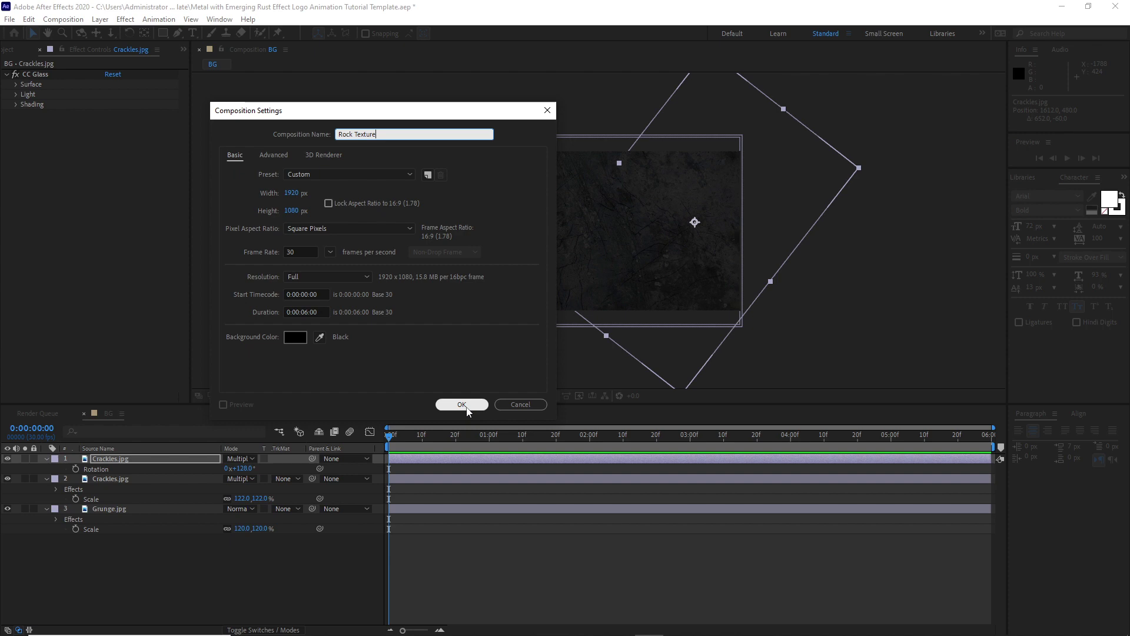
# - Create the Rock Texture composition and place the Grunge.jpg texture in it
pyautogui.click(467, 407)
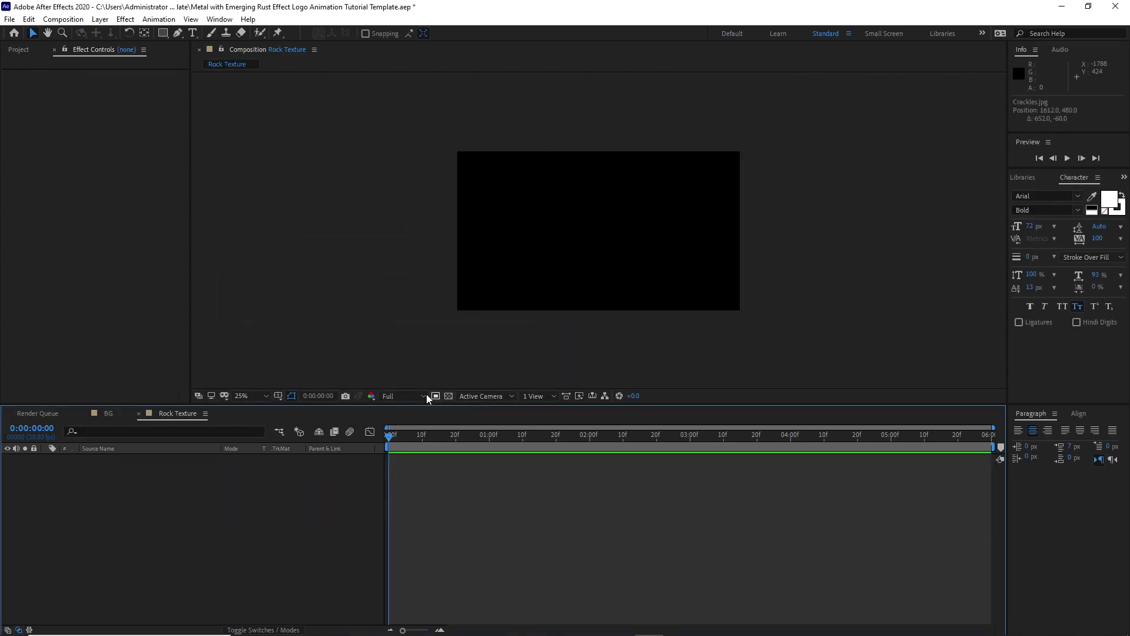
pyautogui.click(22, 52)
pyautogui.click(52, 256)
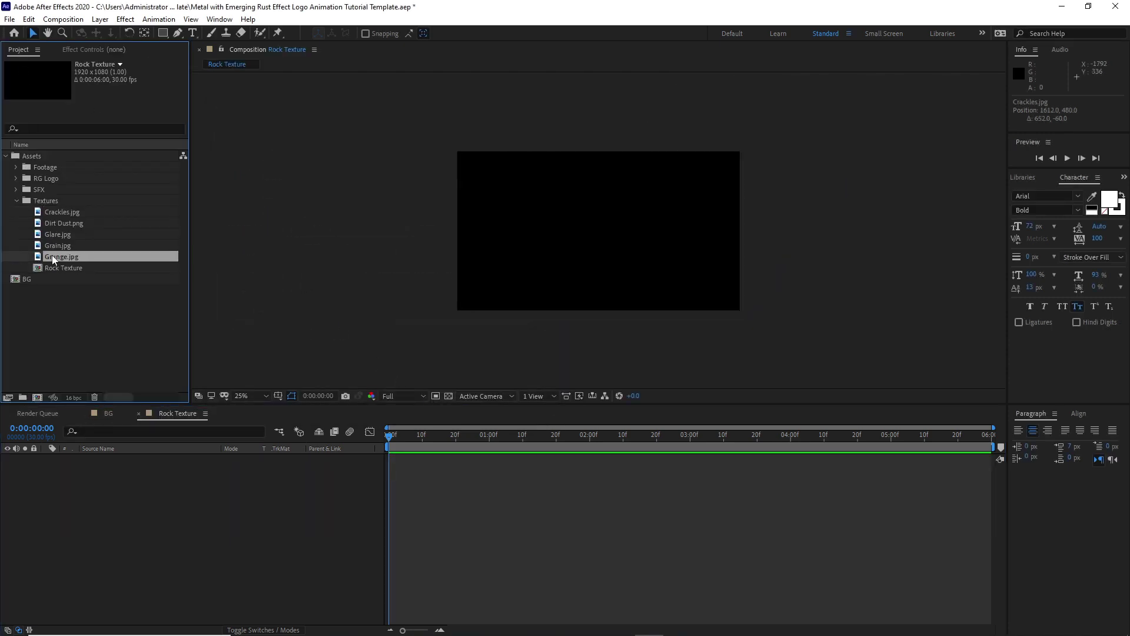
pyautogui.moveTo(51, 255); pyautogui.dragTo(97, 500)
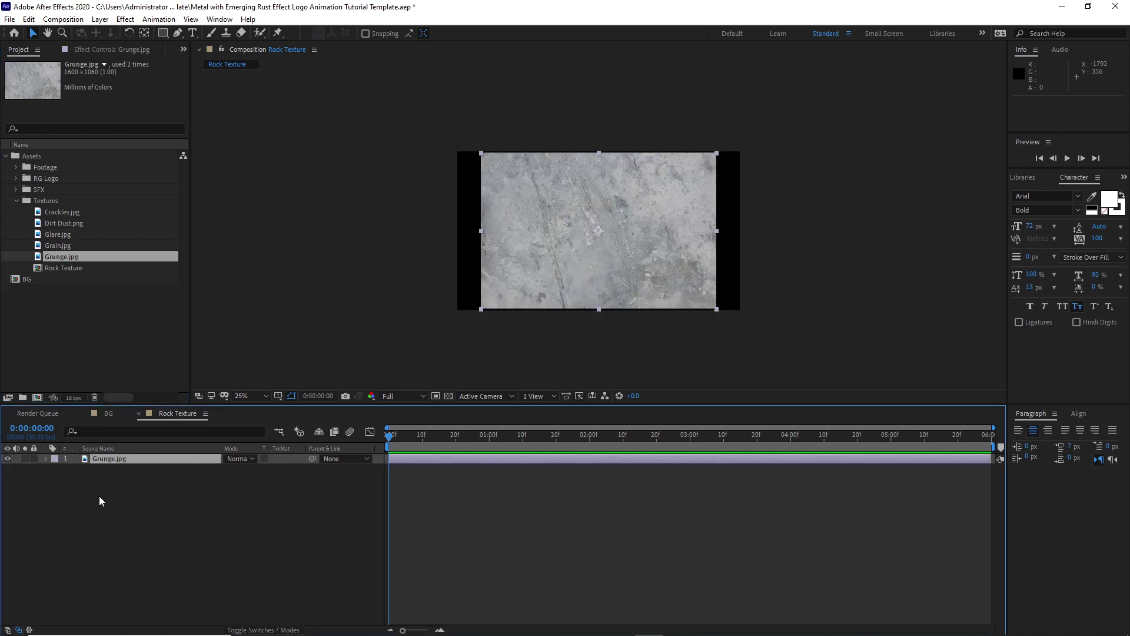
# - Set the Grunge.jpg layer's scale to 120%
pyautogui.press('s')
pyautogui.click(236, 469)
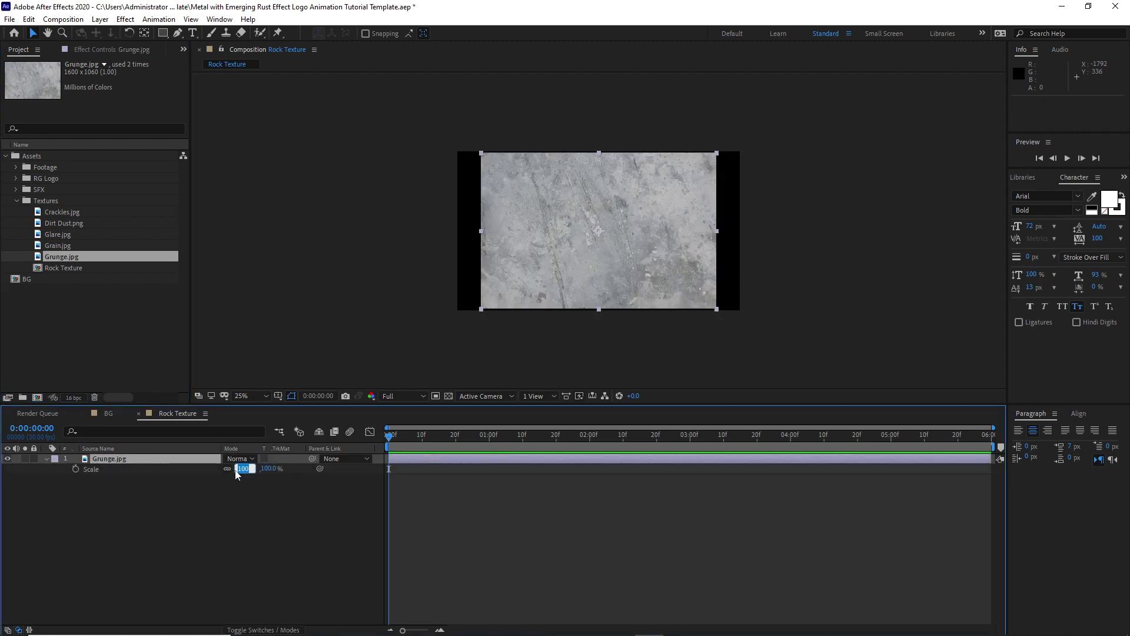
pyautogui.write('120')
pyautogui.click(205, 507)
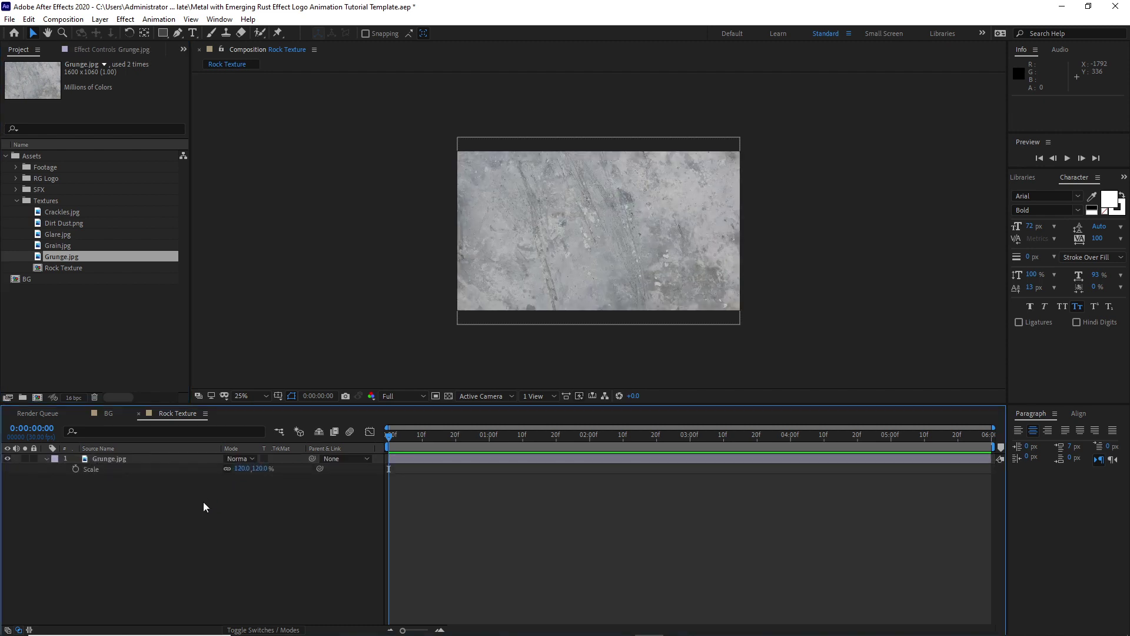
# - Create a new composition named Title Logo
pyautogui.click(63, 19)
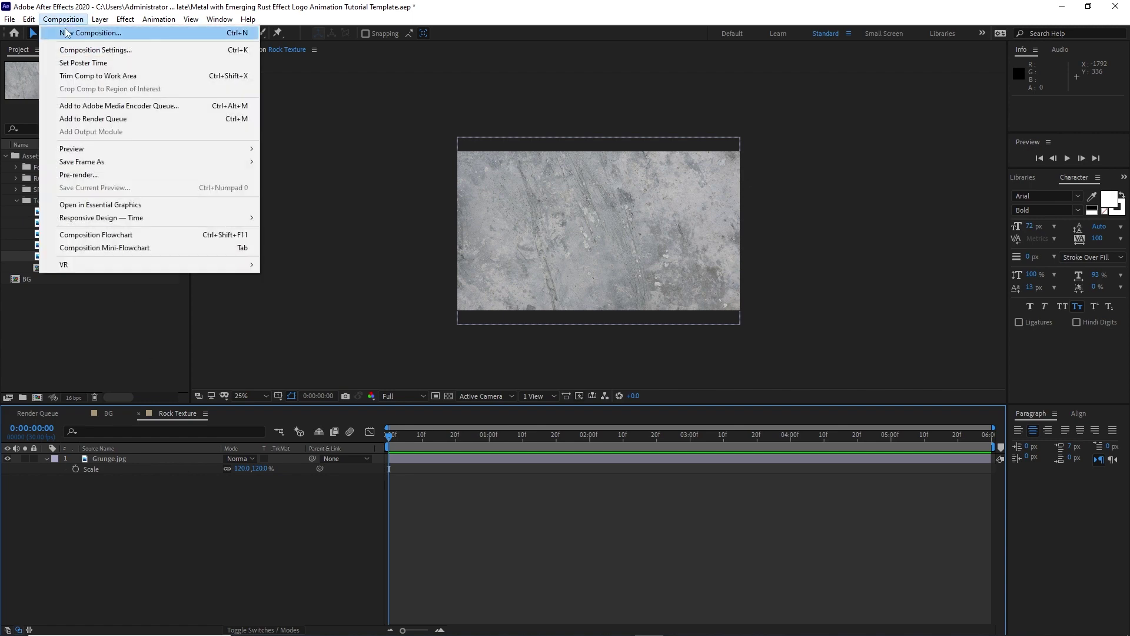
pyautogui.click(73, 30)
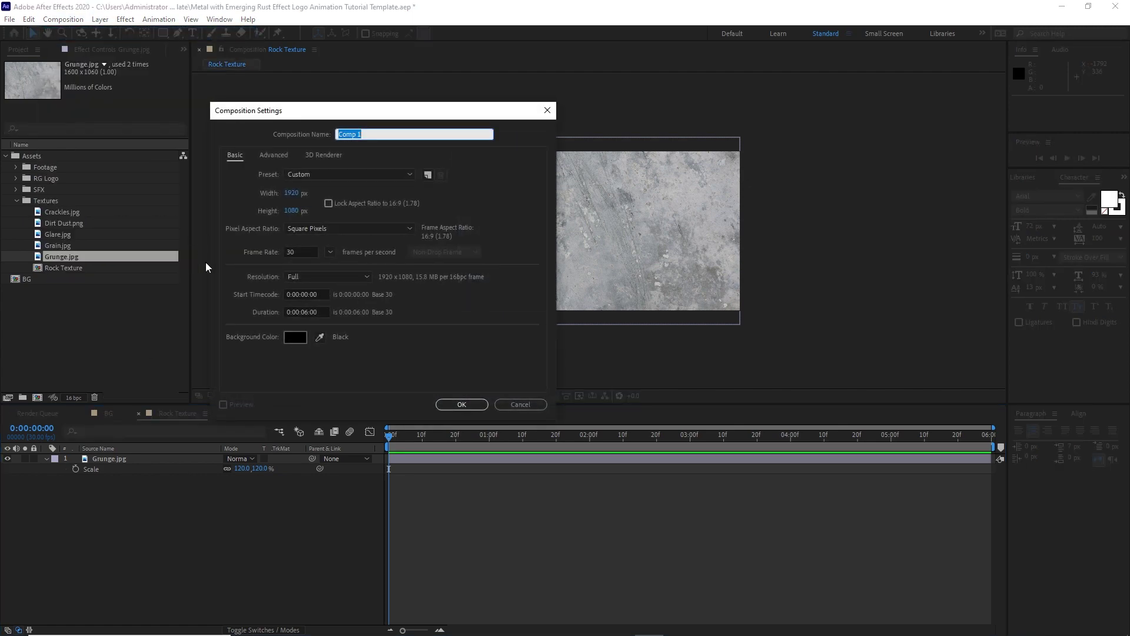
pyautogui.write('Title Logo')
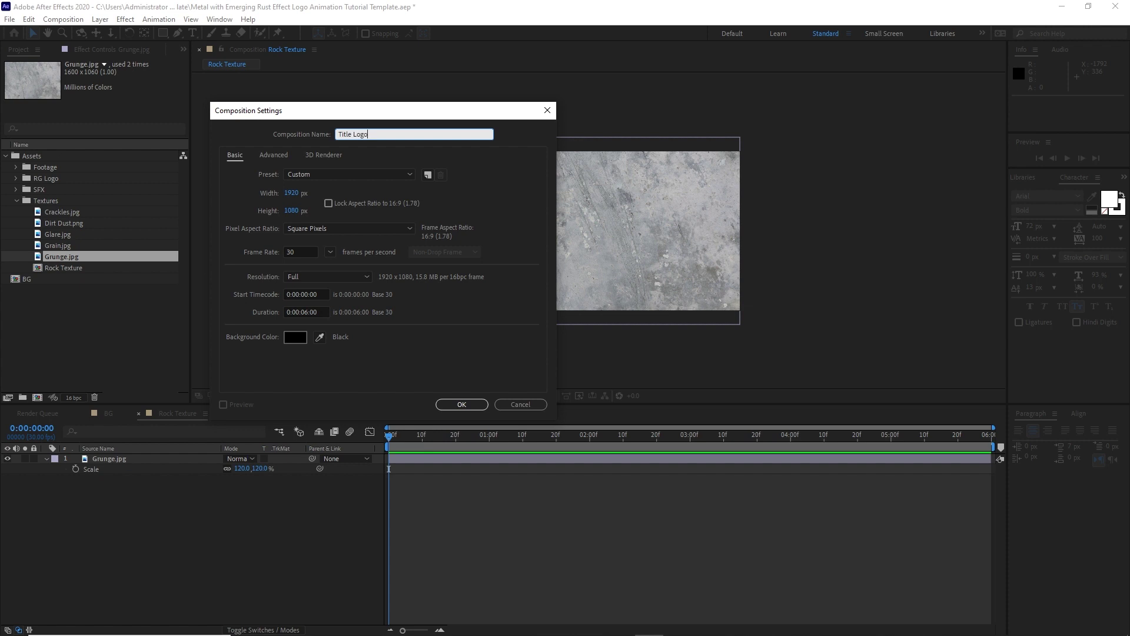
pyautogui.click(447, 406)
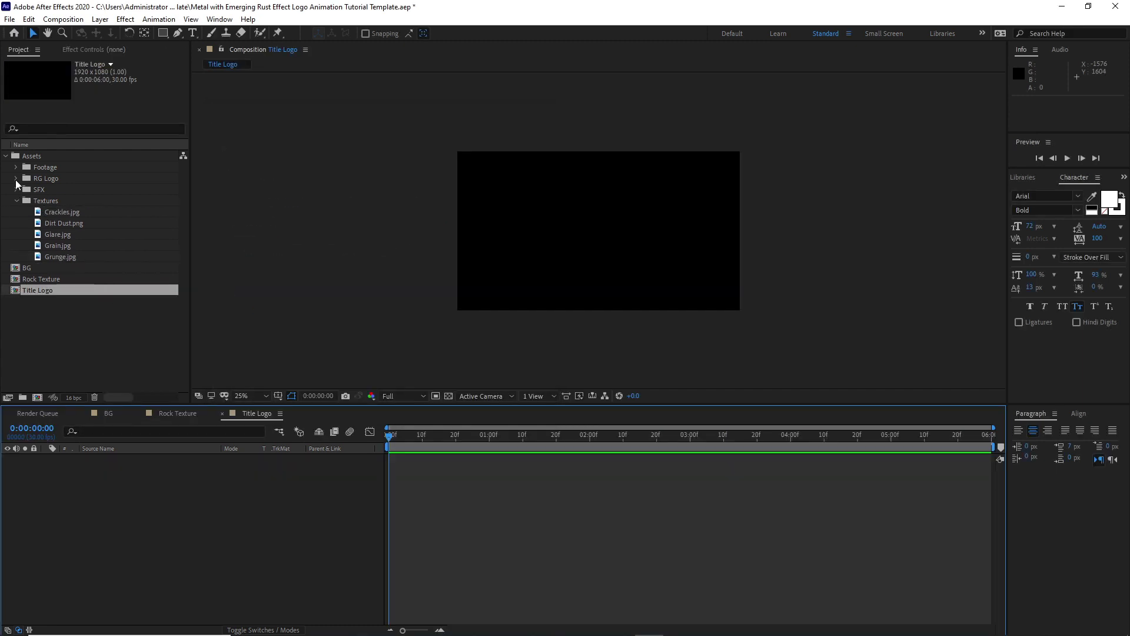
# - Place Shape Layered.png from the RG Logo folder in the Title Logo composition and scale it to 30%
pyautogui.click(16, 178)
pyautogui.moveTo(59, 192); pyautogui.dragTo(165, 535)
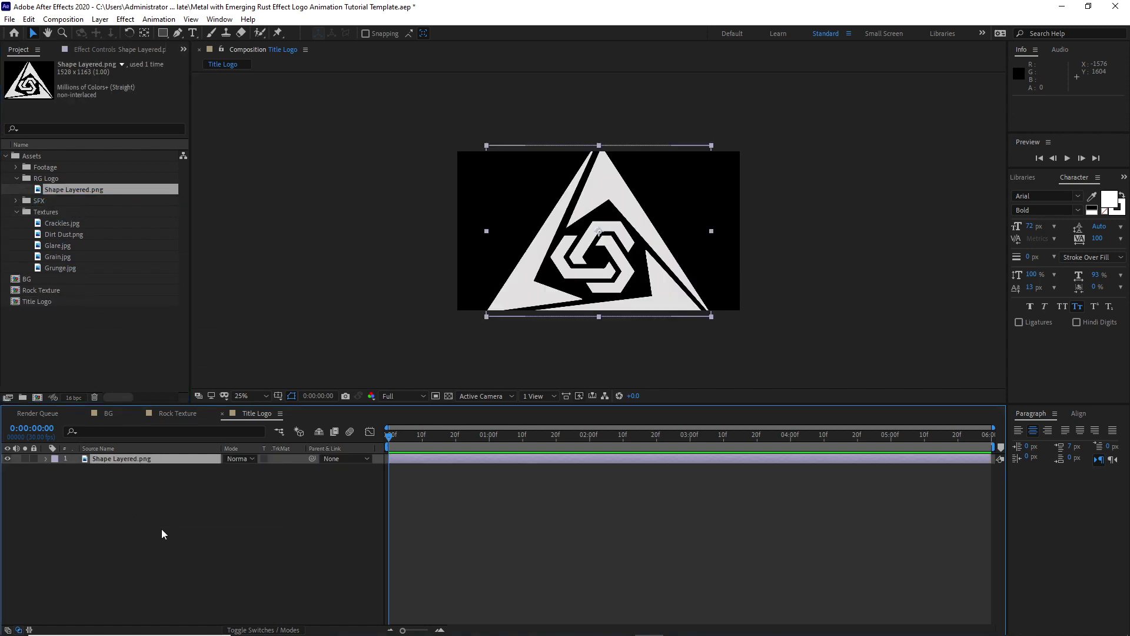
pyautogui.press('s')
pyautogui.click(242, 470)
pyautogui.write('30')
pyautogui.click(275, 567)
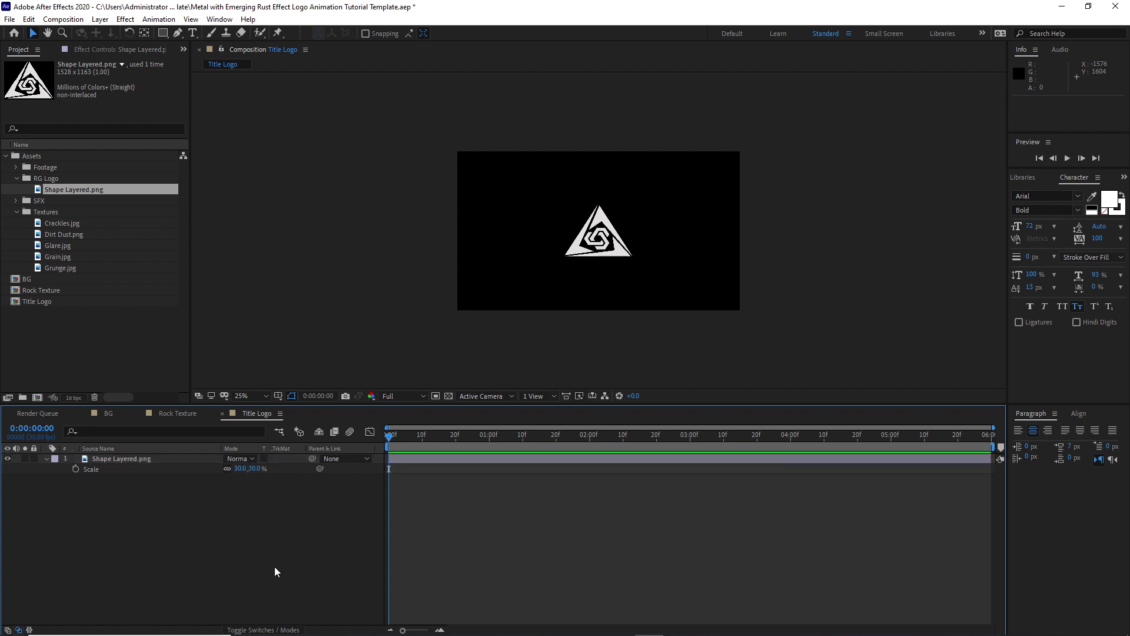
# - Raise the logo shape layer to a position of 960, 402
pyautogui.press('p')
pyautogui.moveTo(252, 470); pyautogui.dragTo(178, 461)
pyautogui.click(194, 84)
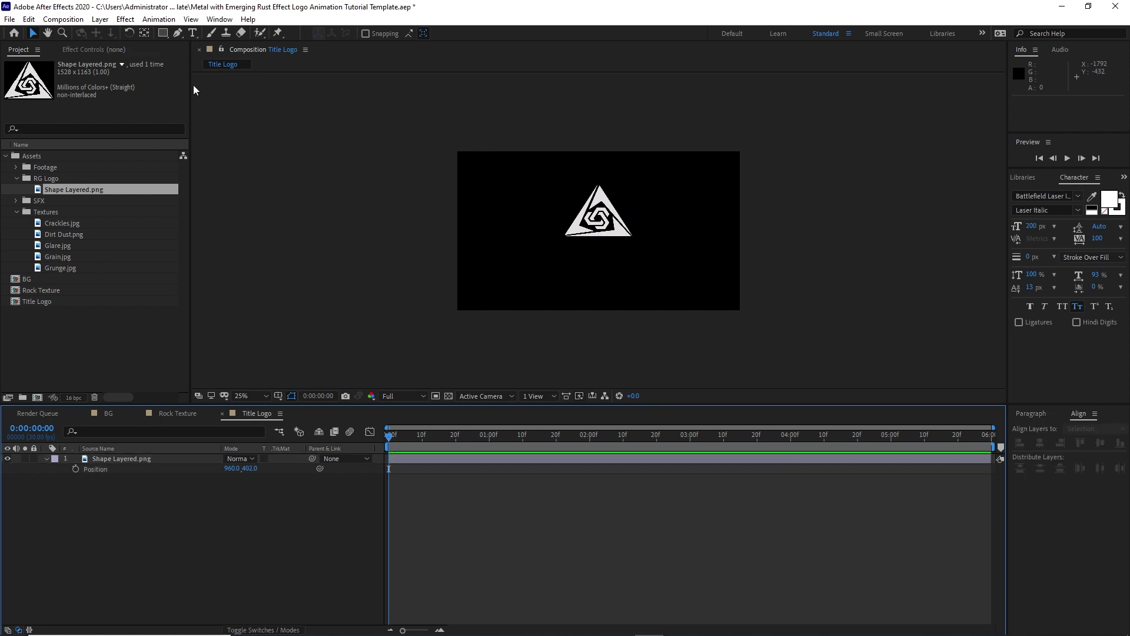
# - Add the text "CINEMATIC" in Battlefield Laser Italic below the logo shape and centre it horizontally in the composition
pyautogui.click(193, 33)
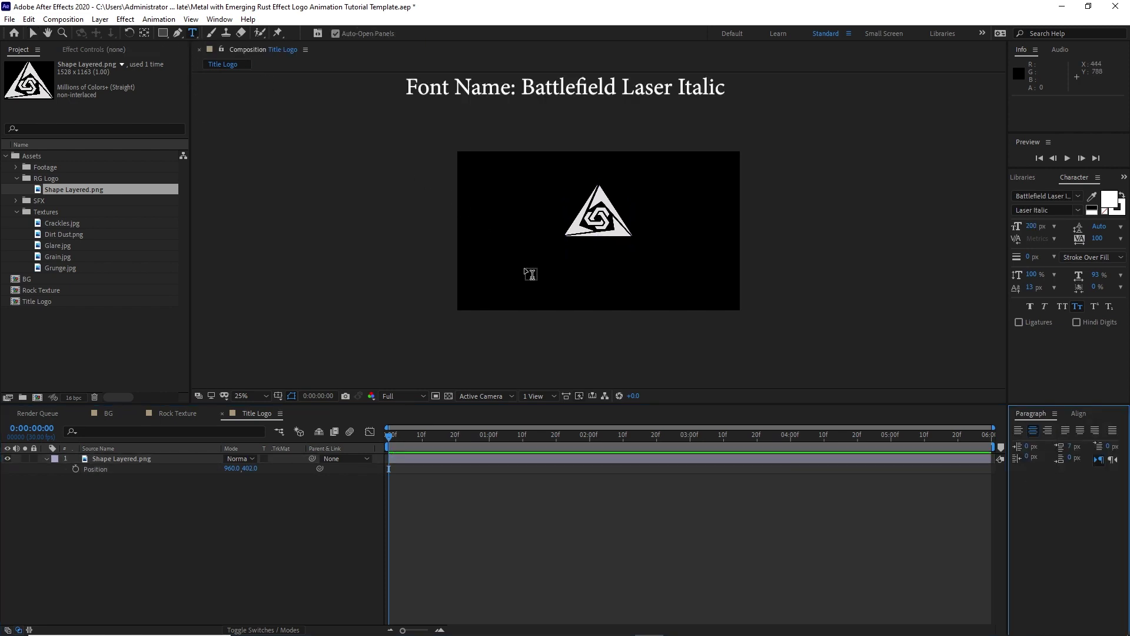
pyautogui.click(521, 264)
pyautogui.write('CINE')
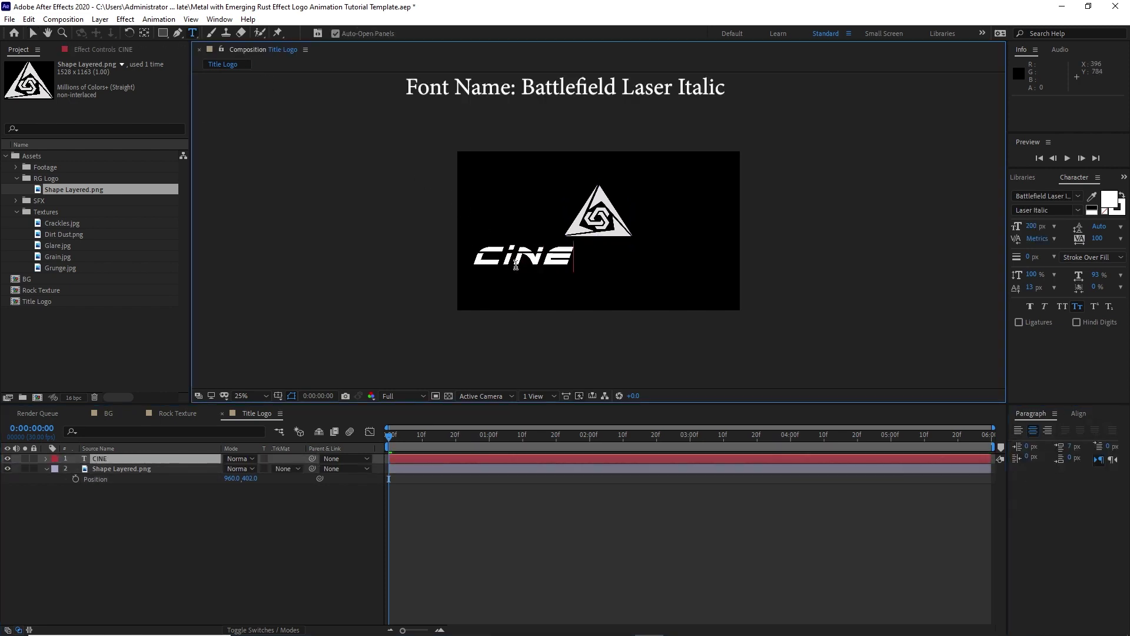
pyautogui.write('MATIC')
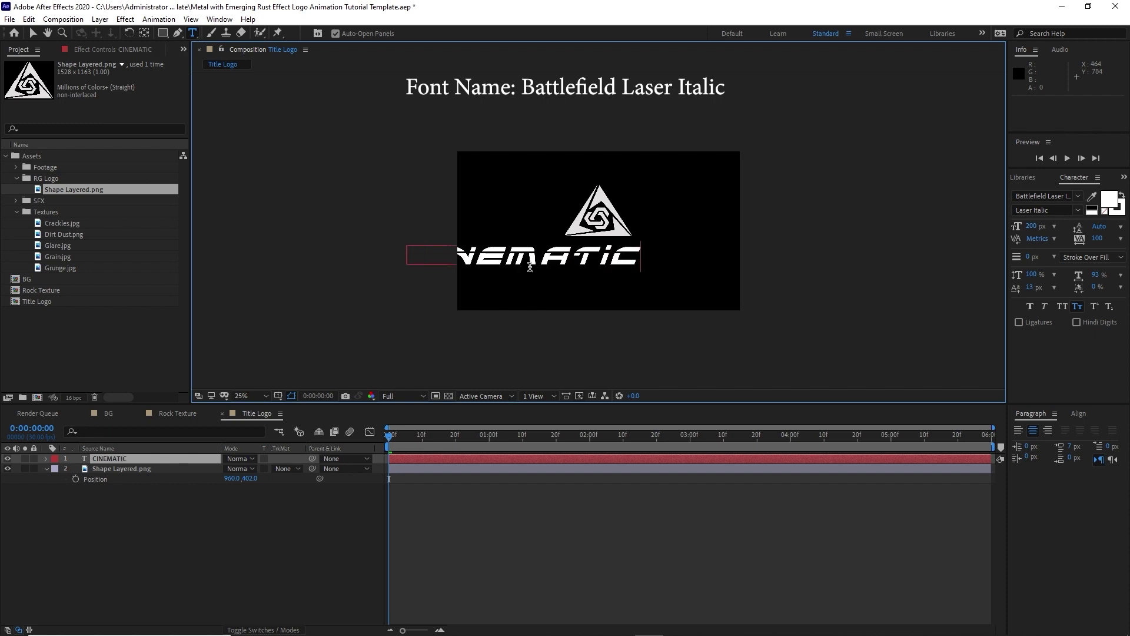
pyautogui.click(1083, 416)
pyautogui.press('capslock')
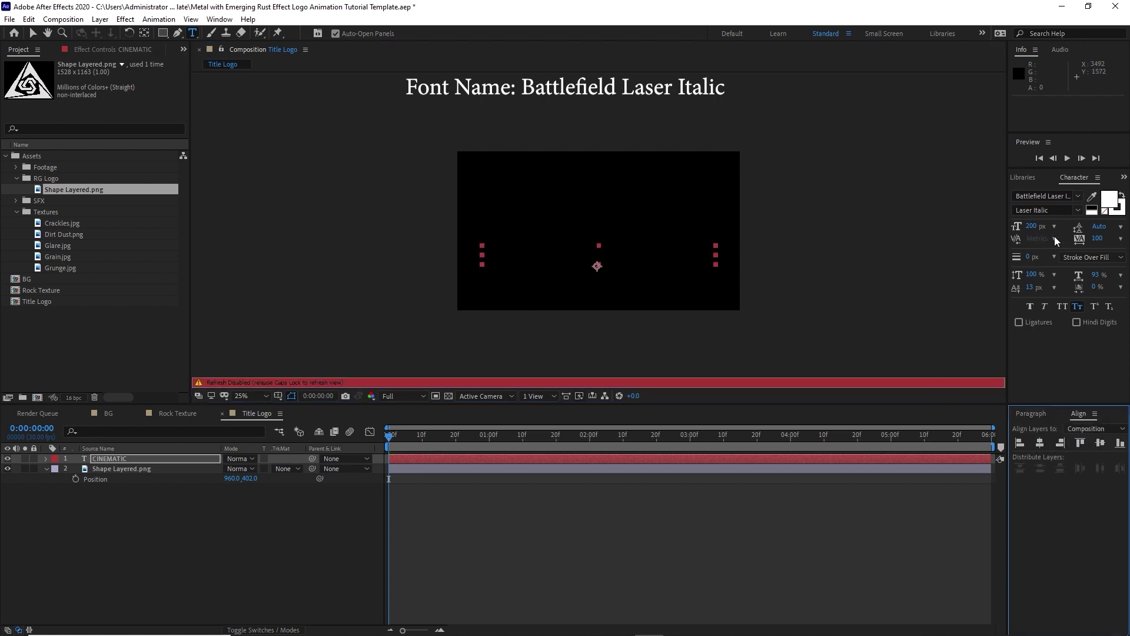
# - Set the CINEMATIC text's font size to 150 px and its vertical scale to 144%
pyautogui.click(1033, 226)
pyautogui.press('capslock')
pyautogui.write('150')
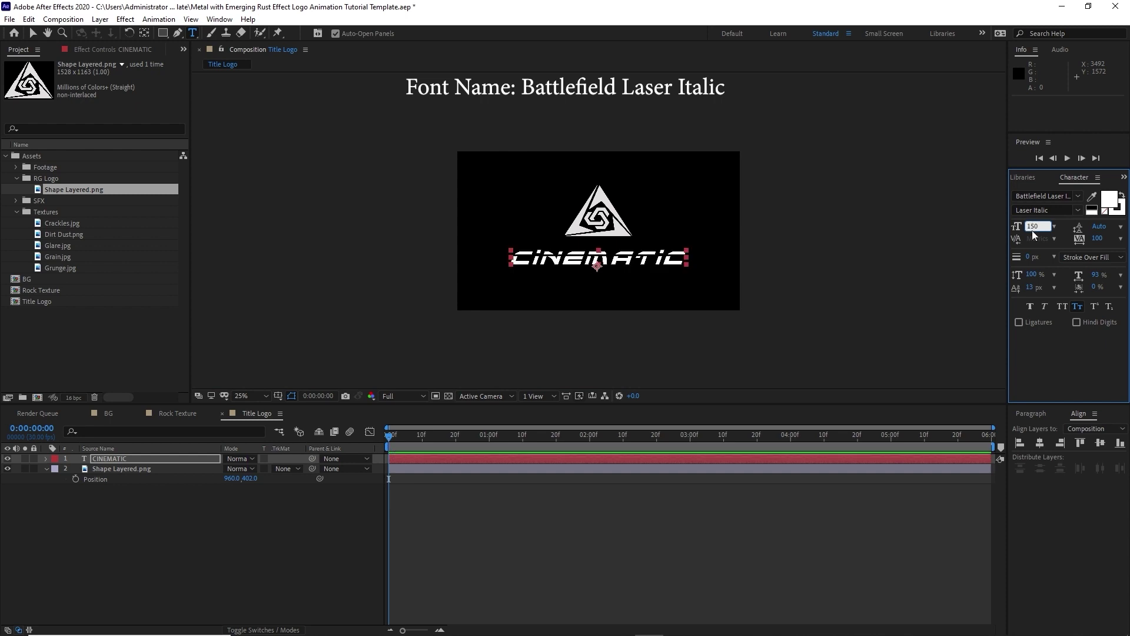
pyautogui.click(1033, 275)
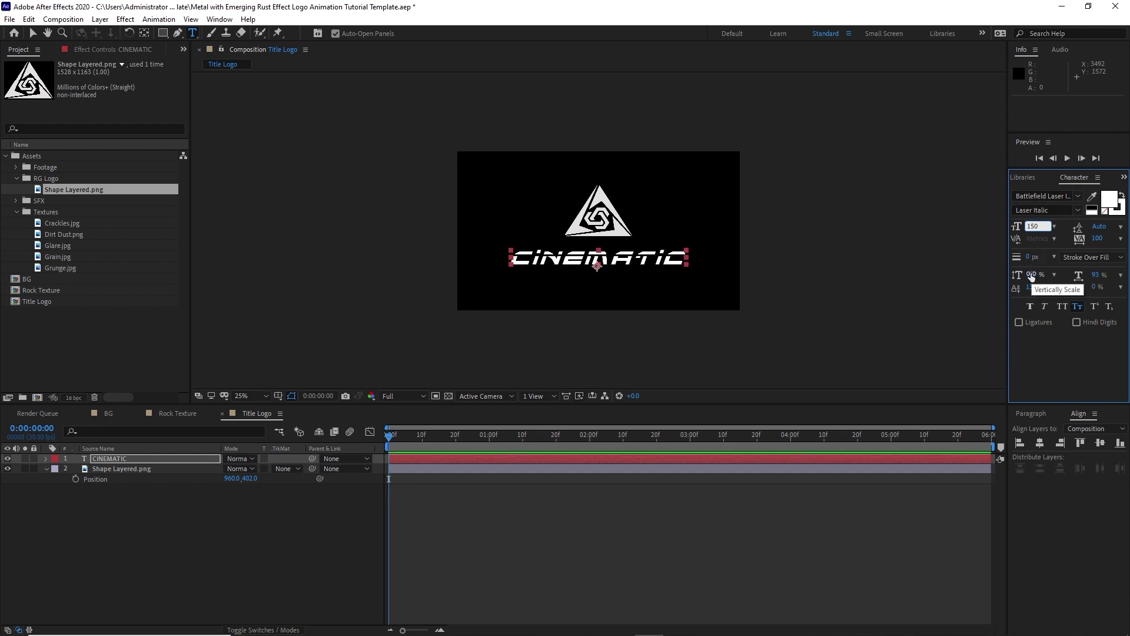
pyautogui.write('144')
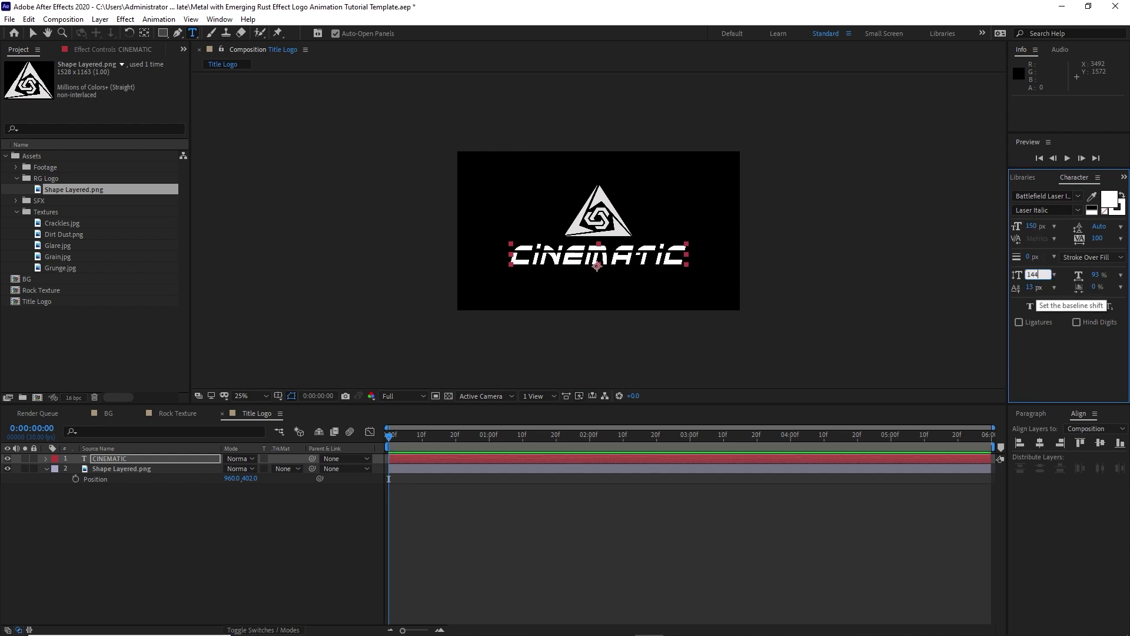
pyautogui.press('Return')
pyautogui.press('v')
pyautogui.click(237, 544)
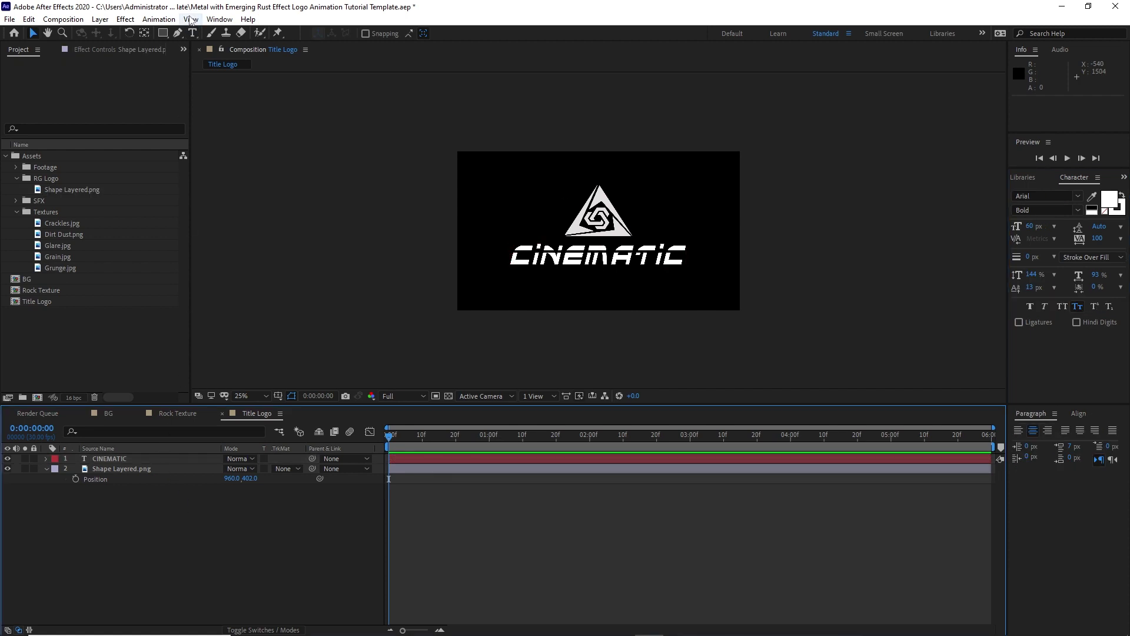
# - Add a second text layer reading "film" in 60 px Arial Bold below CINEMATIC
pyautogui.click(192, 33)
pyautogui.click(535, 287)
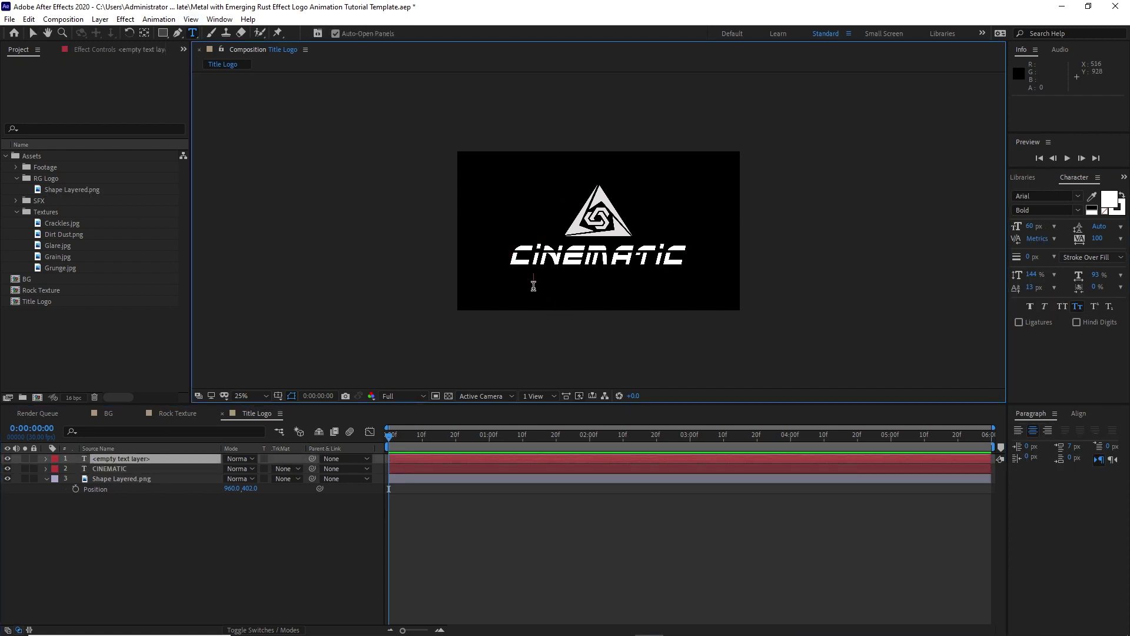
pyautogui.write('film')
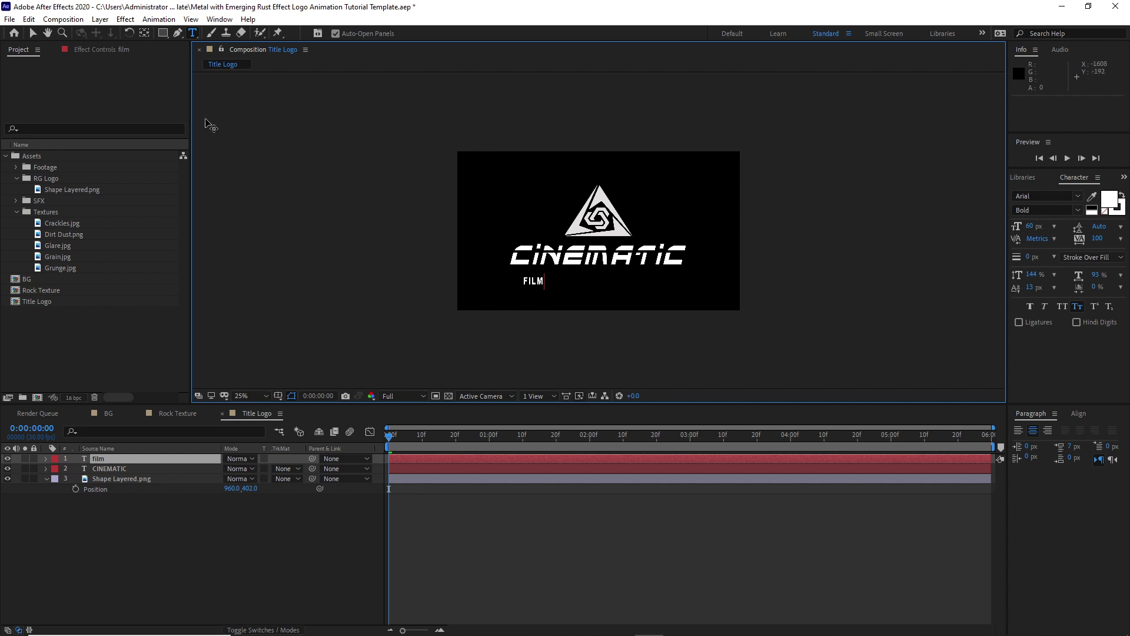
pyautogui.click(32, 33)
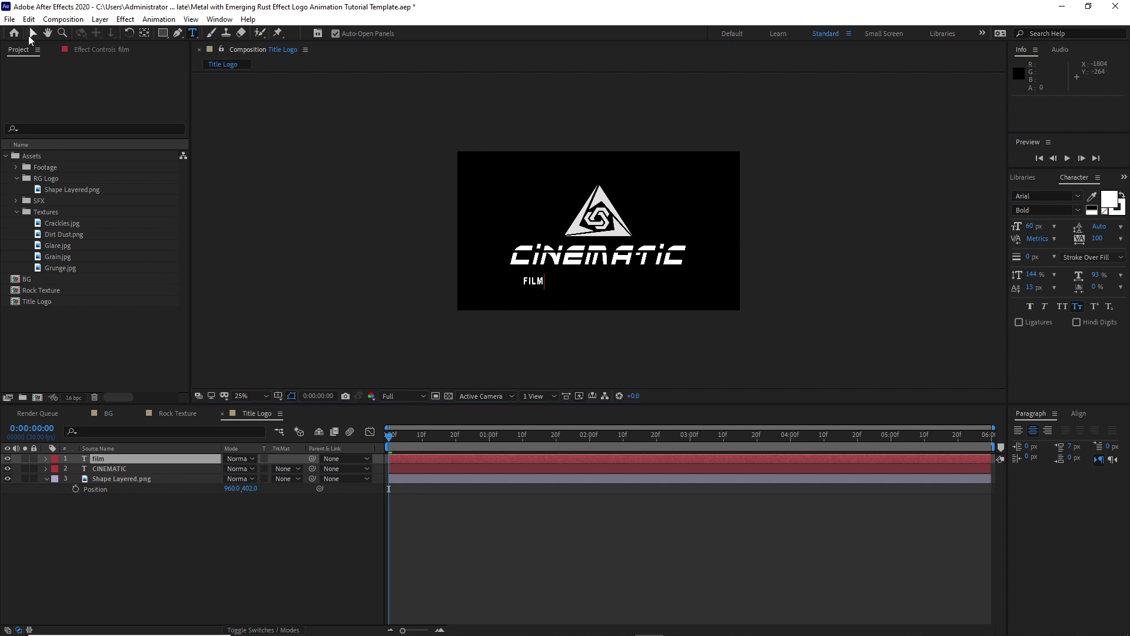
# - Set the film text's tracking to 200 and centre it horizontally in the composition
pyautogui.click(1120, 239)
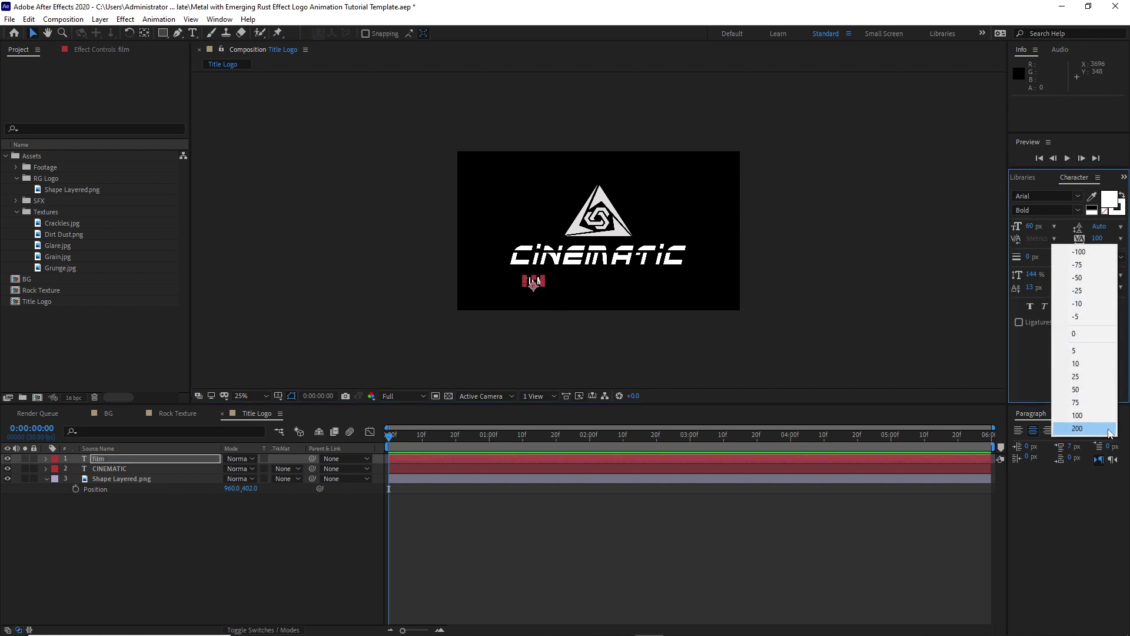
pyautogui.click(1111, 433)
pyautogui.click(1084, 416)
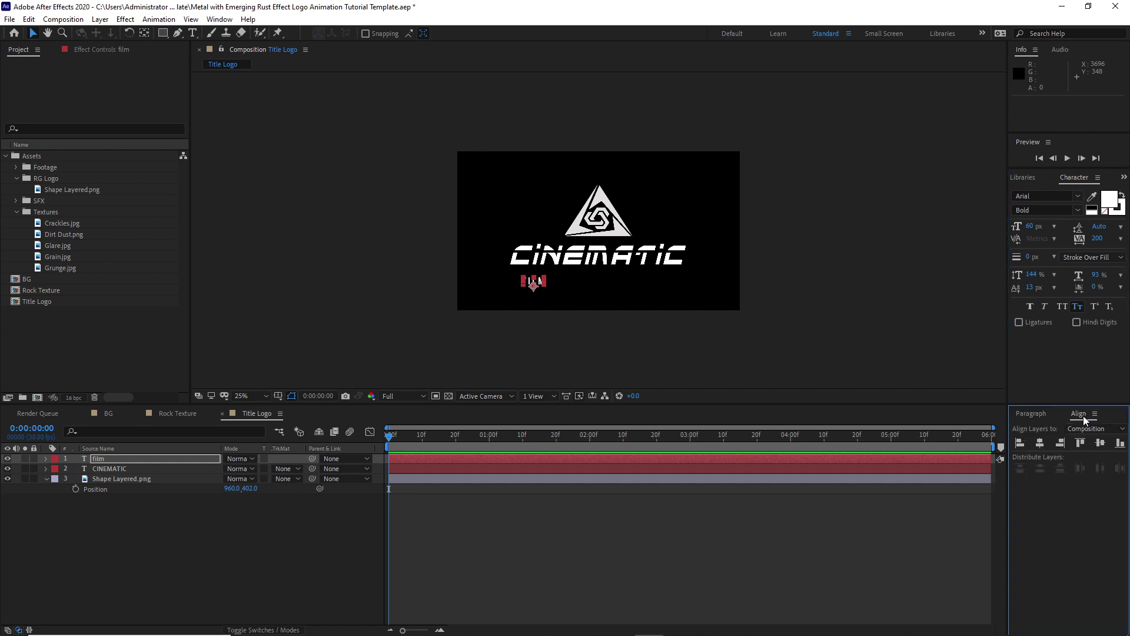
pyautogui.click(1040, 443)
# - Move the film text up slightly so it sits closer beneath CINEMATIC, and deselect it
pyautogui.click(598, 282)
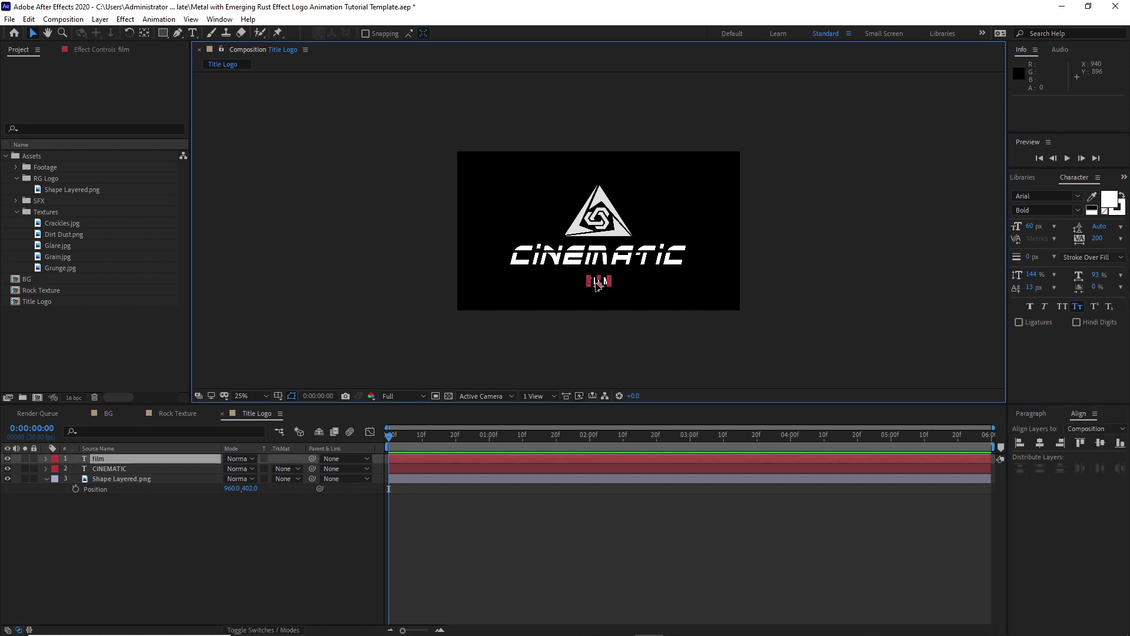
pyautogui.click(625, 338)
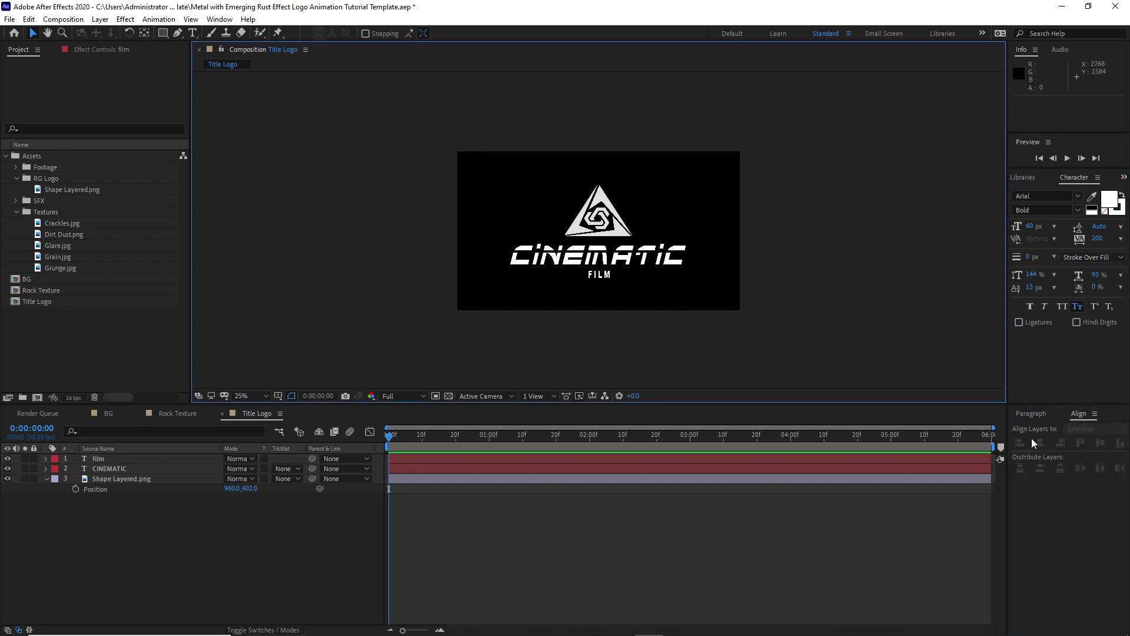
pyautogui.click(183, 460)
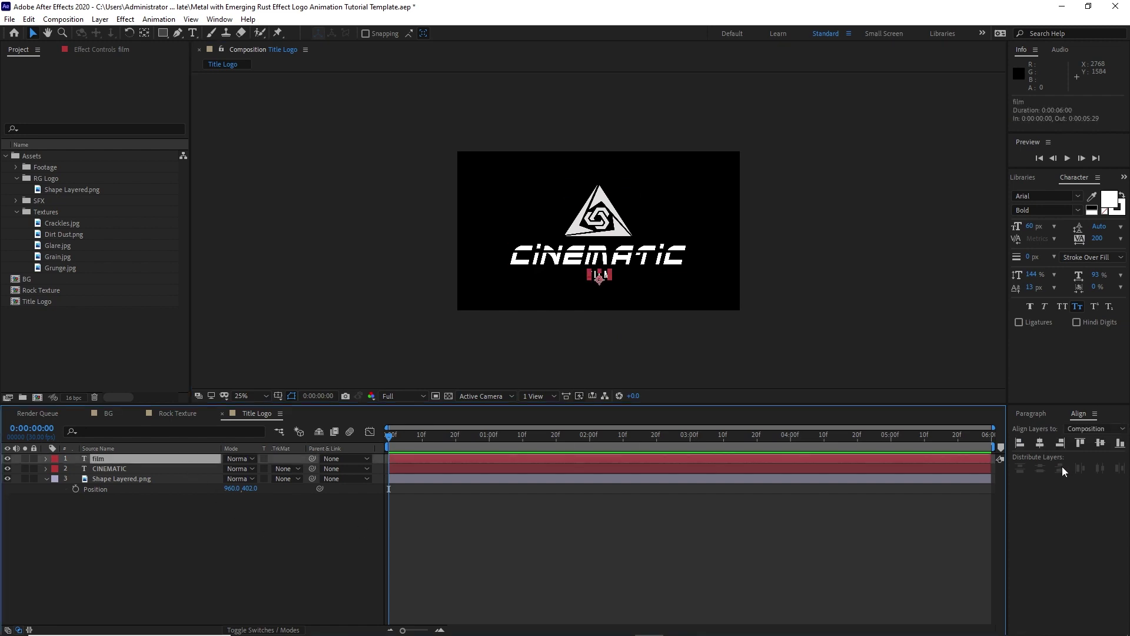
pyautogui.hotkey('ctrl', 'shift', 'a')
# - Create a new composition named Bevel
pyautogui.click(63, 19)
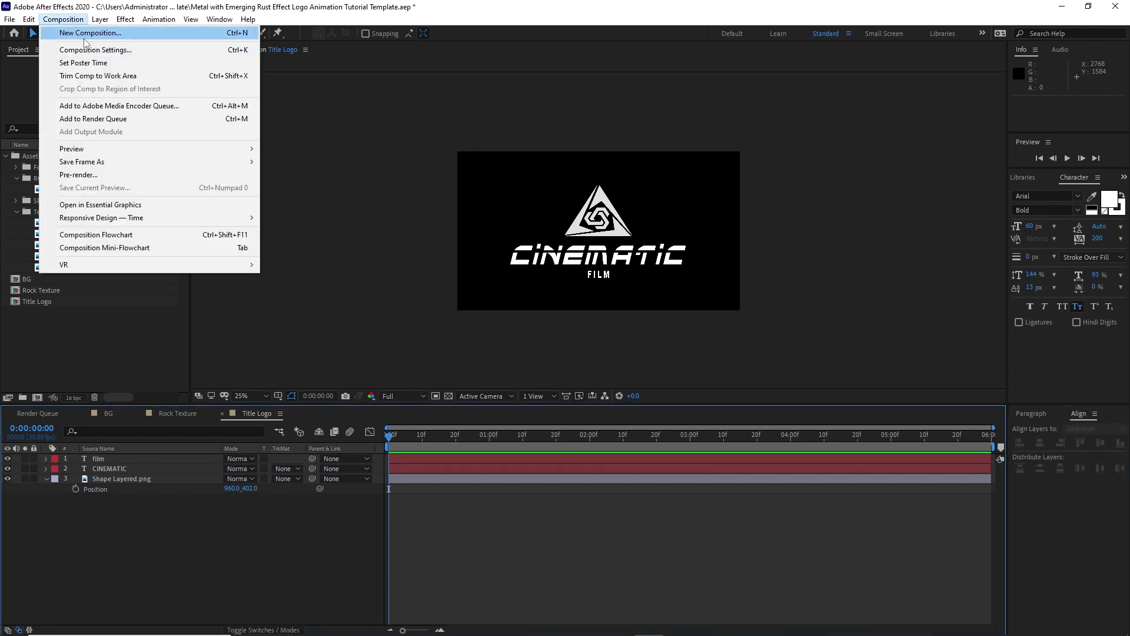
pyautogui.click(84, 35)
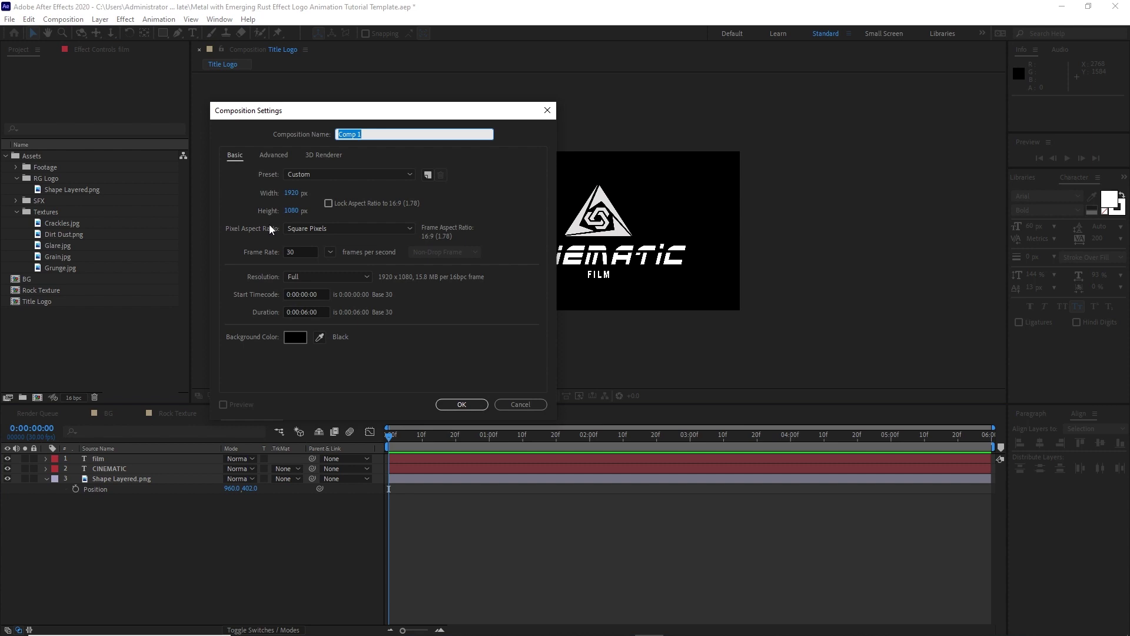
pyautogui.write('Bevel')
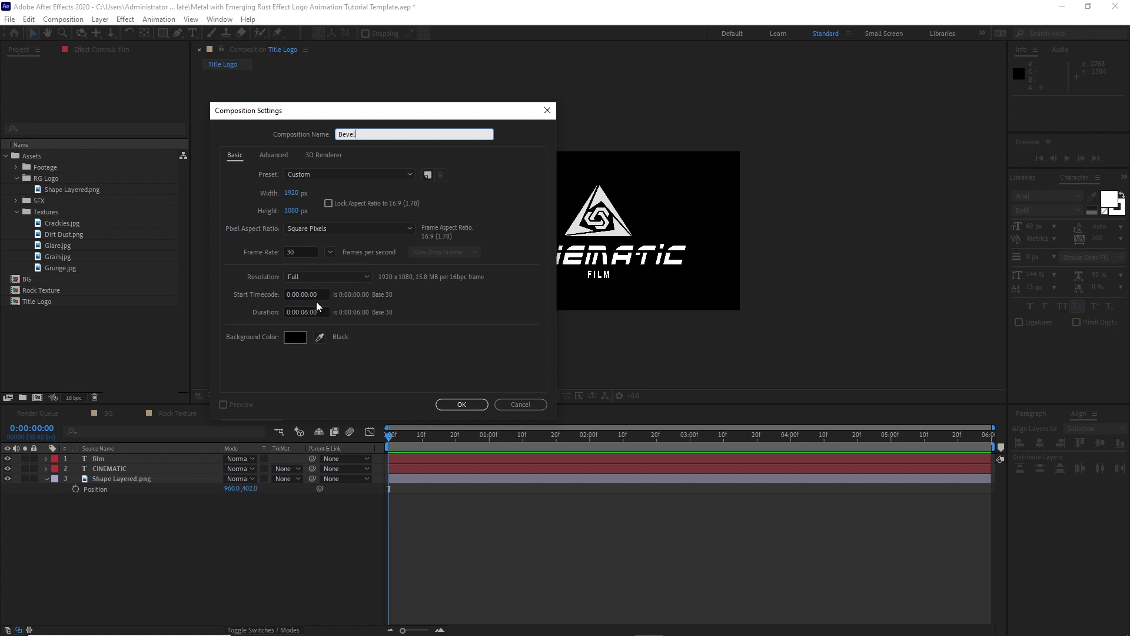
pyautogui.click(461, 405)
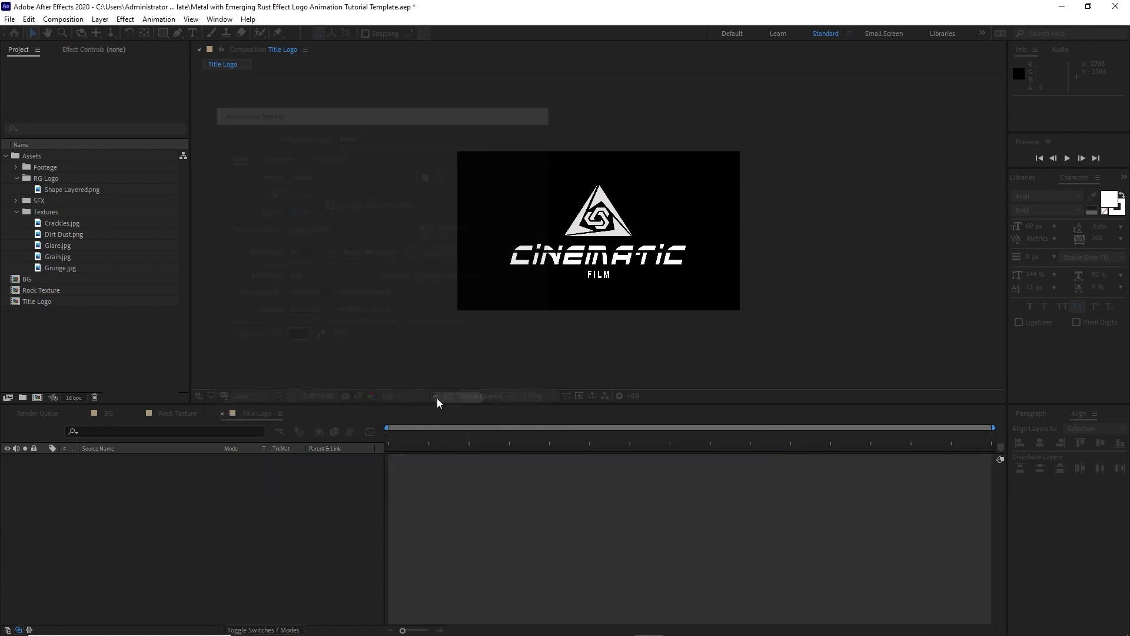
# - Collapse the Textures, RG Logo and Assets folders and place the Title Logo composition in Bevel
pyautogui.click(17, 212)
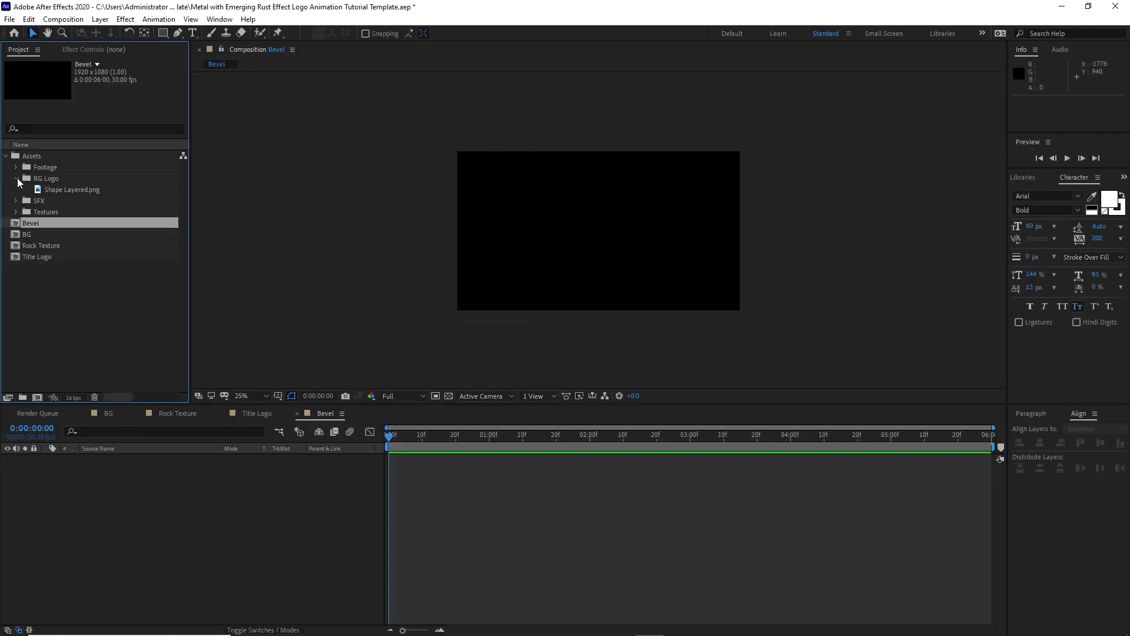
pyautogui.click(17, 178)
pyautogui.click(6, 156)
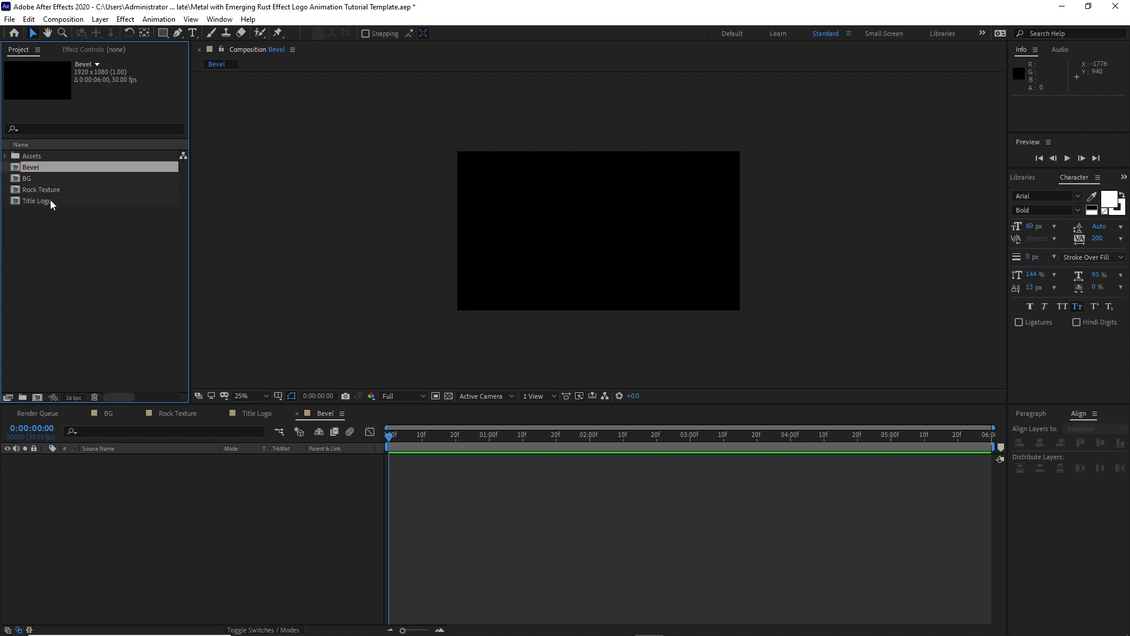
pyautogui.moveTo(50, 200); pyautogui.dragTo(216, 471)
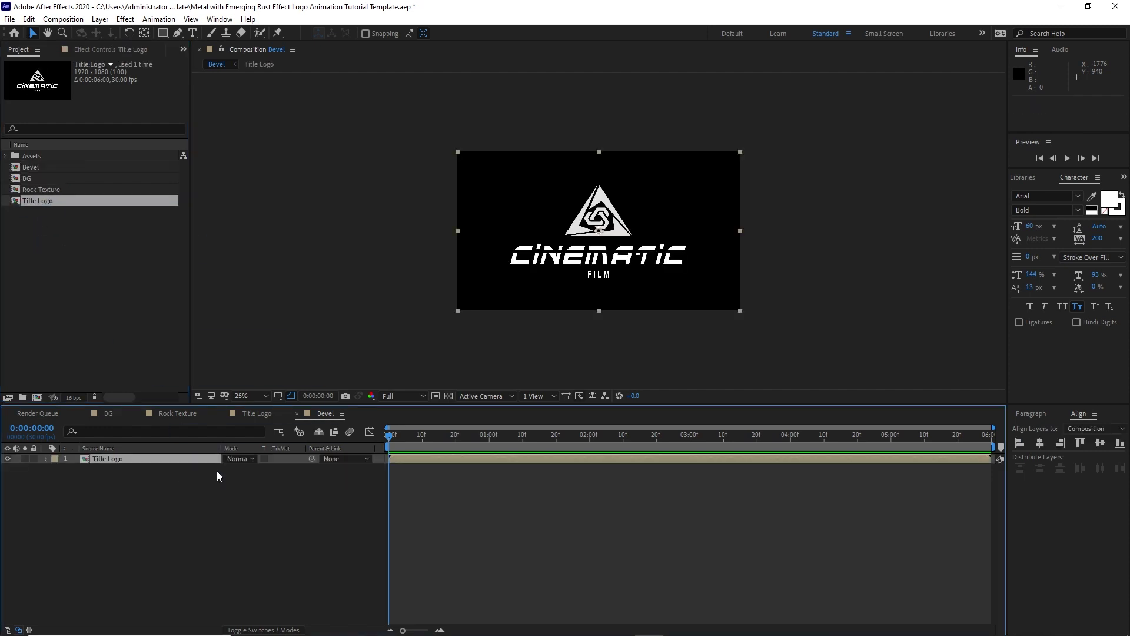
# - Add an Inner Glow layer style to the Title Logo layer and set its blend mode to Normal
pyautogui.click(100, 19)
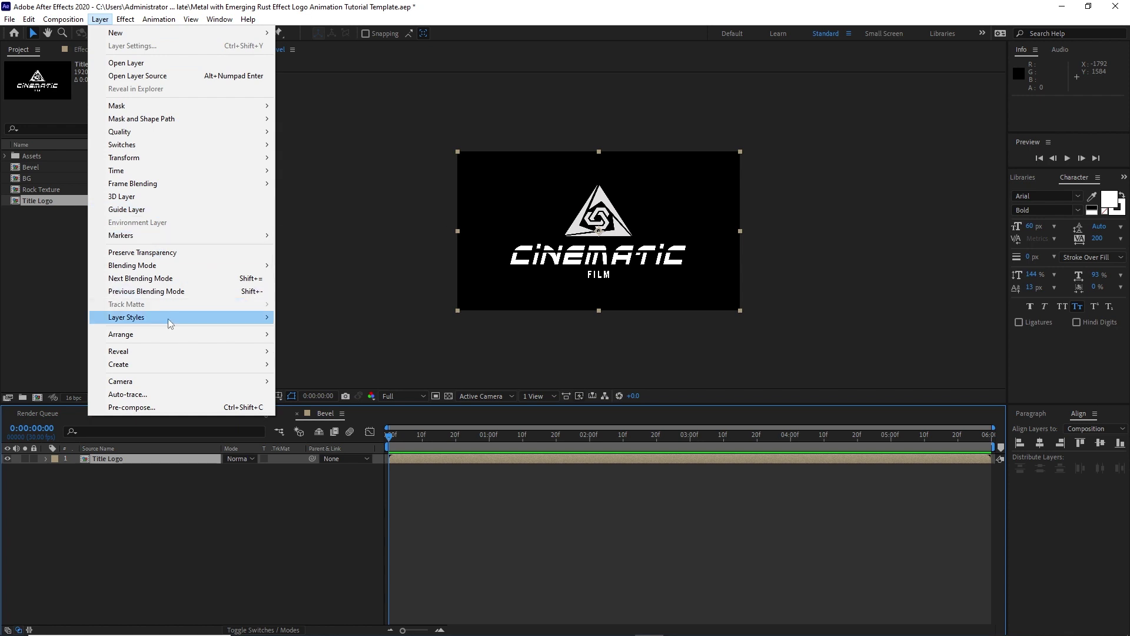
pyautogui.moveTo(170, 323)
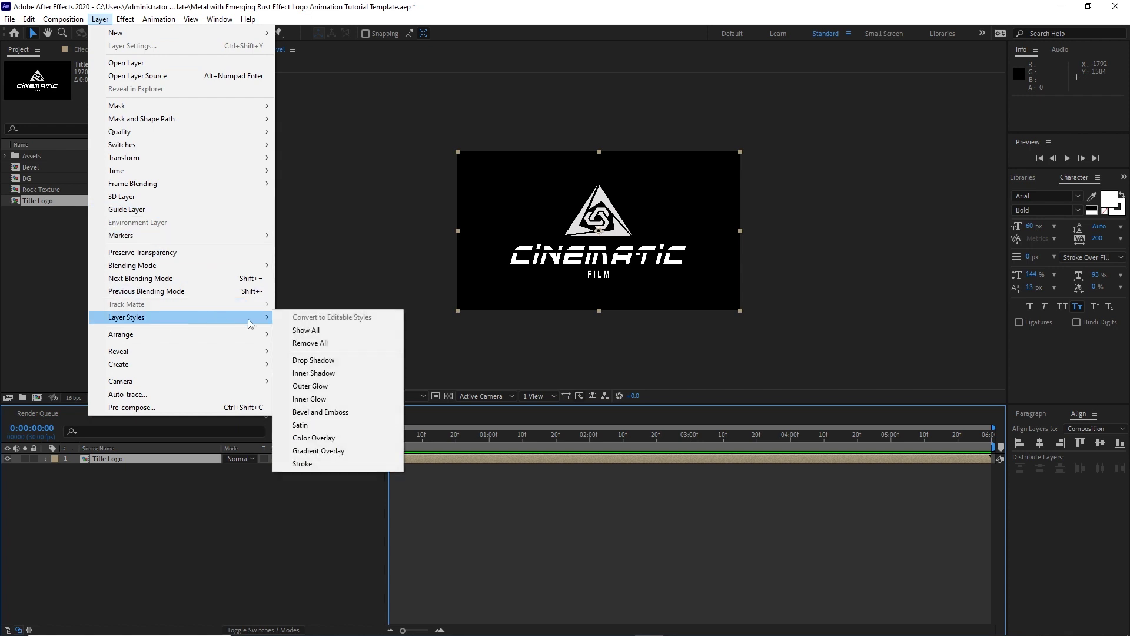
pyautogui.click(319, 400)
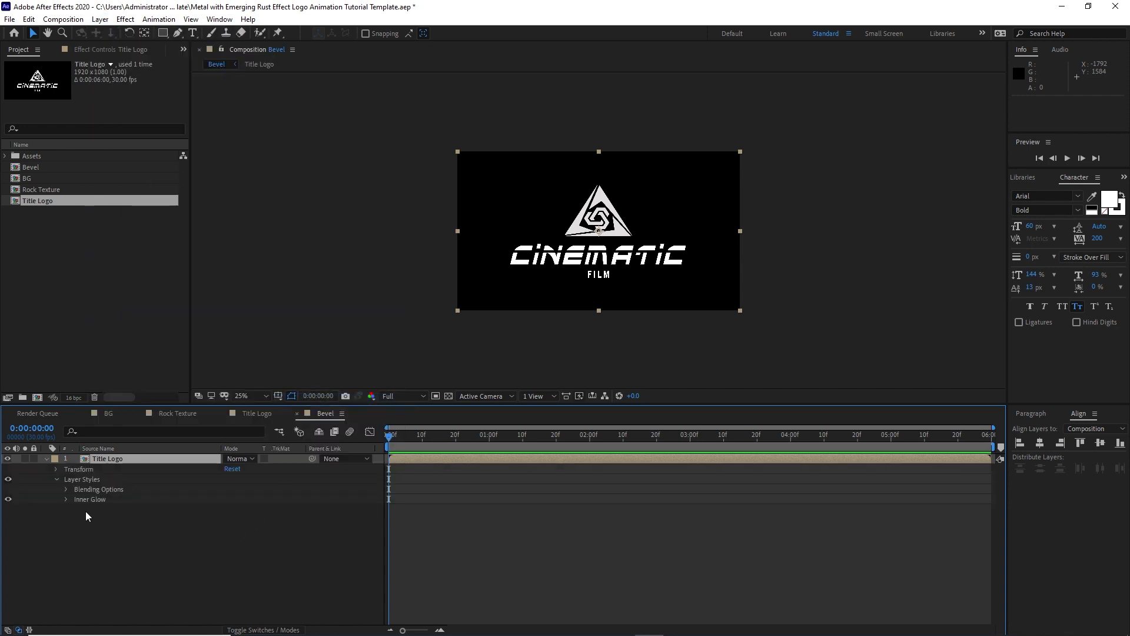
pyautogui.click(65, 499)
pyautogui.click(241, 498)
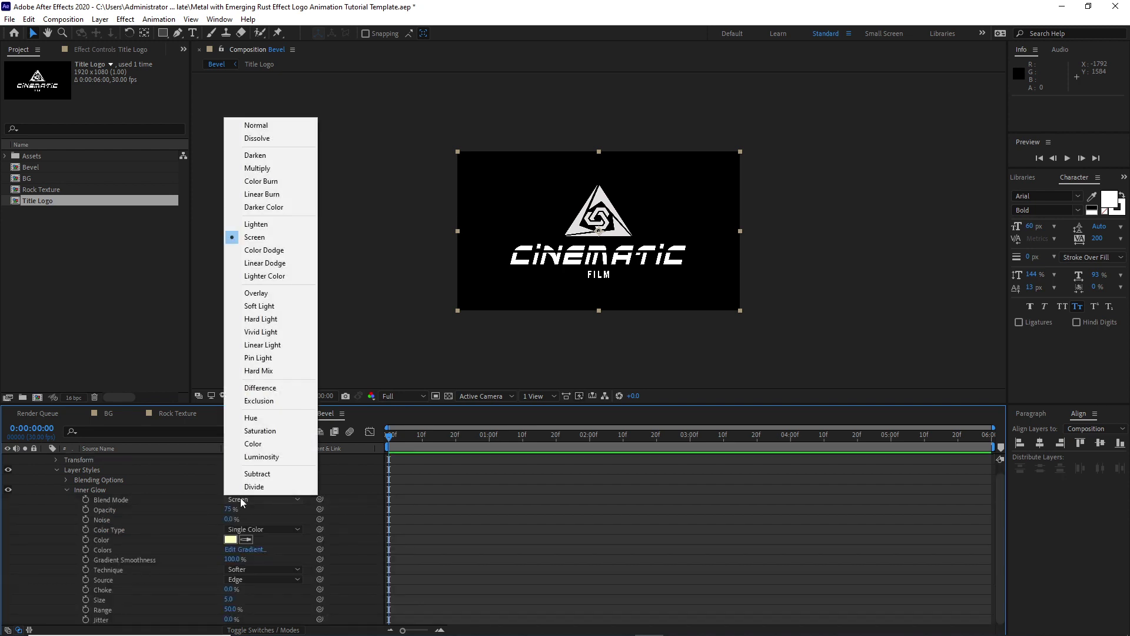
pyautogui.click(254, 124)
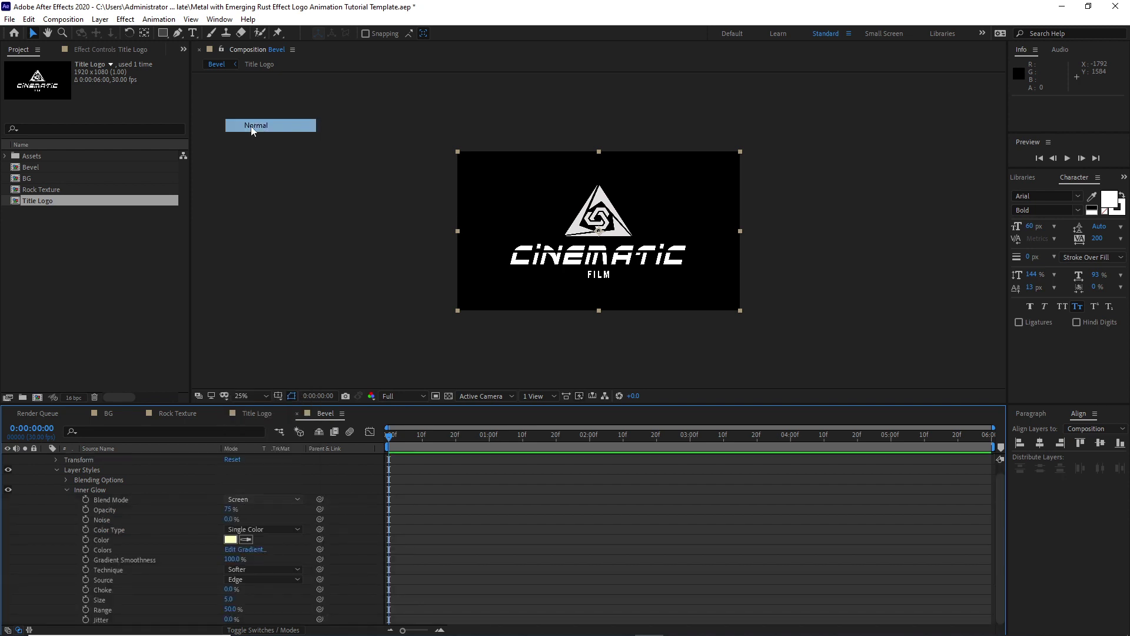
# - Set the Inner Glow technique to Precise and its size to 30
pyautogui.click(247, 570)
pyautogui.click(254, 594)
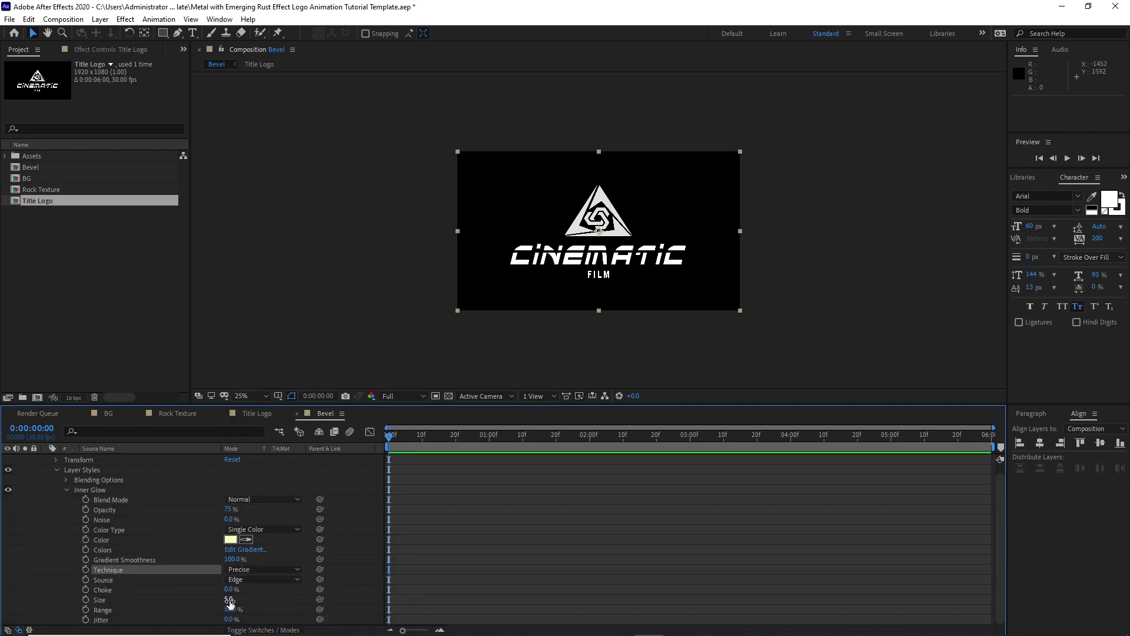
pyautogui.click(229, 600)
pyautogui.write('30')
# - Set the Inner Glow colour to black (000000), then collapse the Title Logo layer's properties and deselect it
pyautogui.click(230, 540)
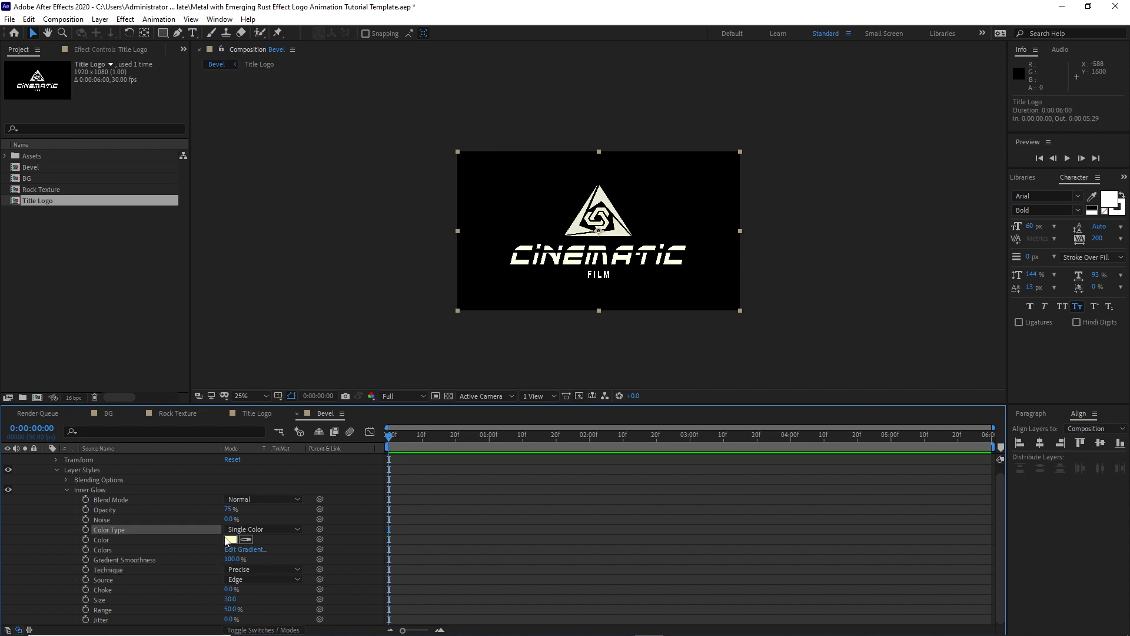
pyautogui.moveTo(135, 294); pyautogui.dragTo(106, 318)
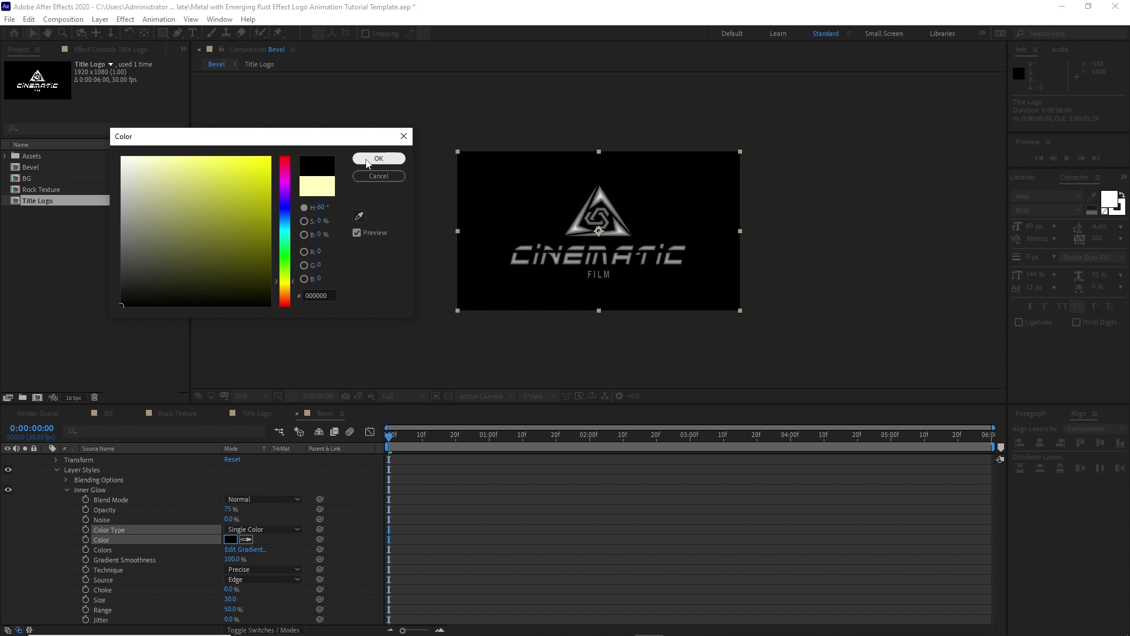
pyautogui.click(379, 159)
pyautogui.click(66, 489)
pyautogui.click(57, 479)
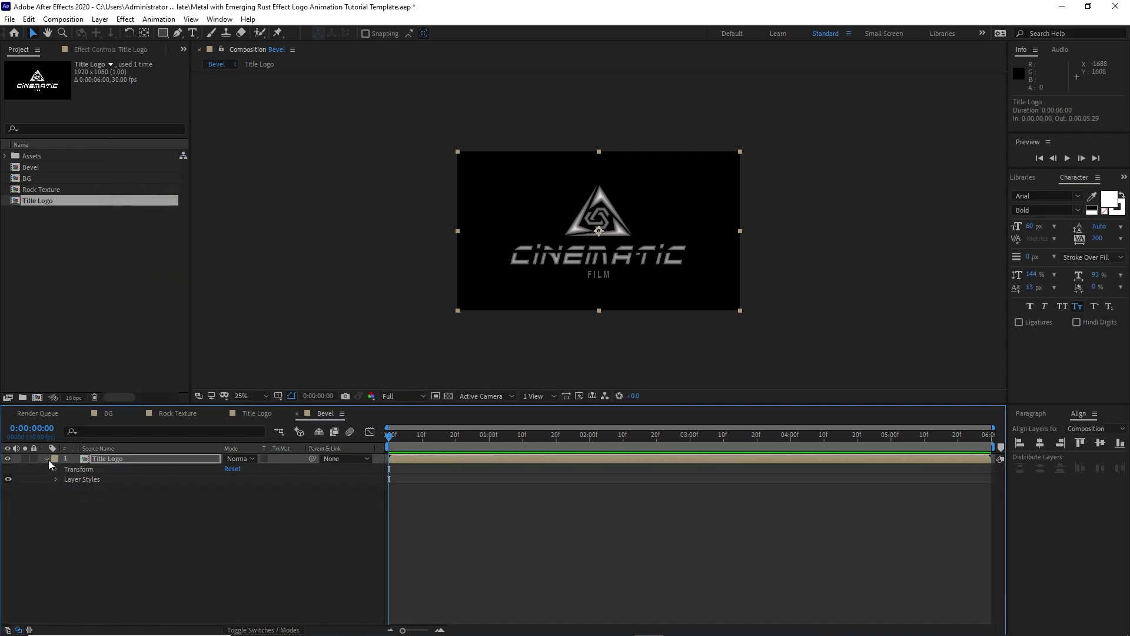
pyautogui.click(47, 458)
pyautogui.click(153, 480)
# - Add a new adjustment layer above Title Logo in the Bevel composition
pyautogui.click(100, 18)
pyautogui.moveTo(115, 34)
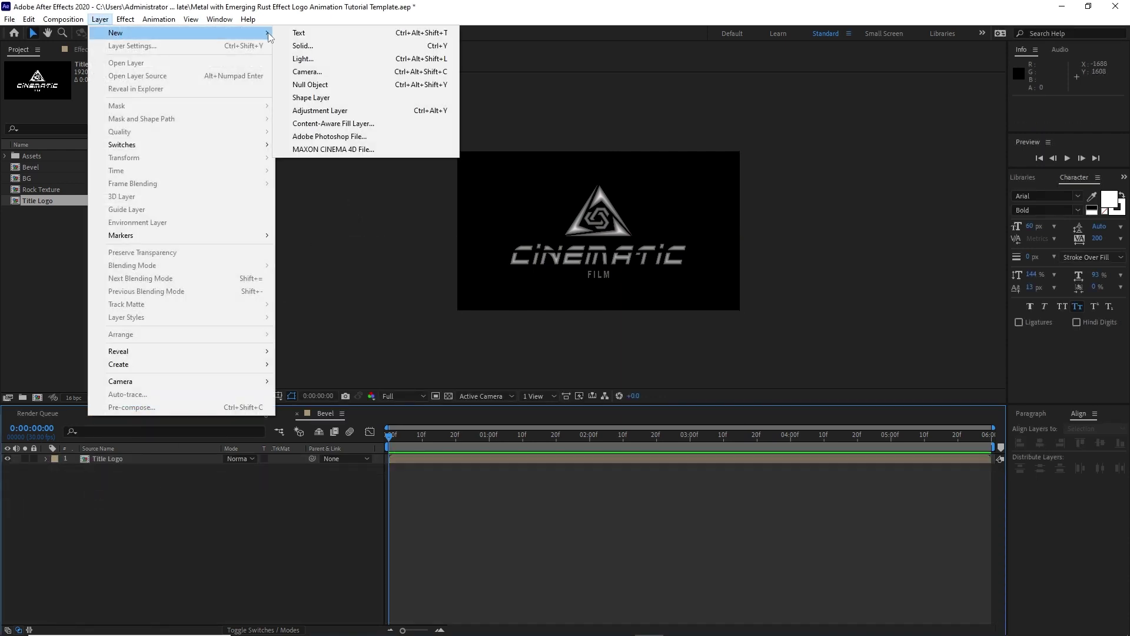
pyautogui.click(321, 112)
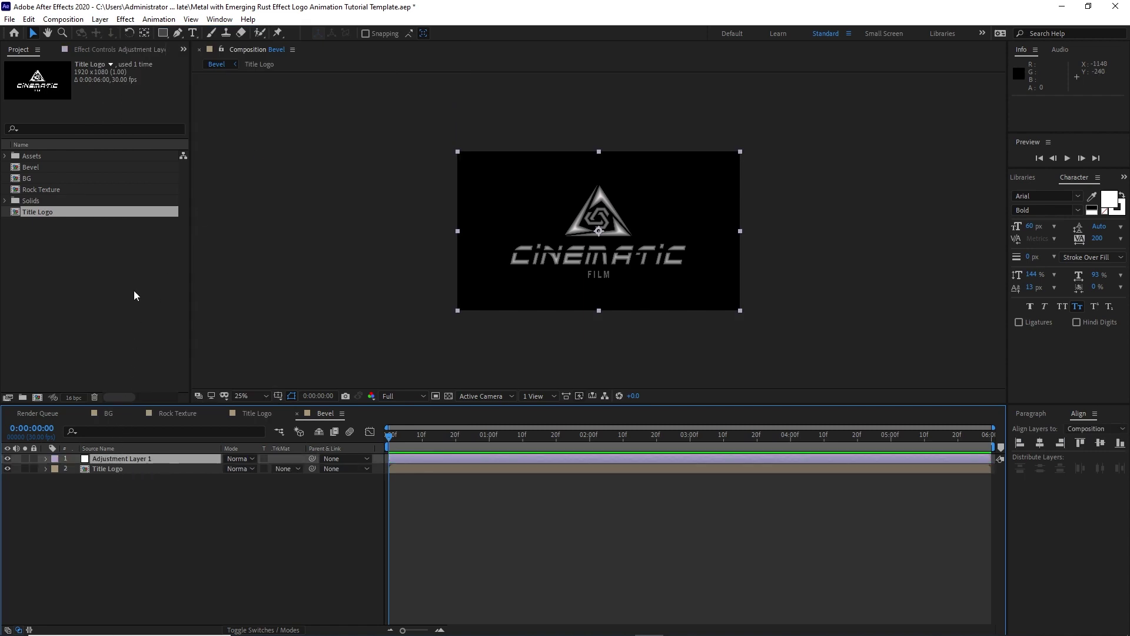
# - Apply a Solid Composite effect to the adjustment layer and set its colour to black
pyautogui.click(126, 19)
pyautogui.moveTo(147, 140)
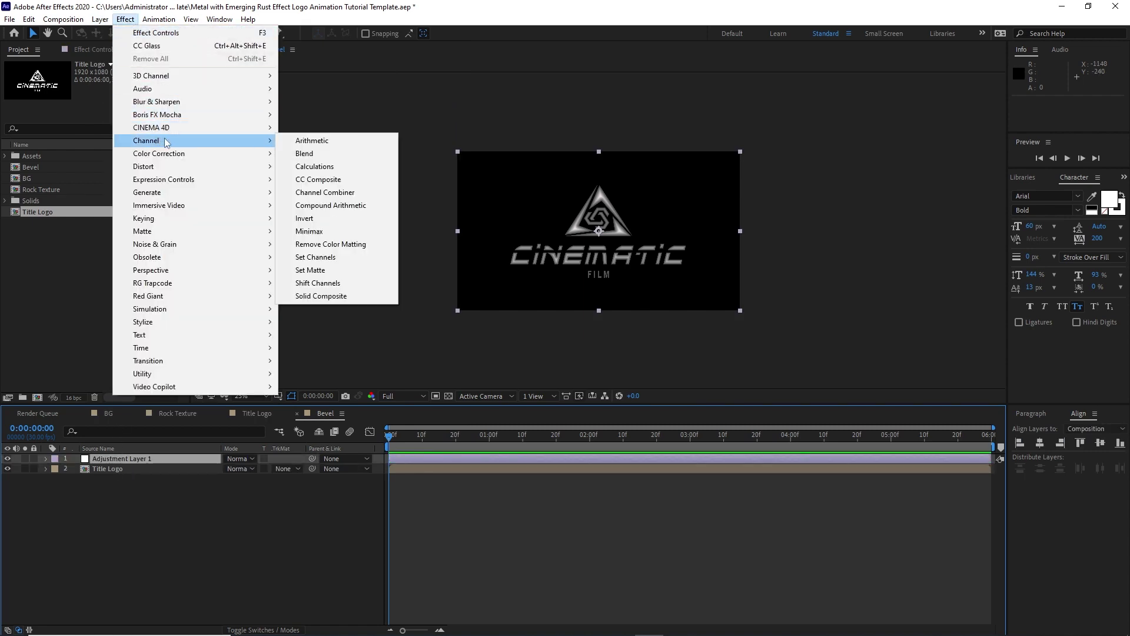
pyautogui.click(323, 296)
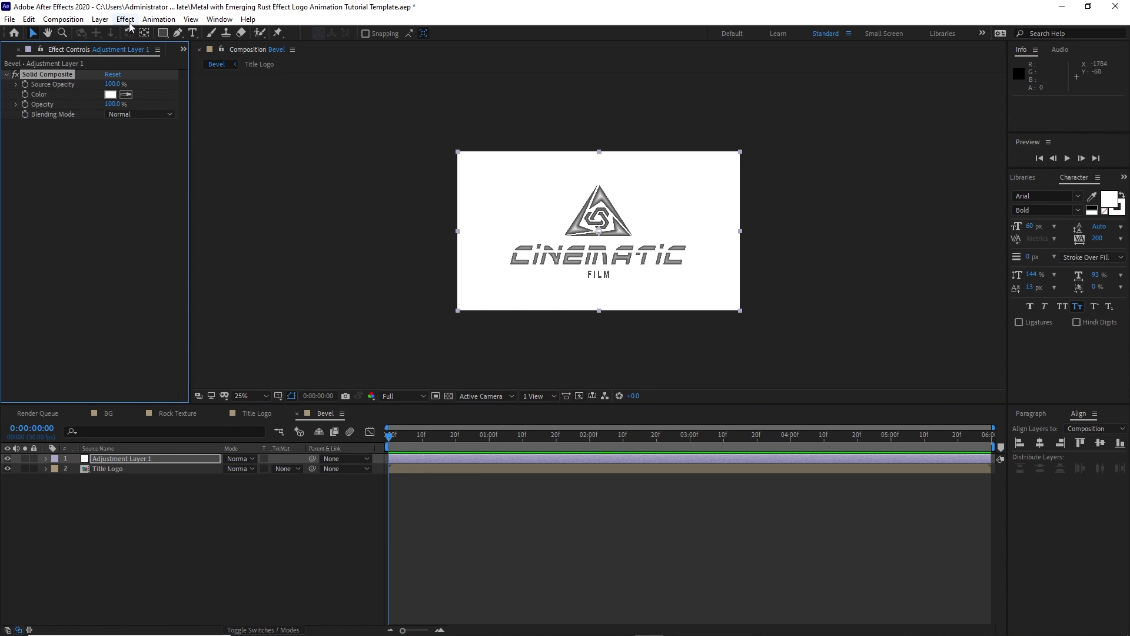
pyautogui.click(110, 95)
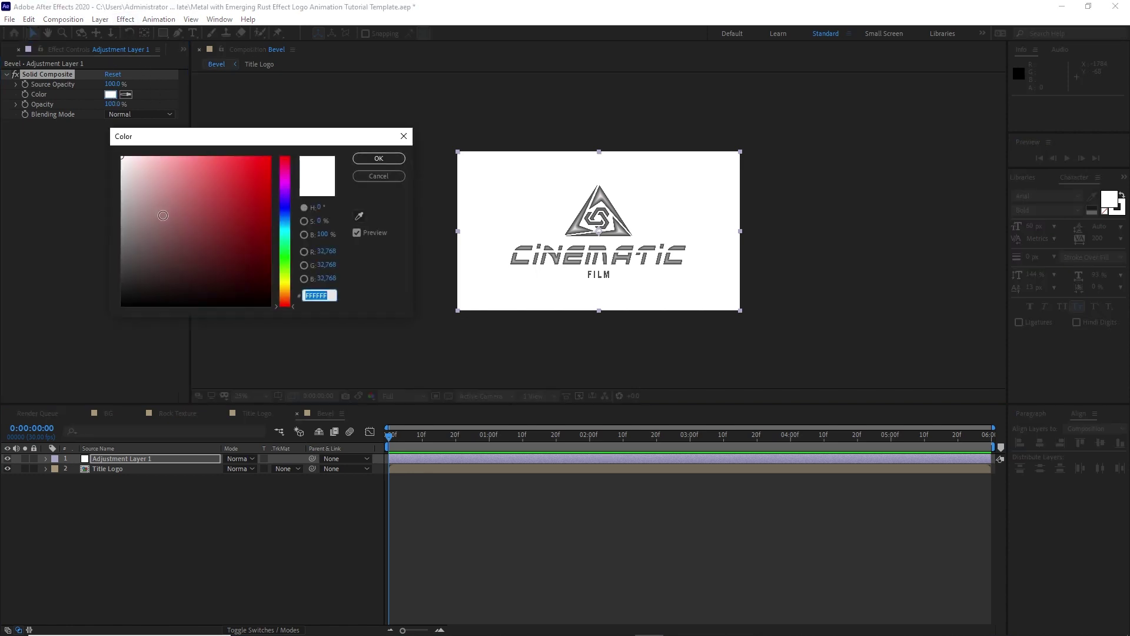
pyautogui.moveTo(163, 215); pyautogui.dragTo(169, 321)
pyautogui.click(379, 158)
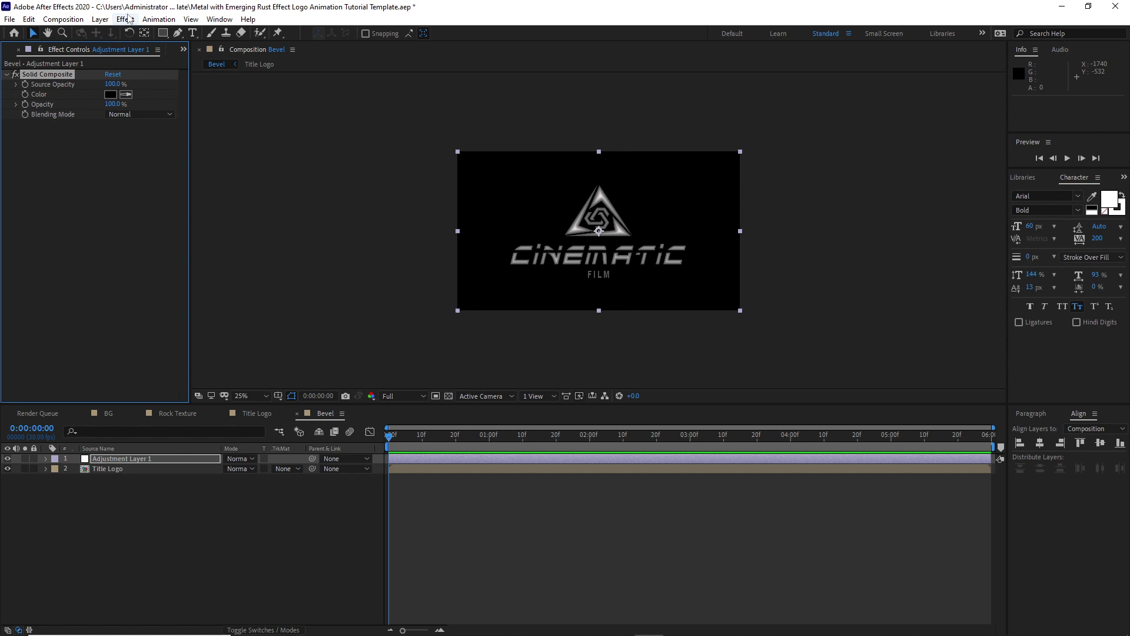
# - Apply Fast Box Blur to the adjustment layer with 1 iteration and a blur radius of 1
pyautogui.click(127, 20)
pyautogui.moveTo(254, 103)
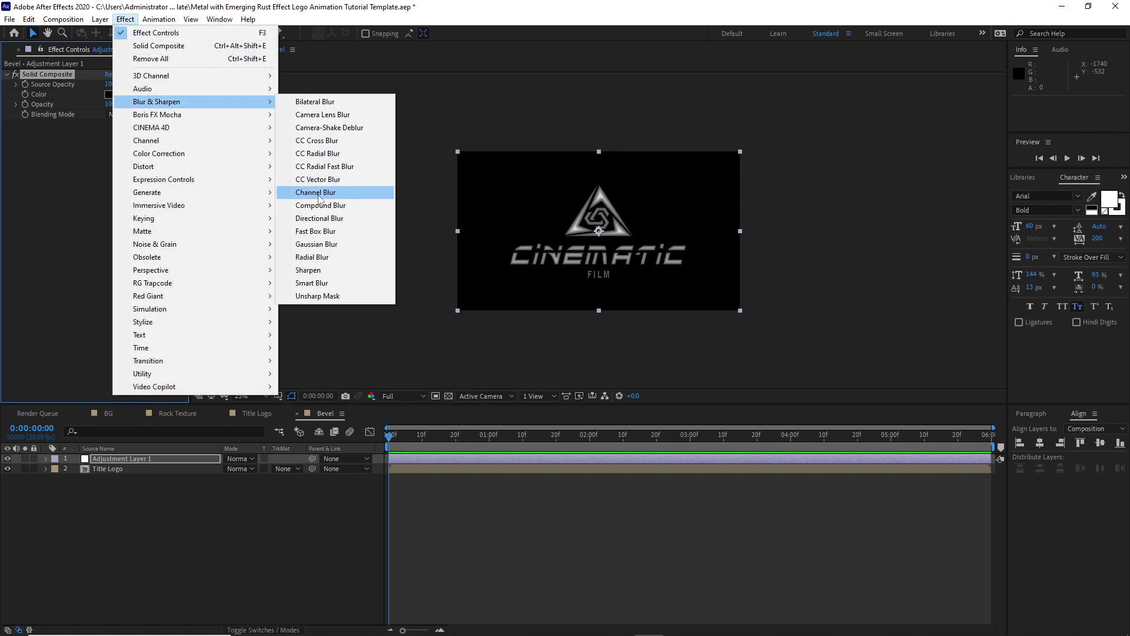
pyautogui.click(326, 232)
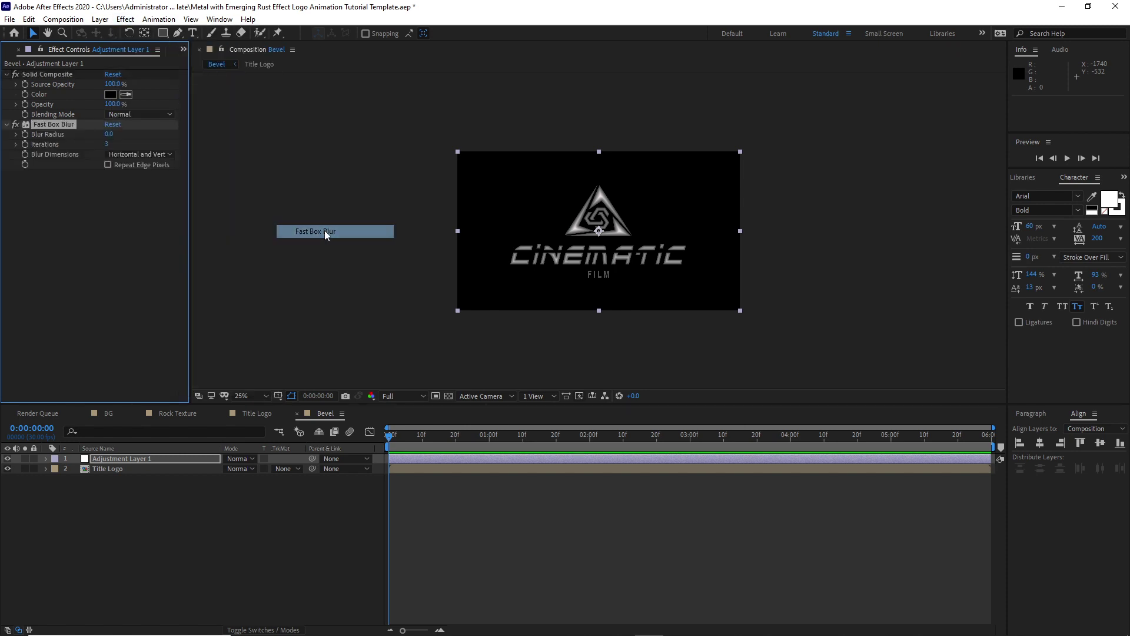
pyautogui.click(107, 145)
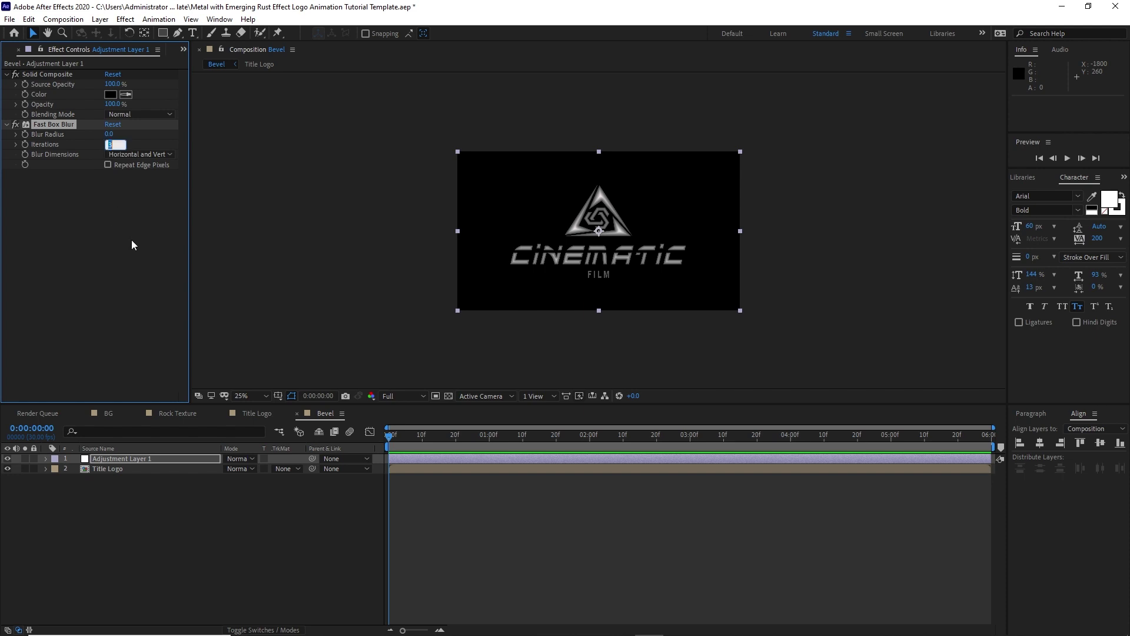
pyautogui.write('1')
pyautogui.hotkey('shift', 'Tab')
pyautogui.write('1')
pyautogui.click(118, 190)
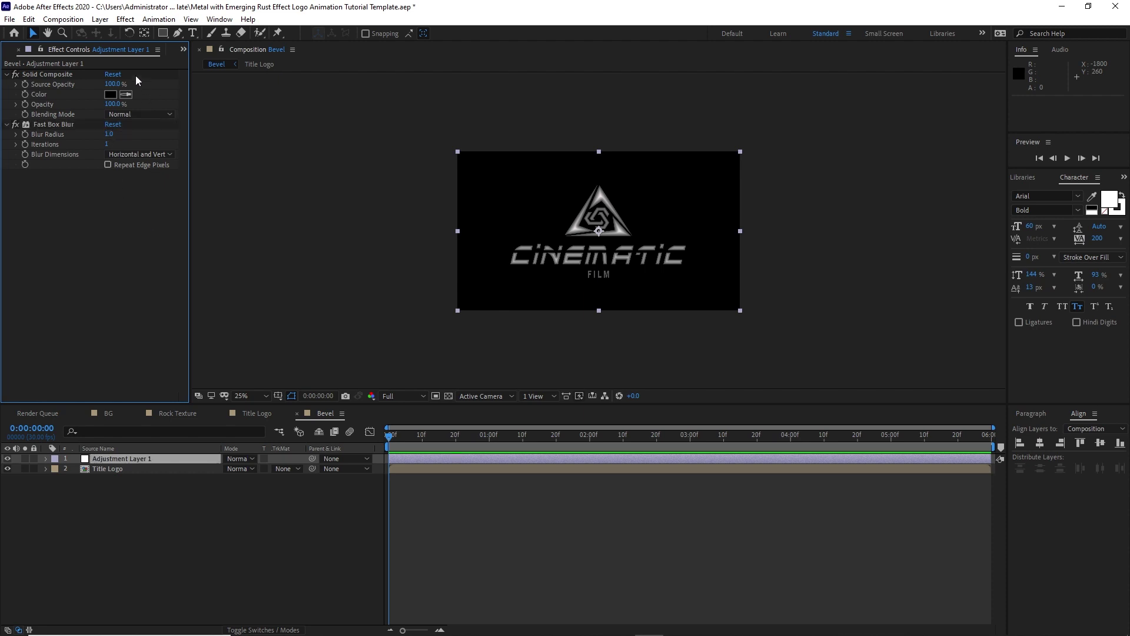
# - Create a new black solid named Rock Fractal at the composition's size
pyautogui.click(101, 19)
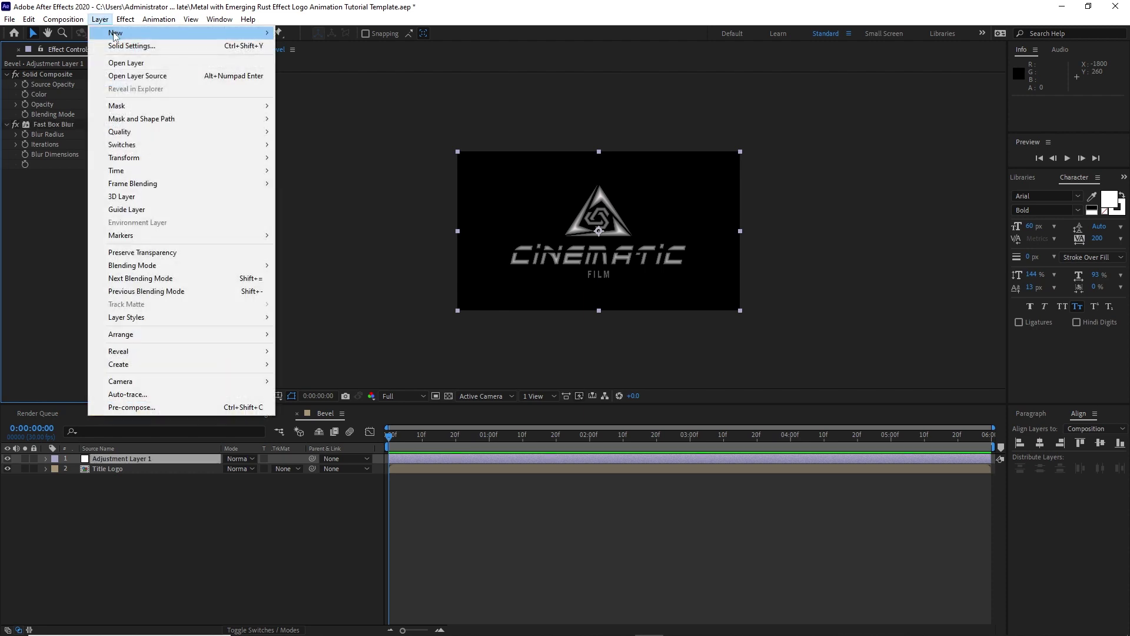
pyautogui.moveTo(115, 34)
pyautogui.click(288, 46)
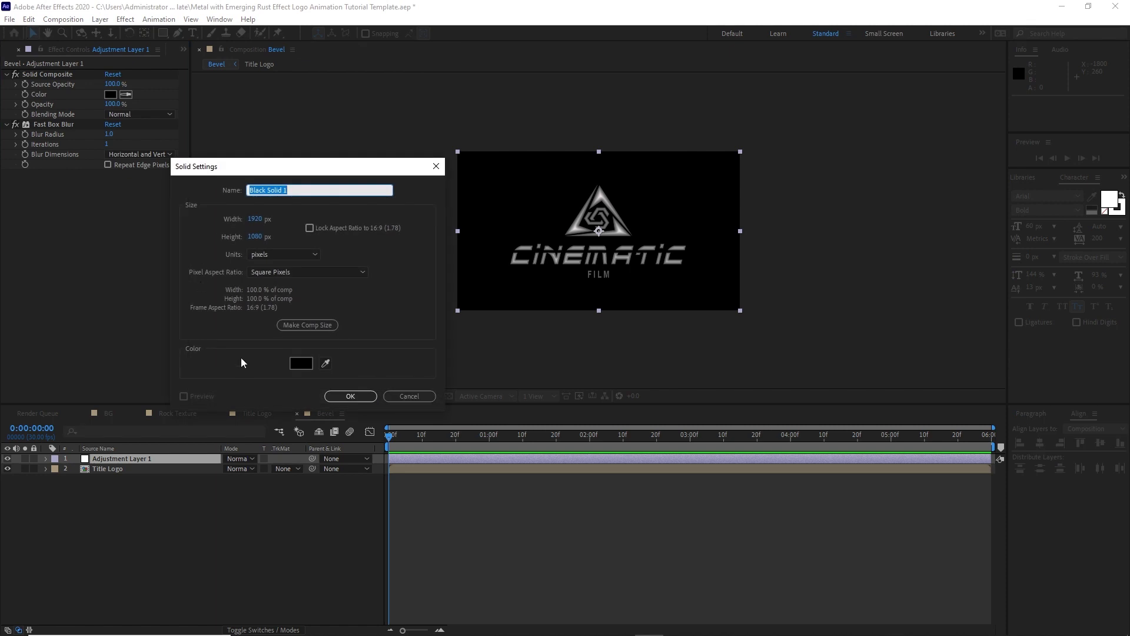
pyautogui.write('Rock Fractal')
pyautogui.click(293, 328)
pyautogui.click(350, 396)
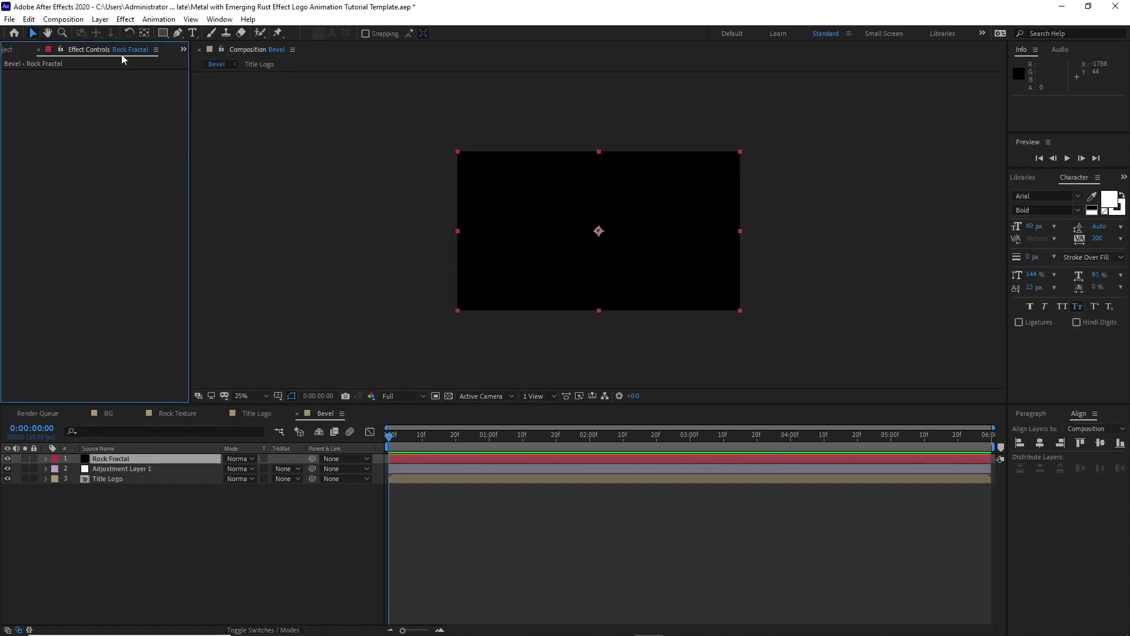
# - Apply a Fractal Noise effect to the Rock Fractal solid and set its fractal type to Max
pyautogui.click(126, 19)
pyautogui.moveTo(189, 245)
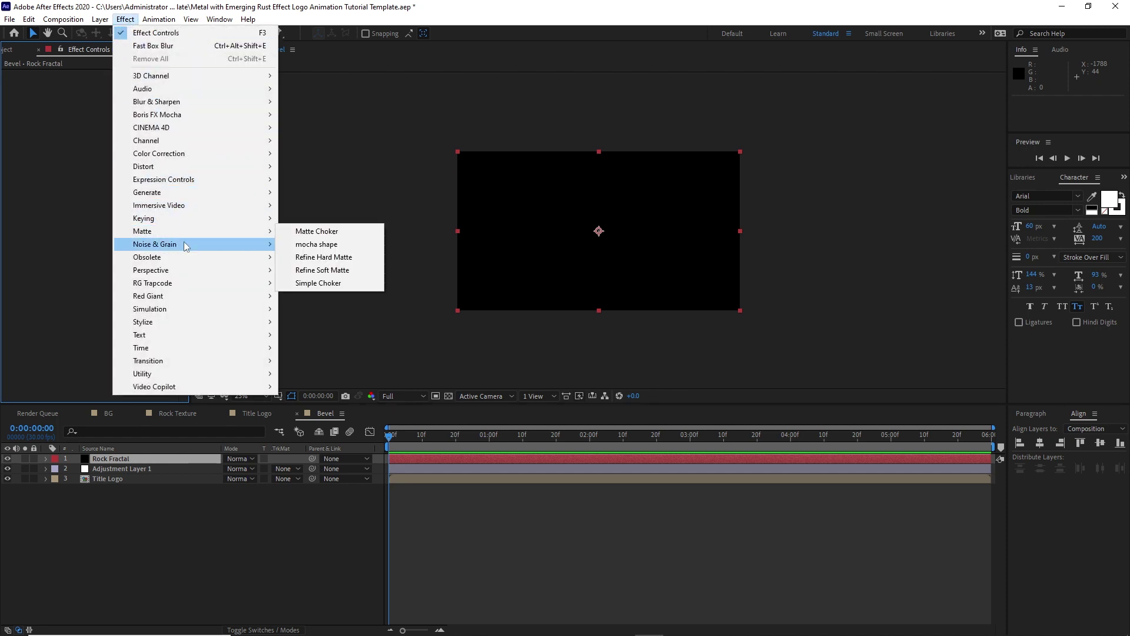
pyautogui.click(312, 270)
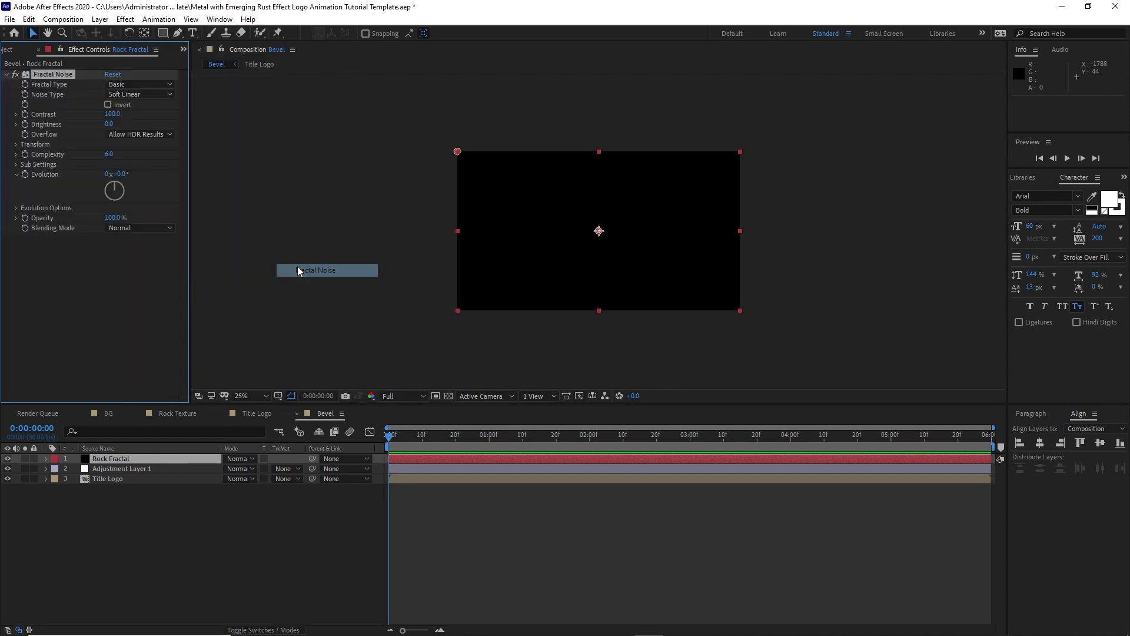
pyautogui.click(157, 84)
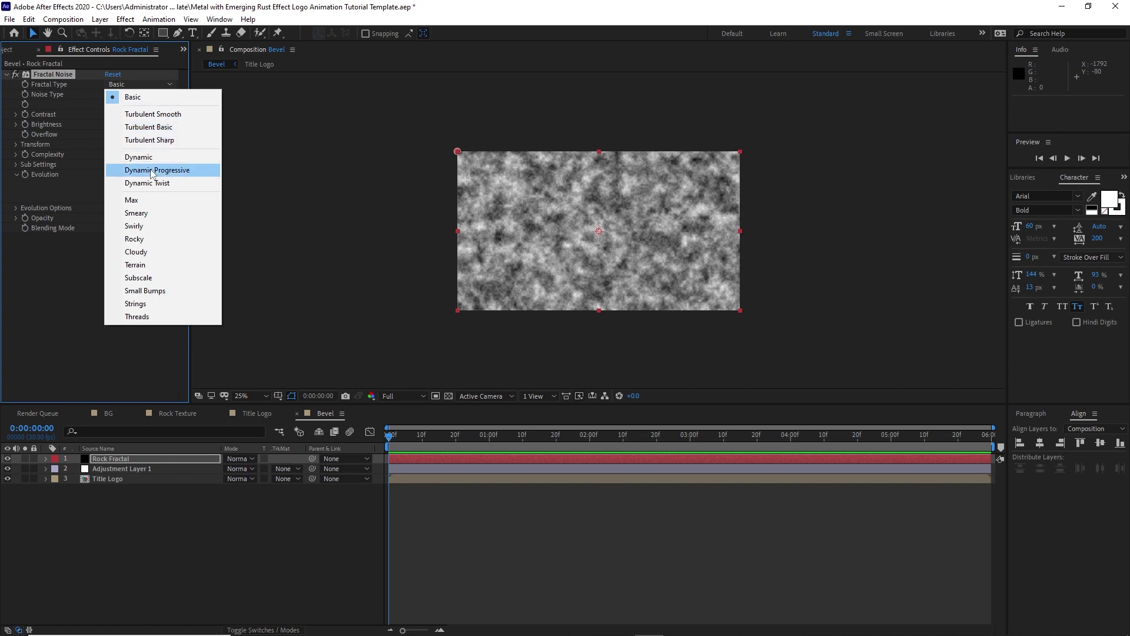
pyautogui.click(152, 203)
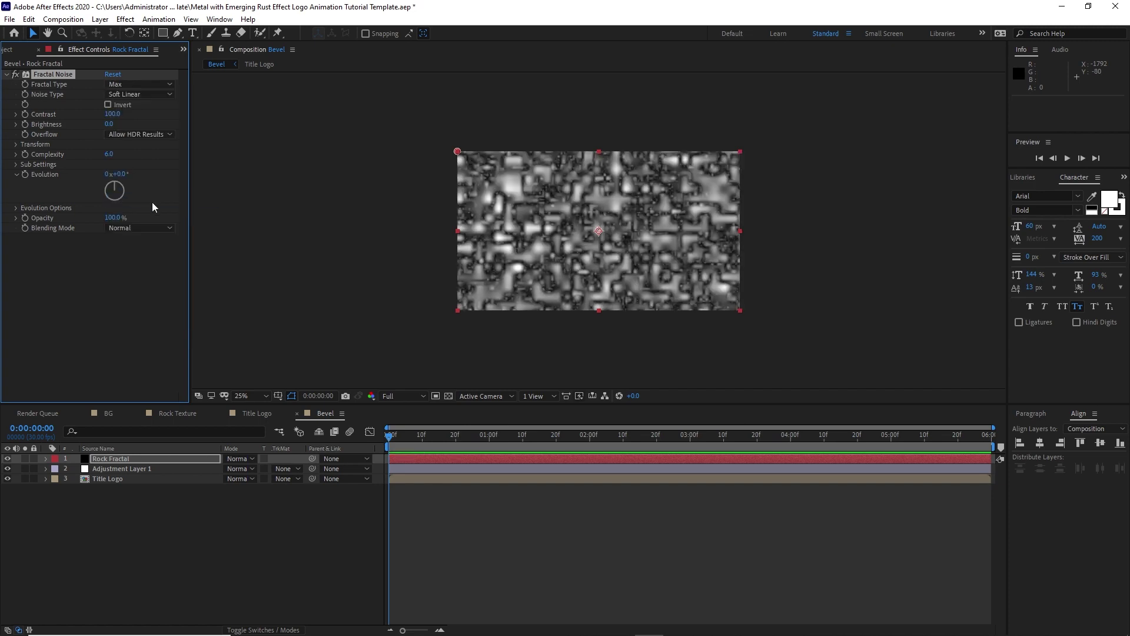
# - Set the Fractal Noise contrast to 85 and brightness to -22, invert it, and set the evolution to 205°
pyautogui.click(111, 115)
pyautogui.write('85')
pyautogui.press('Tab')
pyautogui.write('-22')
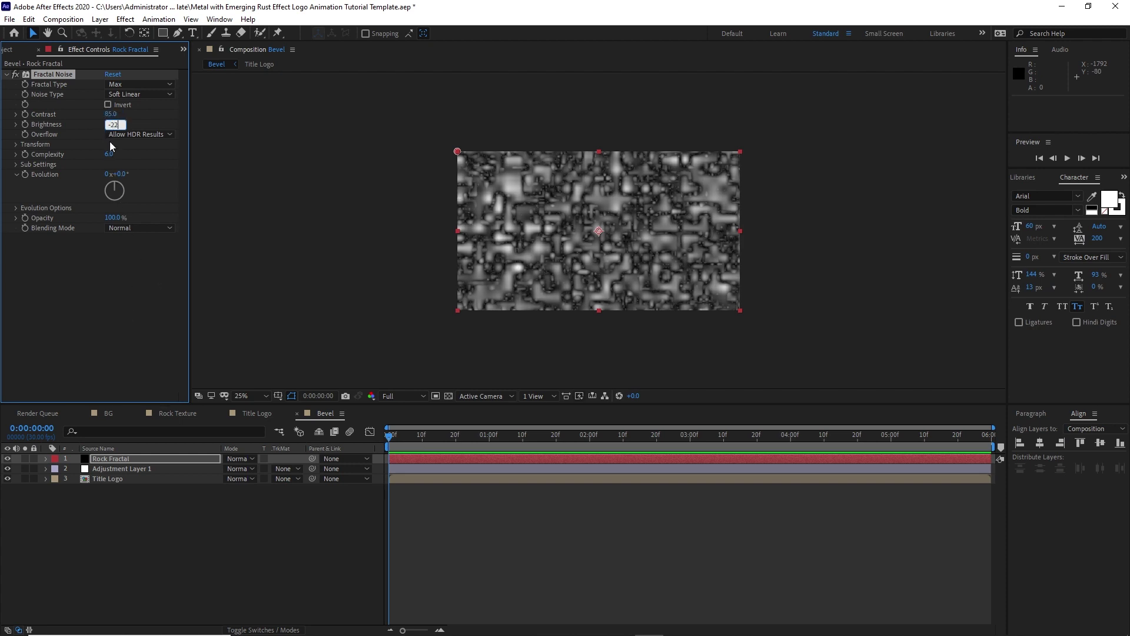
pyautogui.click(107, 104)
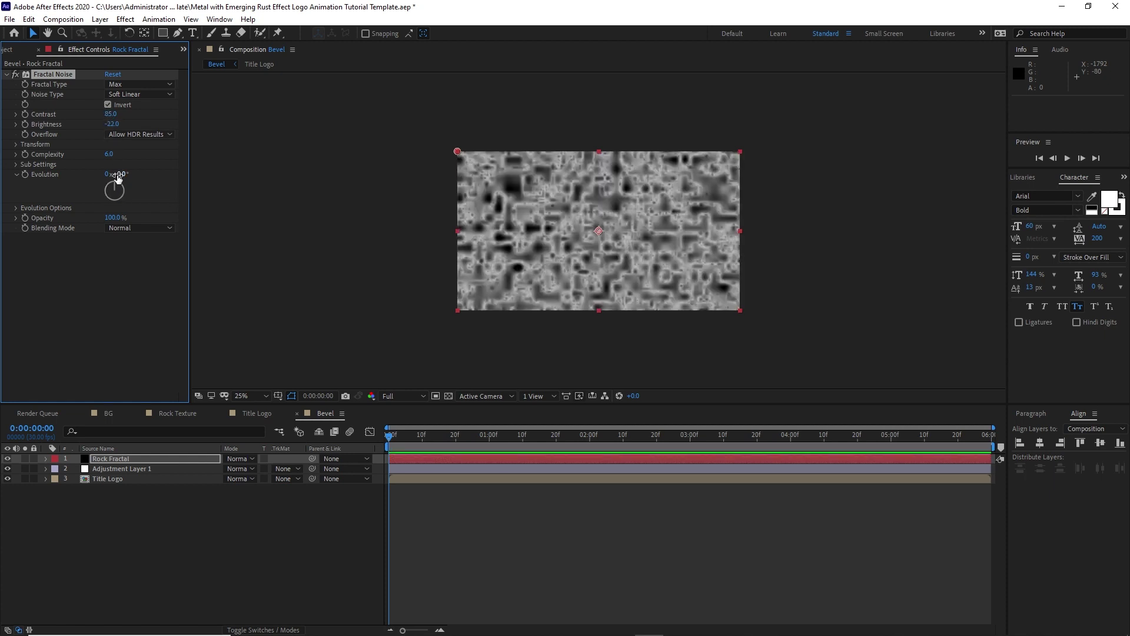
pyautogui.click(118, 175)
pyautogui.write('205')
# - Duplicate the Title Logo layer and place the copy above Rock Fractal in the layer stack
pyautogui.click(114, 480)
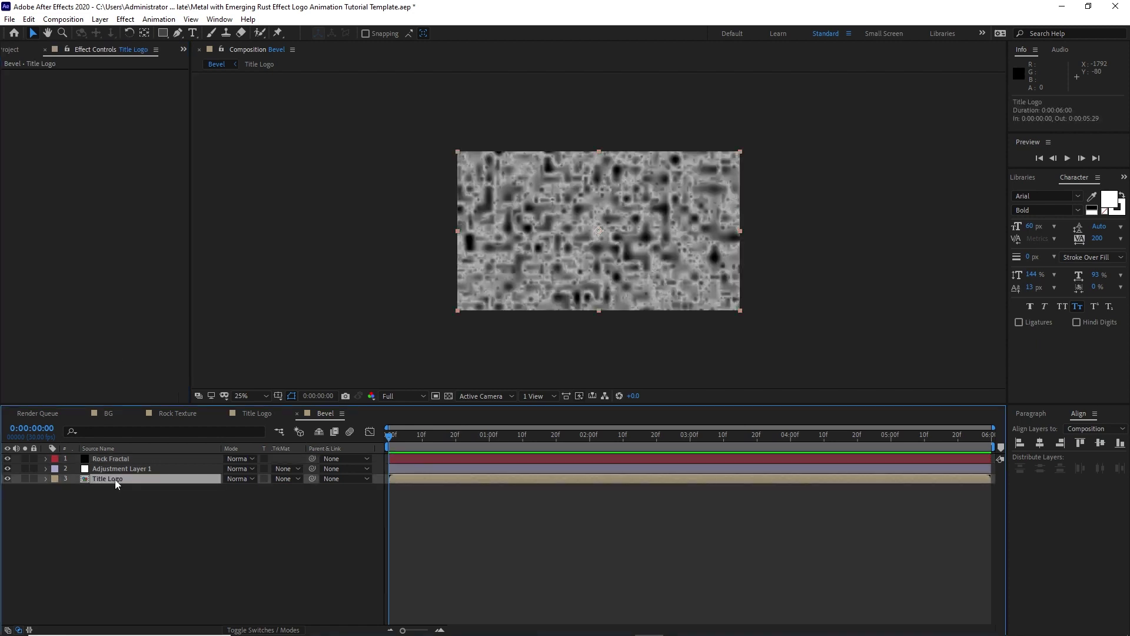
pyautogui.hotkey('ctrl', 'd')
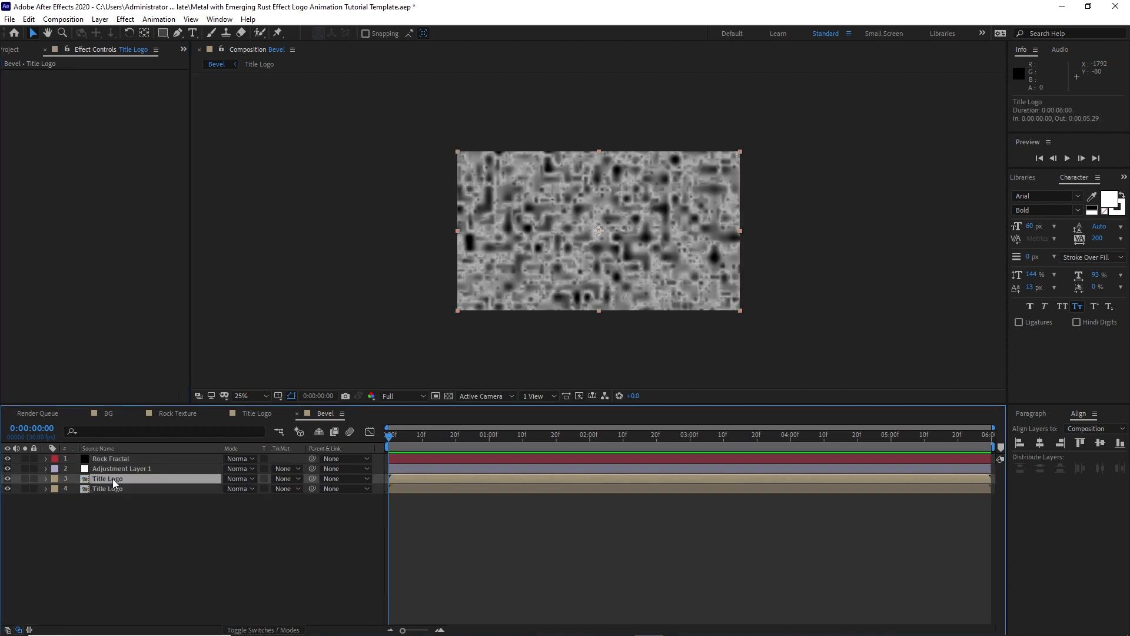
pyautogui.moveTo(112, 478); pyautogui.dragTo(112, 459)
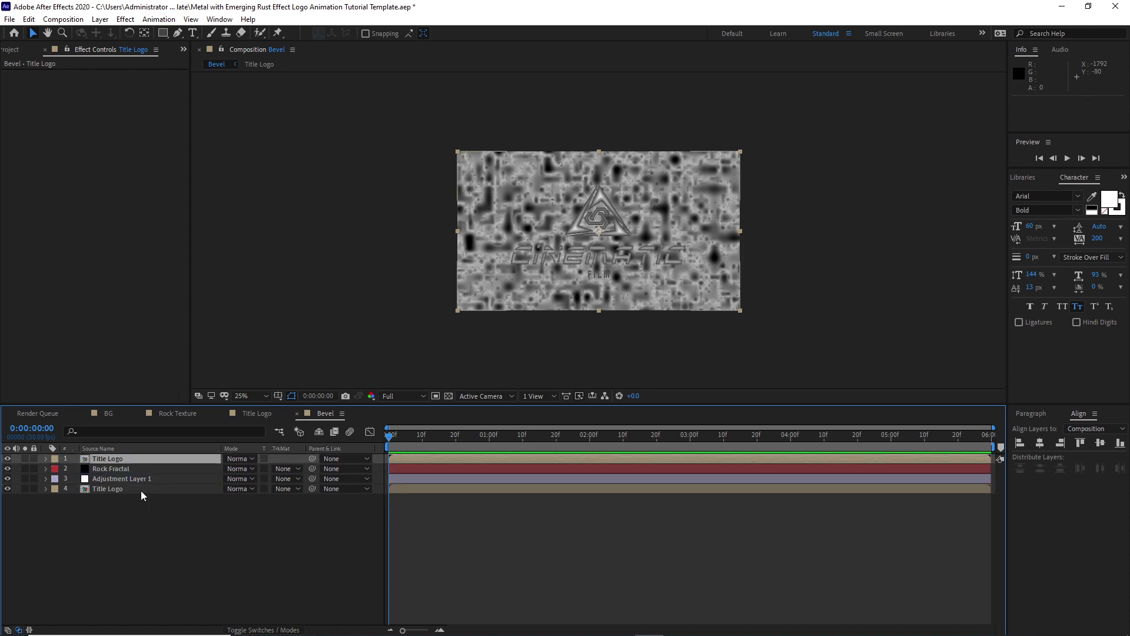
# - Apply an Invert effect to the topmost Title Logo layer
pyautogui.click(126, 18)
pyautogui.moveTo(170, 141)
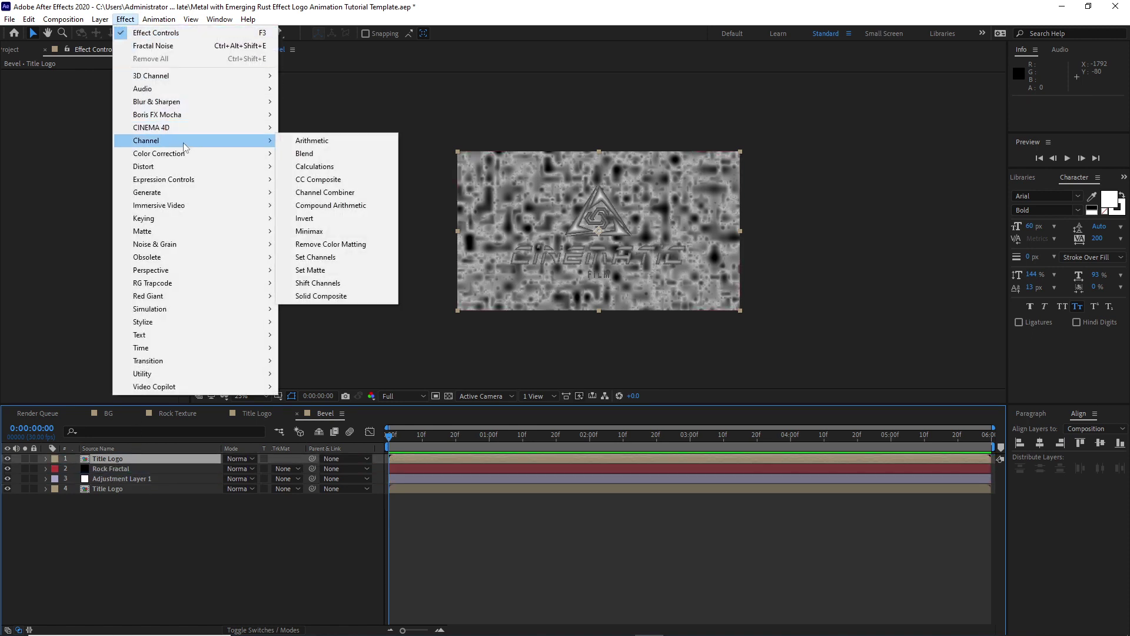
pyautogui.click(305, 219)
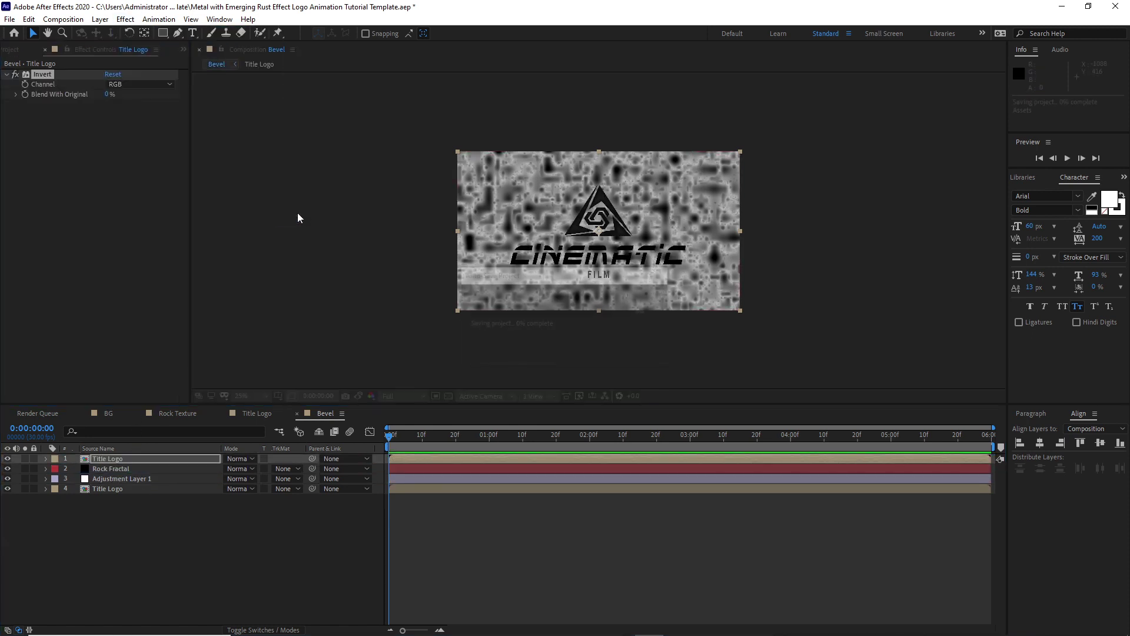
# - Apply a Fast Box Blur with a blur radius of 12 to the topmost Title Logo layer
pyautogui.click(125, 19)
pyautogui.moveTo(159, 103)
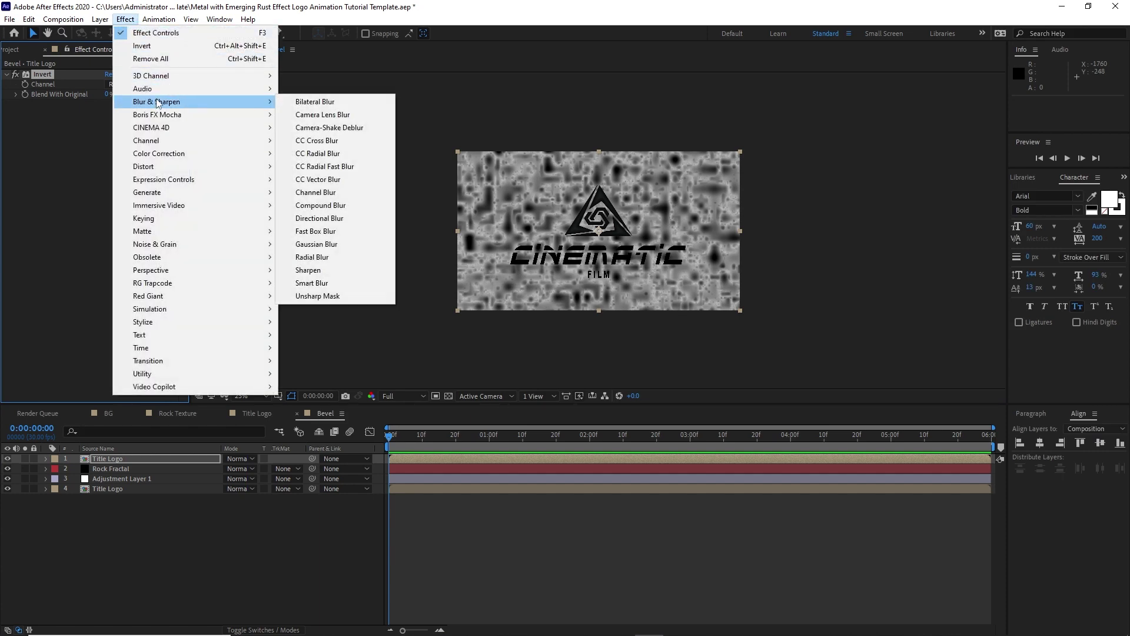
pyautogui.click(312, 231)
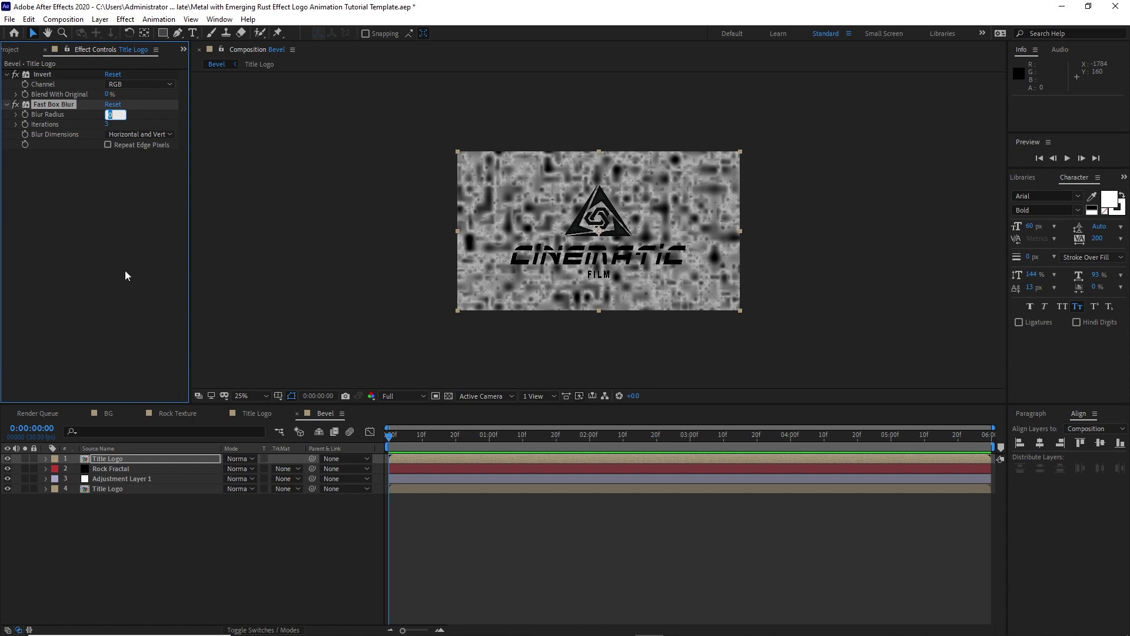
pyautogui.write('12')
# - Create a black solid named Dents at the composition's size
pyautogui.click(100, 19)
pyautogui.moveTo(115, 34)
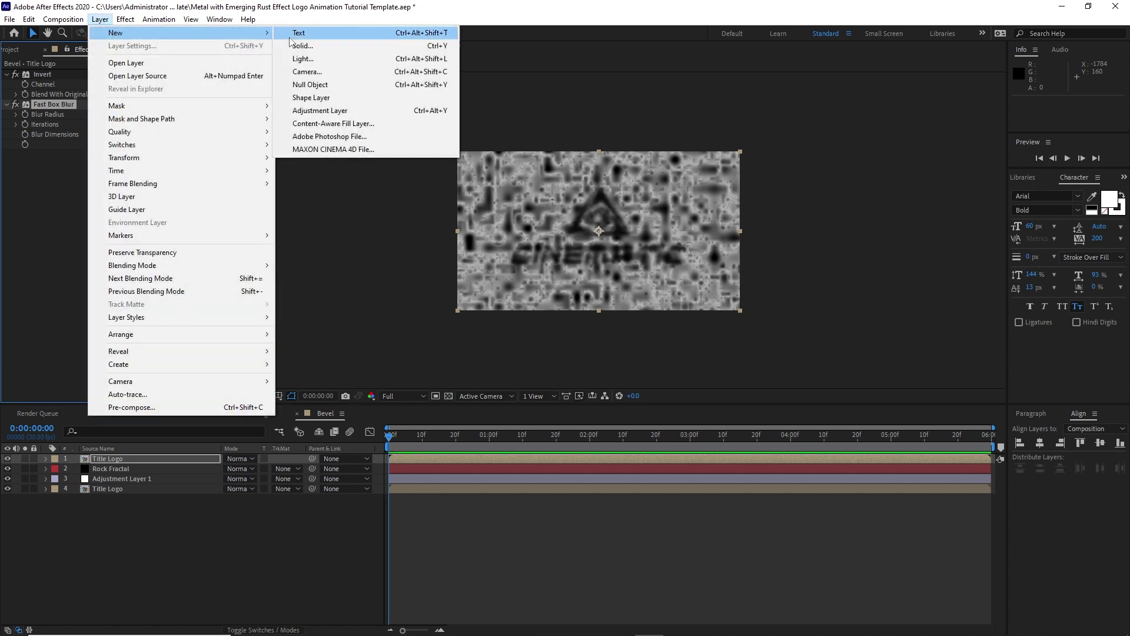
pyautogui.click(294, 46)
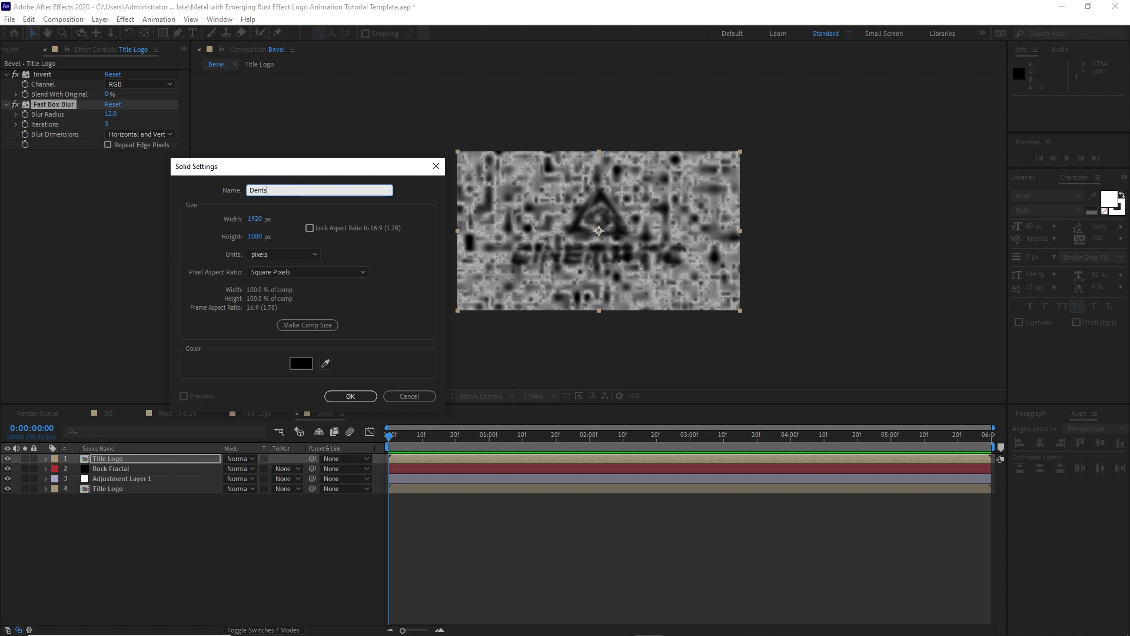
pyautogui.click(310, 328)
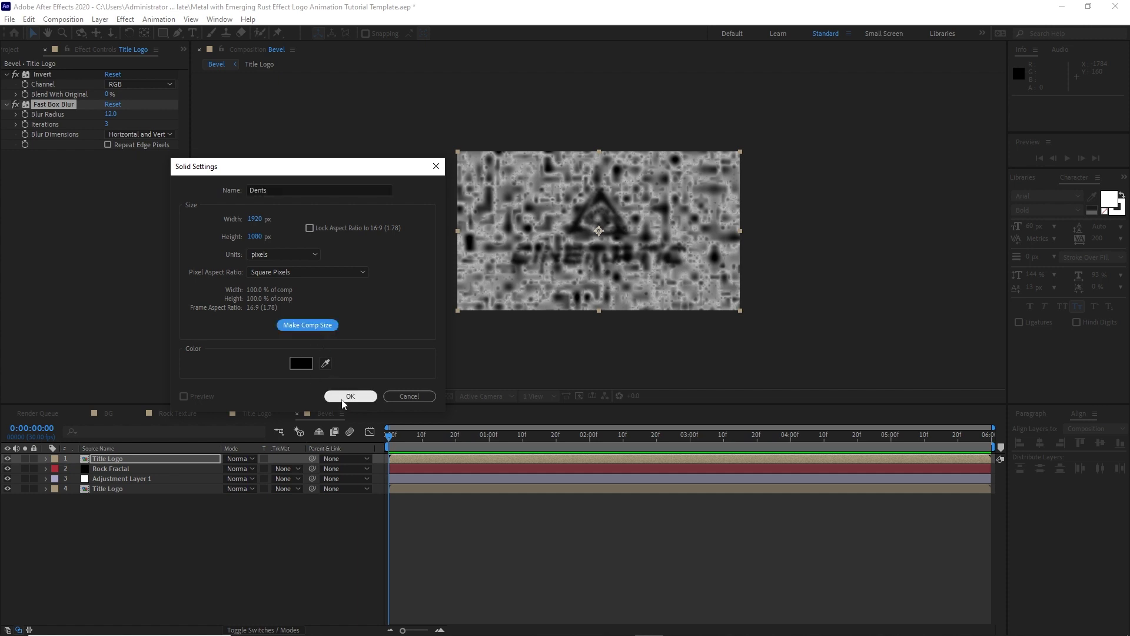
pyautogui.click(350, 397)
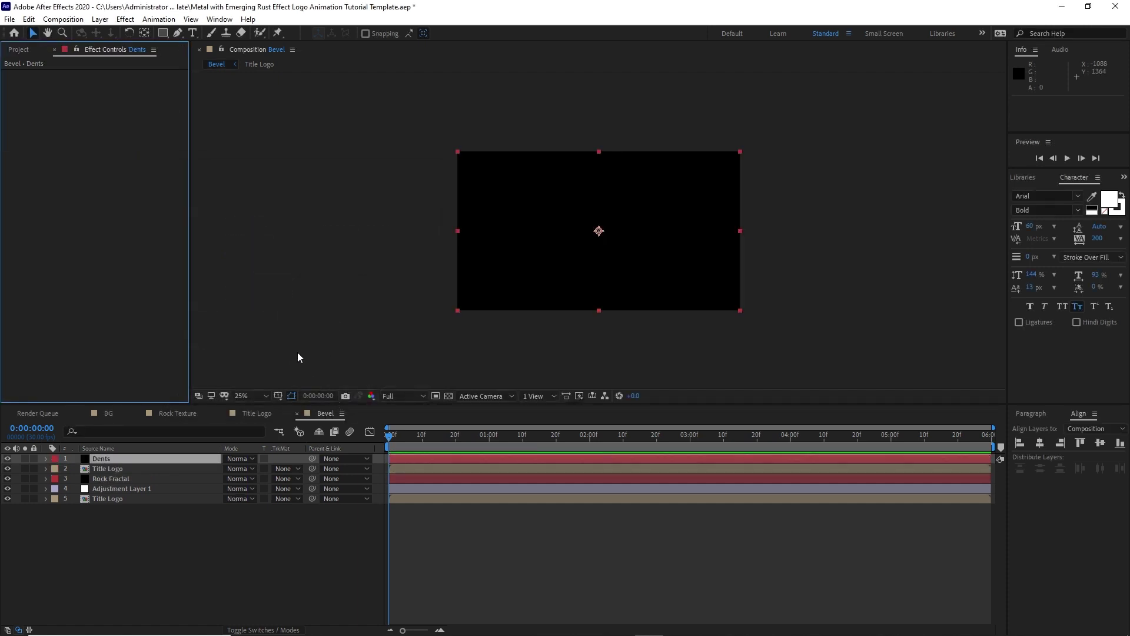
# - Apply Fractal Noise to the Dents solid with contrast 72 and brightness 58
pyautogui.click(126, 19)
pyautogui.moveTo(187, 239)
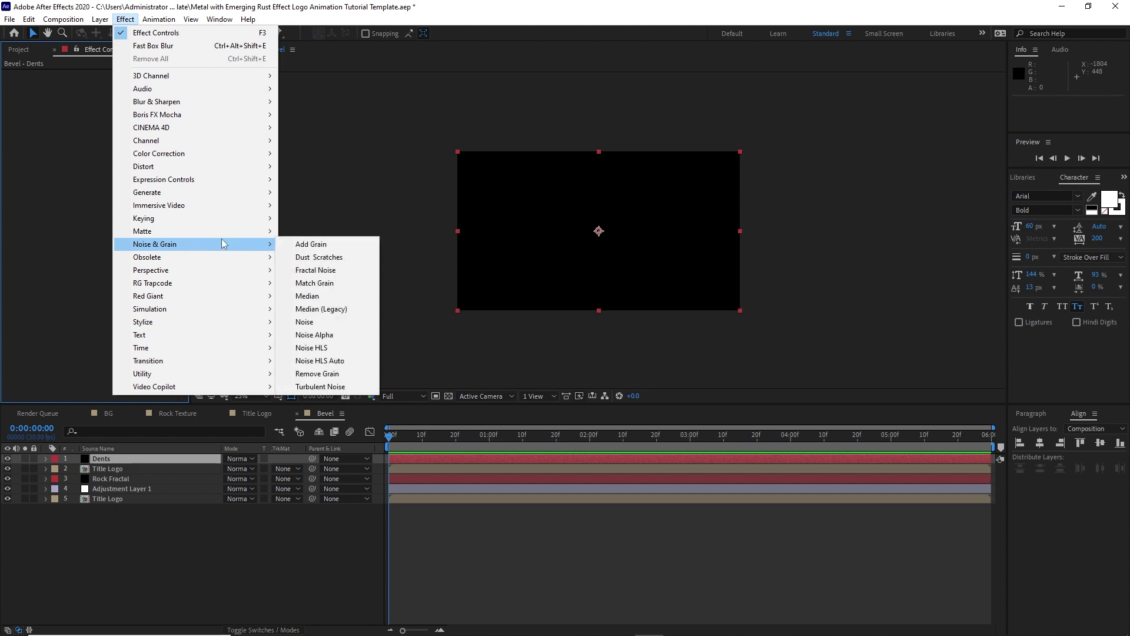
pyautogui.click(300, 269)
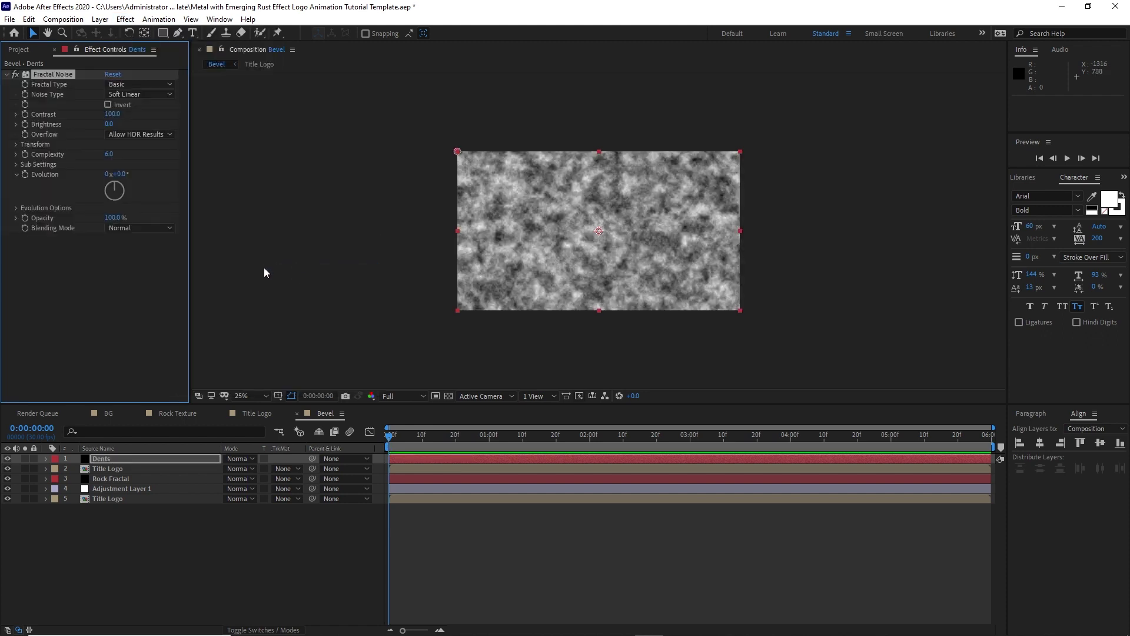
pyautogui.click(112, 115)
pyautogui.write('72')
pyautogui.press('Tab')
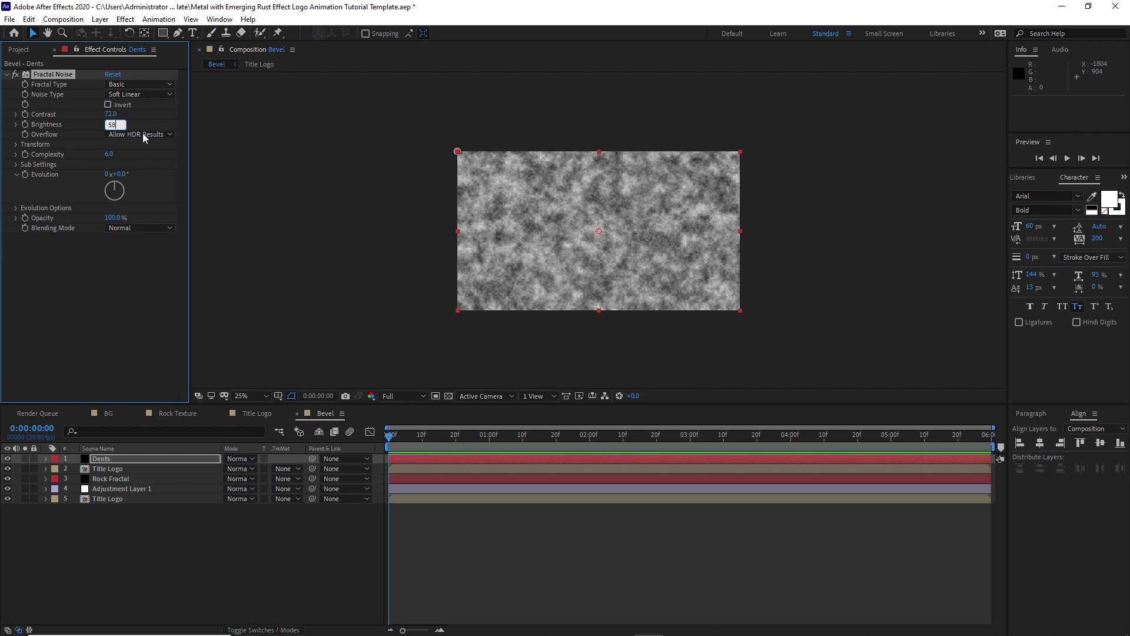
# - Add an Unsharp Mask effect to the Dents layer
pyautogui.click(126, 19)
pyautogui.moveTo(168, 103)
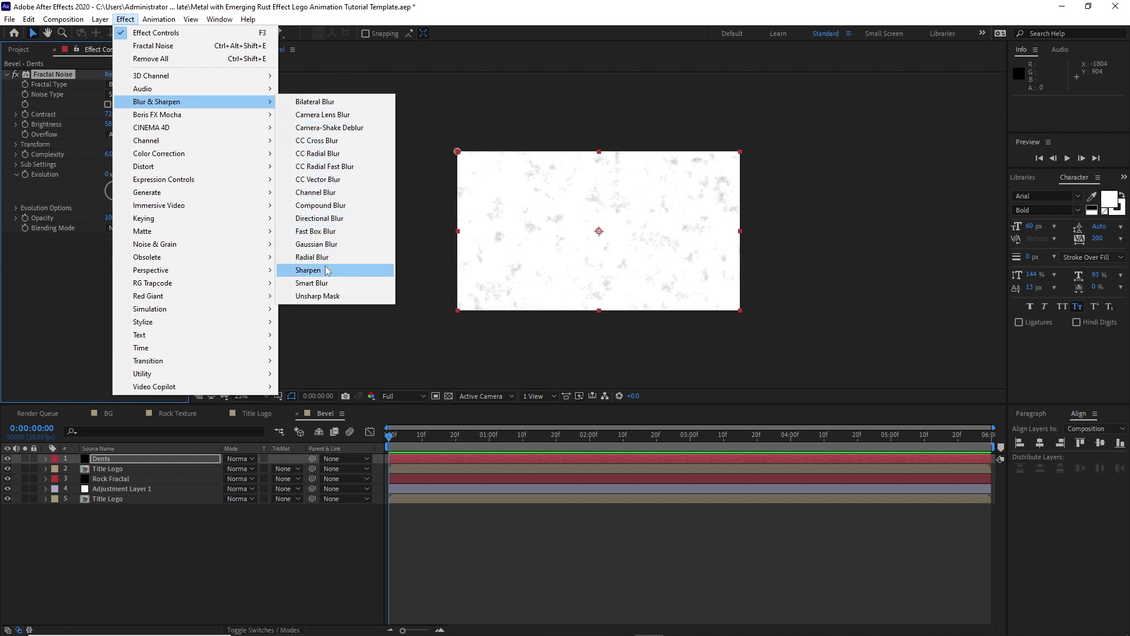
pyautogui.click(331, 299)
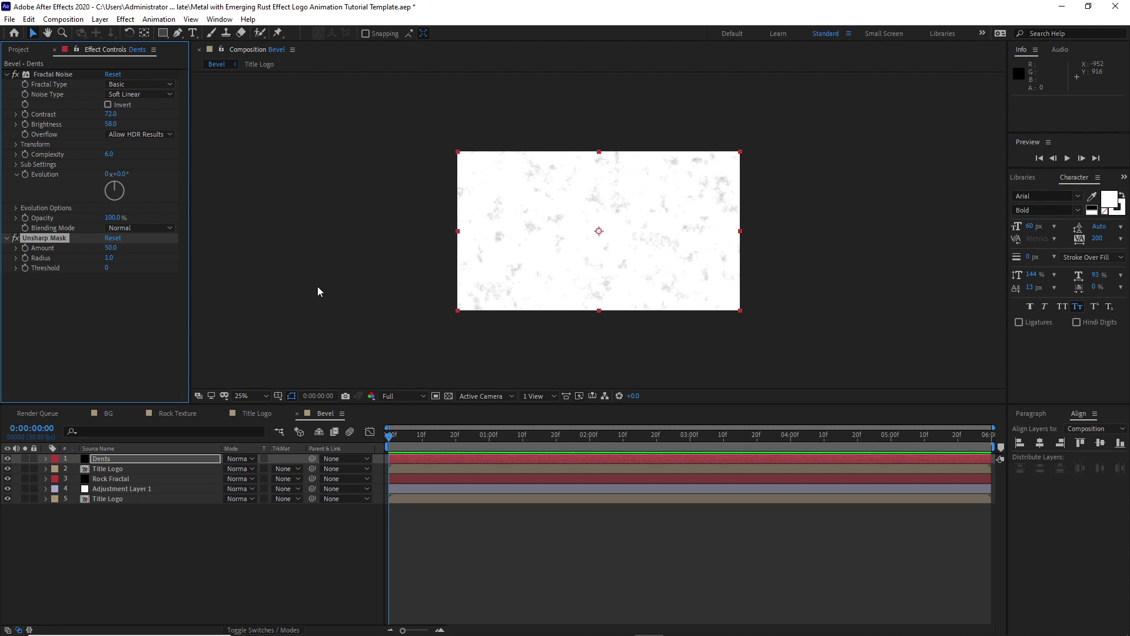
# - Set the Dents layer's opacity to 70% and its blending mode to Multiply
pyautogui.click(207, 456)
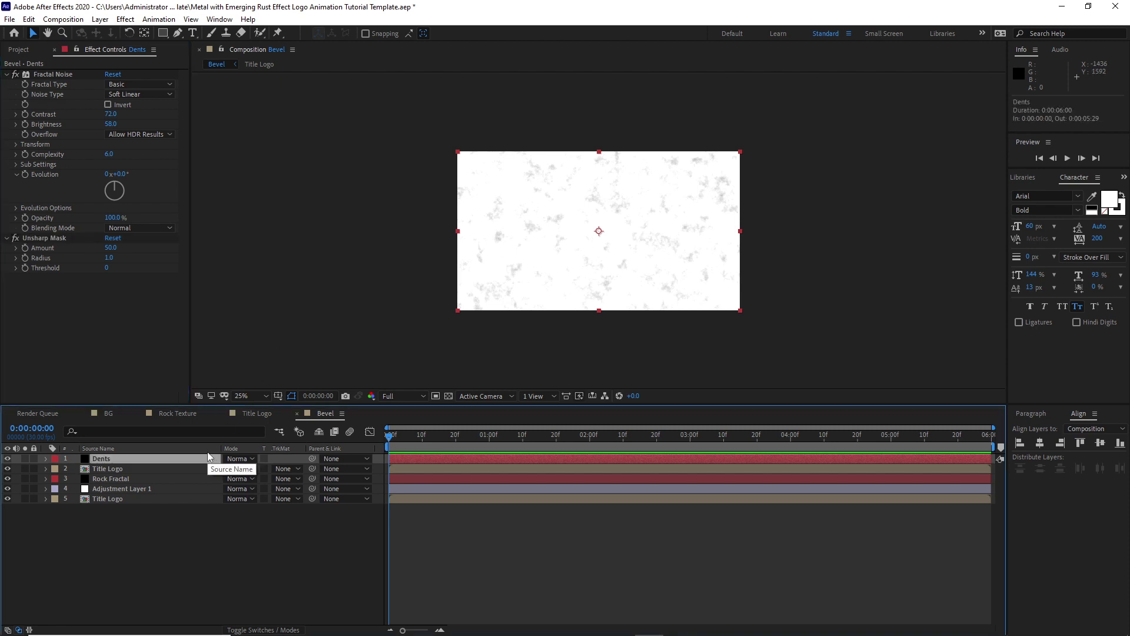
pyautogui.press('t')
pyautogui.click(230, 469)
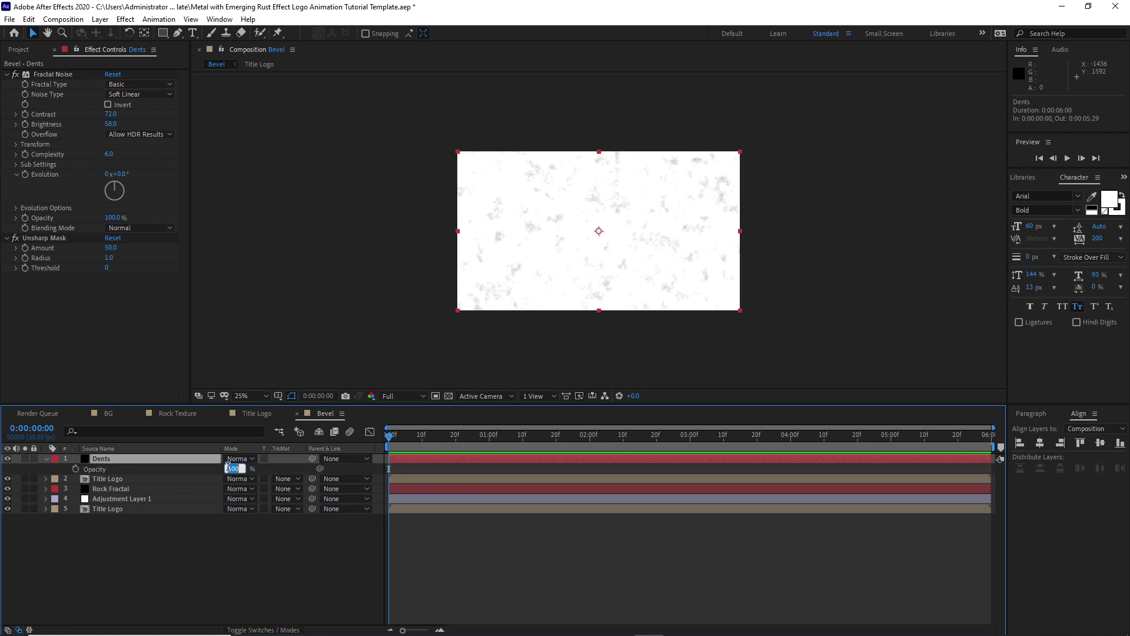
pyautogui.write('70')
pyautogui.press('Return')
pyautogui.click(249, 460)
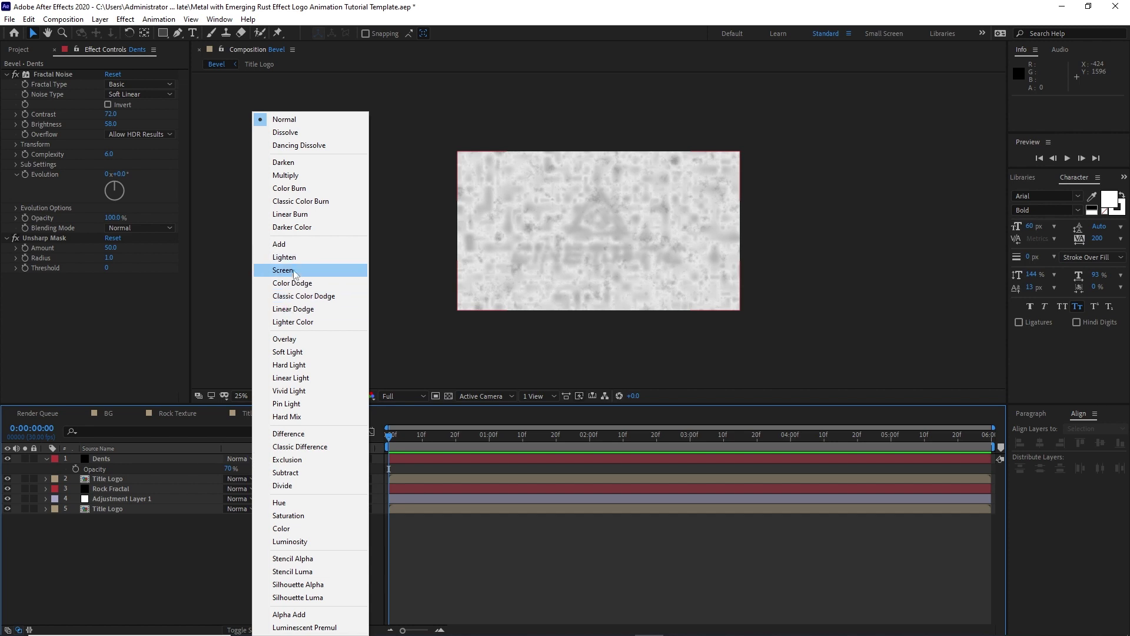
pyautogui.click(303, 175)
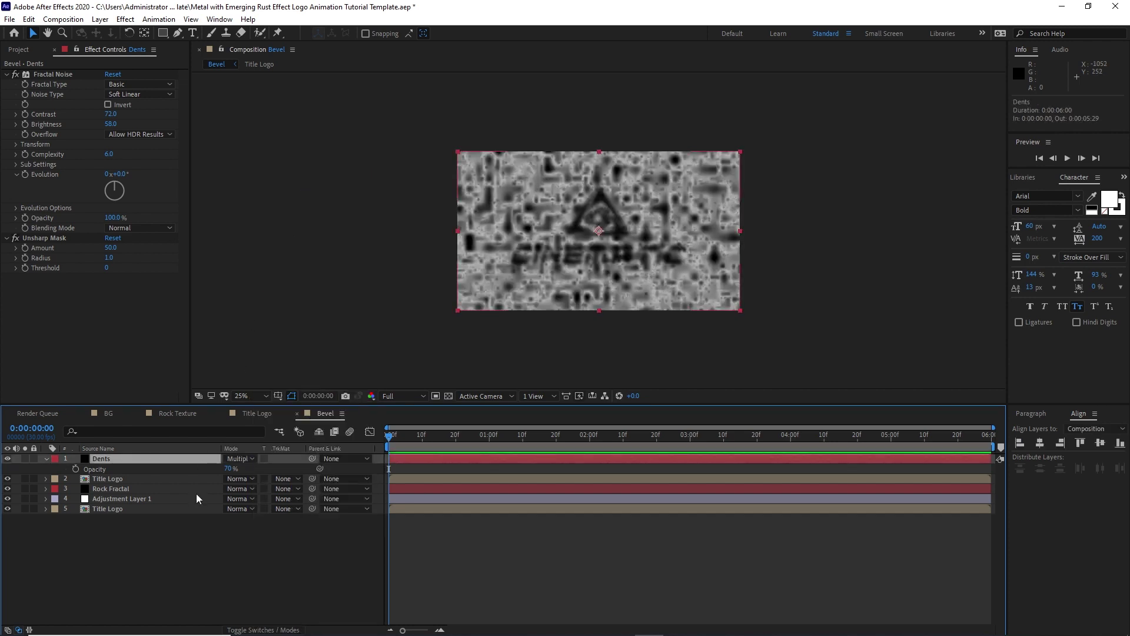
# - Set Rock Fractal's blending mode to Add and lower the upper Title Logo layer's opacity to 27%
pyautogui.click(243, 489)
pyautogui.click(319, 246)
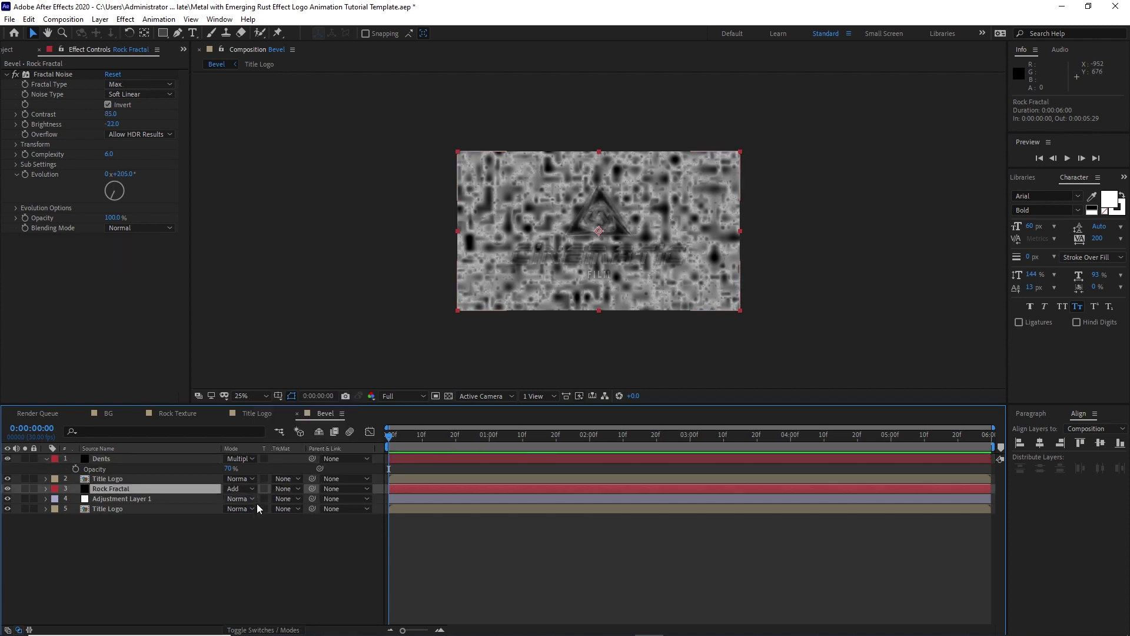
pyautogui.click(162, 481)
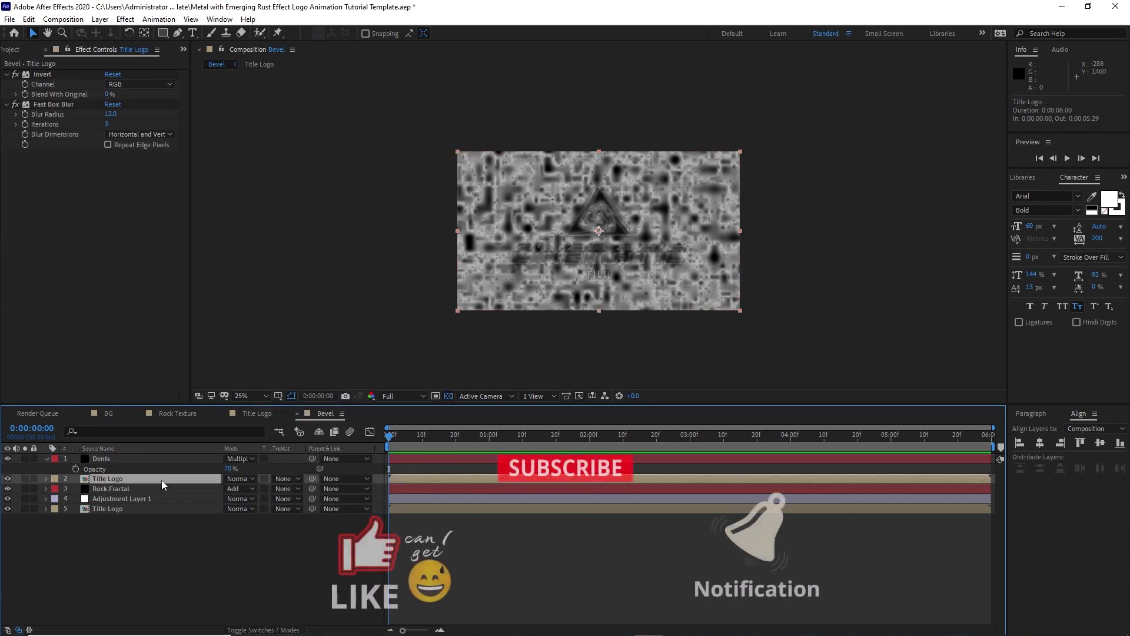
pyautogui.press('t')
pyautogui.click(230, 488)
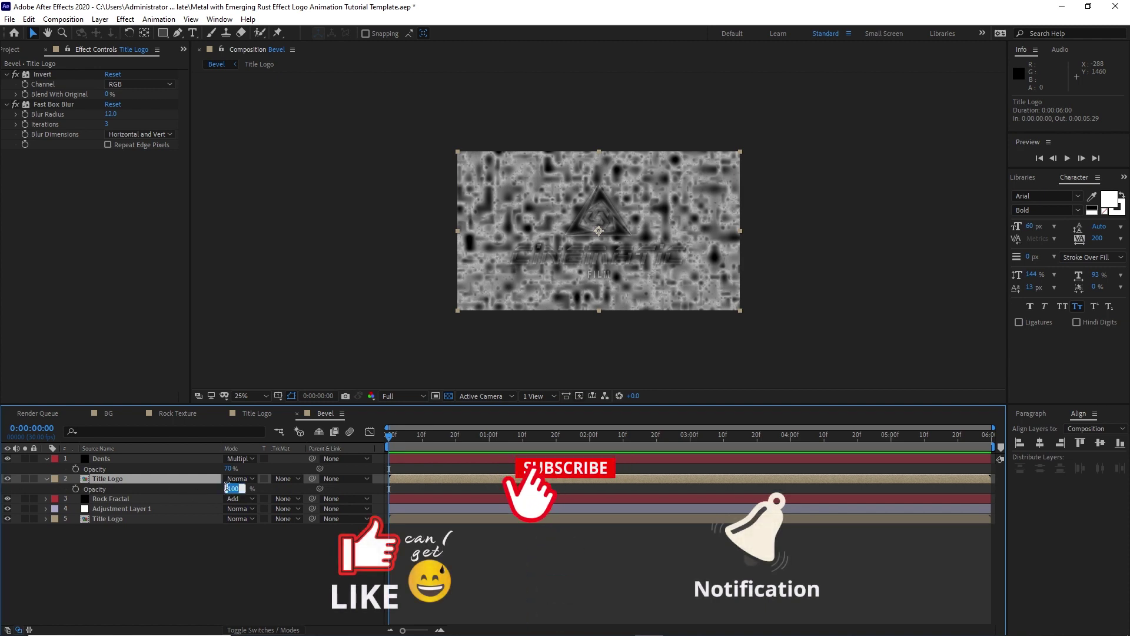
pyautogui.write('27')
pyautogui.click(236, 560)
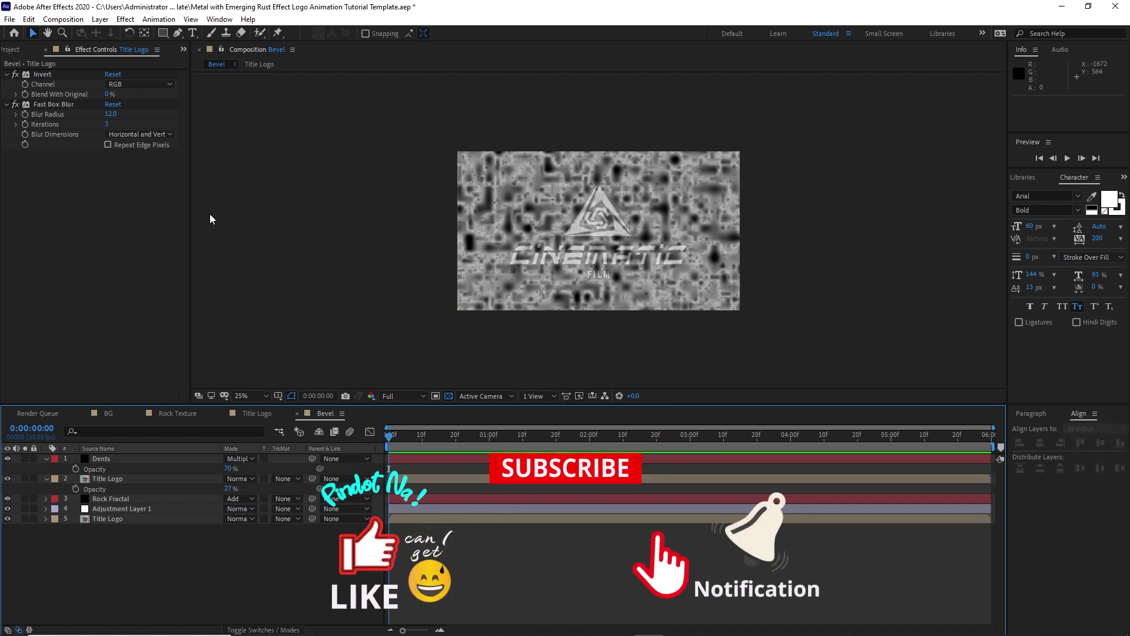
# - Create a new 1920 x 1080, 30 fps, 6-second composition named Emerging Rust
pyautogui.click(63, 19)
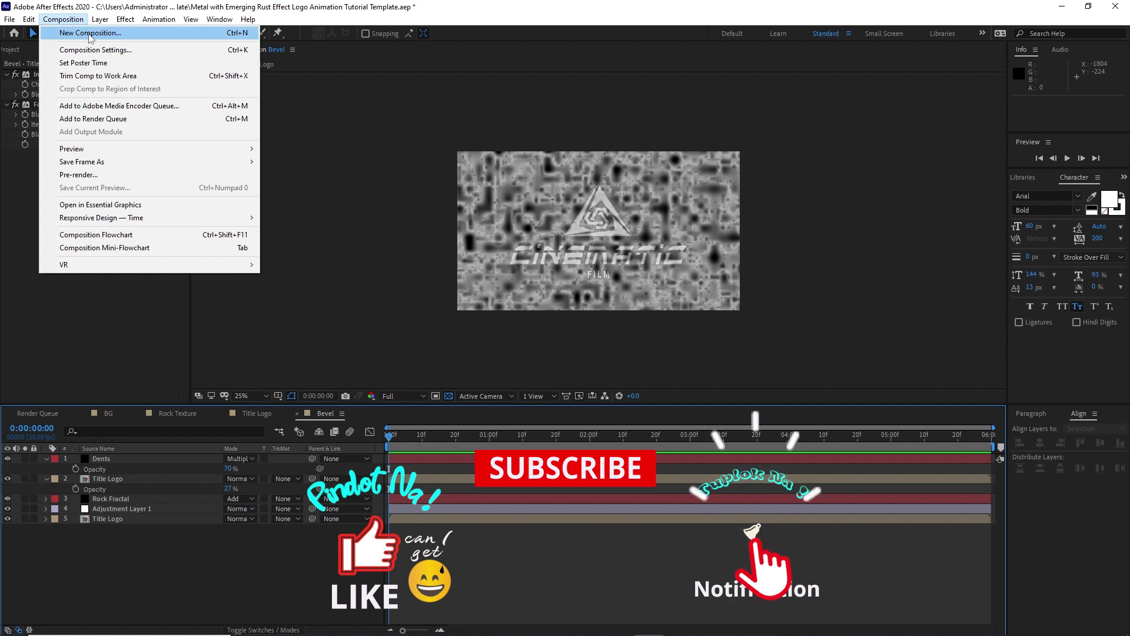
pyautogui.click(88, 33)
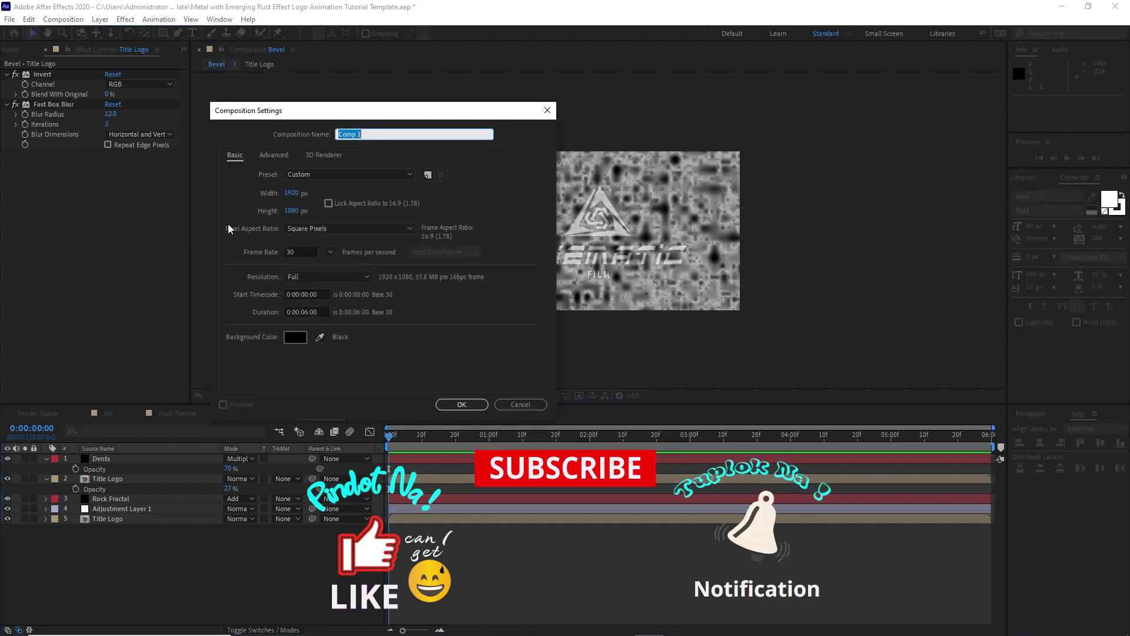
pyautogui.write('Emerging Rust')
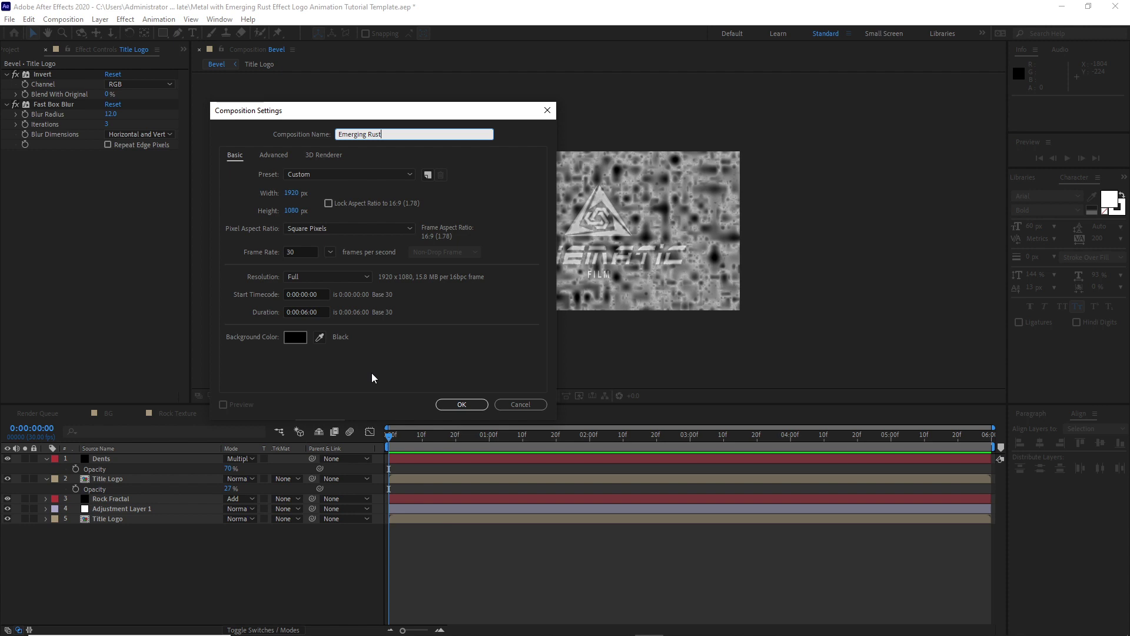
pyautogui.click(445, 408)
# - Create a black 1920 x 1080 solid named Noise in the Emerging Rust composition
pyautogui.click(101, 20)
pyautogui.moveTo(115, 32)
pyautogui.click(292, 46)
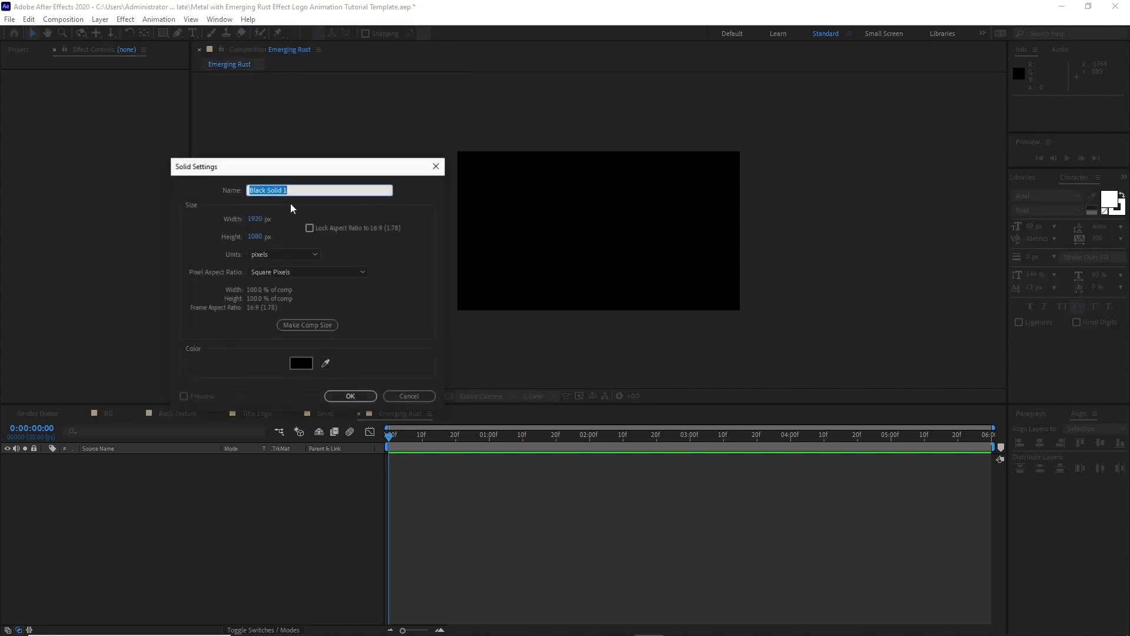
pyautogui.write('Noise')
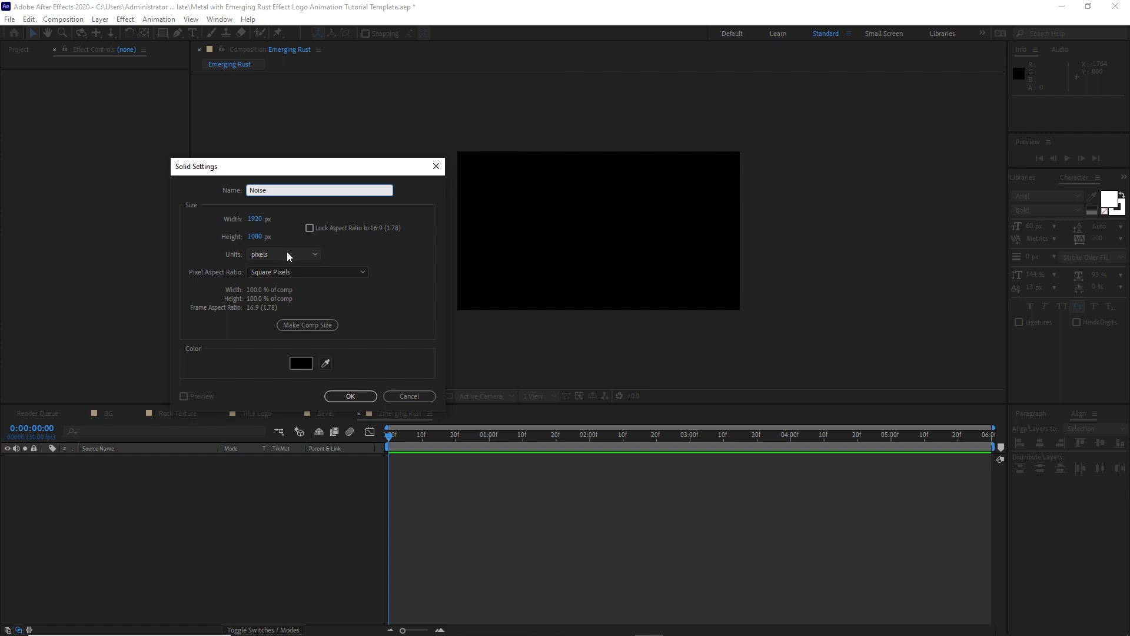
pyautogui.click(350, 396)
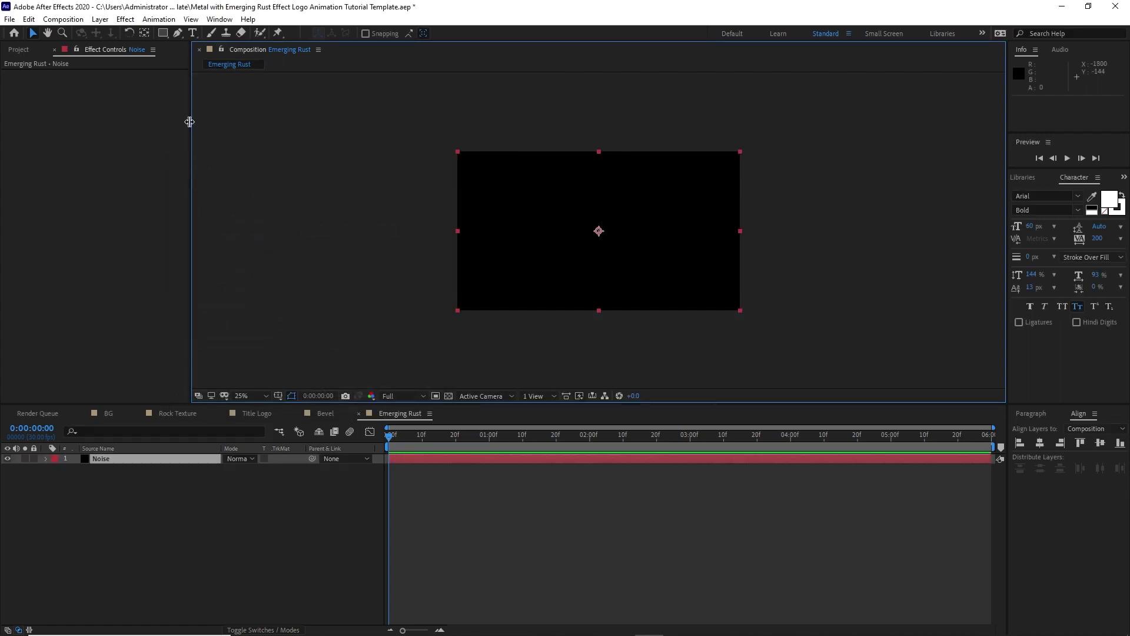
# - Apply Fractal Noise to the Noise solid and keyframe contrast and brightness at the first frame, with contrast at 0
pyautogui.click(133, 21)
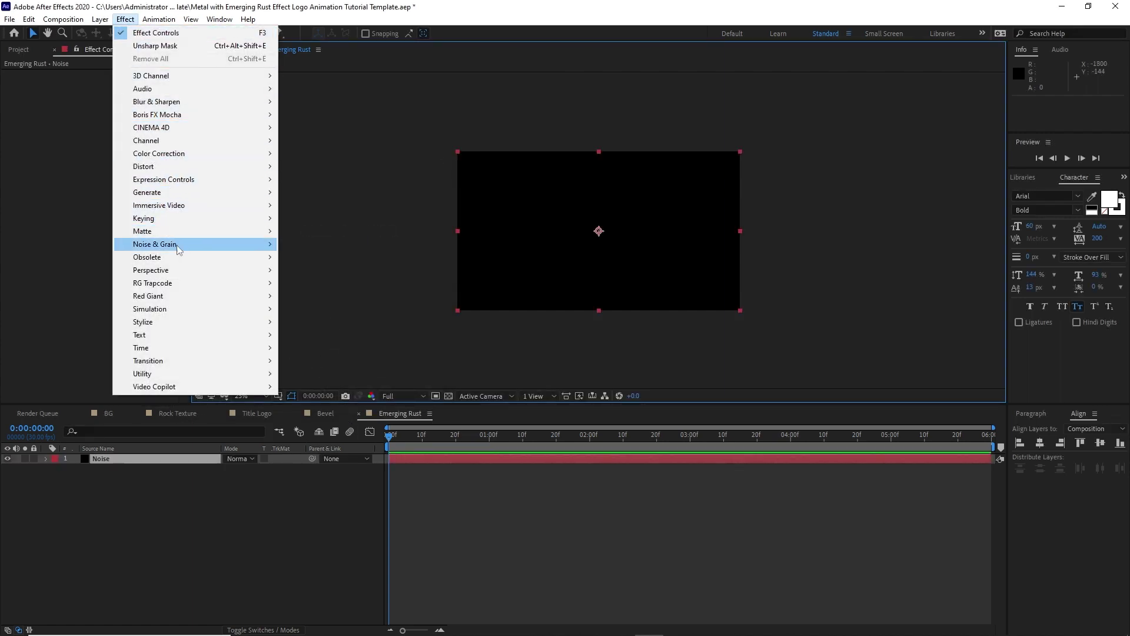
pyautogui.moveTo(181, 246)
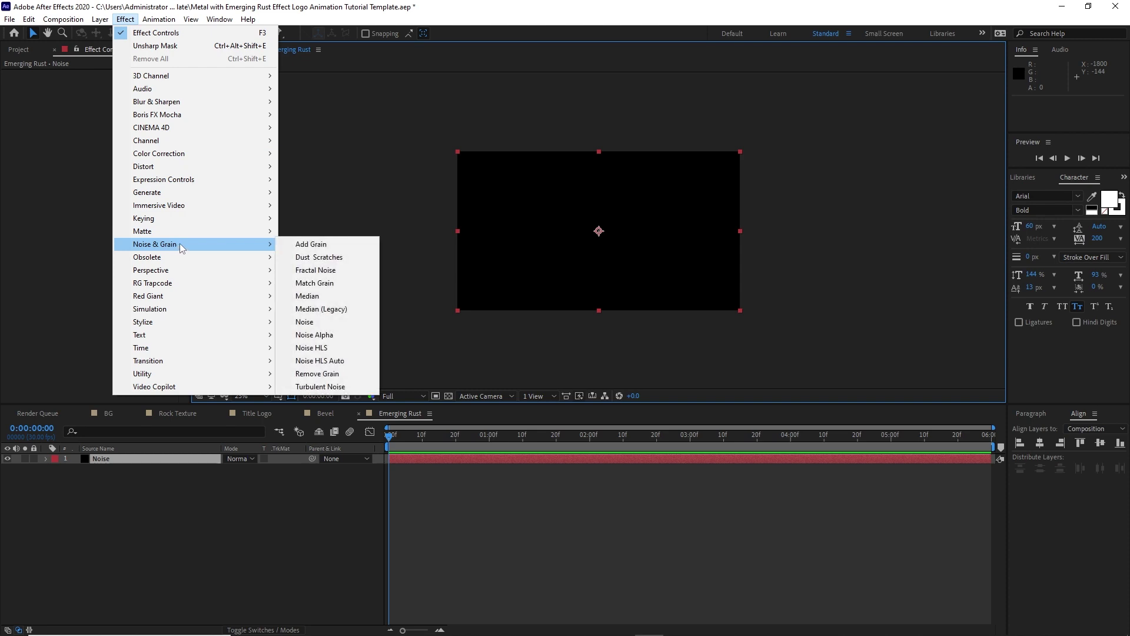
pyautogui.click(302, 270)
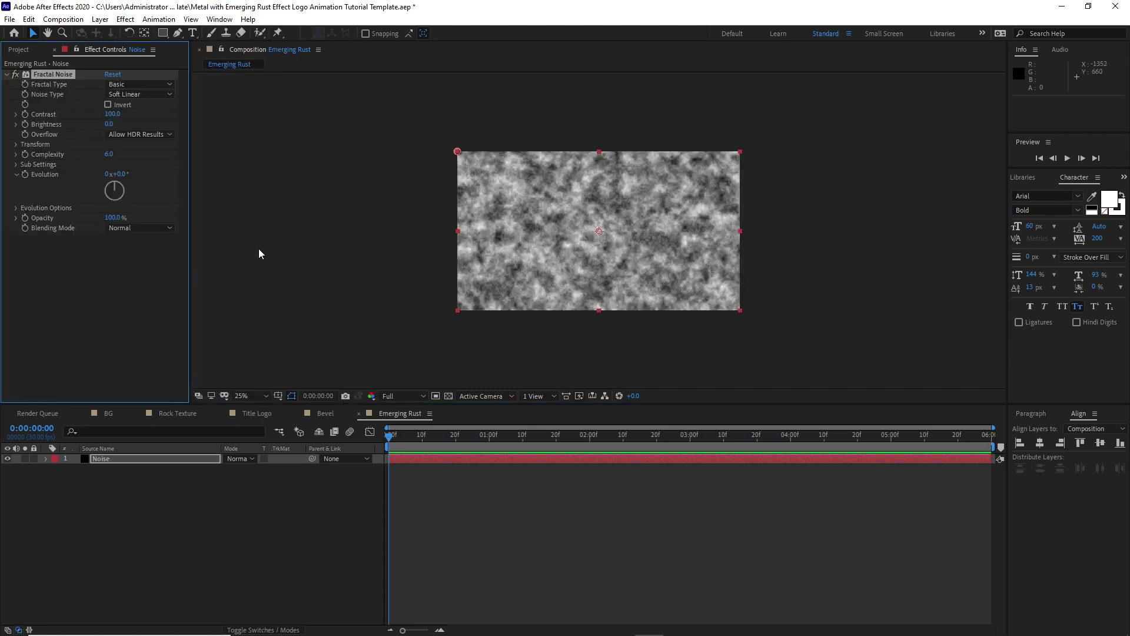
pyautogui.click(25, 115)
pyautogui.click(26, 125)
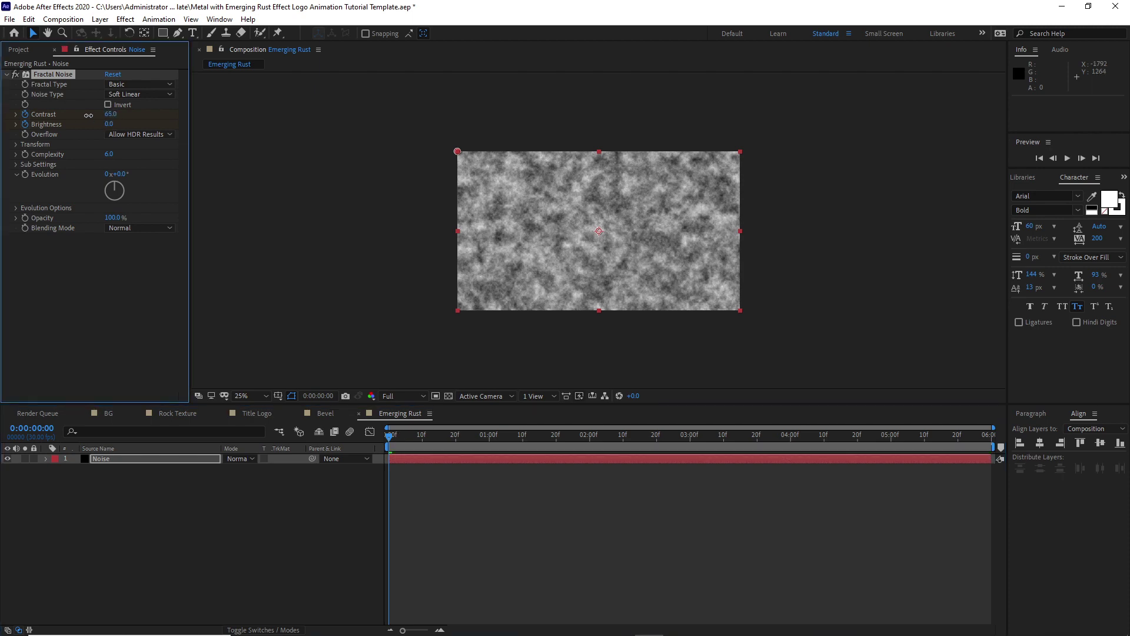
pyautogui.moveTo(111, 114); pyautogui.dragTo(52, 123)
# - At 0:00:05:00, keyframe the Noise layer's fractal contrast at 1000 and brightness at -30
pyautogui.moveTo(399, 434); pyautogui.dragTo(891, 426)
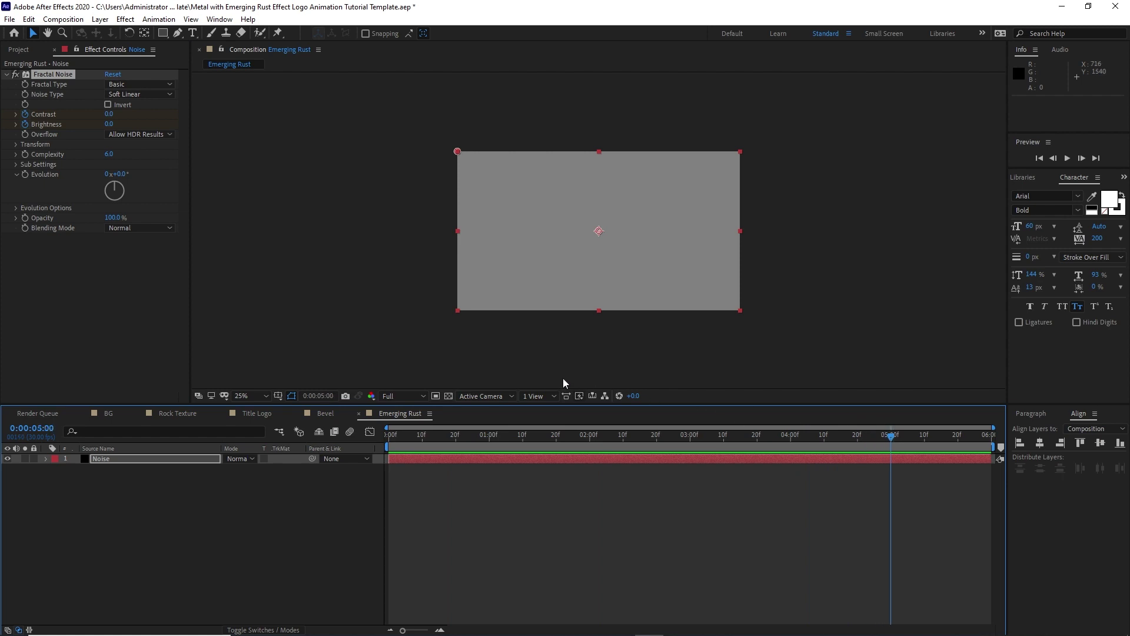
pyautogui.click(109, 114)
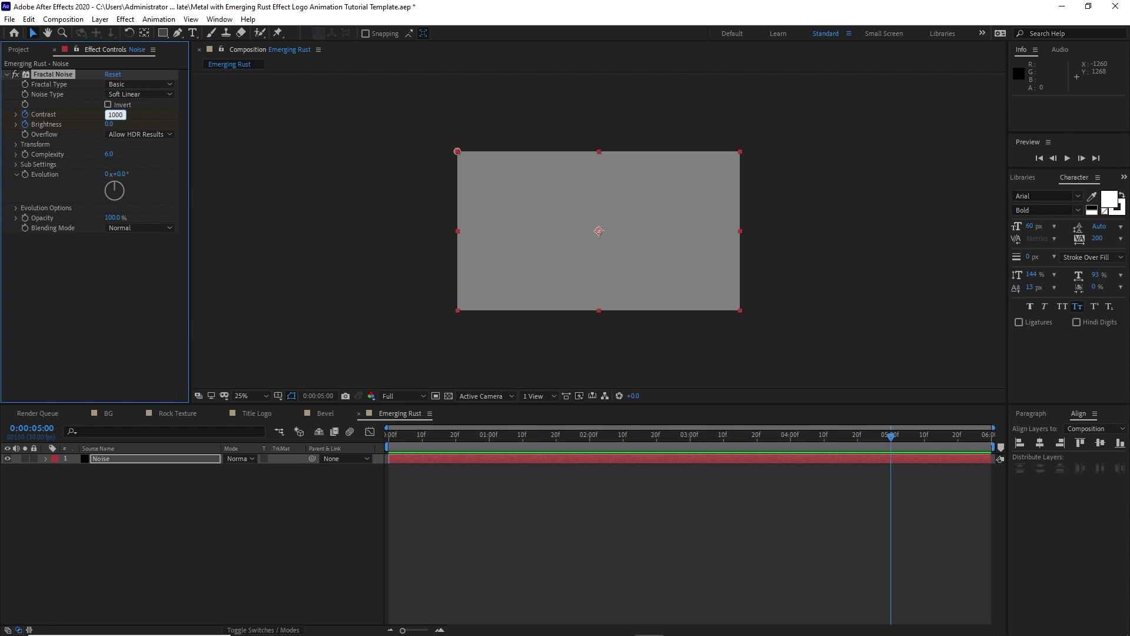
pyautogui.write('1000')
pyautogui.press('Tab')
pyautogui.write('-')
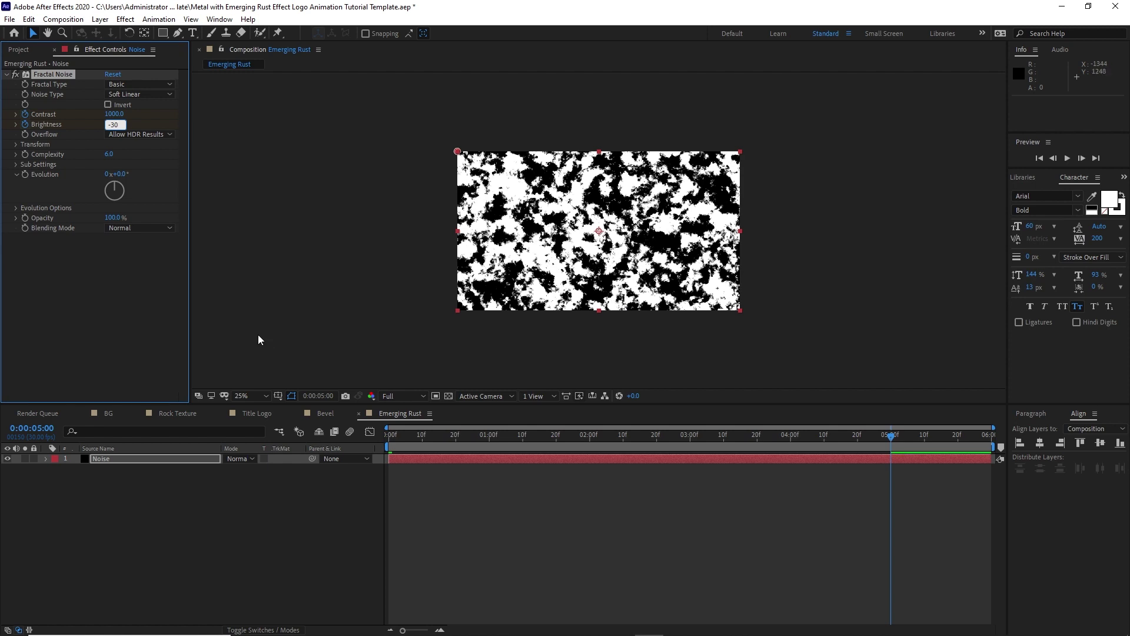
# - Place the Title Logo composition above the Noise layer in Emerging Rust
pyautogui.click(23, 50)
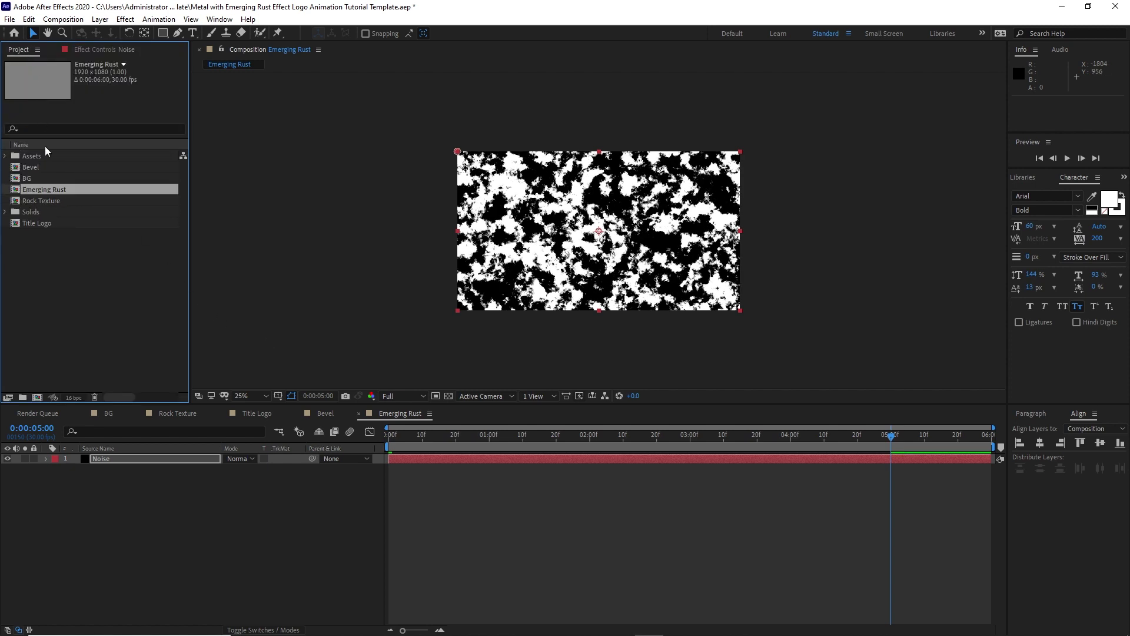
pyautogui.moveTo(54, 223); pyautogui.dragTo(105, 457)
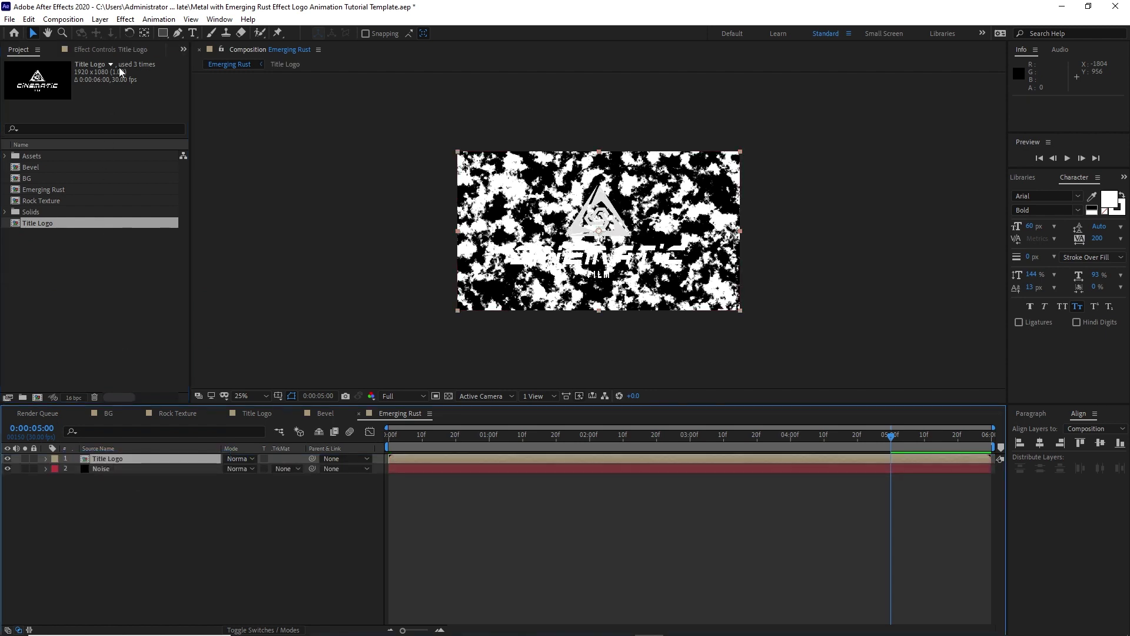
# - Apply the Invert effect to the Title Logo layer and set its channel to Alpha
pyautogui.click(126, 19)
pyautogui.moveTo(229, 142)
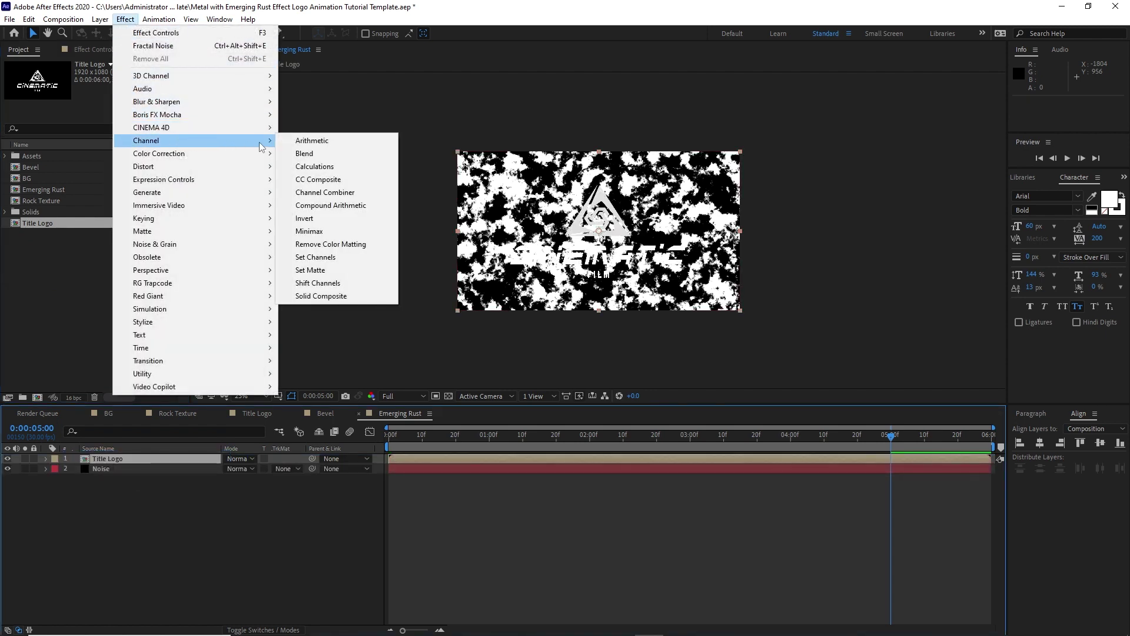
pyautogui.click(325, 219)
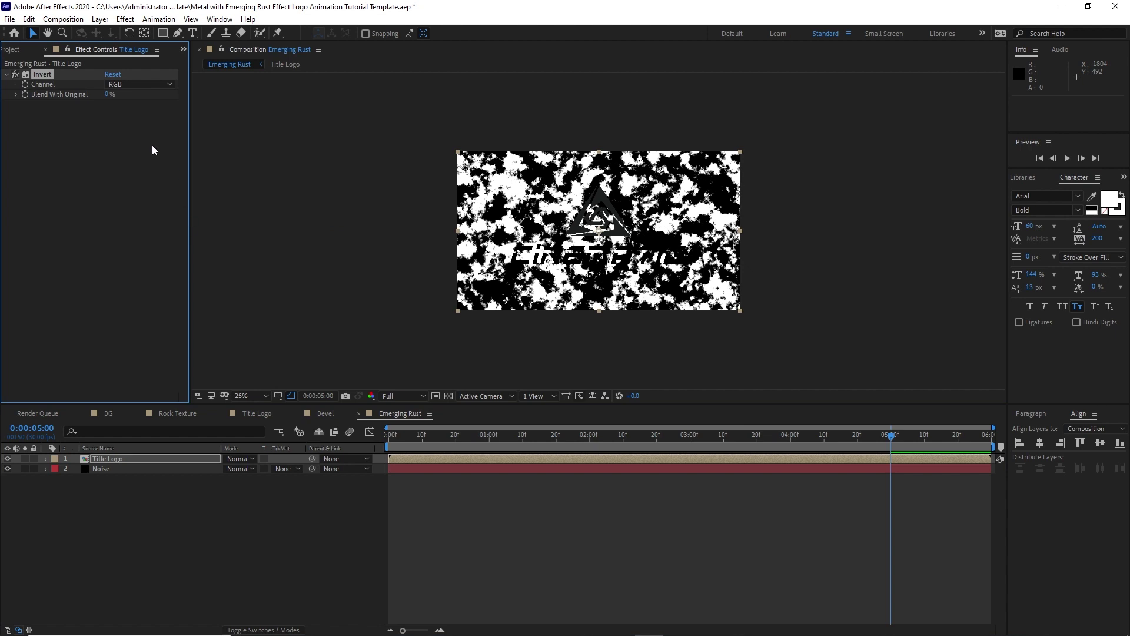
pyautogui.click(128, 86)
pyautogui.click(160, 265)
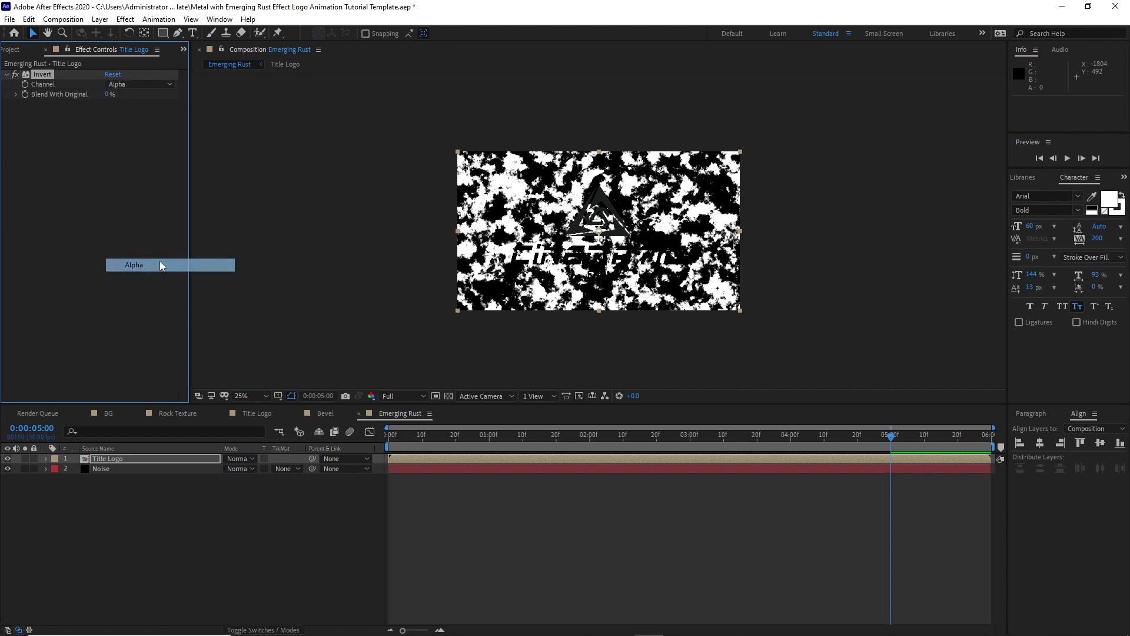
# - Add Fast Box Blur to the Title Logo layer with a blur radius of 5
pyautogui.click(125, 19)
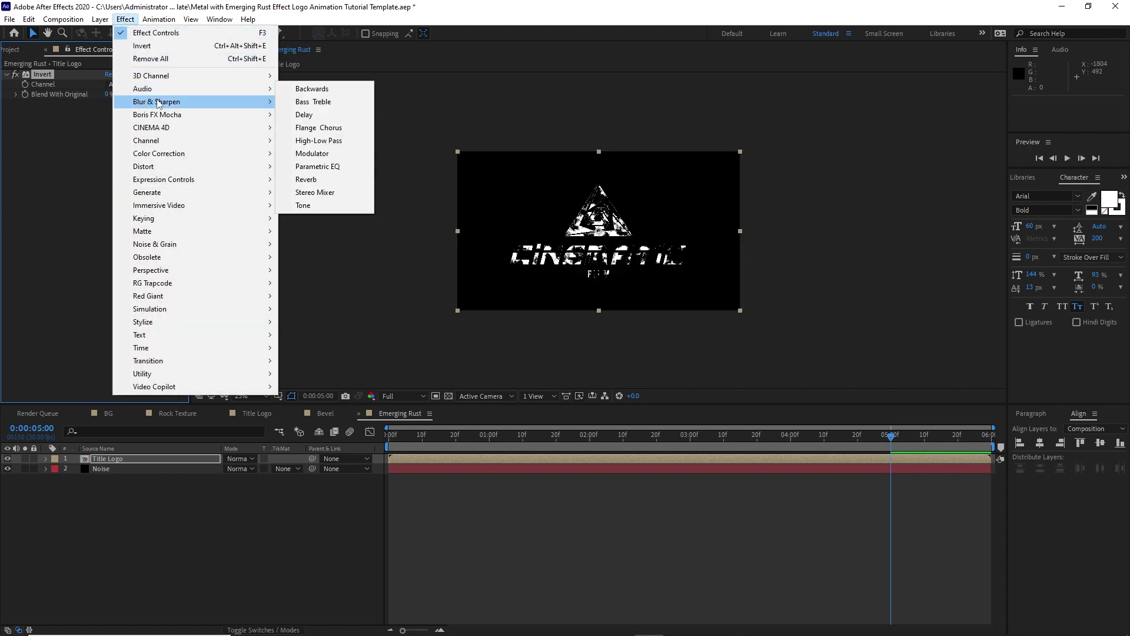
pyautogui.moveTo(239, 103)
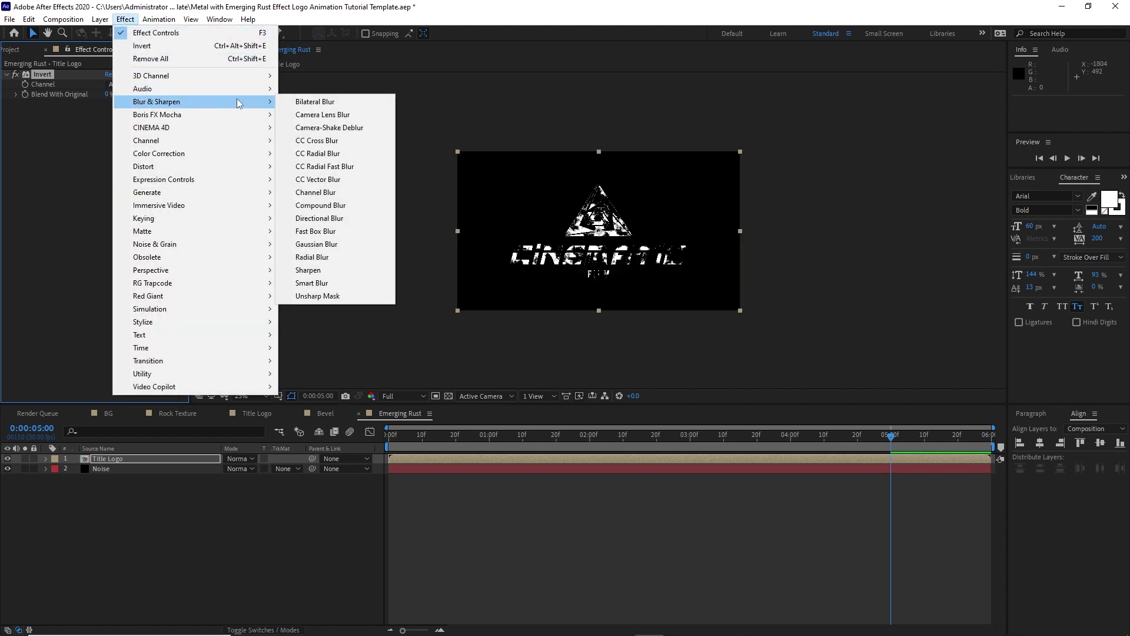
pyautogui.click(316, 232)
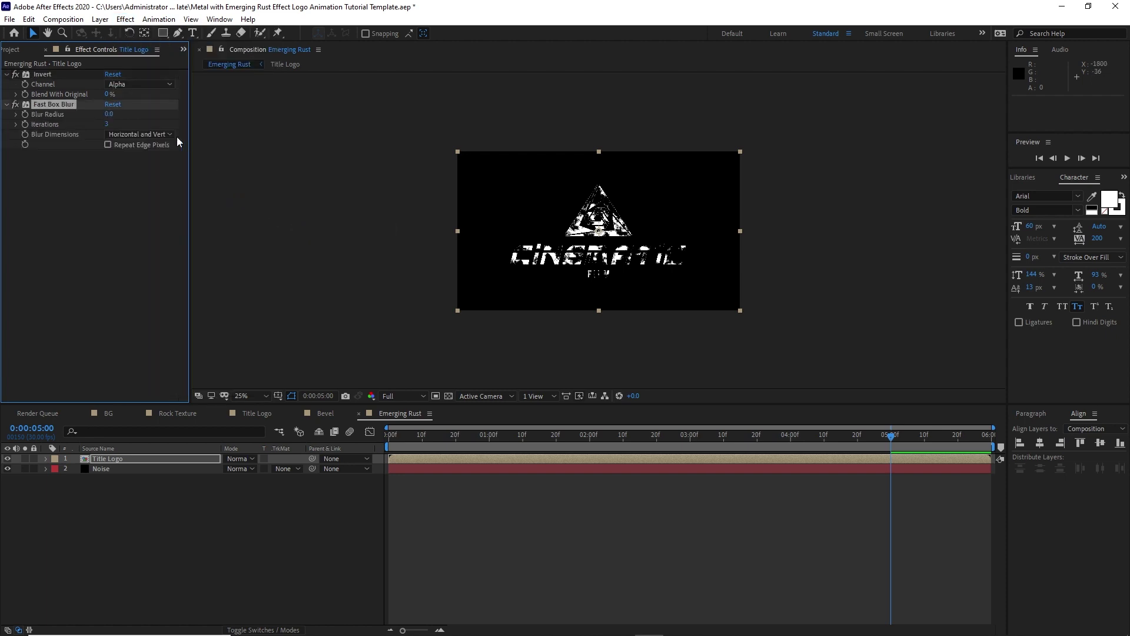
pyautogui.click(111, 114)
pyautogui.write('5')
# - Add a Tint effect to the Title Logo layer and map white to black
pyautogui.click(125, 18)
pyautogui.moveTo(254, 154)
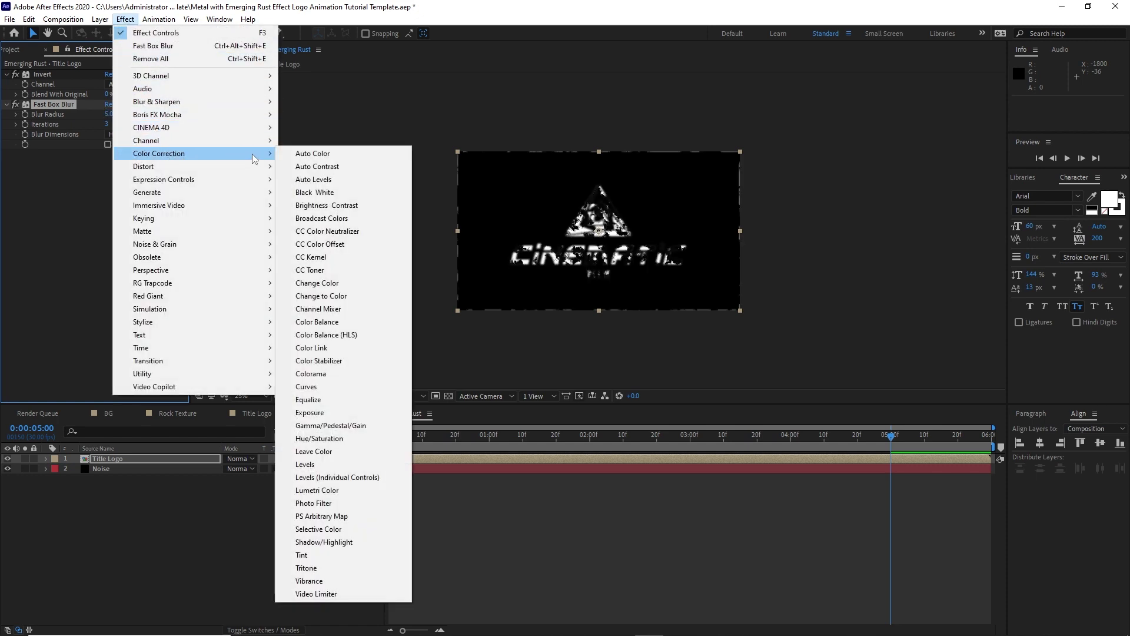
pyautogui.click(342, 555)
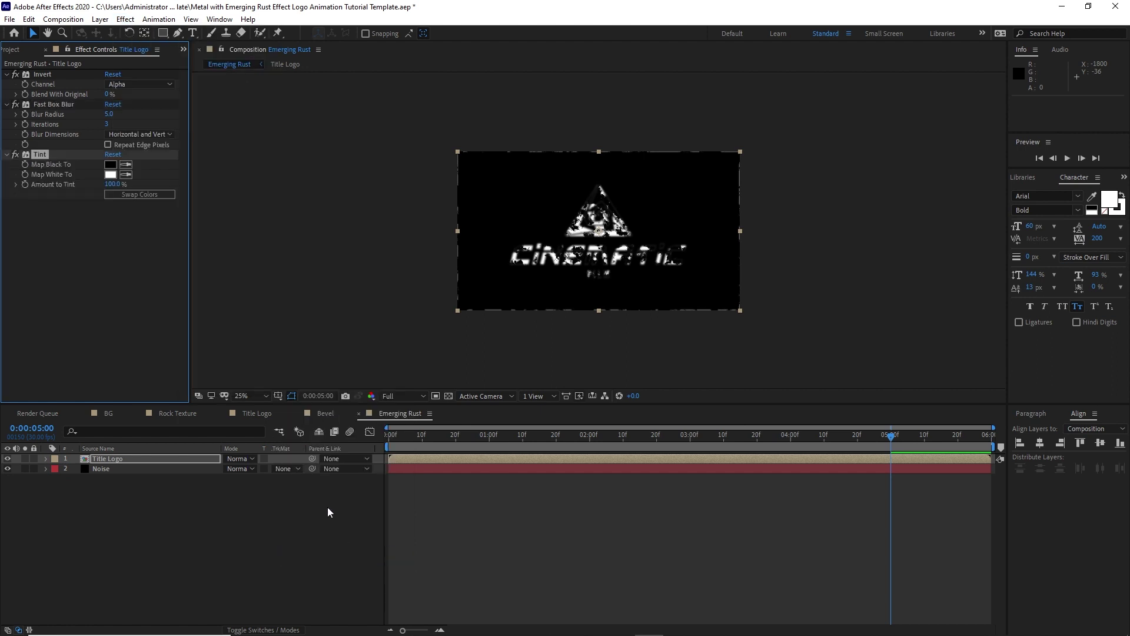
pyautogui.click(126, 175)
pyautogui.click(111, 165)
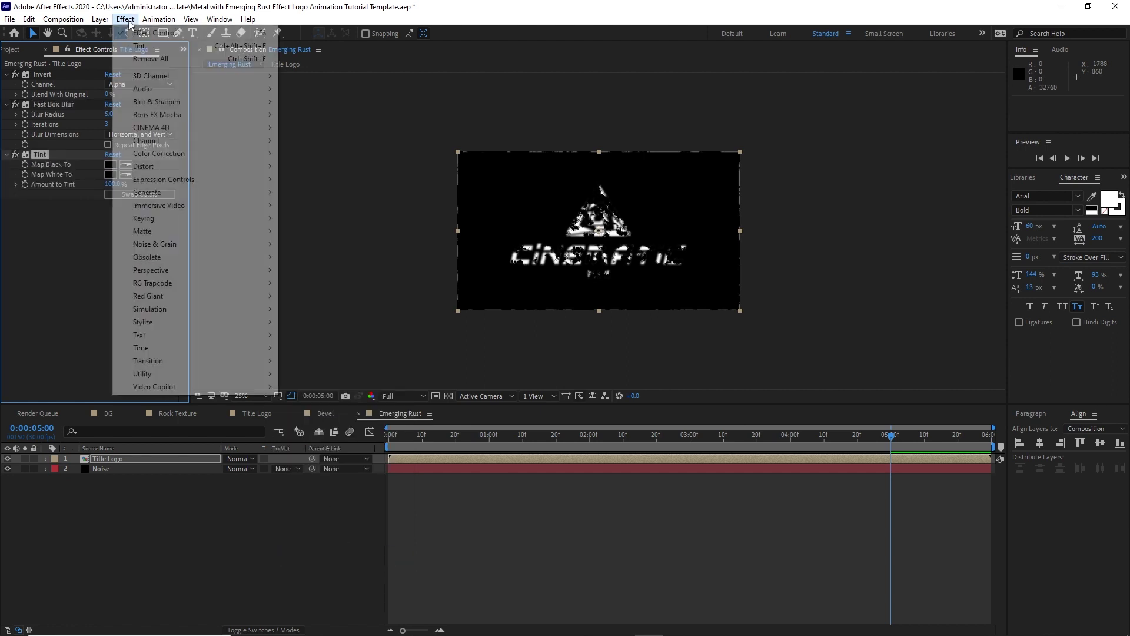
# - Add Curves to the Title Logo layer and shape its Alpha channel into a steep S-curve near the dark end to sharpen the matte edges
pyautogui.click(125, 19)
pyautogui.moveTo(265, 155)
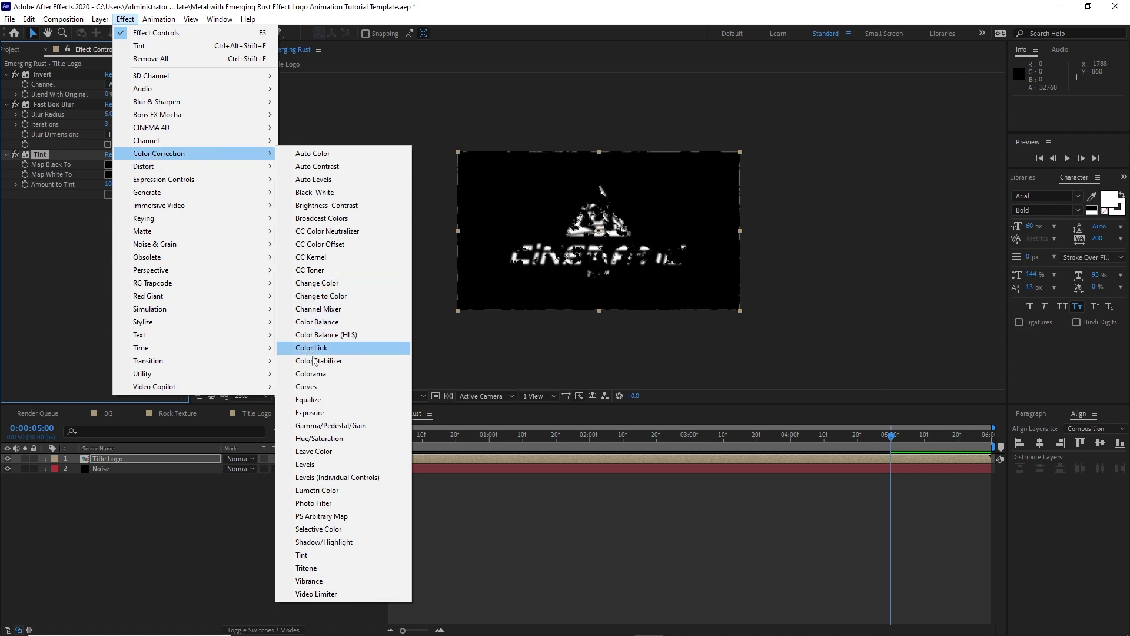
pyautogui.click(318, 388)
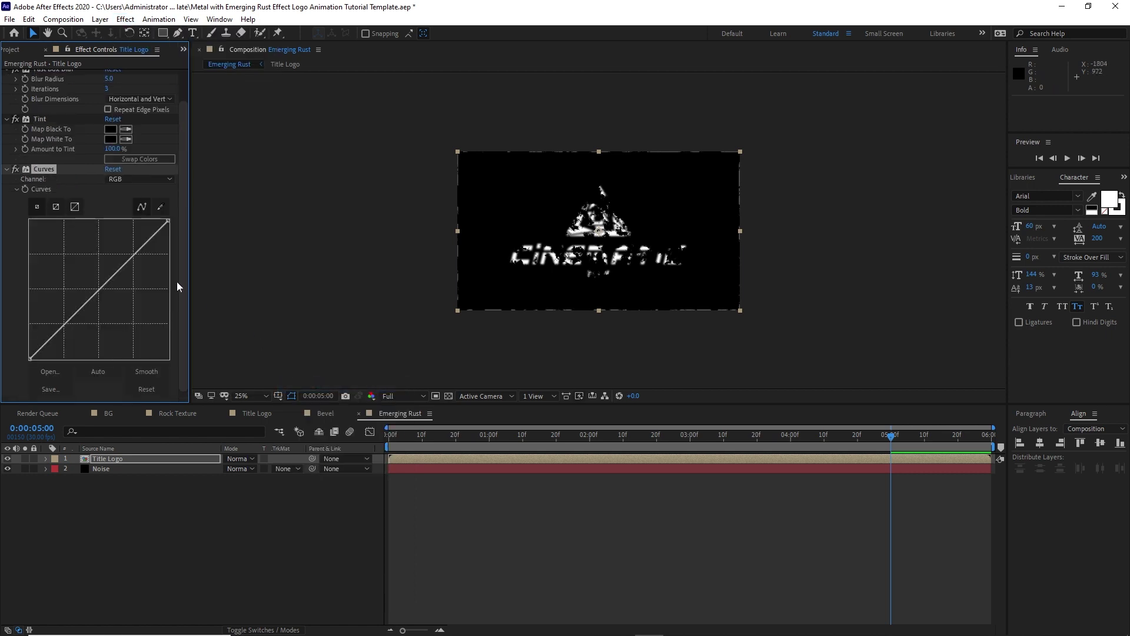
pyautogui.click(141, 178)
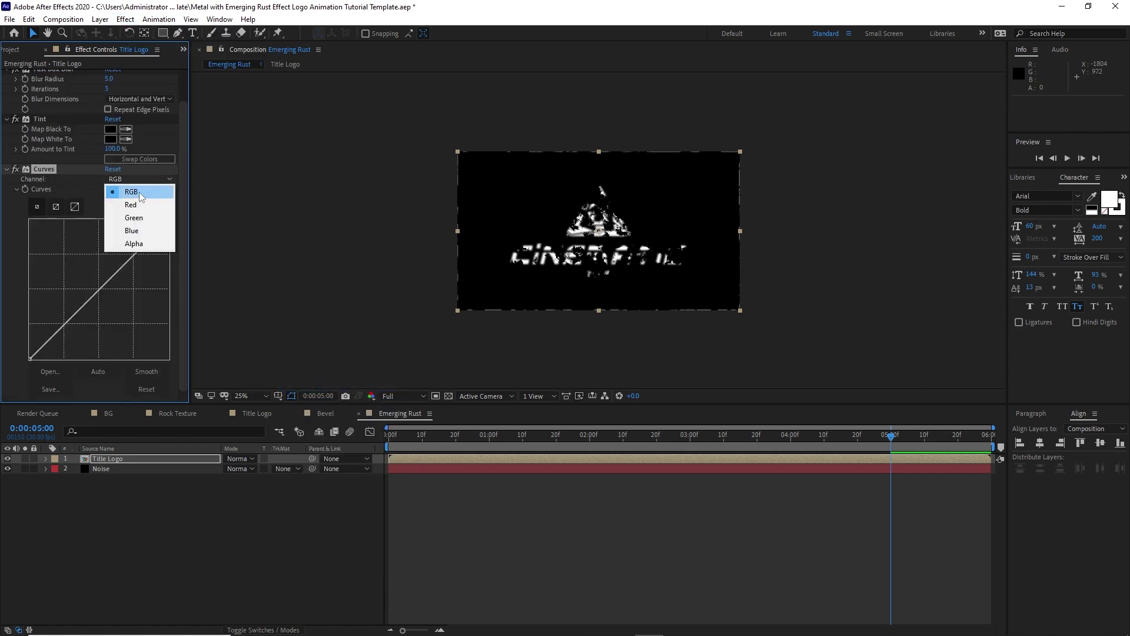
pyautogui.click(142, 244)
pyautogui.moveTo(130, 274); pyautogui.dragTo(51, 257)
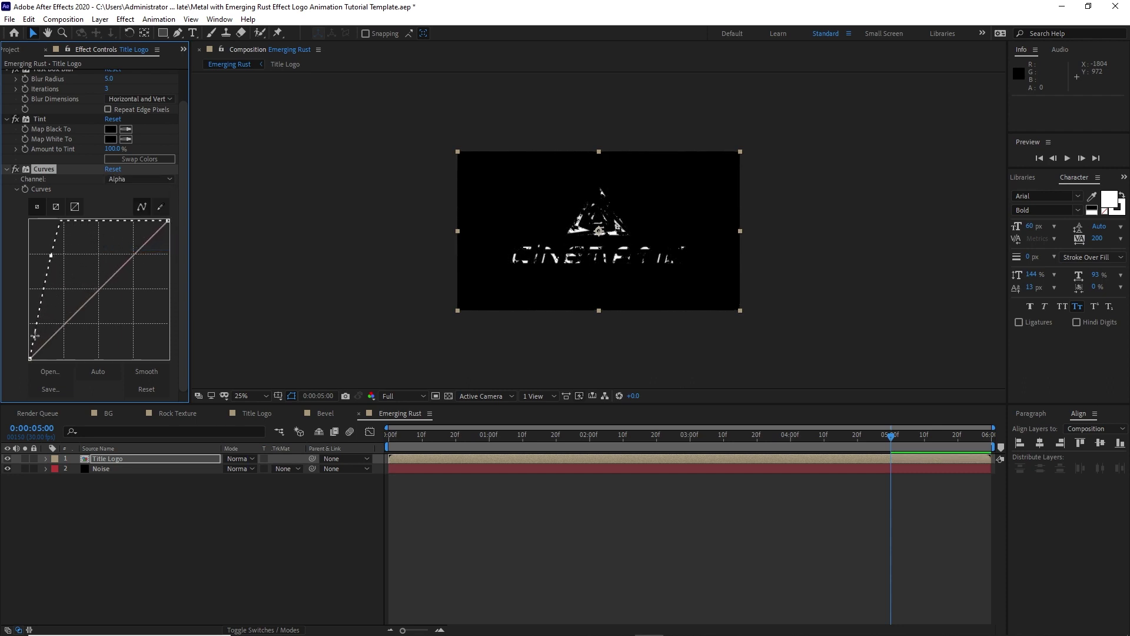
pyautogui.moveTo(34, 337); pyautogui.dragTo(47, 347)
pyautogui.moveTo(51, 255); pyautogui.dragTo(56, 260)
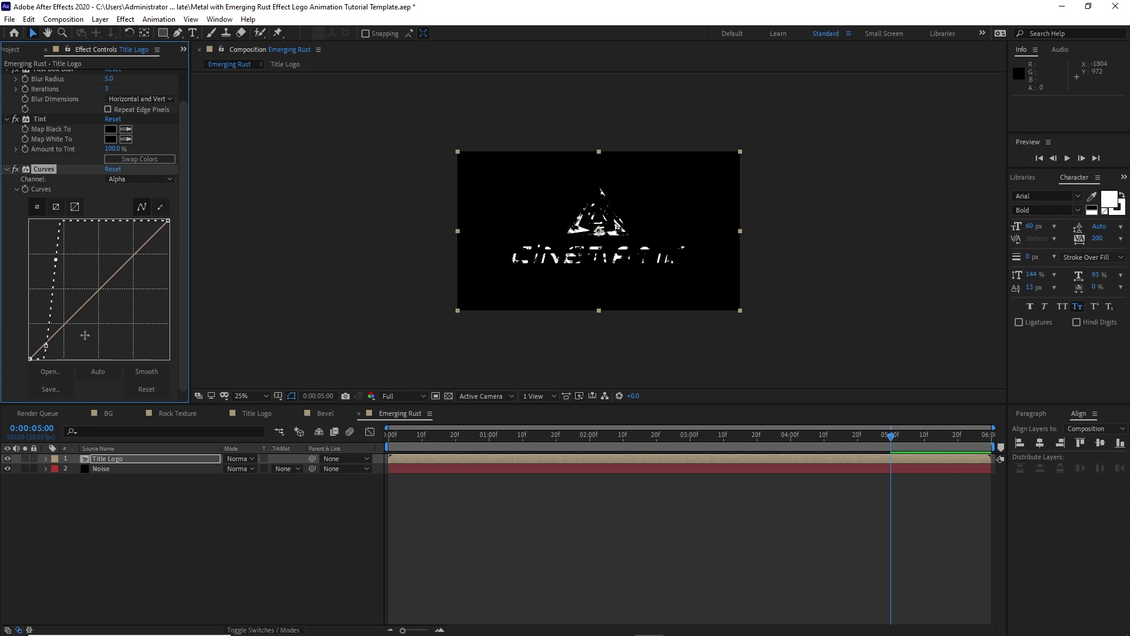
# - Add Turbulent Displace to the Title Logo layer and set its size to 3.1
pyautogui.click(126, 18)
pyautogui.moveTo(175, 168)
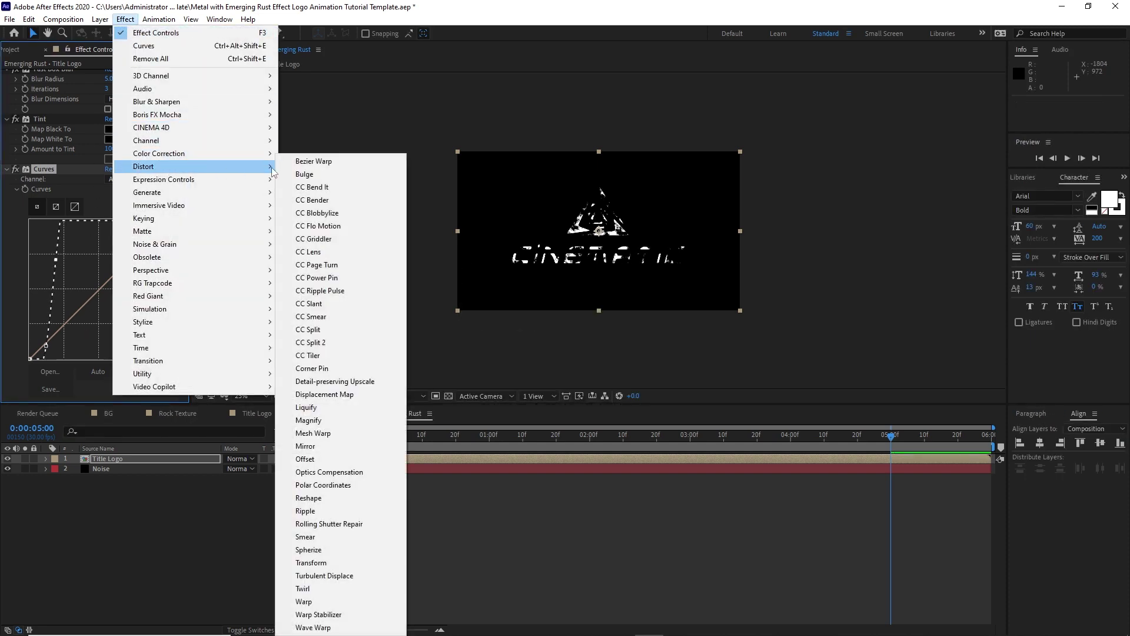
pyautogui.click(324, 575)
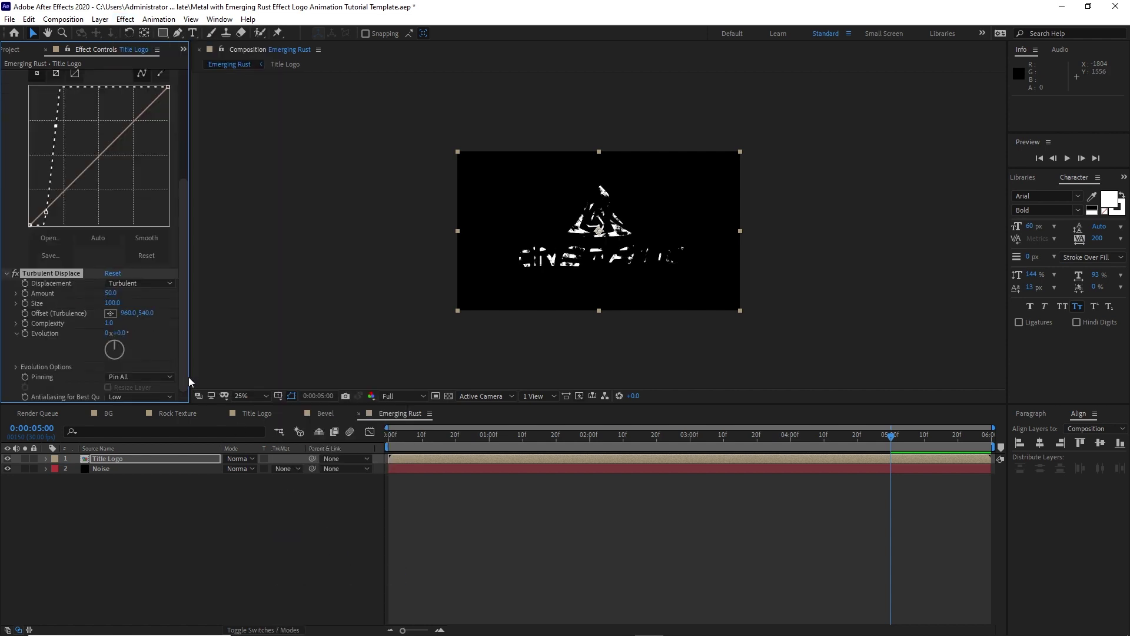
pyautogui.click(112, 302)
pyautogui.write('3.1')
# - Create a black composition-sized solid named Bump above the Title Logo layer
pyautogui.click(101, 18)
pyautogui.moveTo(114, 34)
pyautogui.click(303, 45)
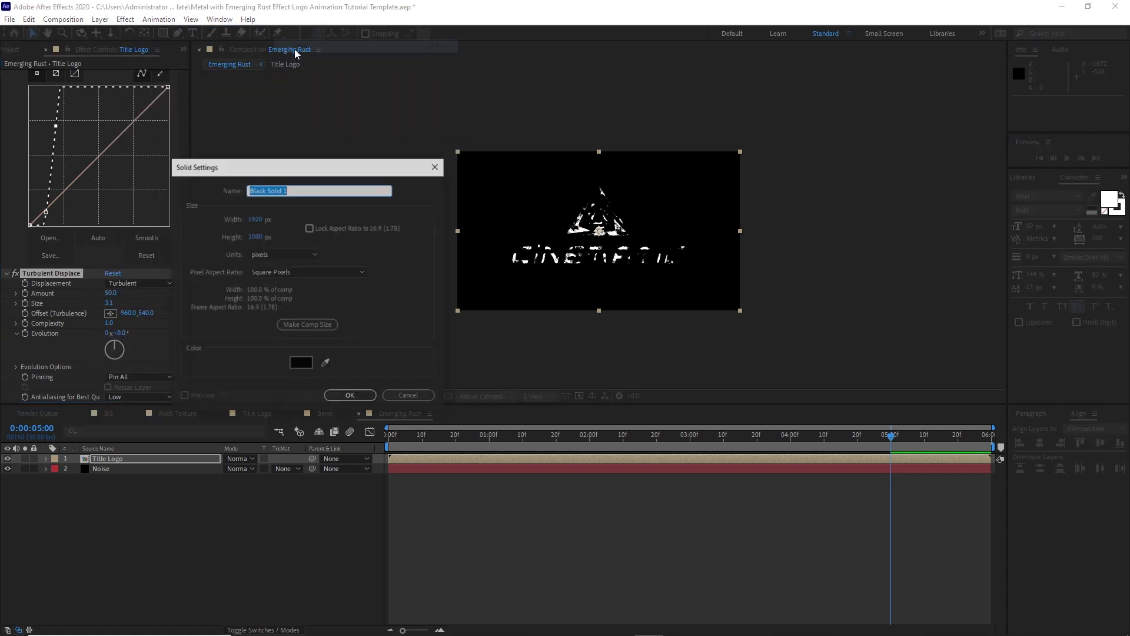
pyautogui.write('Bump')
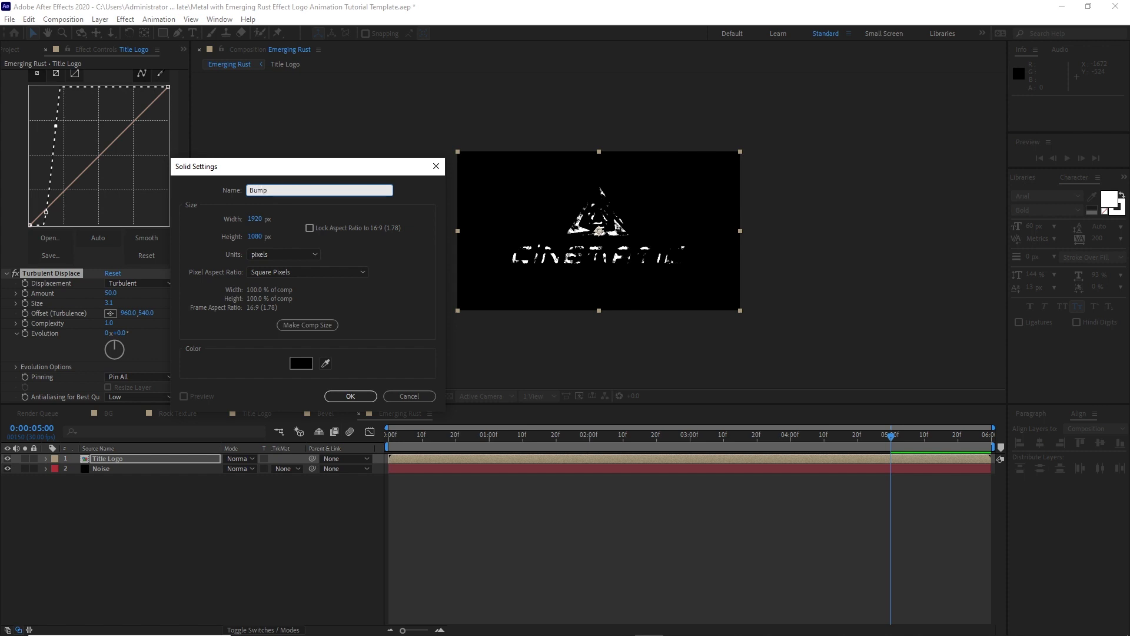
pyautogui.click(310, 325)
pyautogui.click(351, 396)
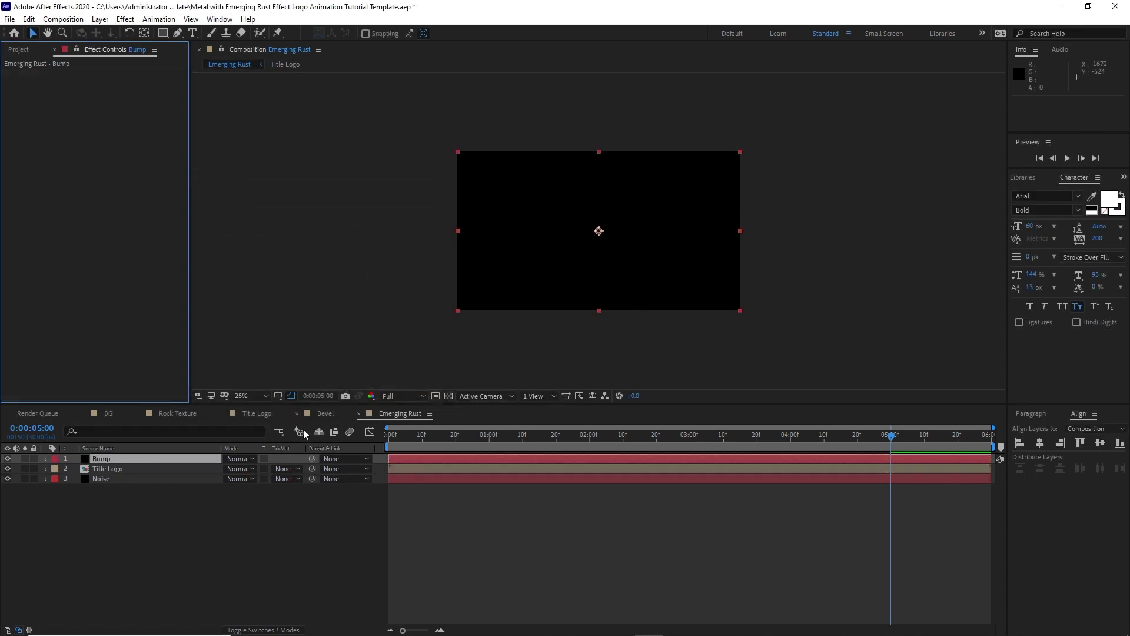
# - Apply Fractal Noise to the Bump solid
pyautogui.click(126, 19)
pyautogui.moveTo(181, 246)
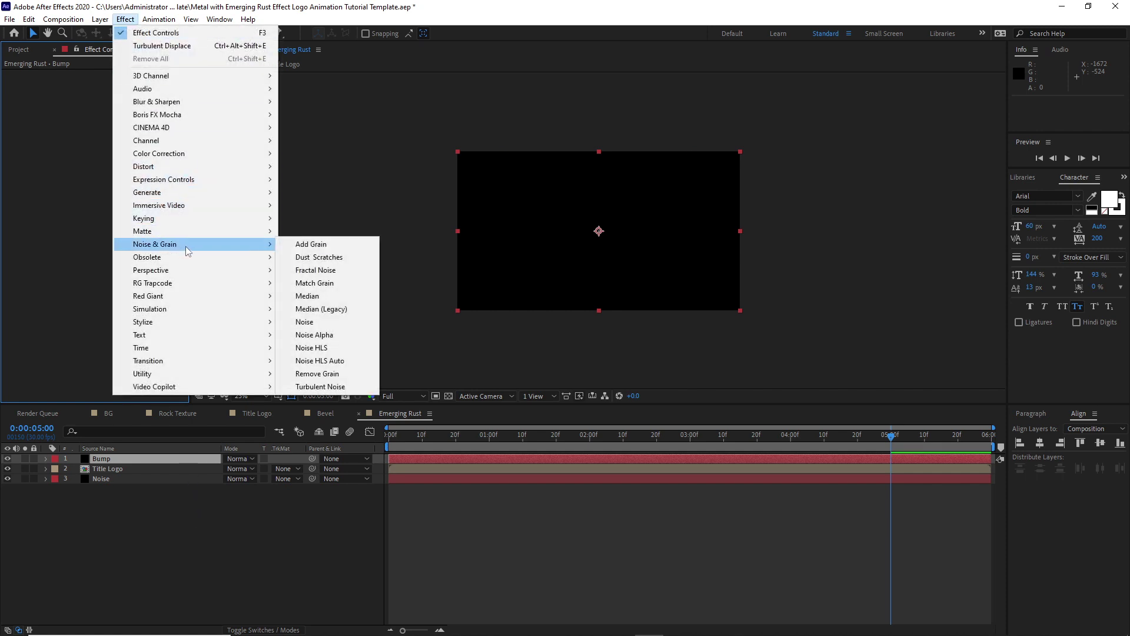
pyautogui.click(298, 272)
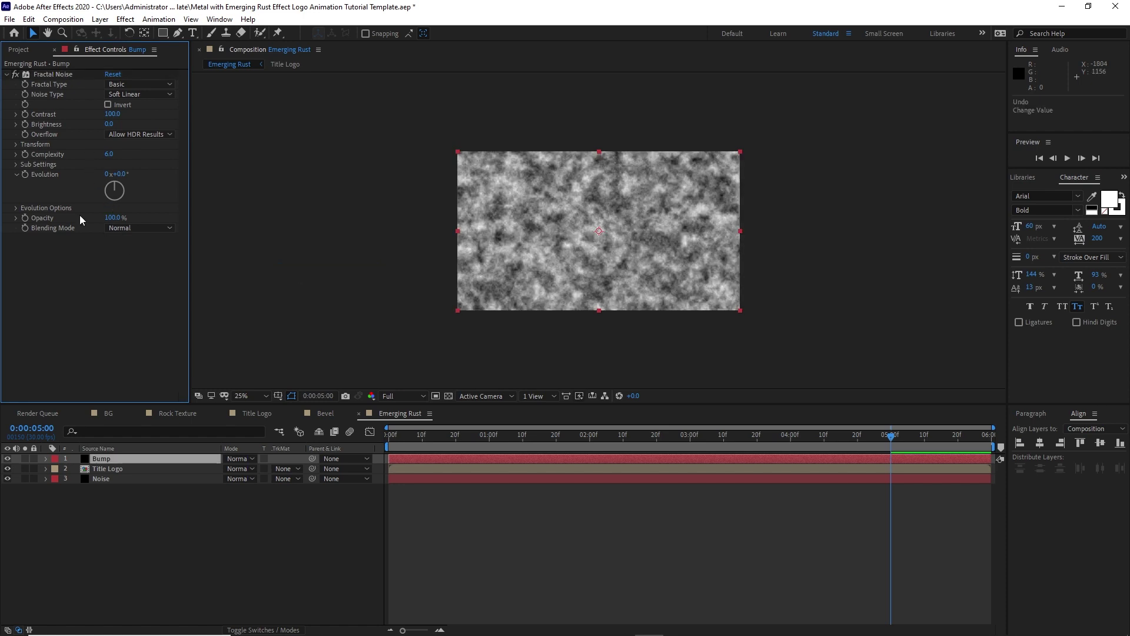
# - Set the Bump layer's opacity to 5% and its blending mode to Darken
pyautogui.click(140, 459)
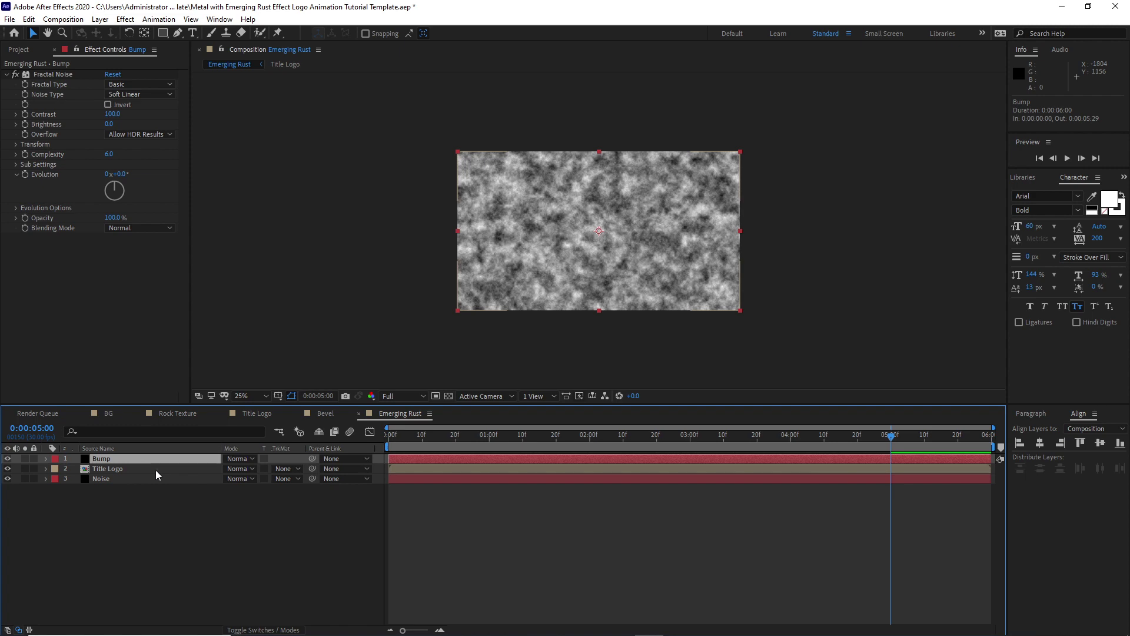
pyautogui.press('t')
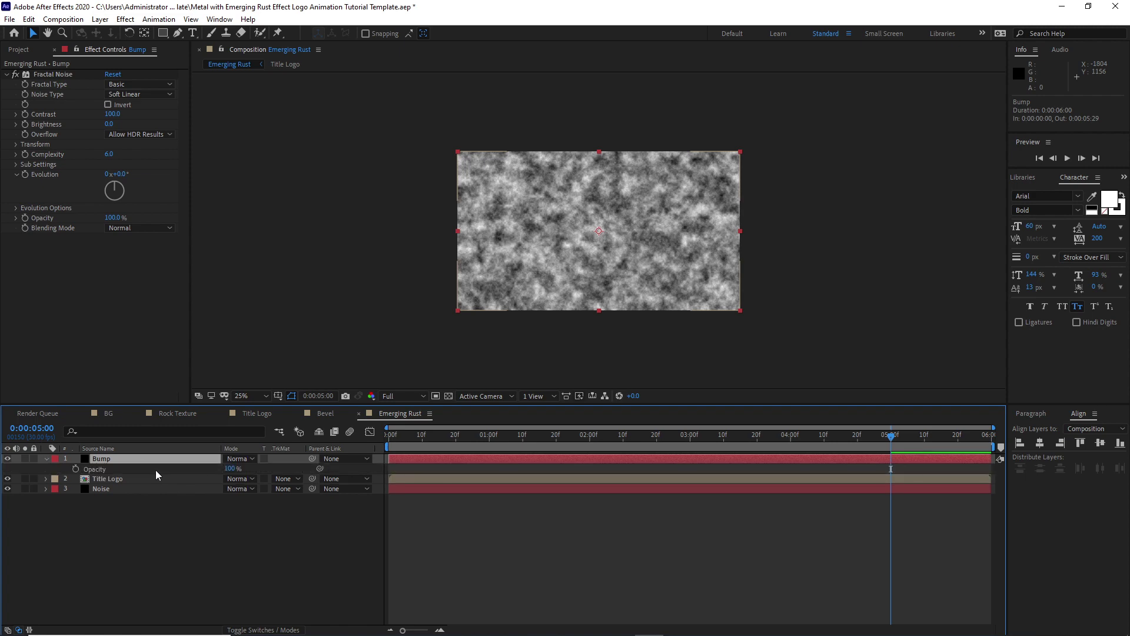
pyautogui.click(233, 468)
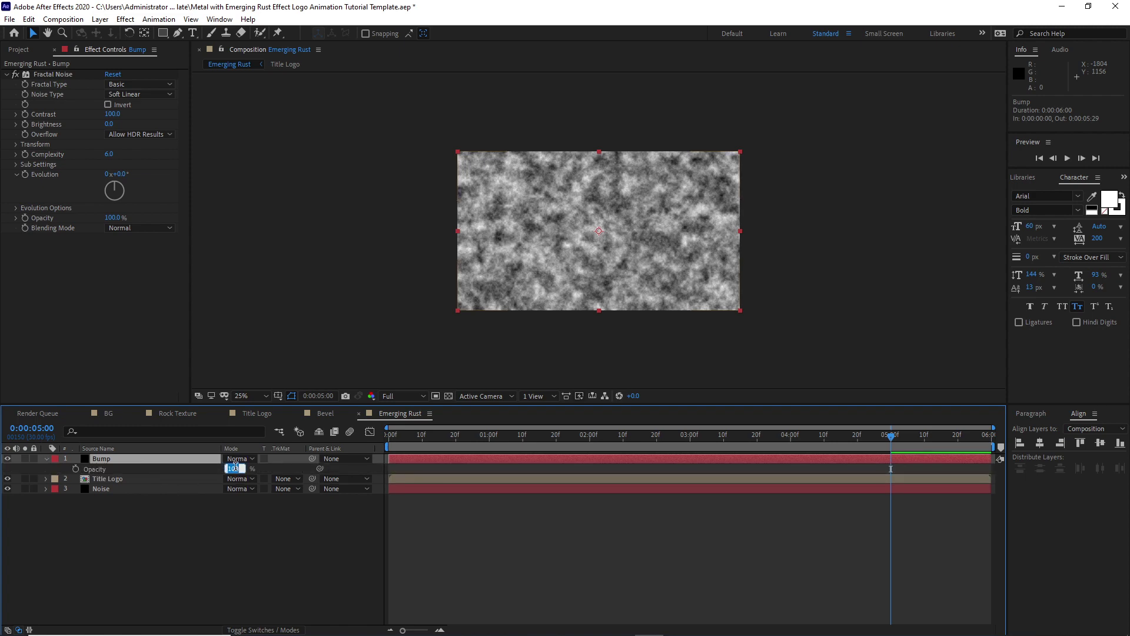
pyautogui.write('5')
pyautogui.click(236, 459)
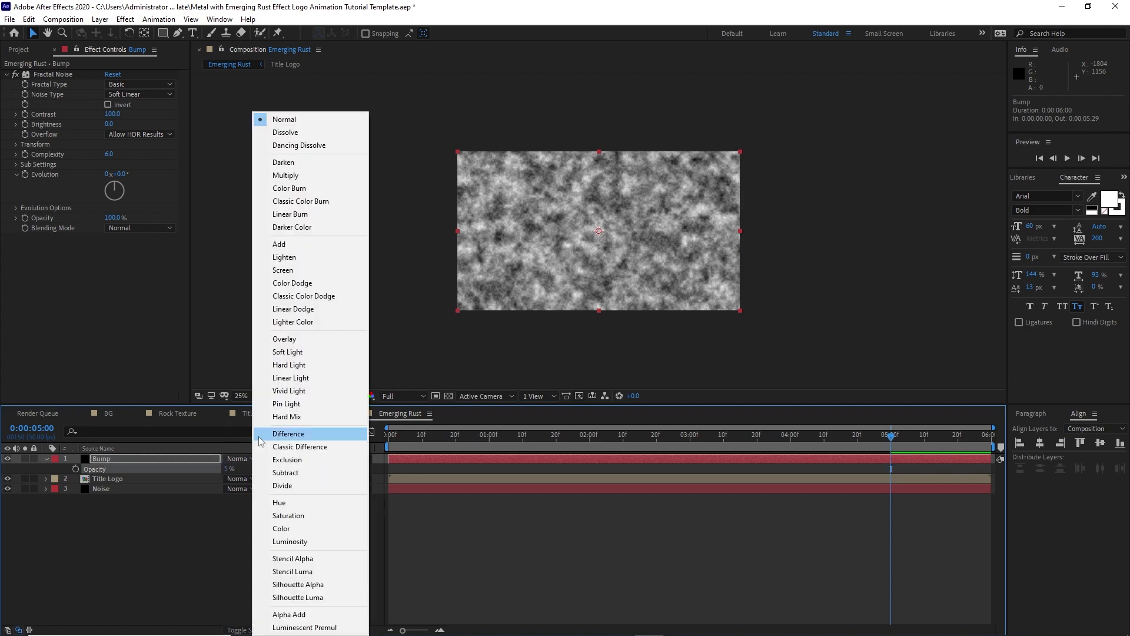
pyautogui.click(280, 163)
# - Create a 1920 x 1080, 30 fps, six-second composition named Title Animation
pyautogui.click(76, 19)
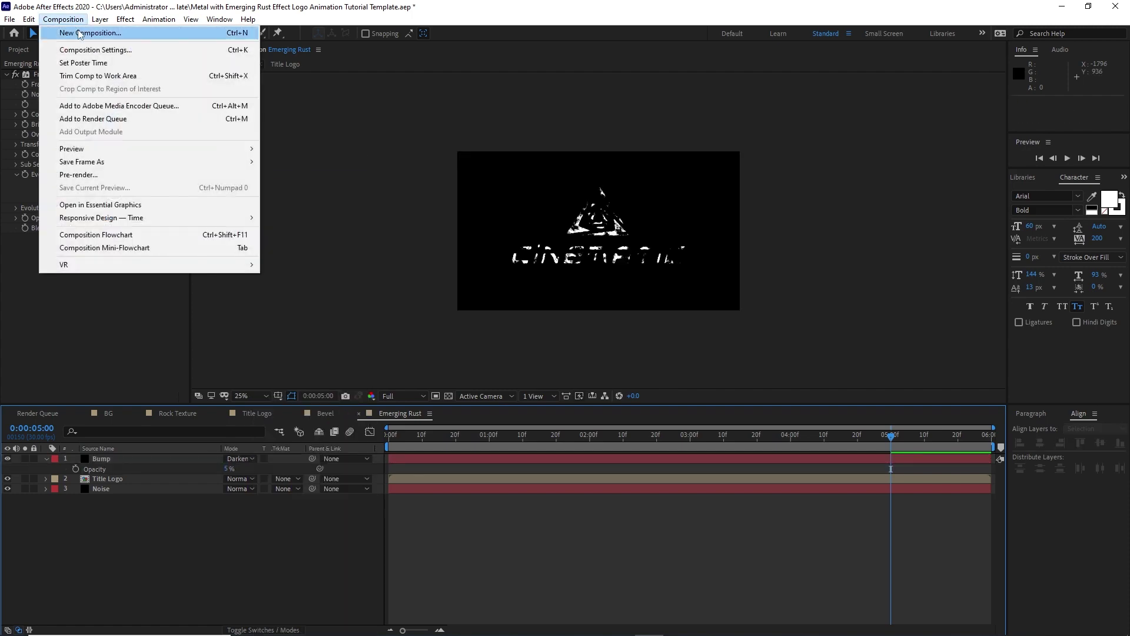
pyautogui.click(80, 34)
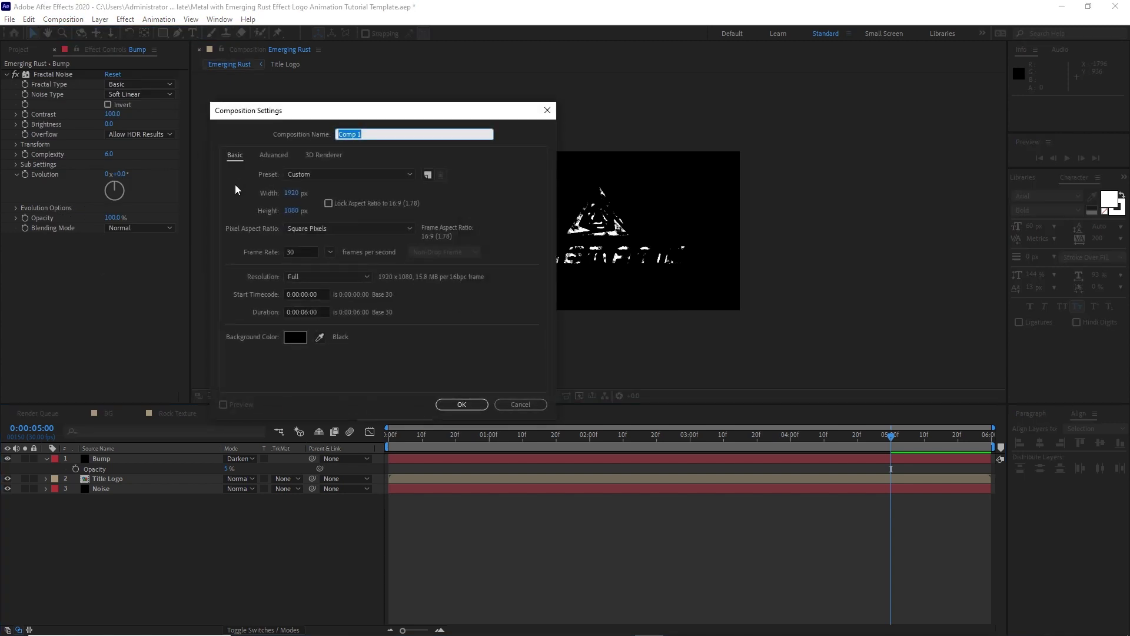
pyautogui.write('Title')
pyautogui.write('Animation')
pyautogui.click(451, 405)
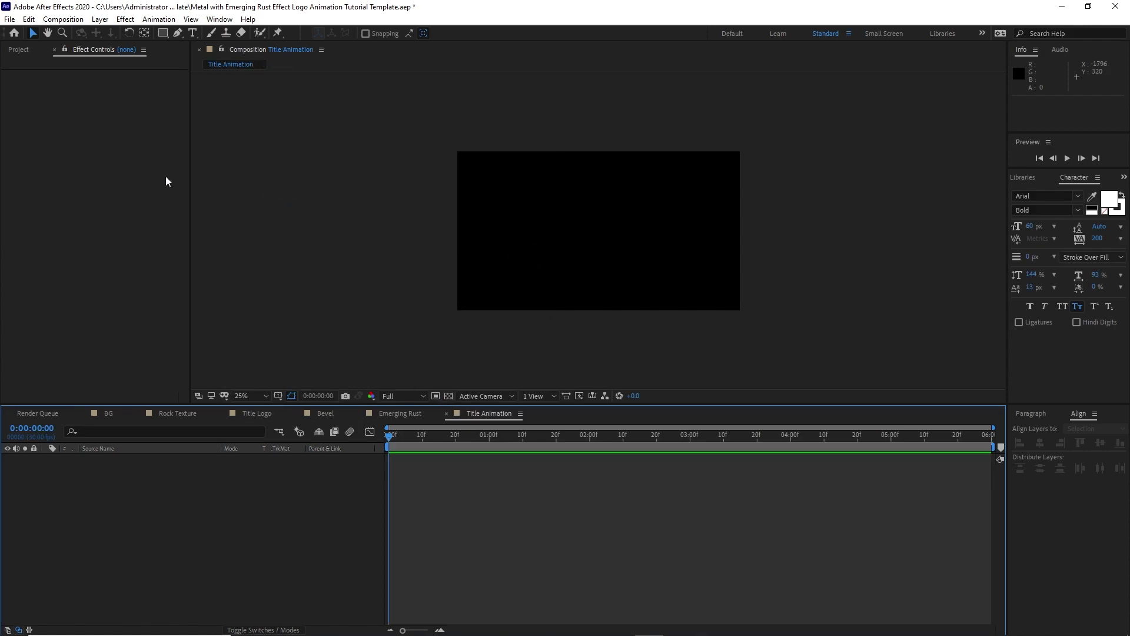
# - Stack Title Logo, Emerging Rust and Bevel from bottom to top in Title Animation, and hide the Bevel and Emerging Rust layers
pyautogui.click(30, 56)
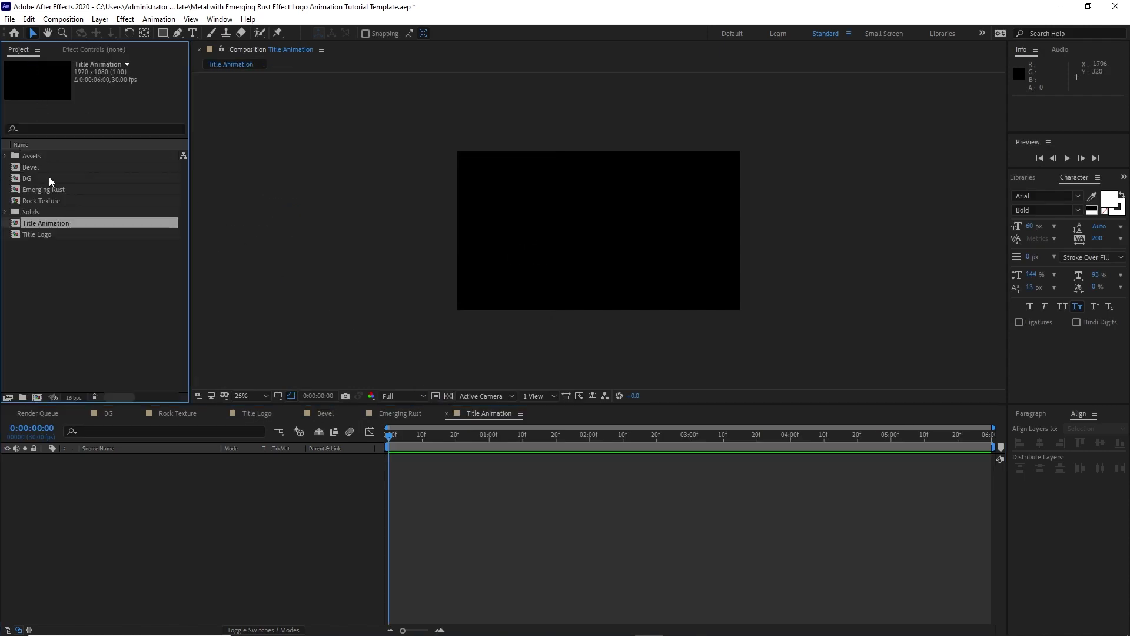
pyautogui.moveTo(64, 235); pyautogui.dragTo(110, 482)
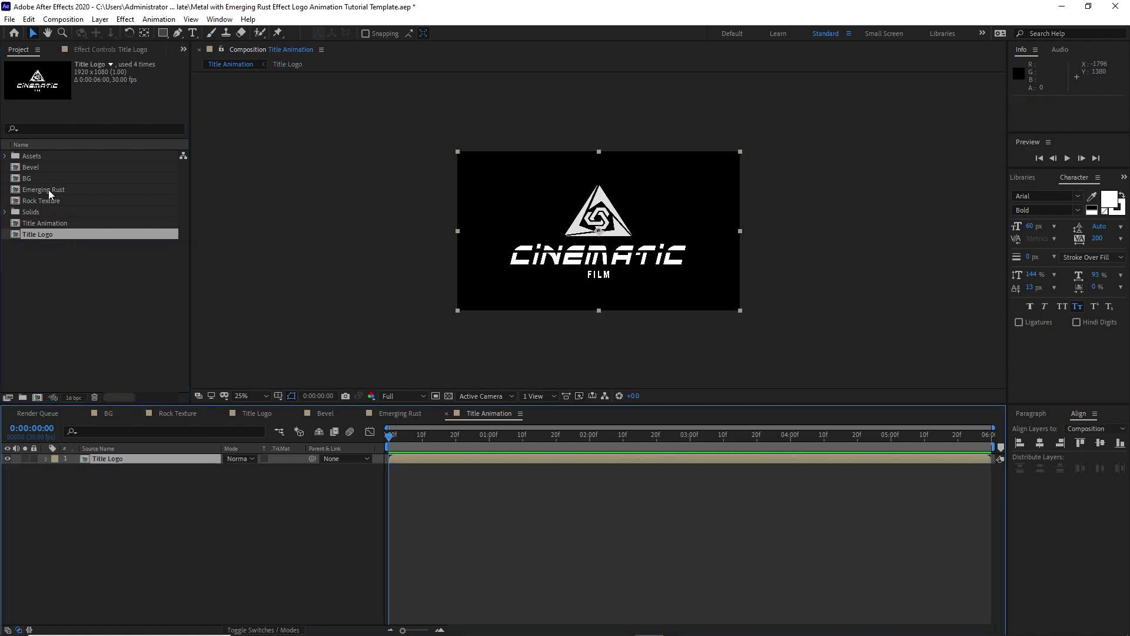
pyautogui.moveTo(48, 190); pyautogui.dragTo(94, 456)
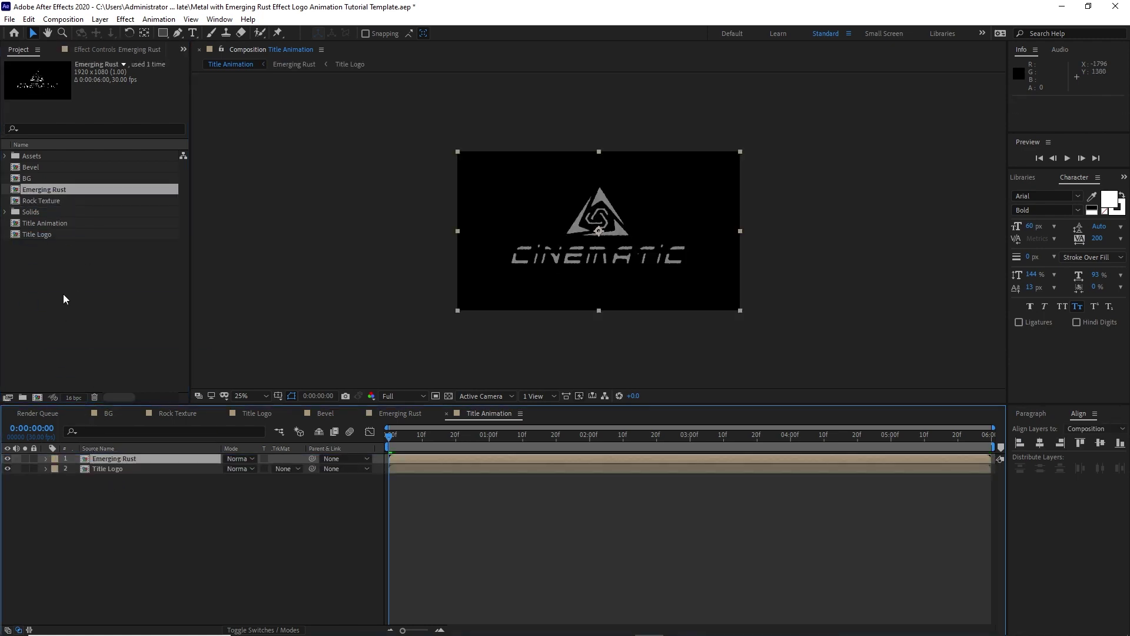
pyautogui.moveTo(32, 167); pyautogui.dragTo(79, 456)
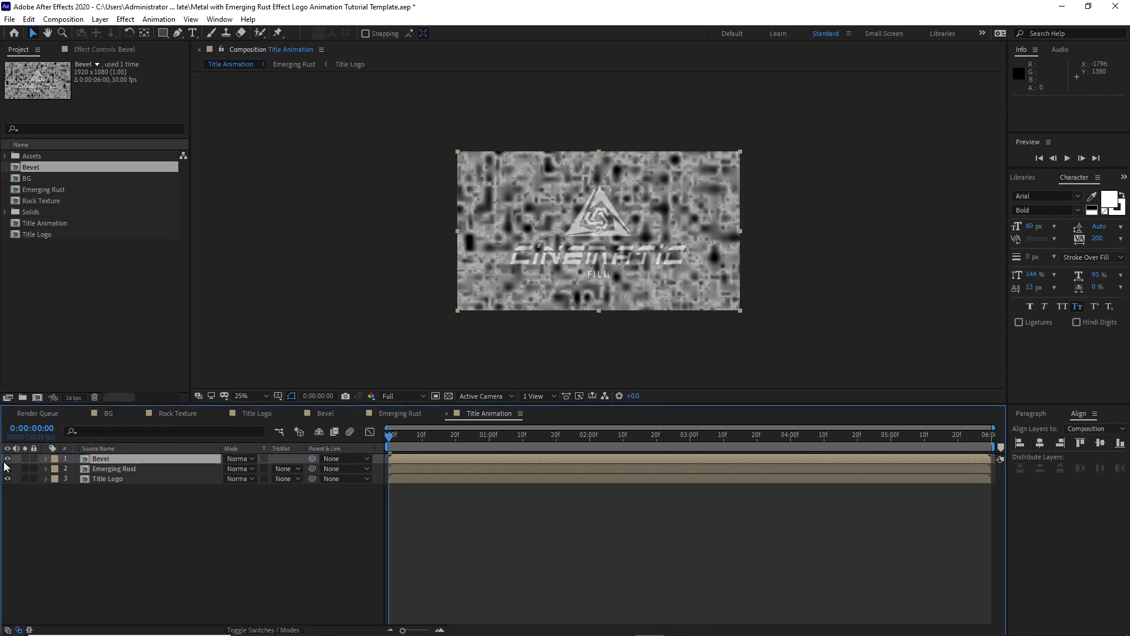
pyautogui.moveTo(9, 466); pyautogui.dragTo(8, 458)
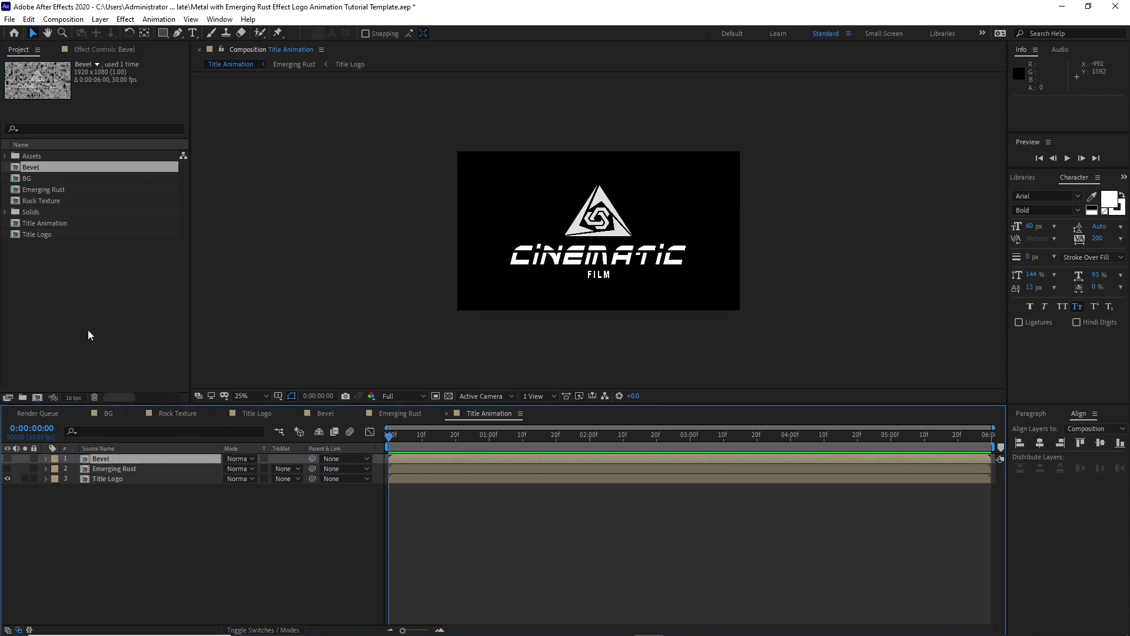
# - Rename the Title Logo composition in the project as Title Logo 1
pyautogui.click(42, 235)
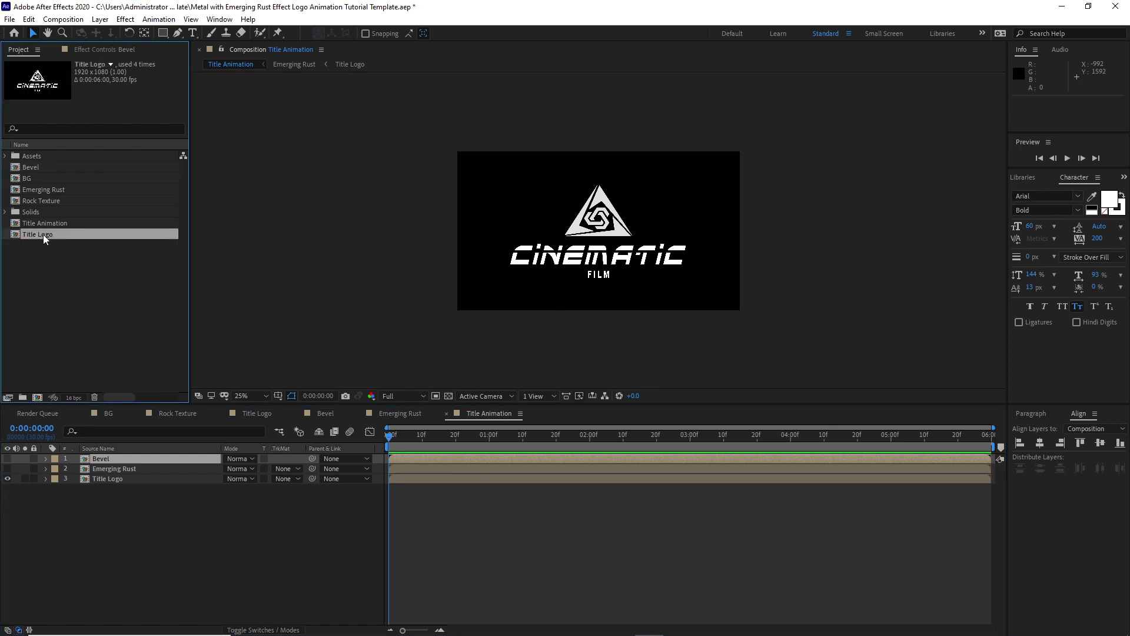
pyautogui.rightClick(43, 234)
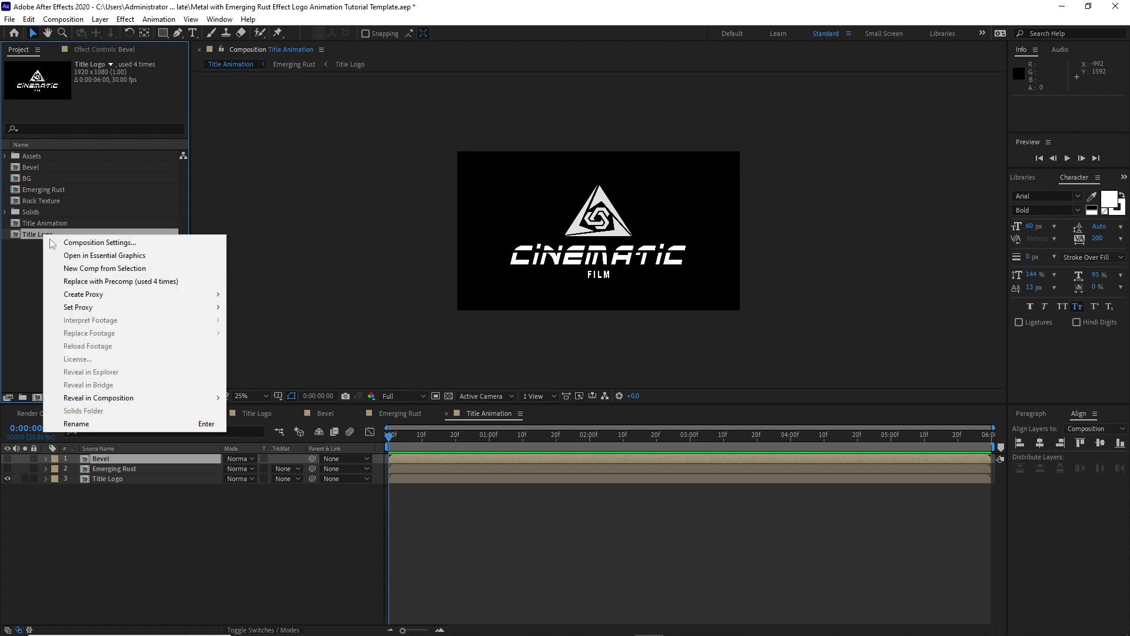
pyautogui.click(114, 418)
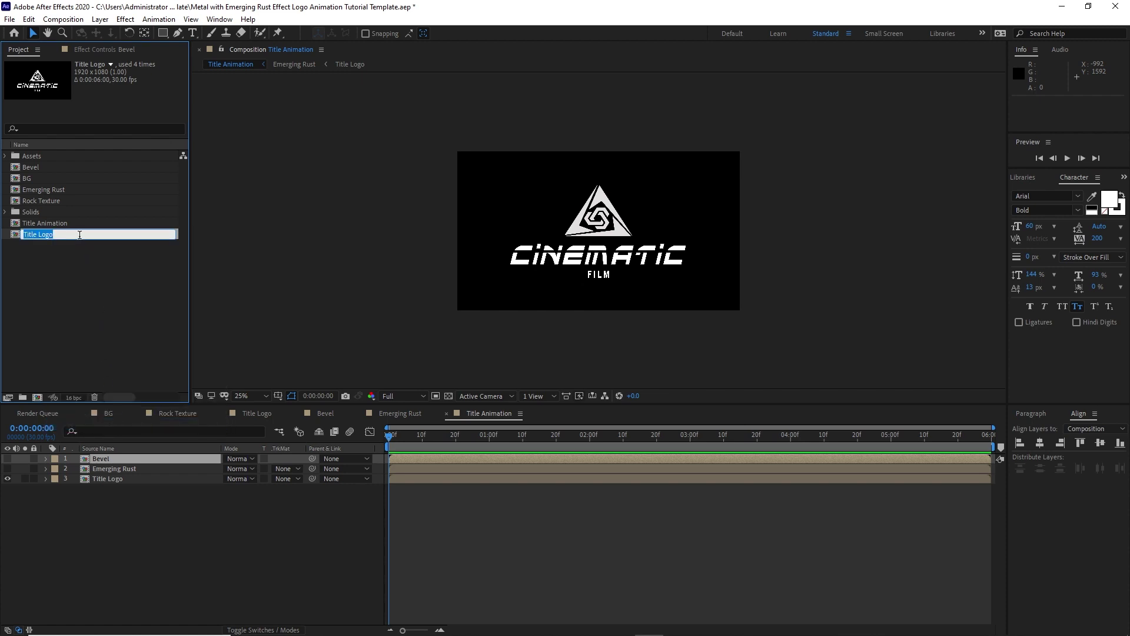
pyautogui.press('End')
pyautogui.press('Return')
# - Duplicate the Title Logo 1 layer, move the copy above Bevel, and rename it Title Logo Shadow
pyautogui.click(150, 478)
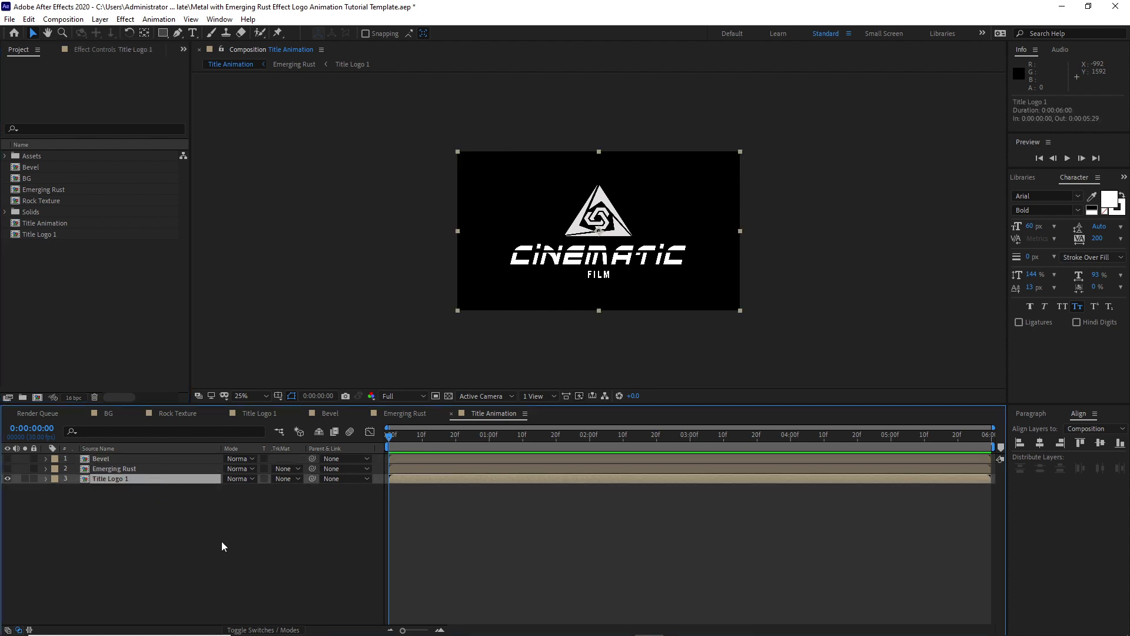
pyautogui.hotkey('ctrl', 'd')
pyautogui.moveTo(168, 479); pyautogui.dragTo(160, 459)
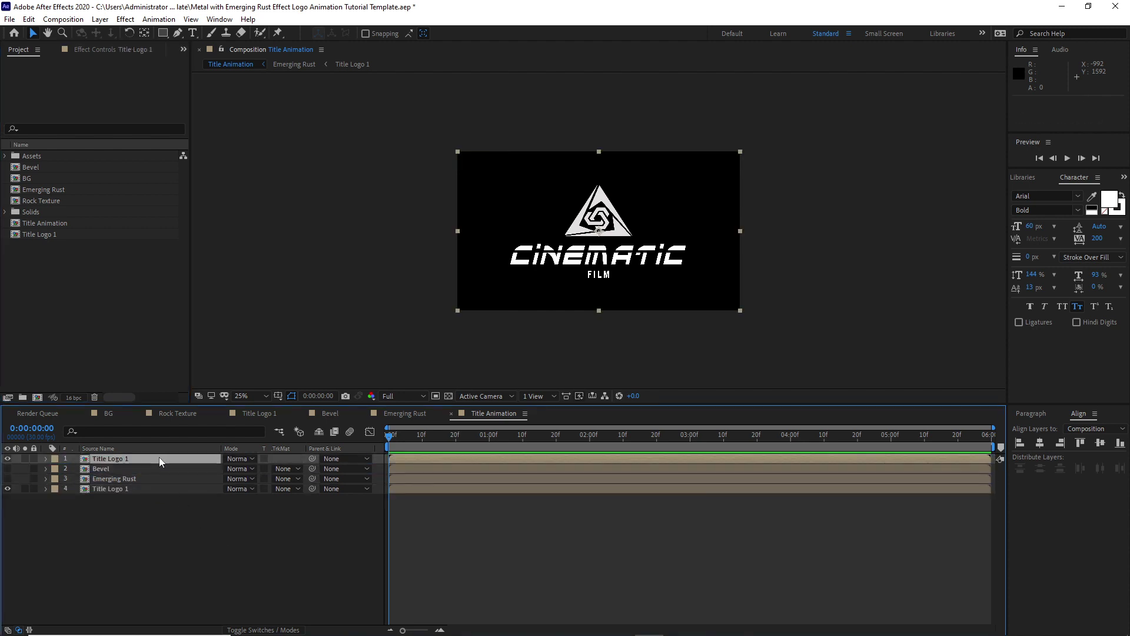
pyautogui.rightClick(159, 458)
pyautogui.click(168, 435)
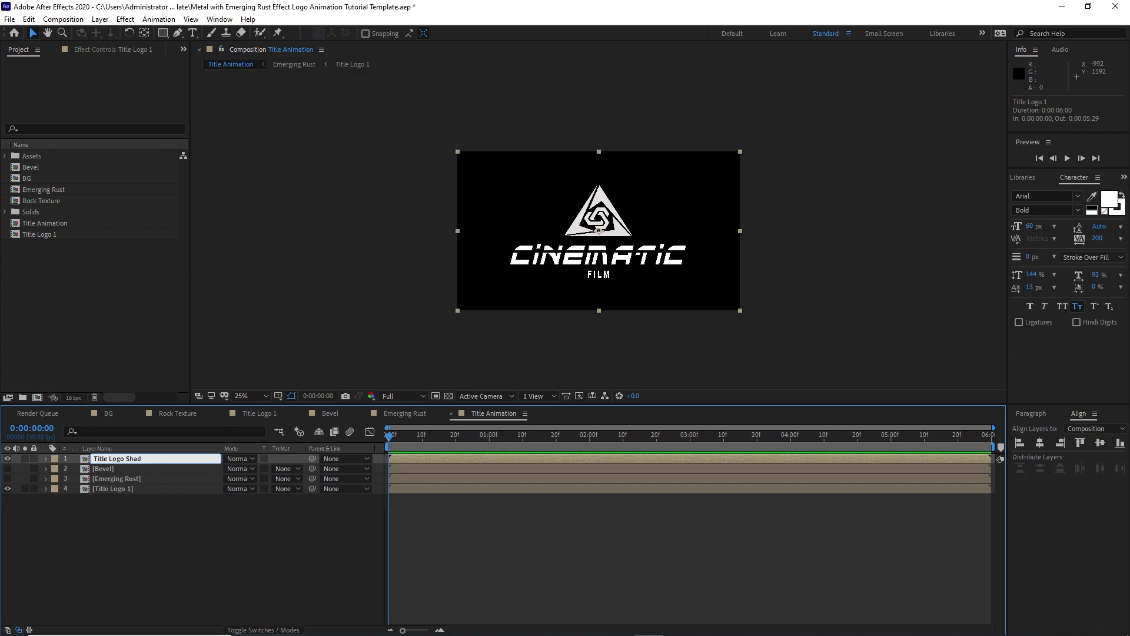
pyautogui.write('Shadow')
pyautogui.click(169, 520)
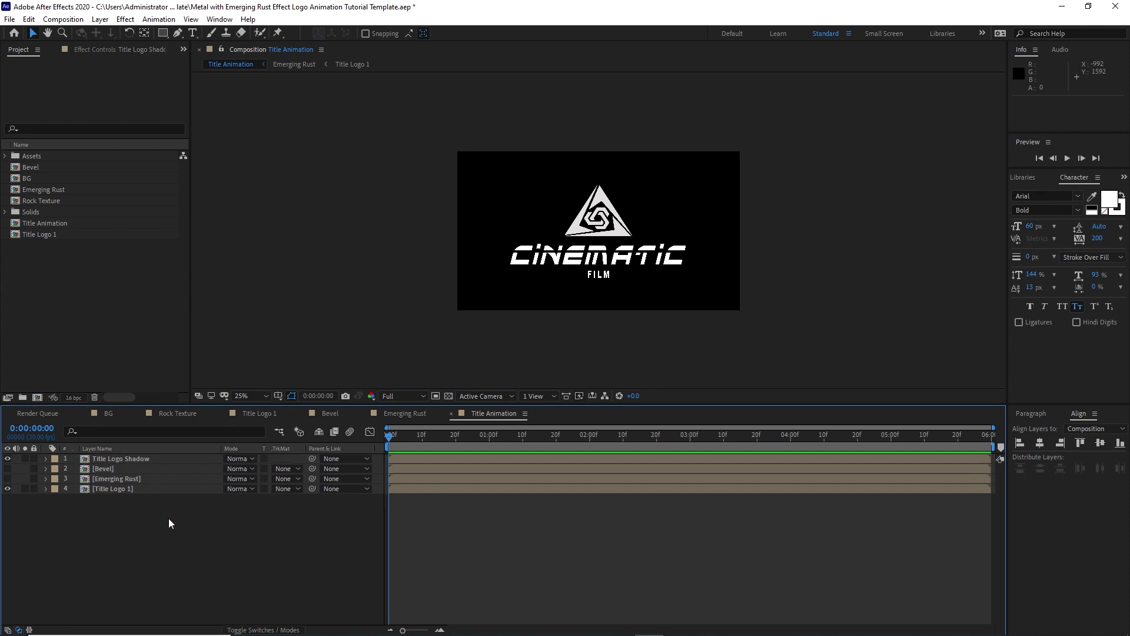
# - Apply the Tint effect to Title Logo Shadow and map white to black
pyautogui.click(151, 459)
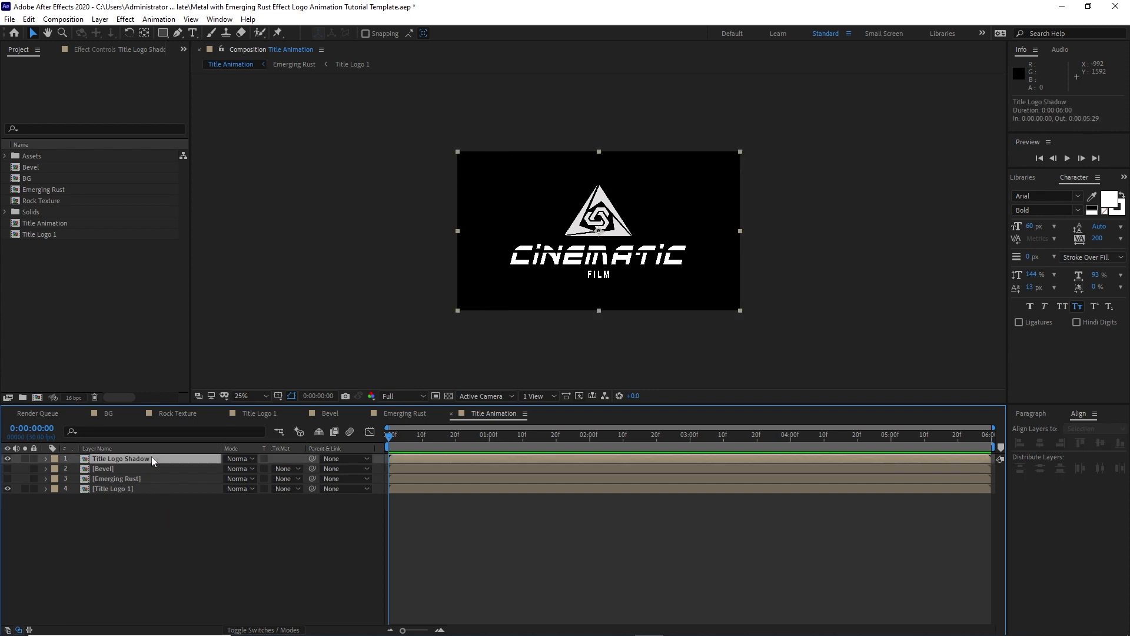
pyautogui.click(126, 20)
pyautogui.moveTo(209, 154)
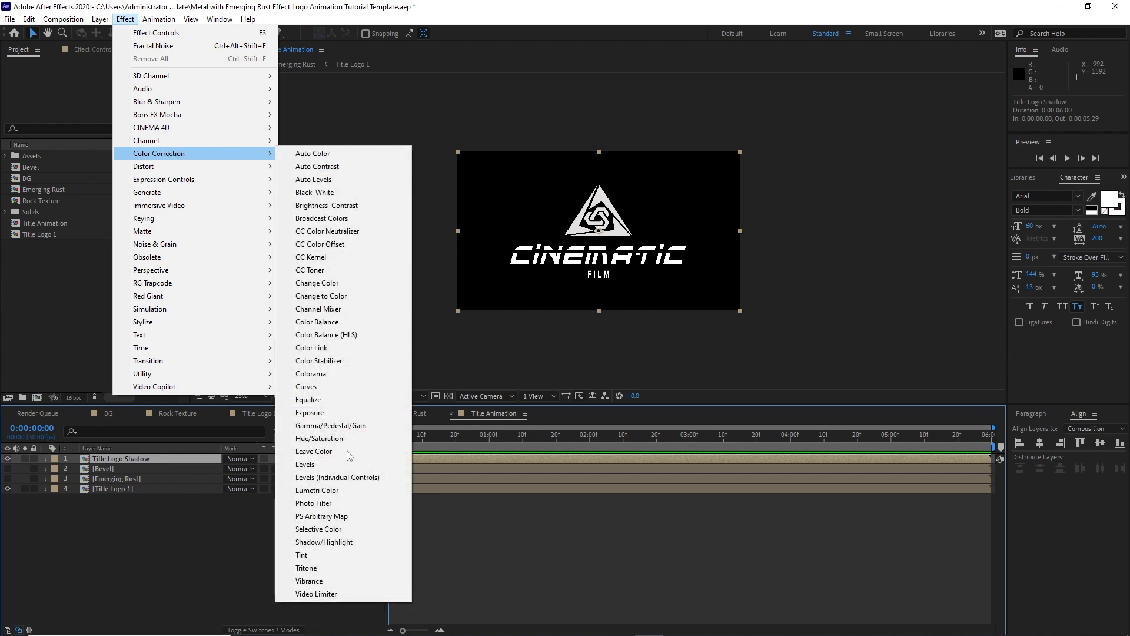
pyautogui.click(344, 555)
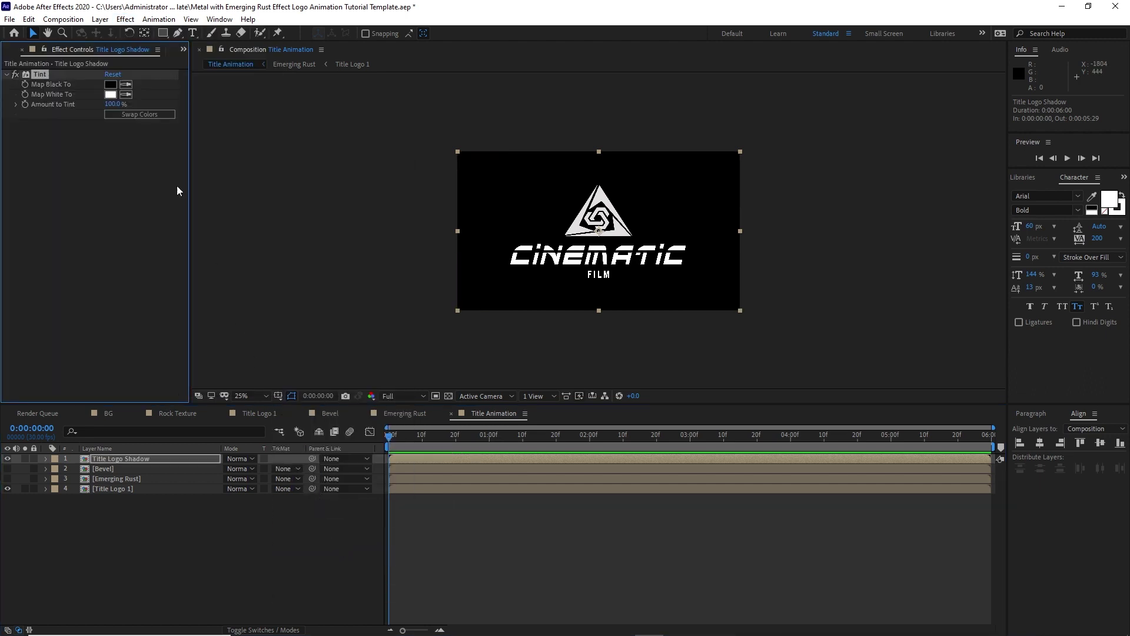
pyautogui.click(126, 94)
pyautogui.click(118, 83)
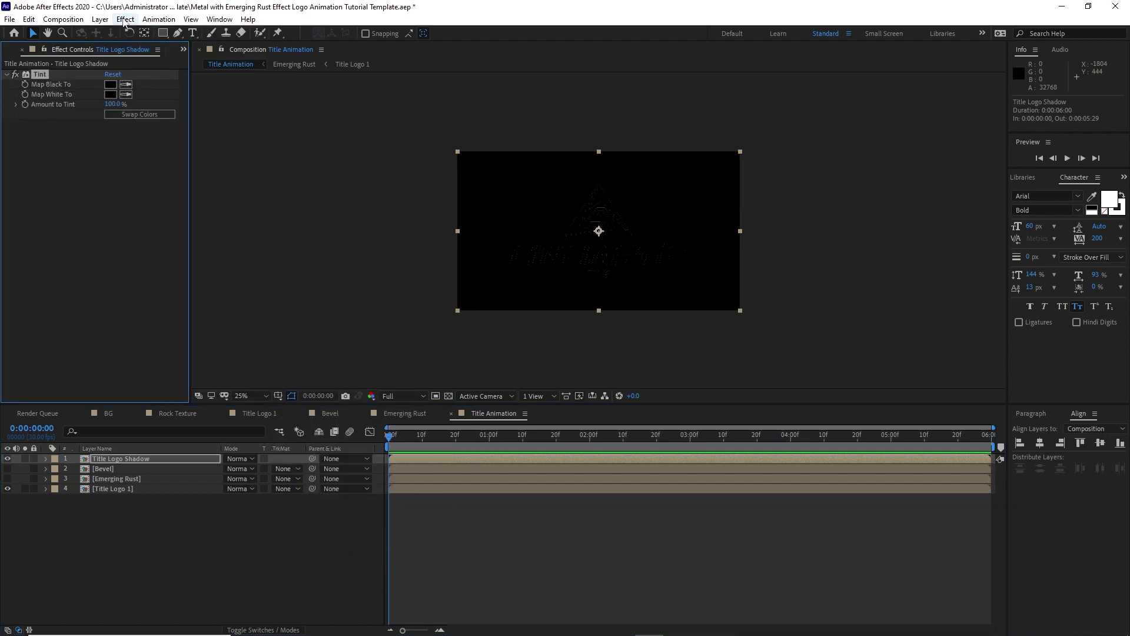
# - Add CC Radial Blur to Title Logo Shadow, with the type set to Fading Zoom and the amount to 11
pyautogui.click(125, 19)
pyautogui.moveTo(241, 105)
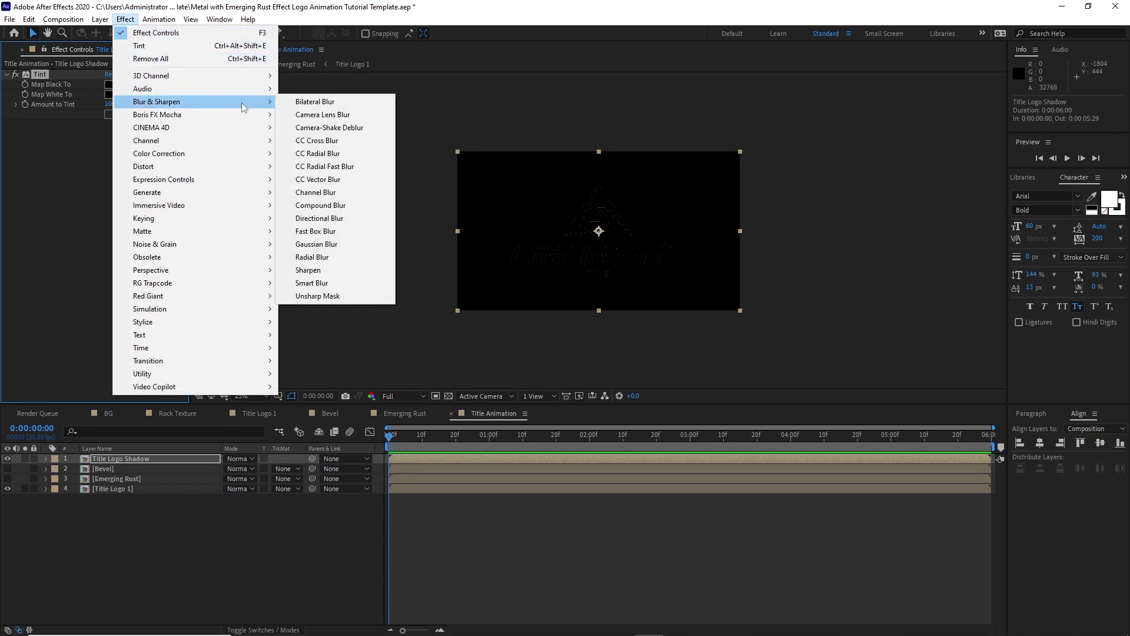
pyautogui.click(317, 154)
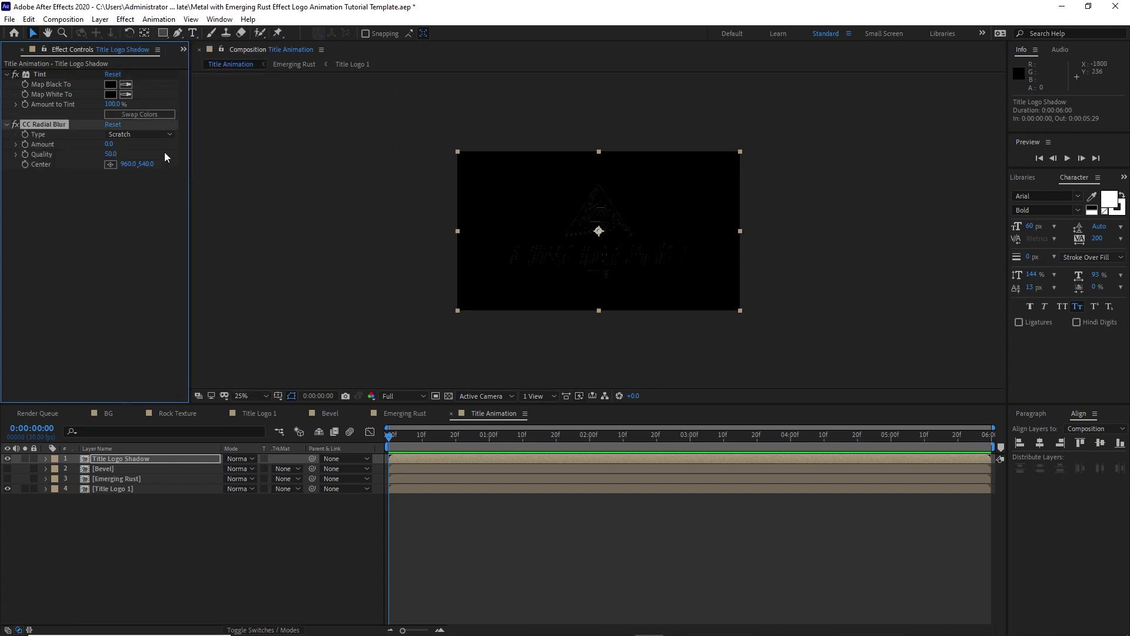
pyautogui.click(154, 136)
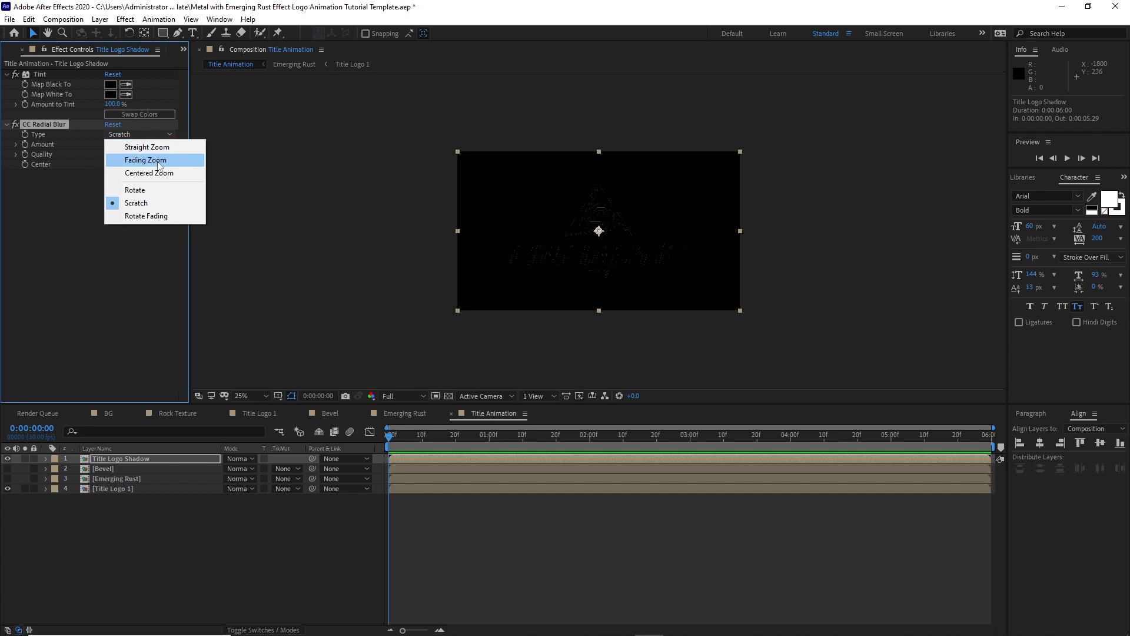
pyautogui.click(157, 160)
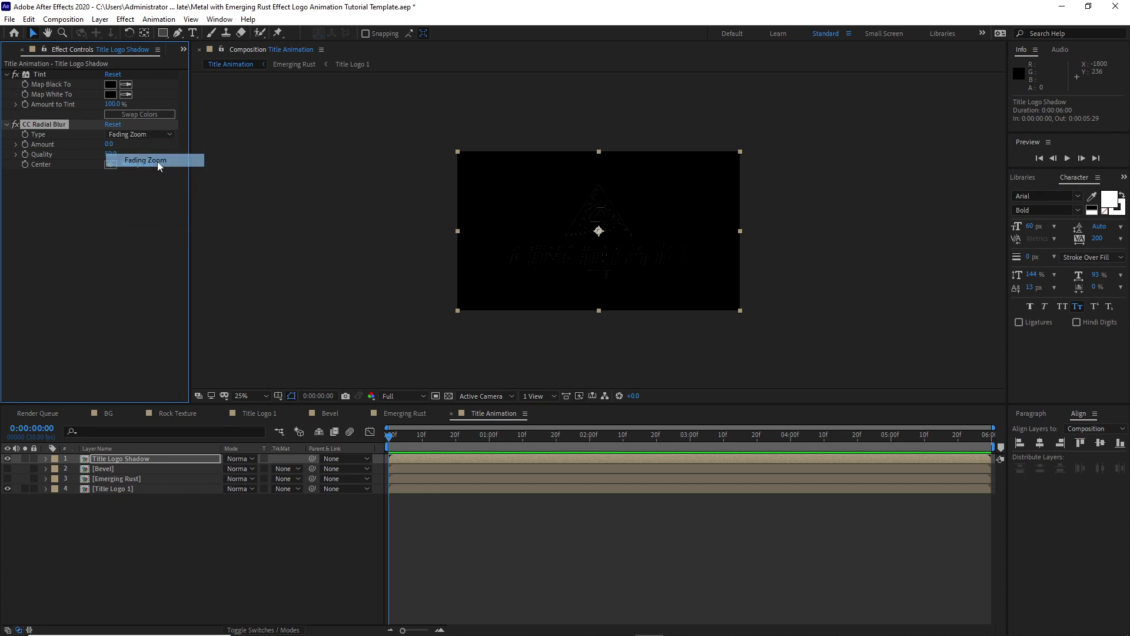
pyautogui.click(109, 144)
pyautogui.write('11')
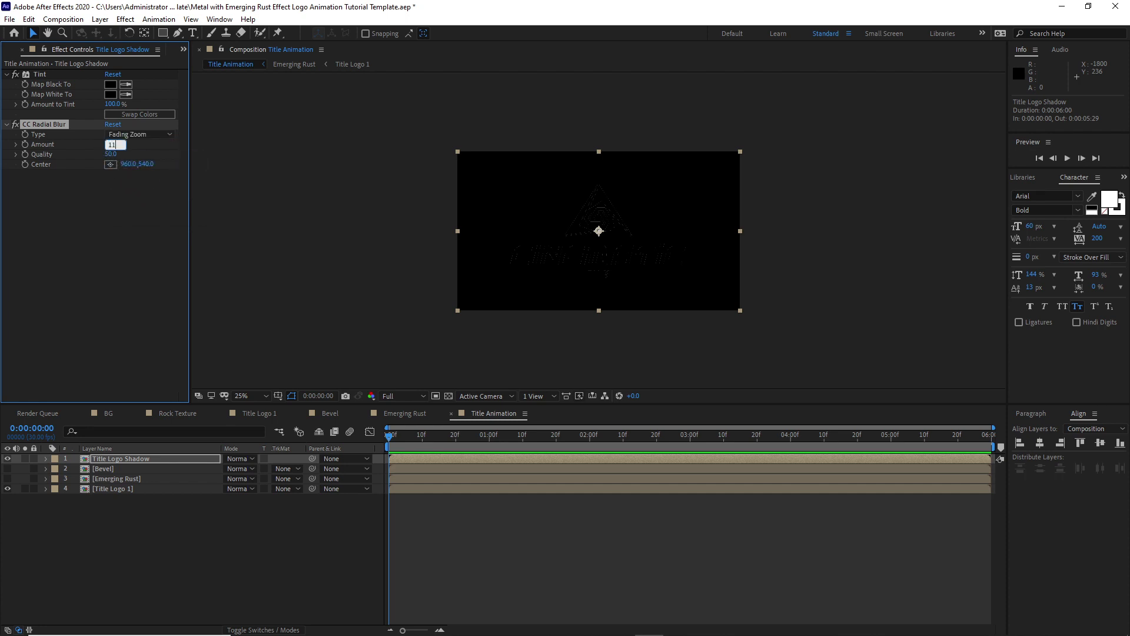
# - Set the CC Radial Blur center on Title Logo Shadow to 3440, -3660
pyautogui.click(124, 164)
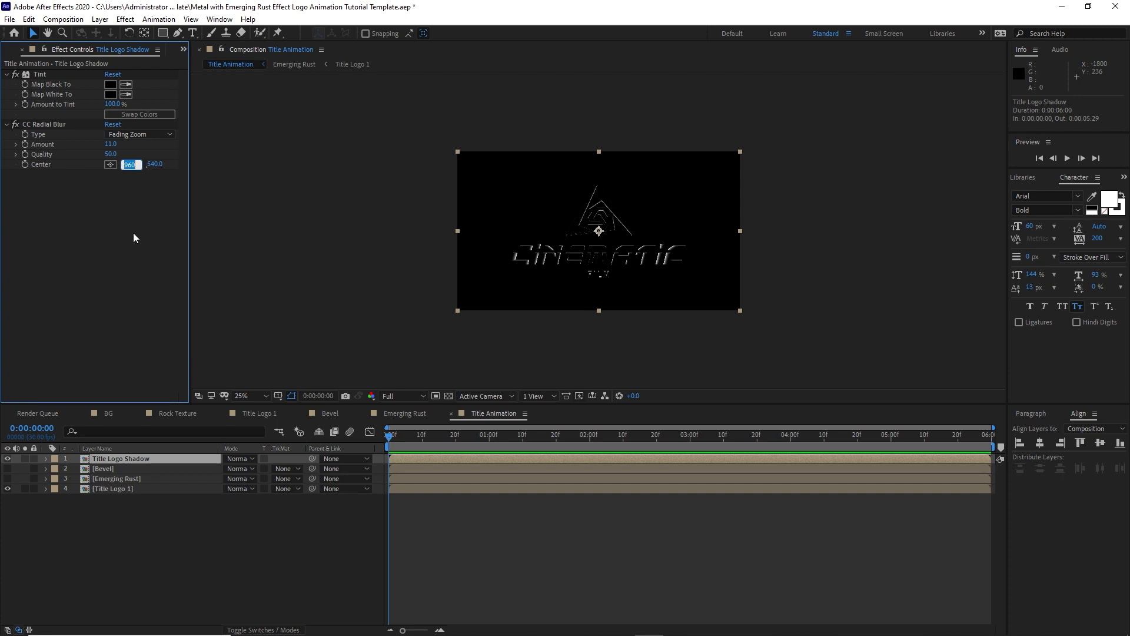
pyautogui.write('3440')
pyautogui.click(154, 165)
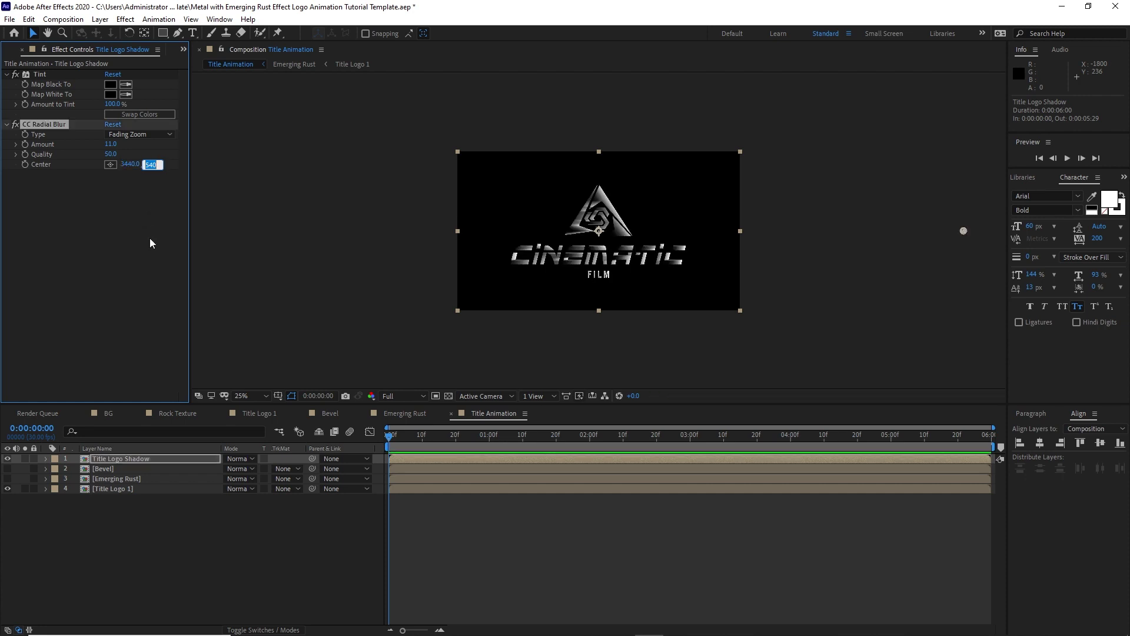
pyautogui.write('-3660')
pyautogui.click(141, 242)
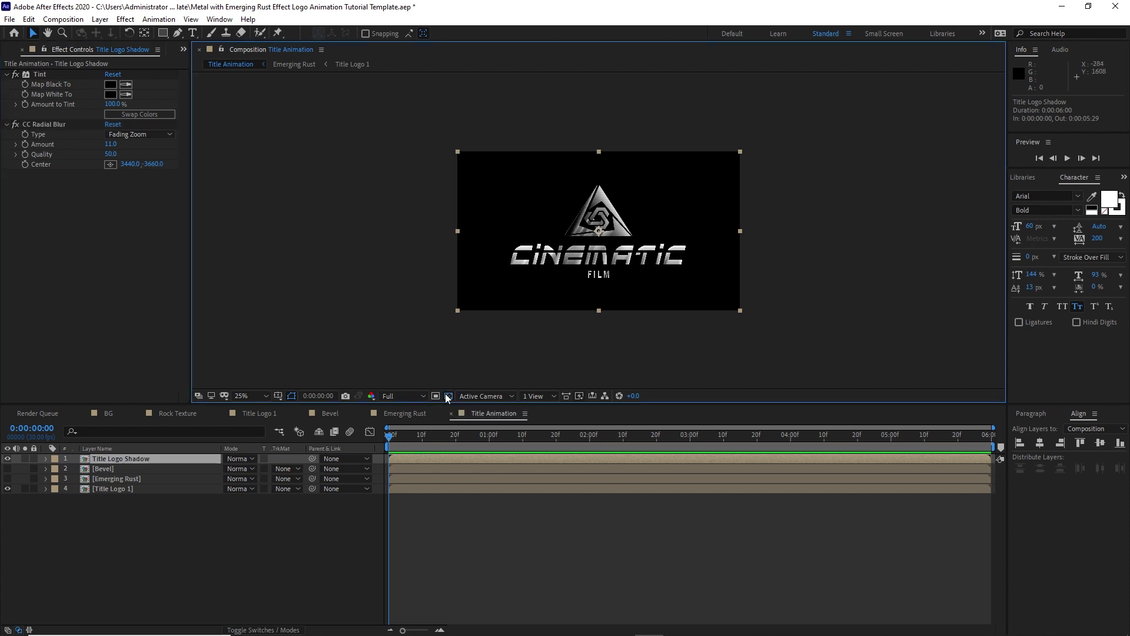
# - Turn on the transparency grid and make two duplicates of the Title Logo Shadow layer
pyautogui.click(448, 395)
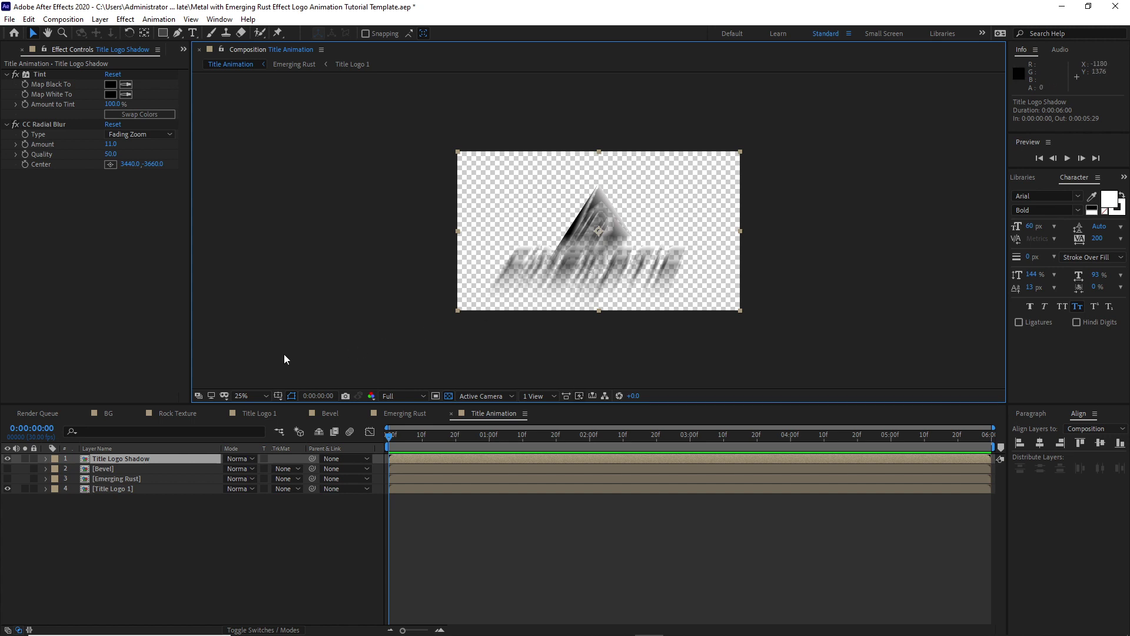
pyautogui.hotkey('ctrl', 'd')
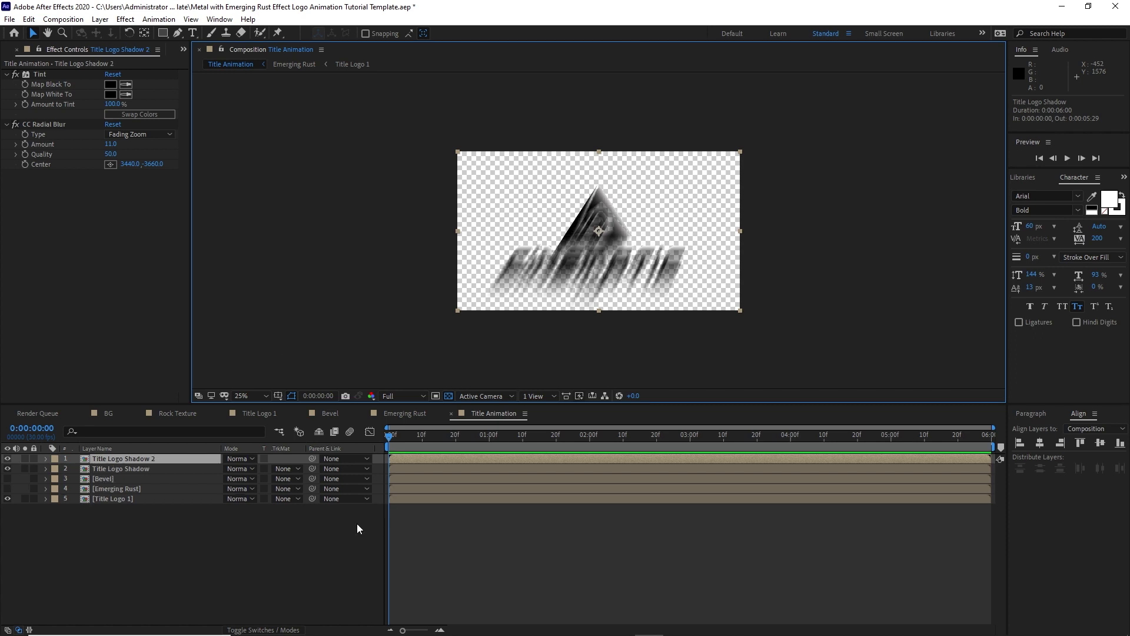
pyautogui.hotkey('ctrl', 'd')
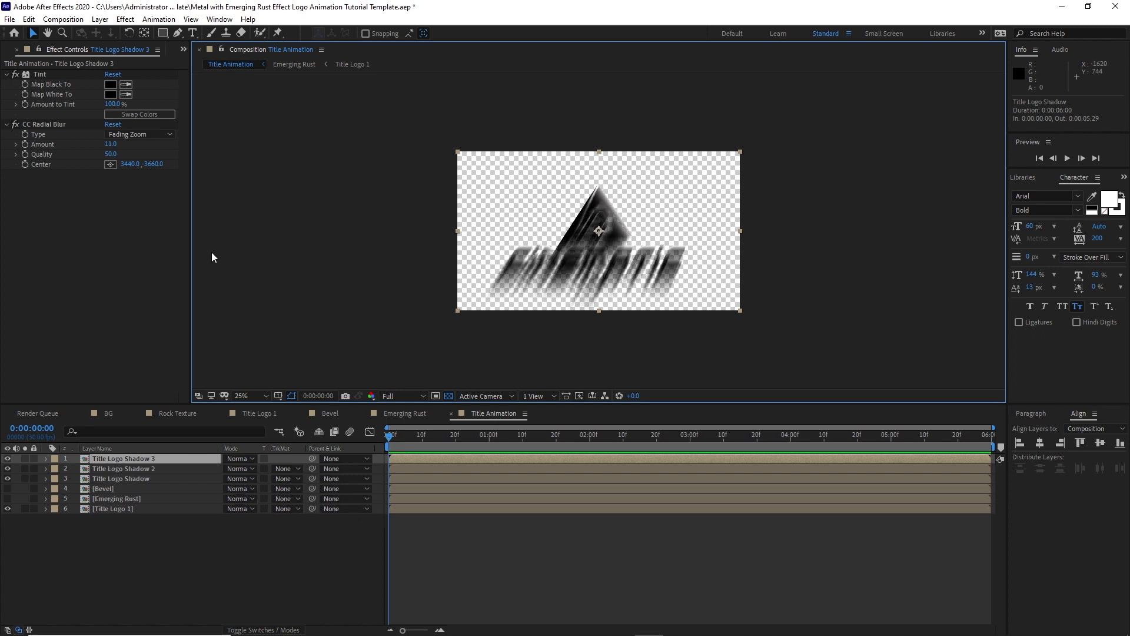
# - Set the CC Radial Blur amount of the topmost shadow copy to 1
pyautogui.moveTo(115, 150); pyautogui.dragTo(113, 147)
pyautogui.click(114, 148)
pyautogui.write('1')
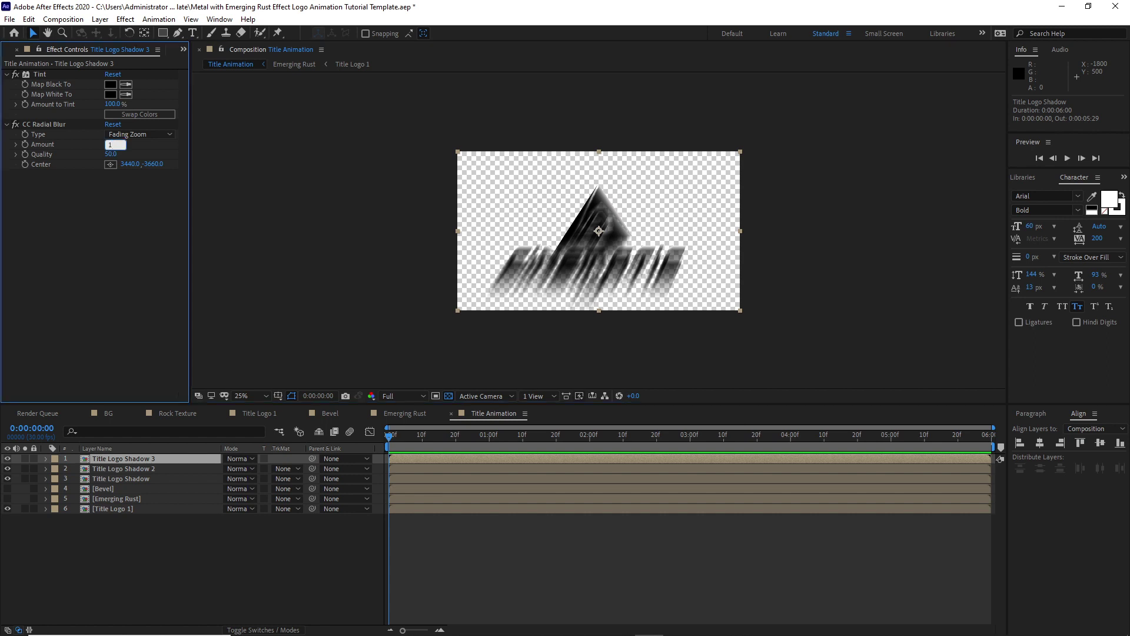
pyautogui.press('Return')
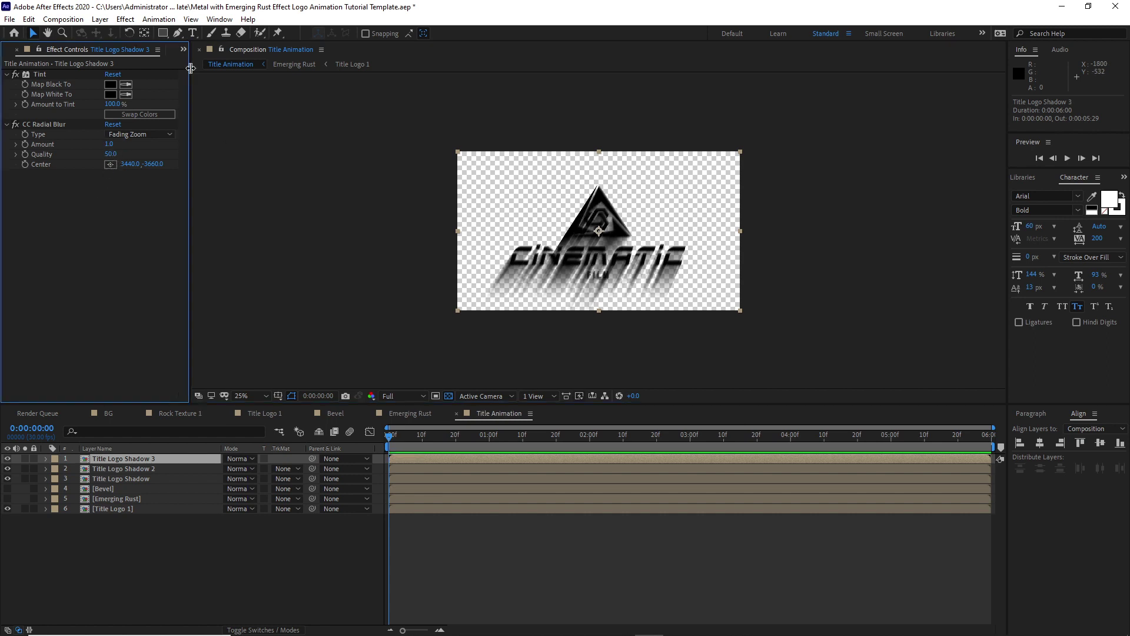
# - Add the Rock Texture 1 composition above all layers of Title Animation and rename the layer Title Rock Texture 1
pyautogui.click(184, 50)
pyautogui.click(253, 64)
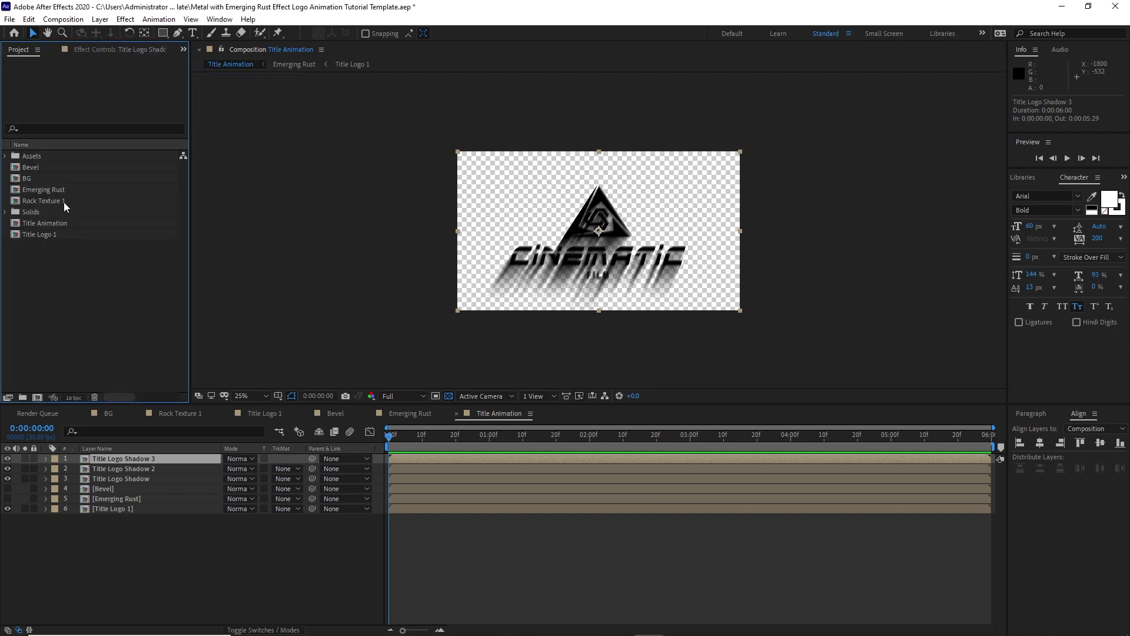
pyautogui.moveTo(65, 201); pyautogui.dragTo(127, 458)
pyautogui.rightClick(128, 456)
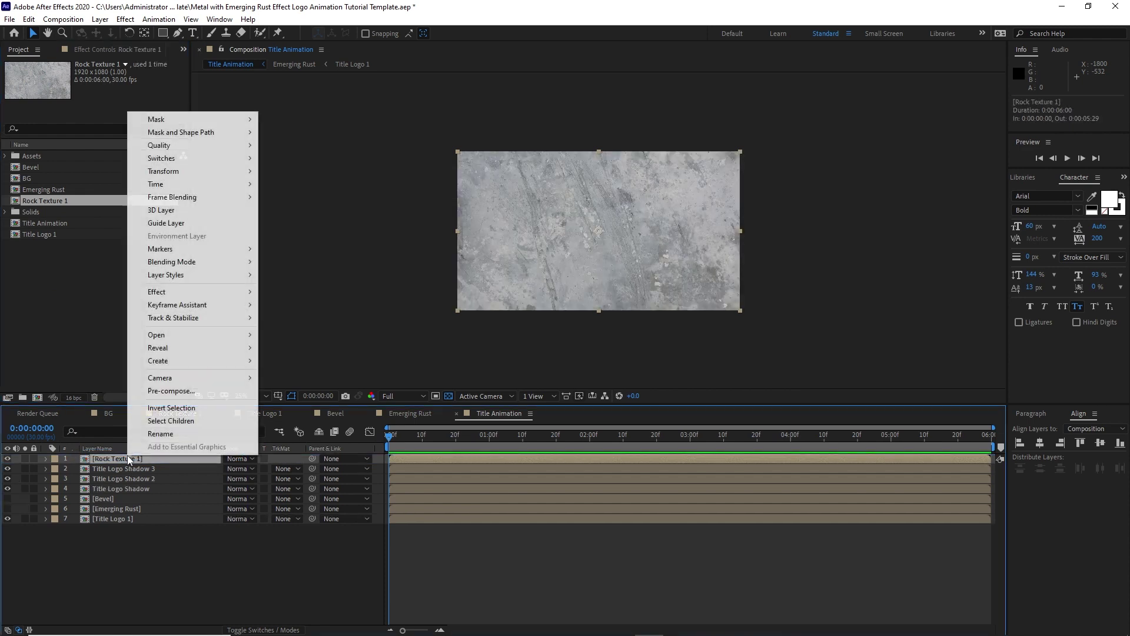
pyautogui.click(143, 431)
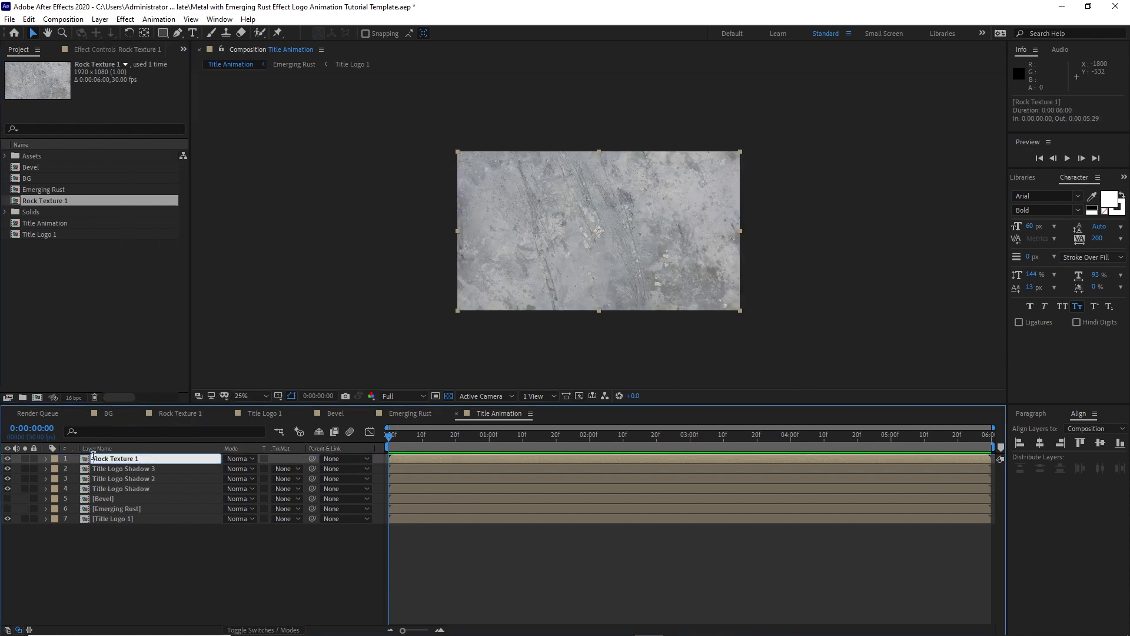
pyautogui.click(94, 458)
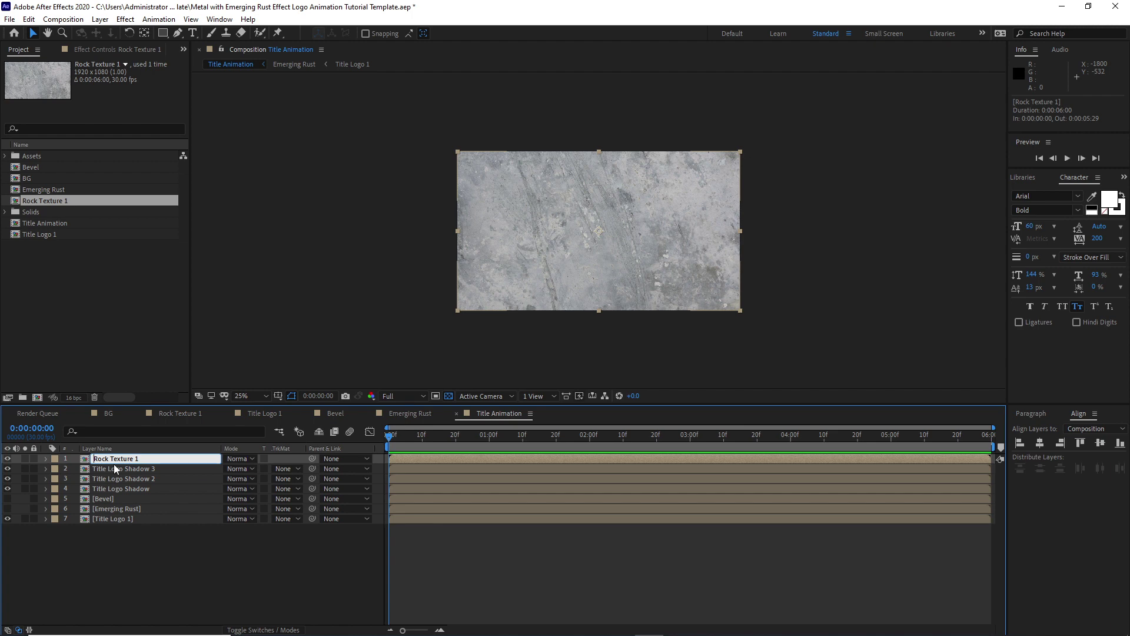
pyautogui.write('Title')
pyautogui.press('Return')
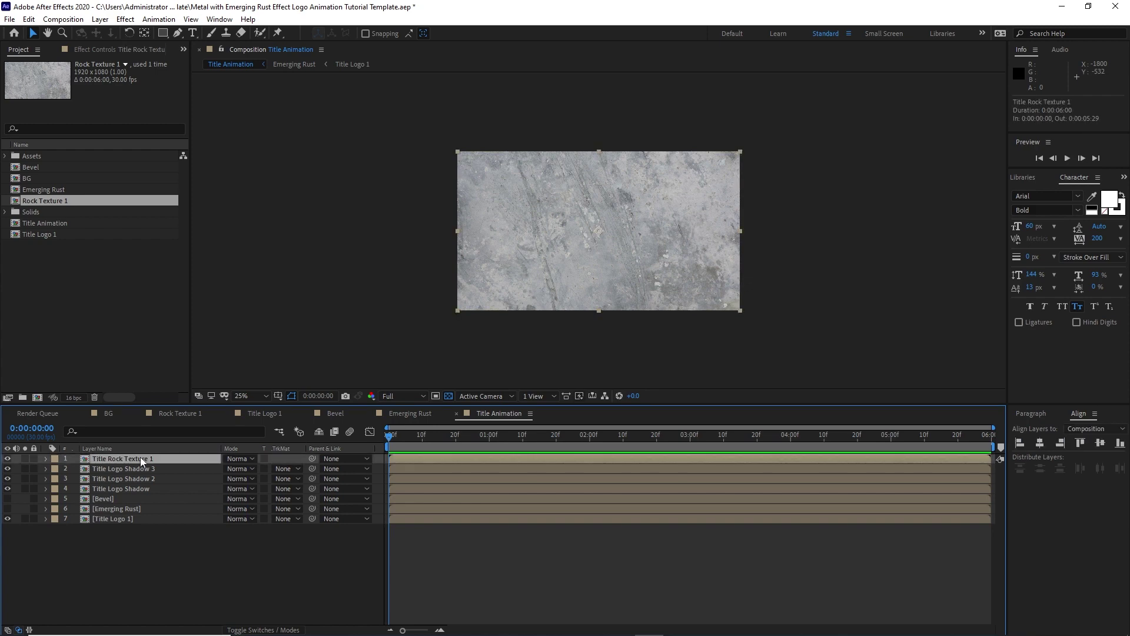
# - Apply Curves to Title Rock Texture 1, lowering the white point, raising the black point and shaping a gentle S-curve on RGB
pyautogui.click(125, 19)
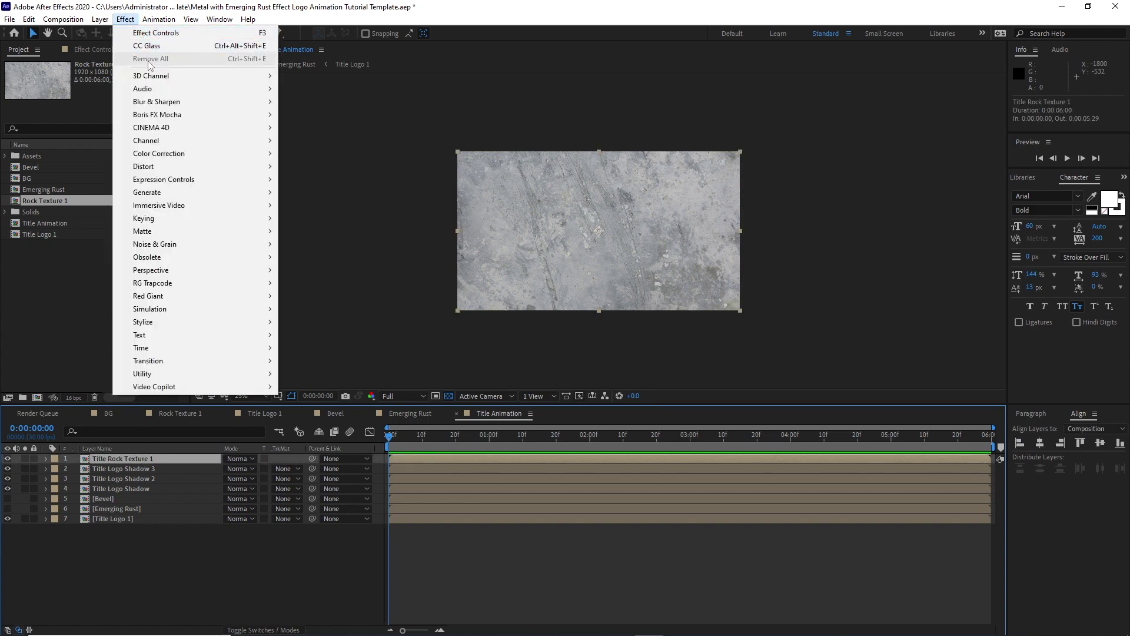
pyautogui.moveTo(170, 153)
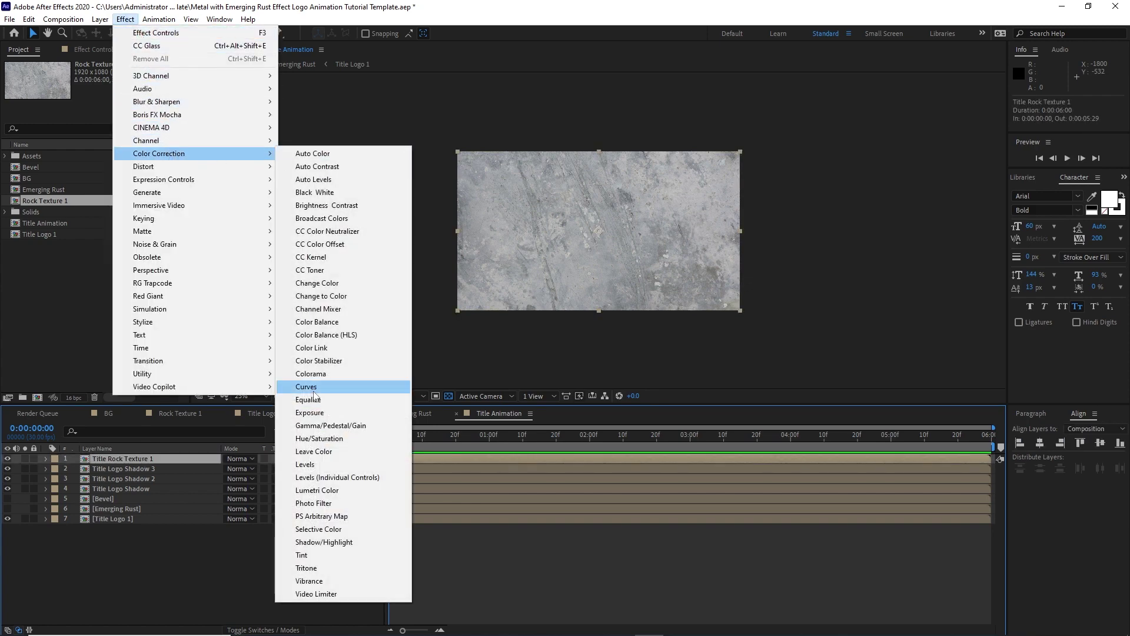
pyautogui.click(306, 392)
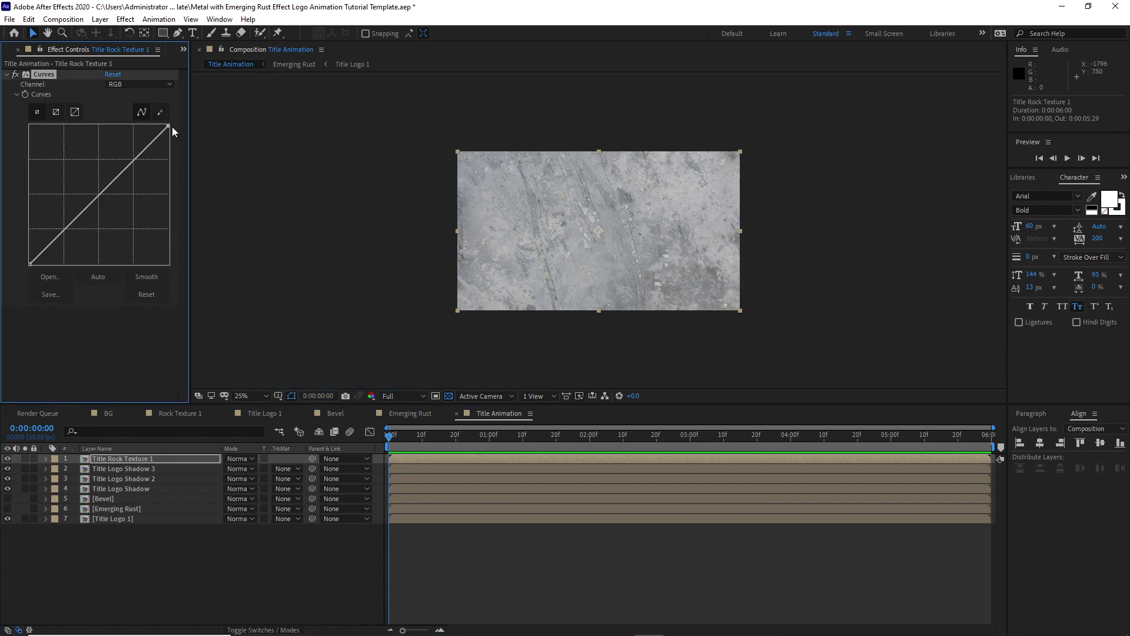
pyautogui.moveTo(171, 124); pyautogui.dragTo(177, 182)
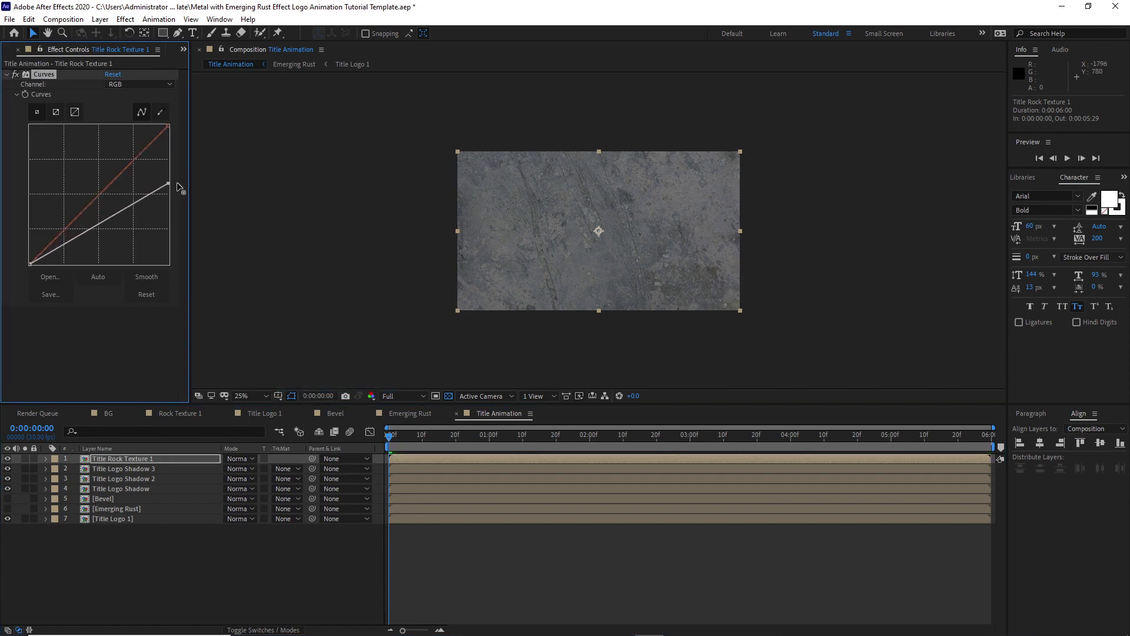
pyautogui.moveTo(30, 264); pyautogui.dragTo(61, 245)
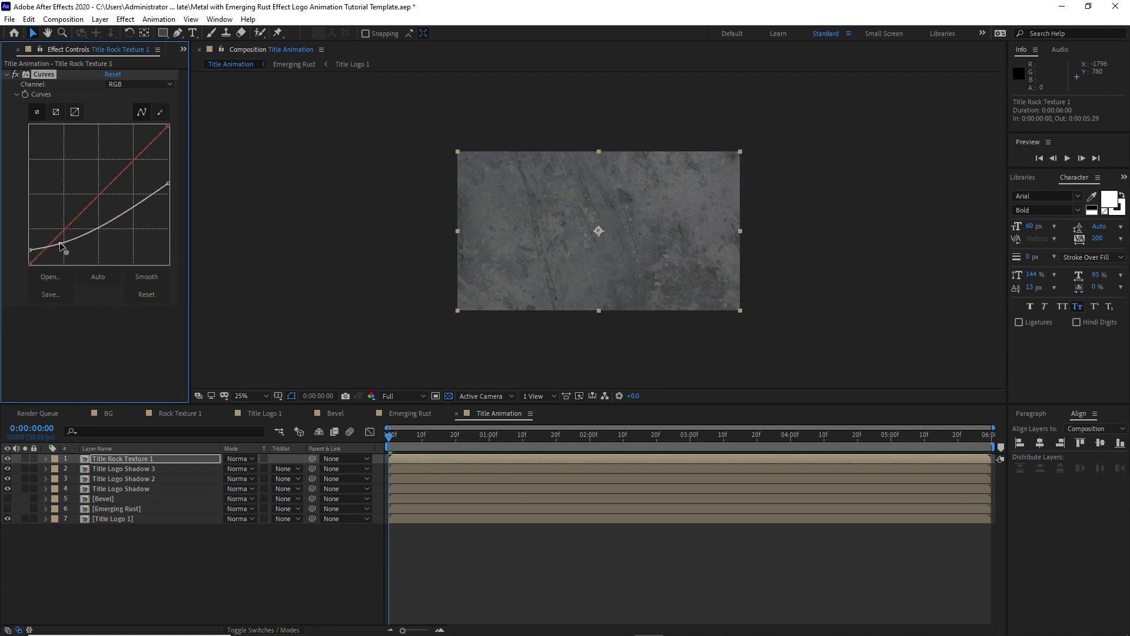
pyautogui.moveTo(134, 206); pyautogui.dragTo(130, 202)
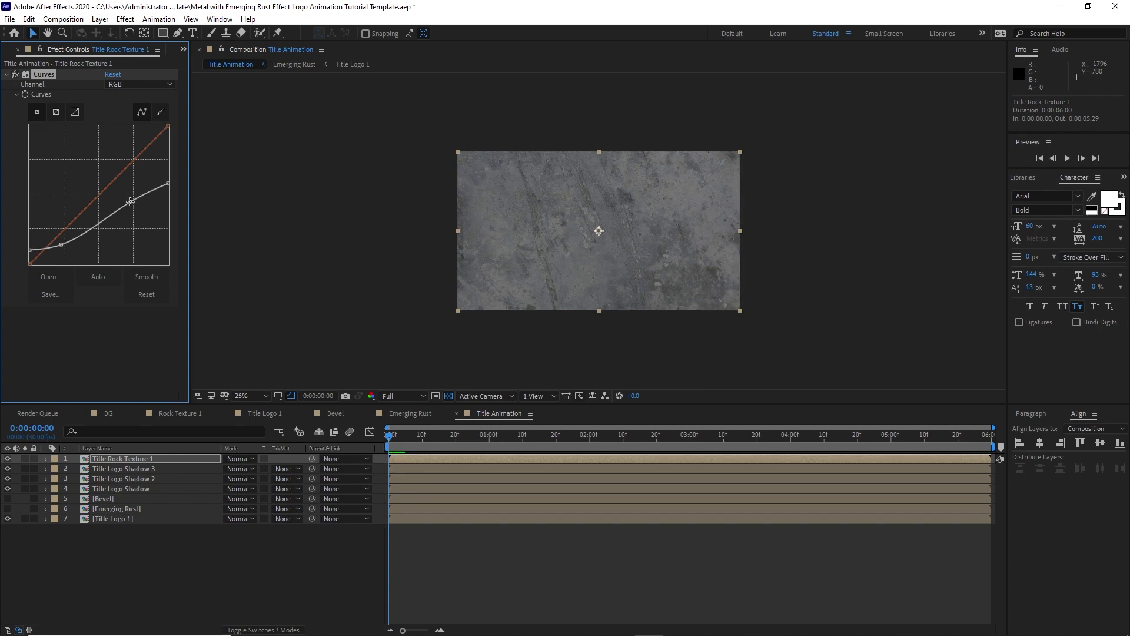
# - Apply CC Glass to Title Rock Texture 1 with Bevel as bump map, softness 0 and displacement 0
pyautogui.click(126, 19)
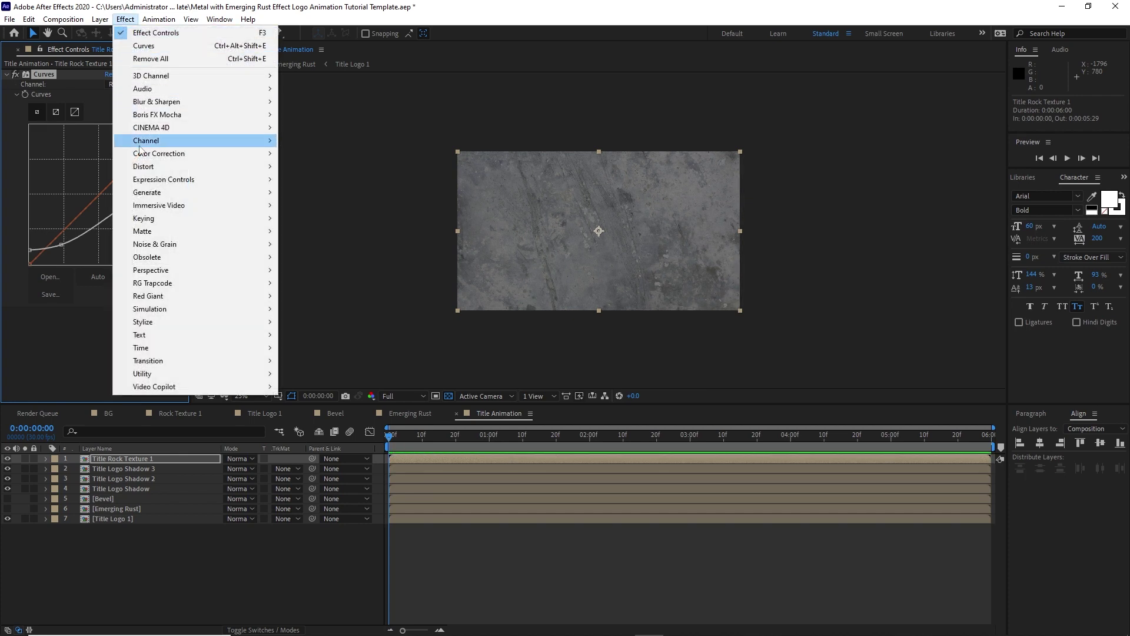
pyautogui.moveTo(208, 321)
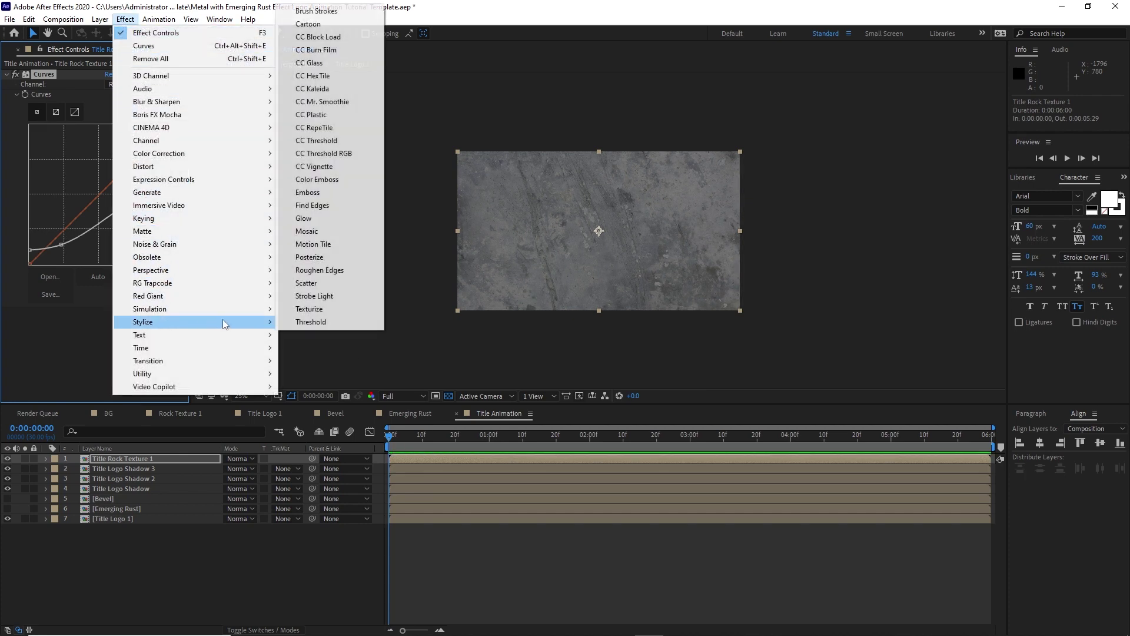
pyautogui.click(334, 61)
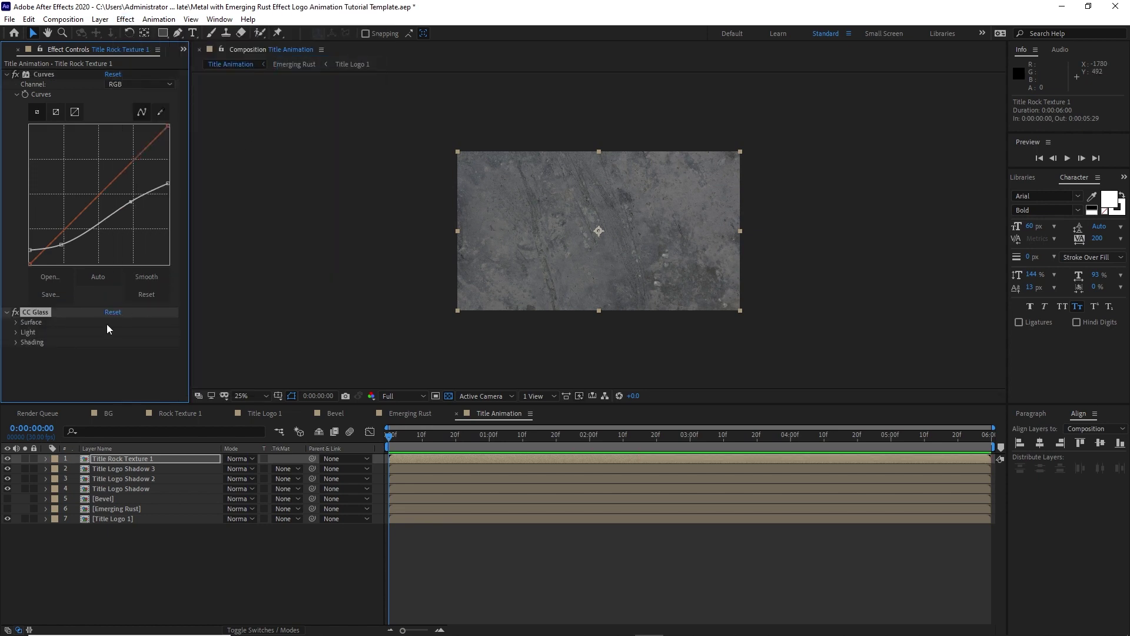
pyautogui.click(19, 323)
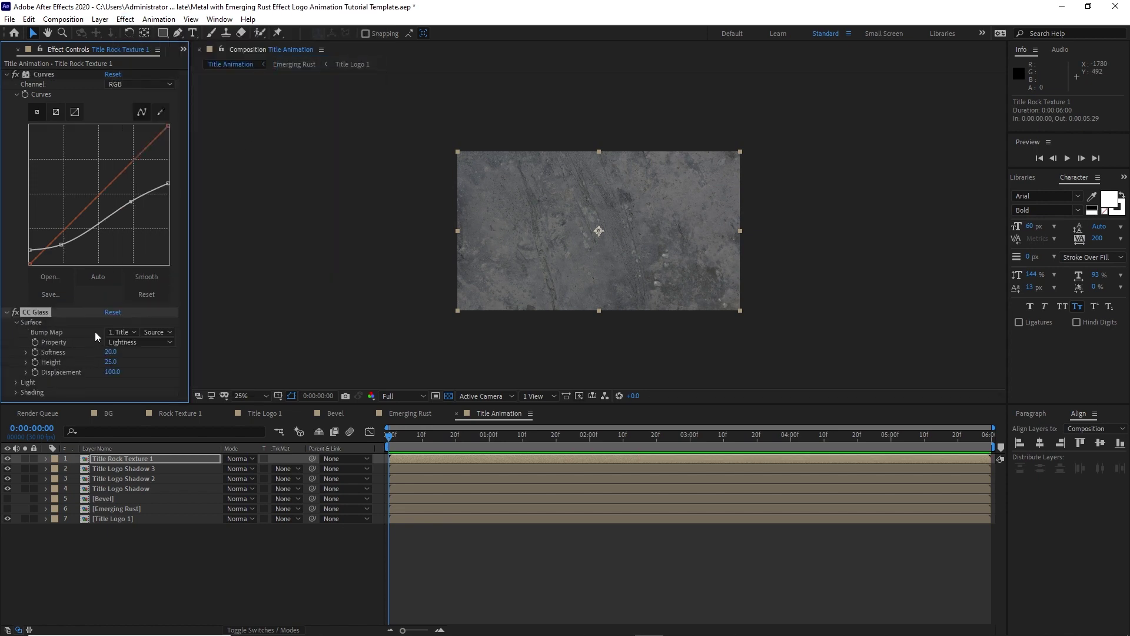
pyautogui.click(120, 332)
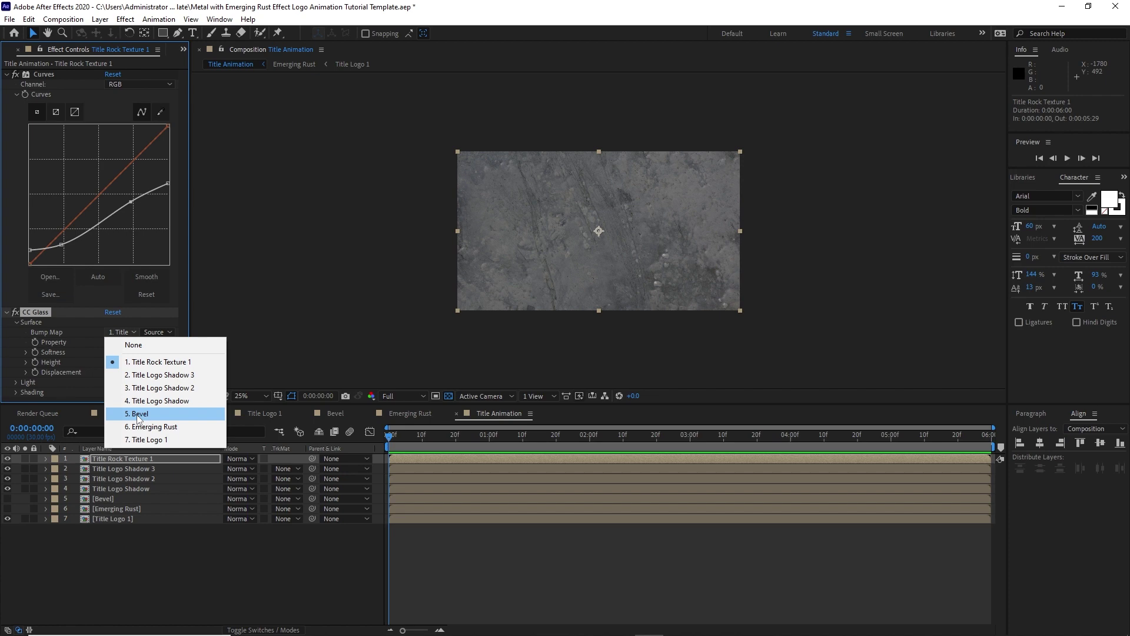
pyautogui.click(139, 414)
pyautogui.click(112, 353)
pyautogui.write('0')
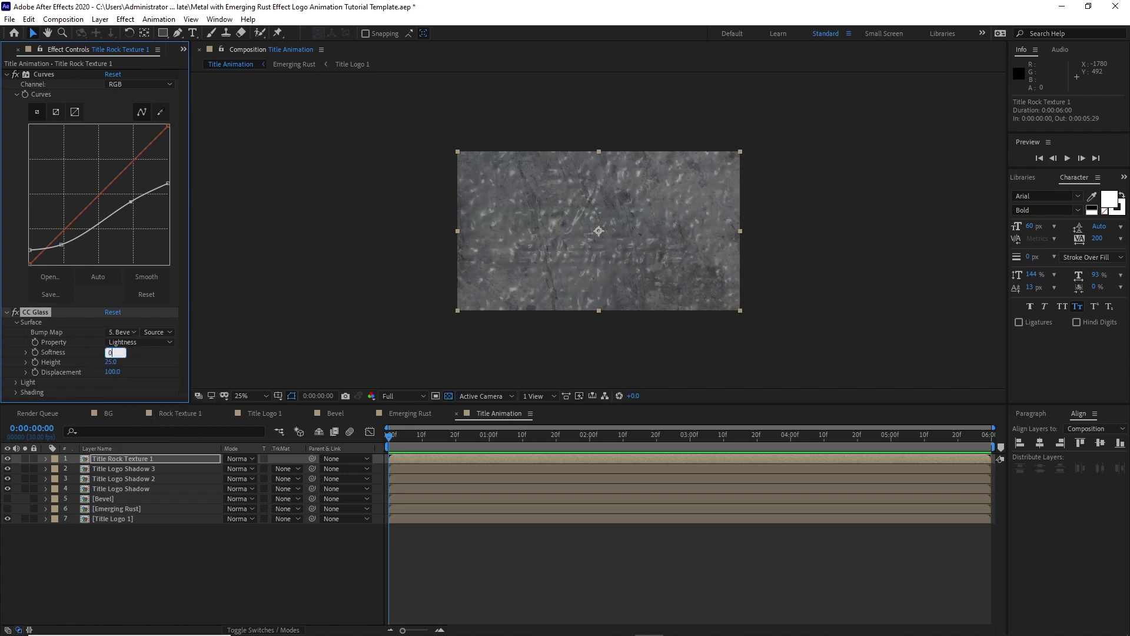
pyautogui.click(112, 372)
pyautogui.write('0')
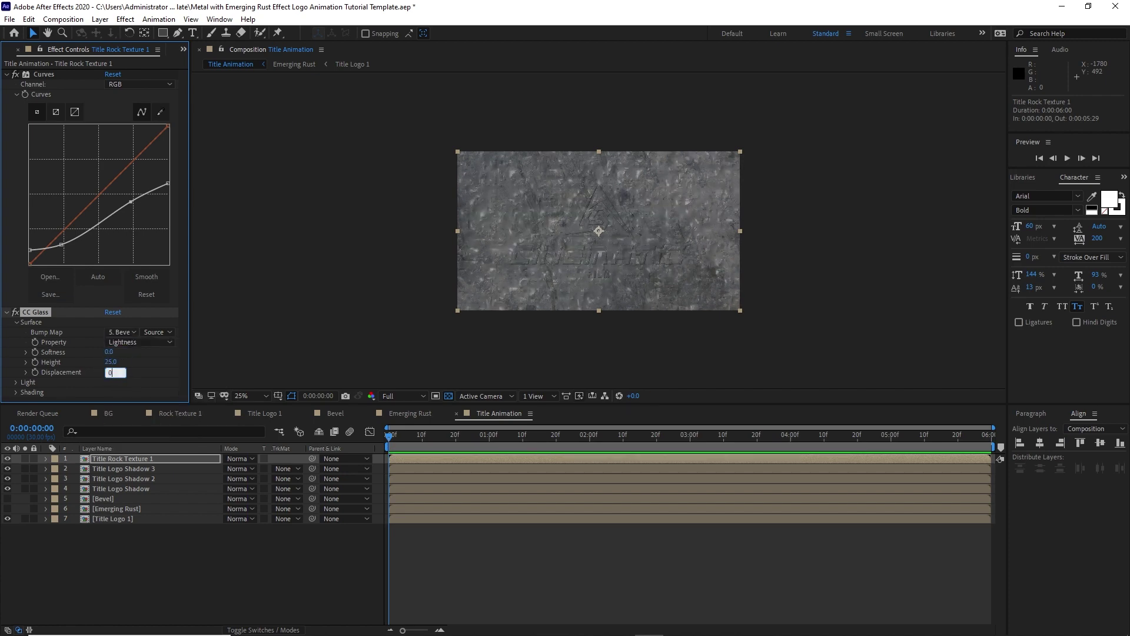
# - Make the CC Glass effect on Title Rock Texture 1 use AE Lights for its lighting
pyautogui.click(16, 383)
pyautogui.scroll(-1, 88, 354)
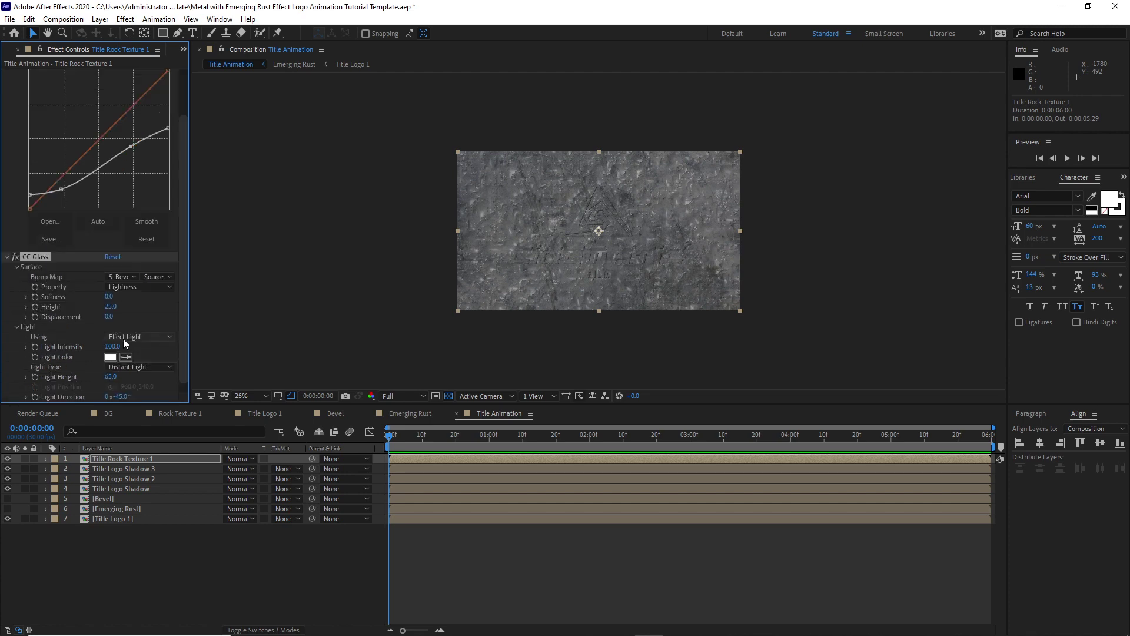
pyautogui.click(123, 338)
pyautogui.click(128, 363)
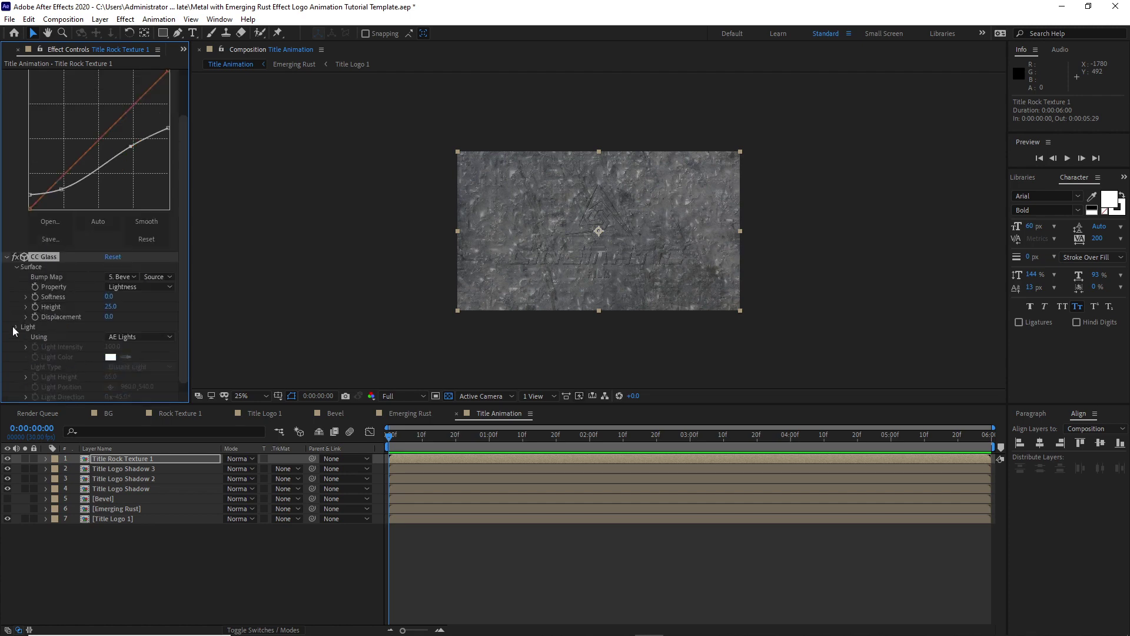
pyautogui.click(15, 327)
# - Set the CC Glass shading of Title Rock Texture 1 to ambient 70.9, diffuse 35.9, specular 23 and roughness 0.301
pyautogui.click(15, 392)
pyautogui.click(114, 356)
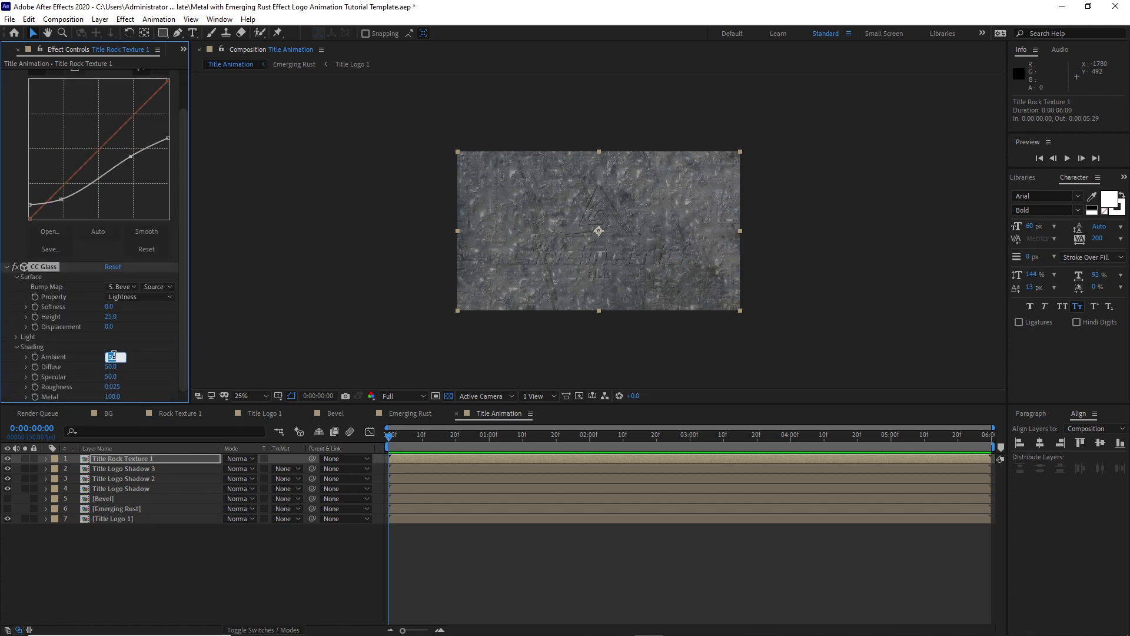
pyautogui.write('70.9')
pyautogui.press('Tab')
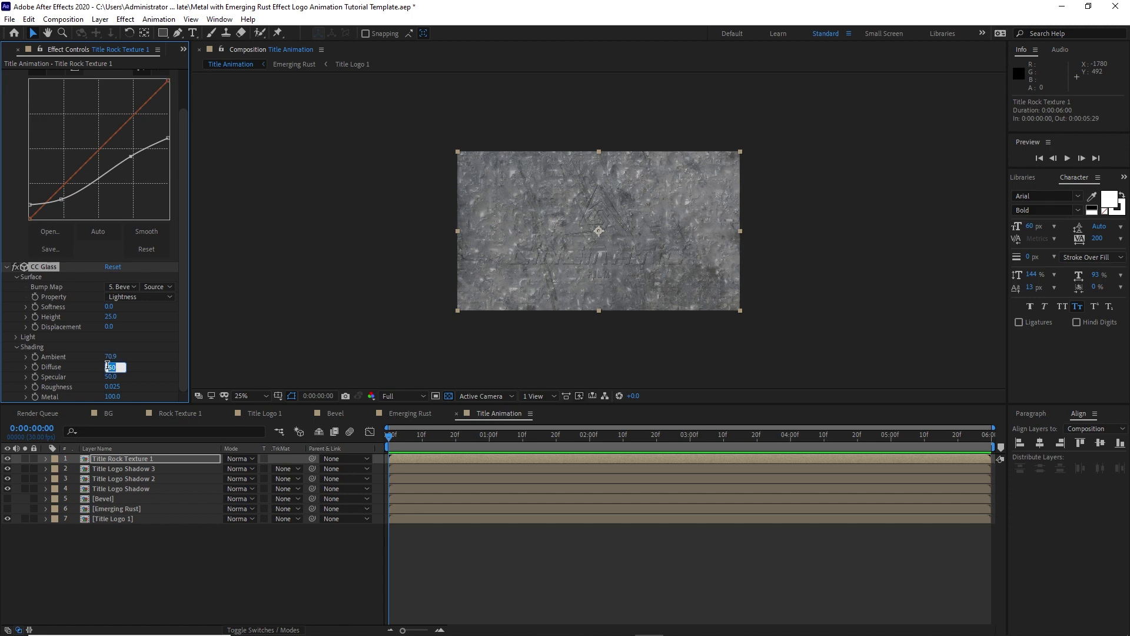
pyautogui.write('35.9')
pyautogui.click(111, 376)
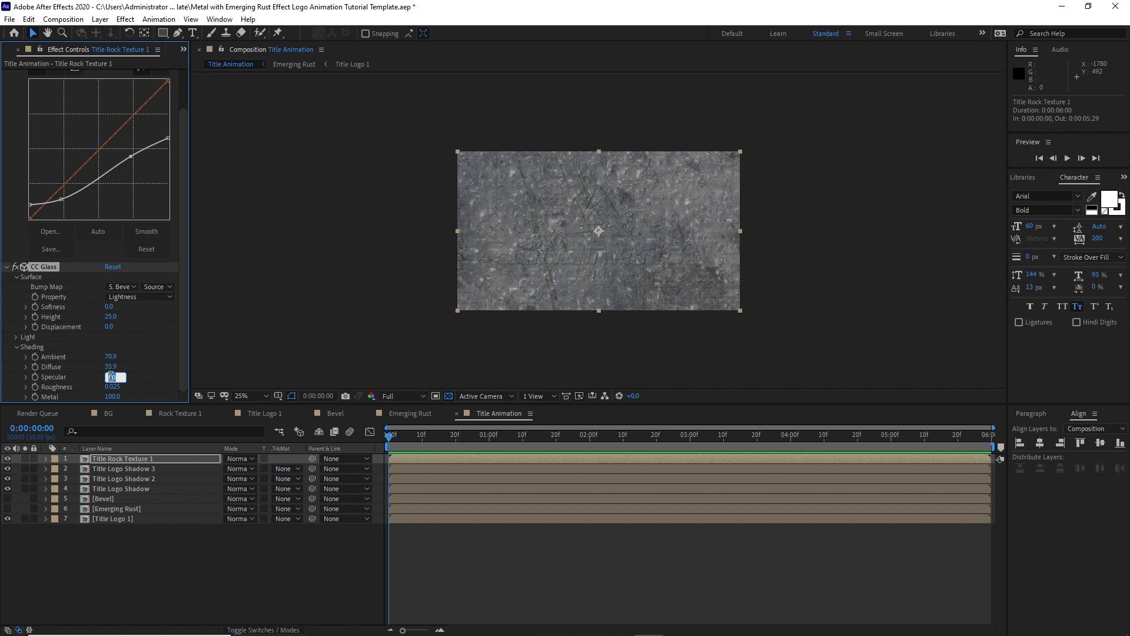
pyautogui.write('23')
pyautogui.click(111, 387)
pyautogui.write('.301')
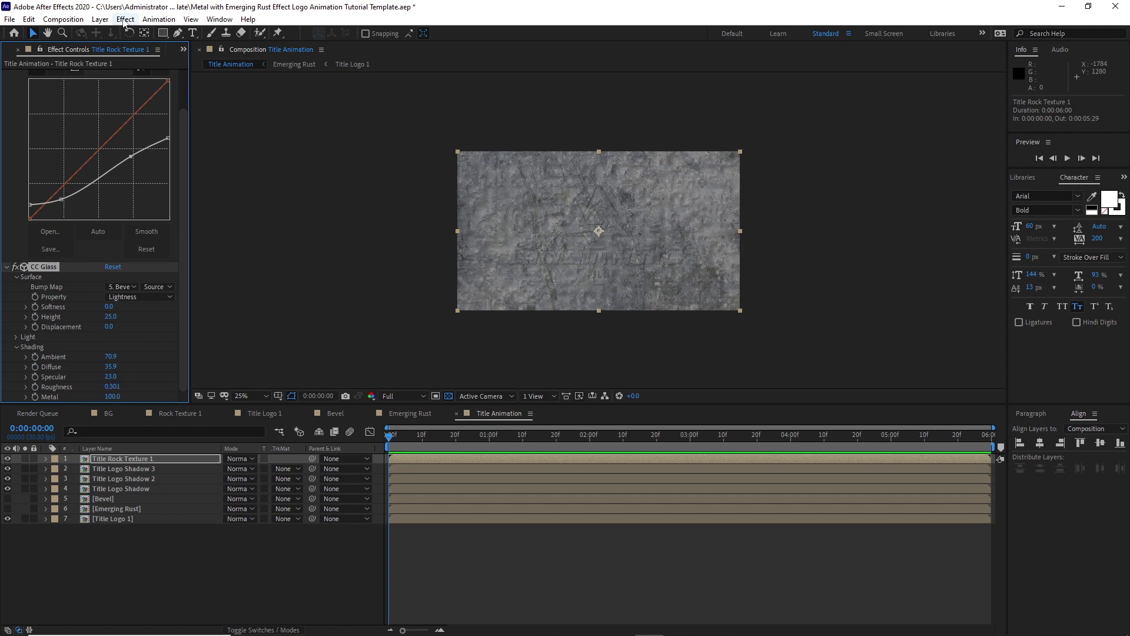
# - Apply Set Matte to Title Rock Texture 1, taking the matte from Title Logo 1, and turn off the transparency grid
pyautogui.click(126, 19)
pyautogui.moveTo(156, 167)
pyautogui.moveTo(148, 140)
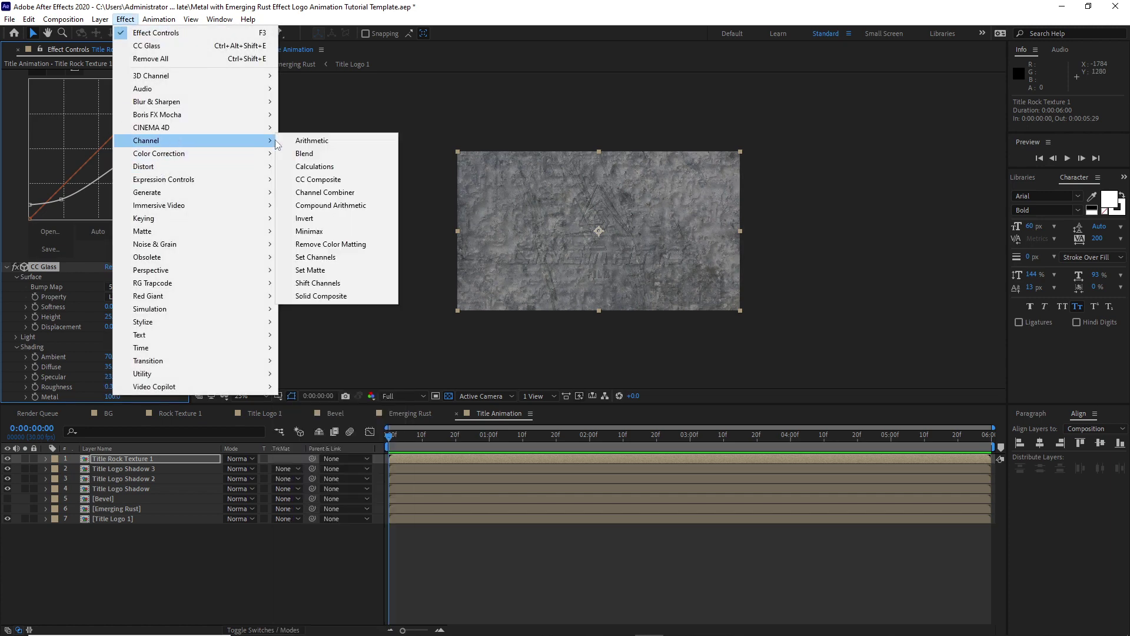
pyautogui.click(315, 264)
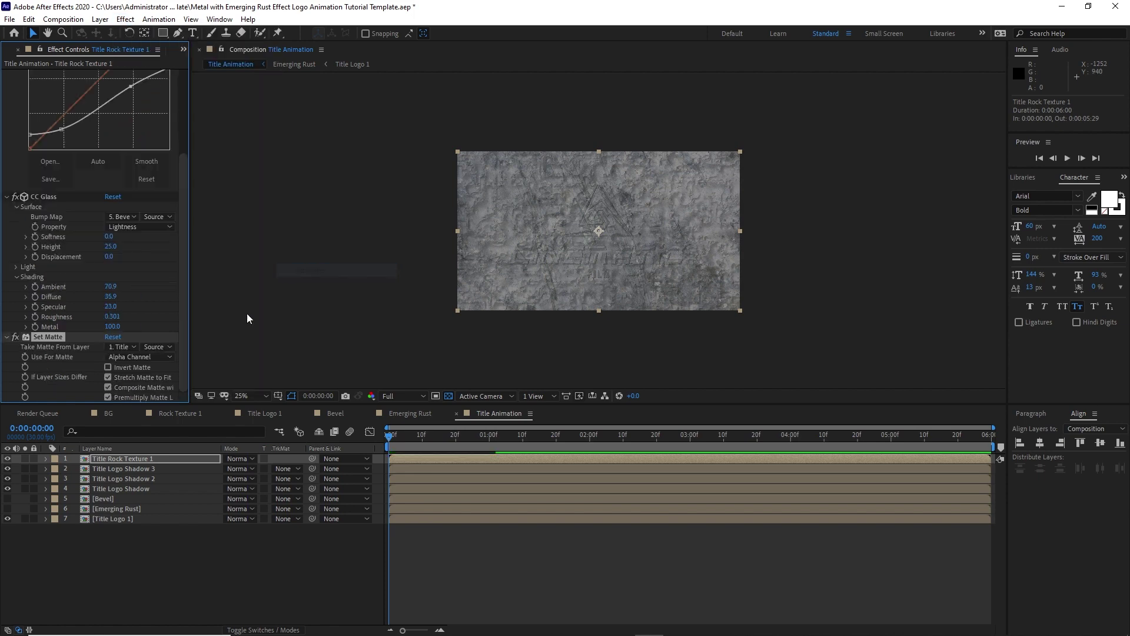
pyautogui.click(118, 348)
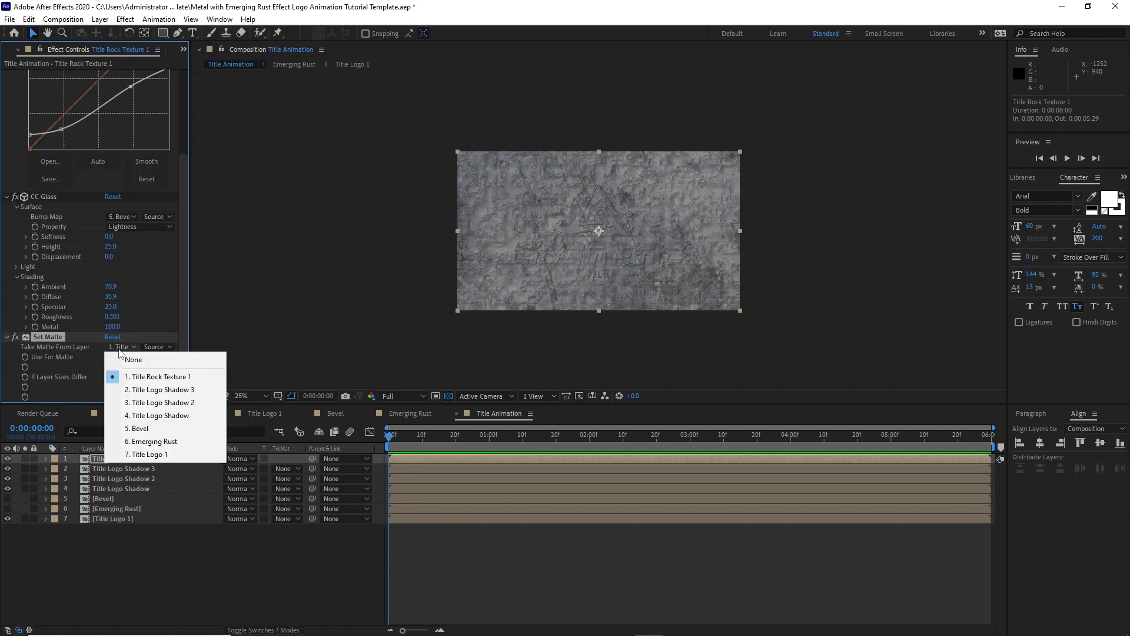
pyautogui.click(165, 455)
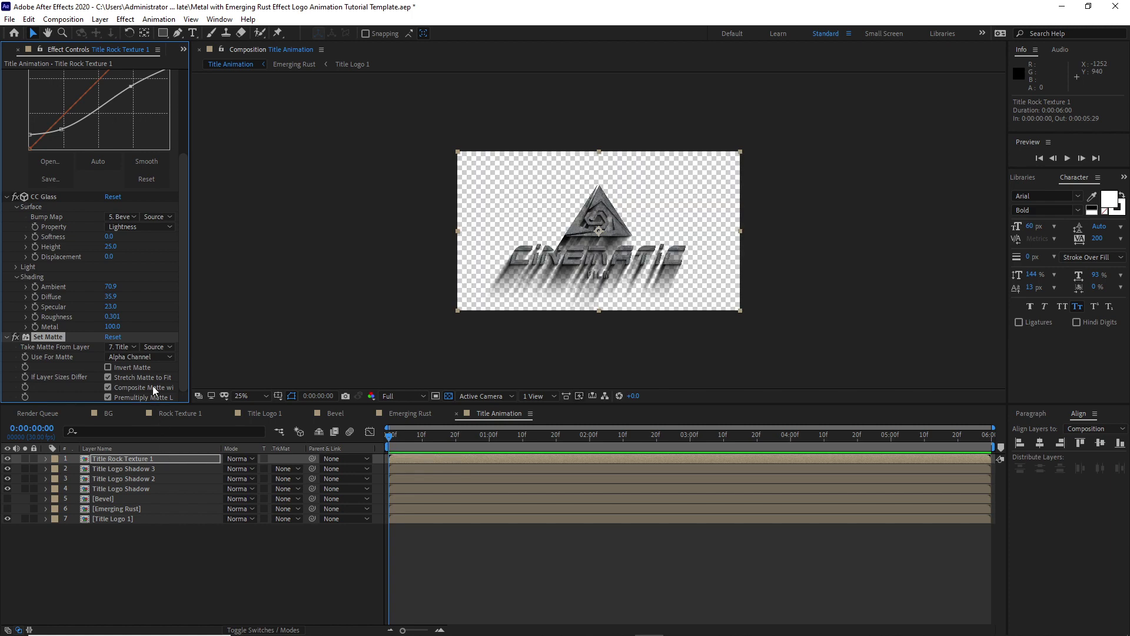
pyautogui.click(449, 396)
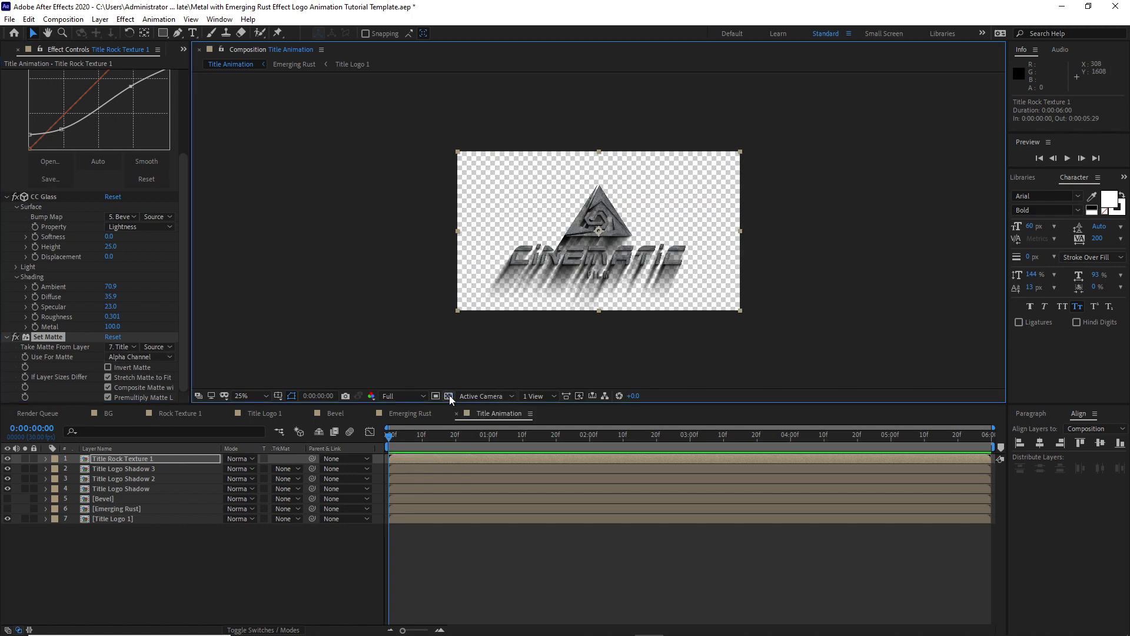
# - Duplicate Title Rock Texture 1, place the copy below the original and remove the copy's Curves effect
pyautogui.click(112, 459)
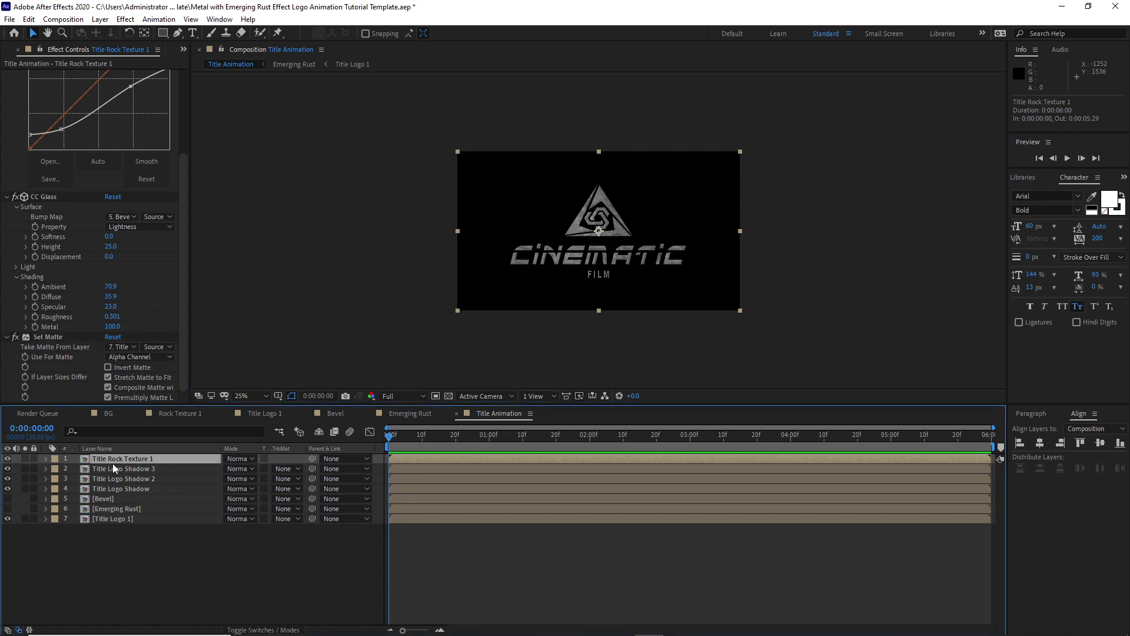
pyautogui.hotkey('ctrl', 'd')
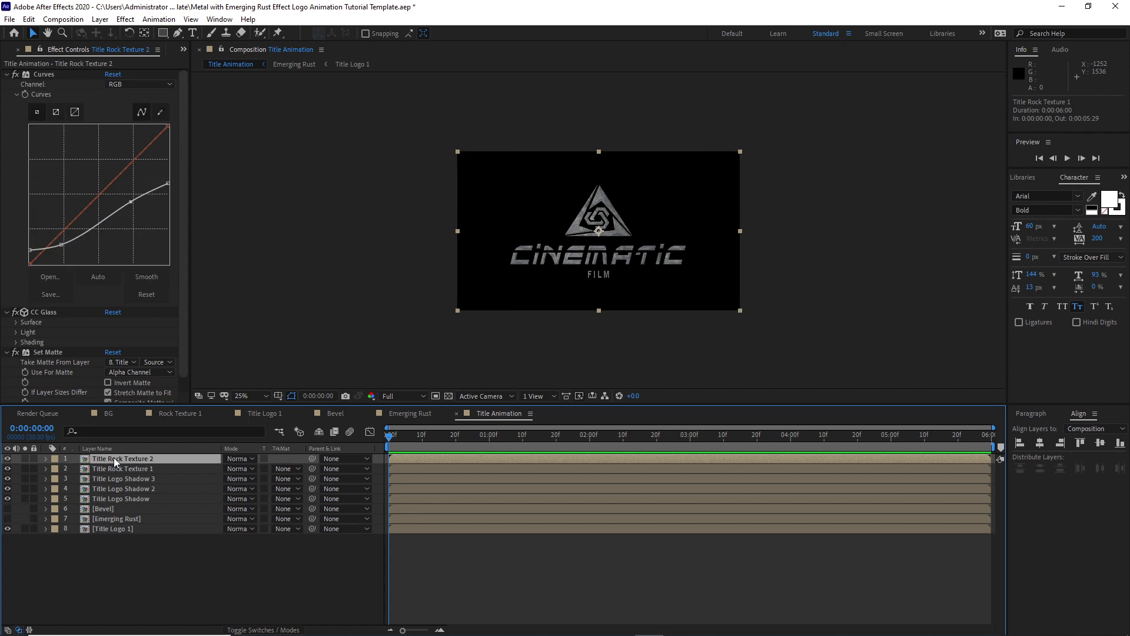
pyautogui.moveTo(114, 458); pyautogui.dragTo(113, 469)
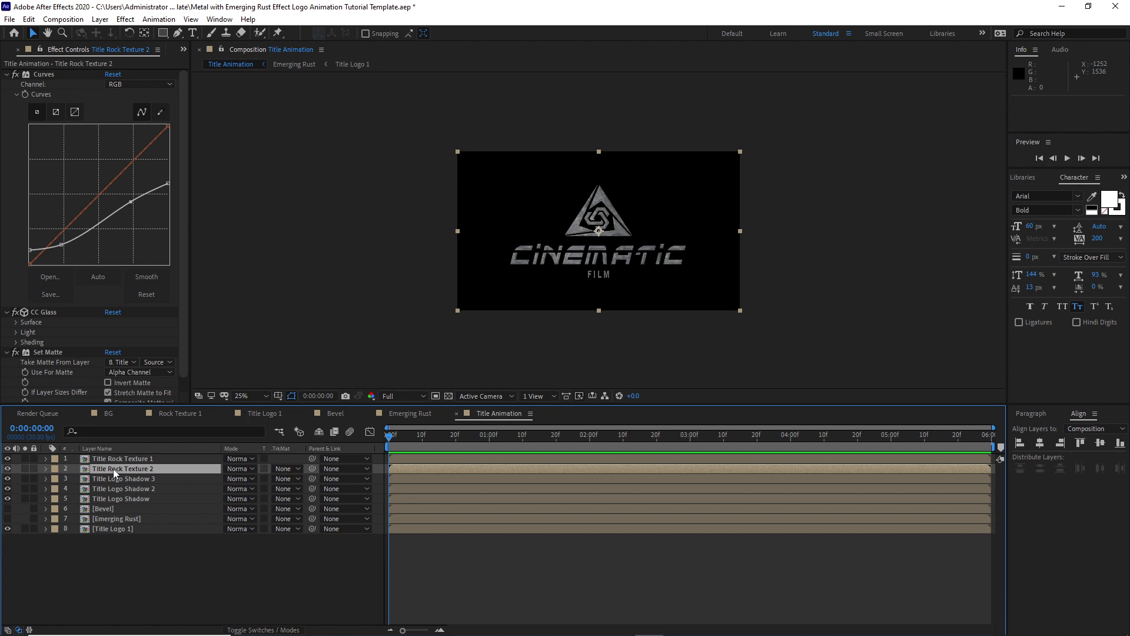
pyautogui.click(48, 75)
pyautogui.press('Delete')
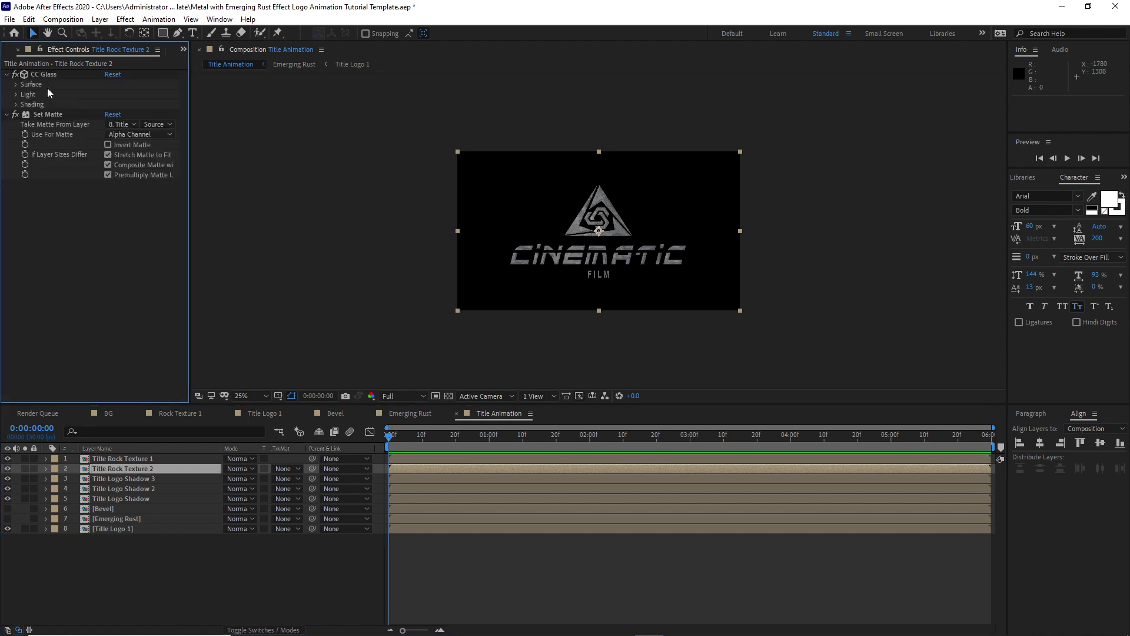
# - Apply CC Radial Blur to Title Rock Texture 2 with the type Fading Zoom
pyautogui.click(125, 19)
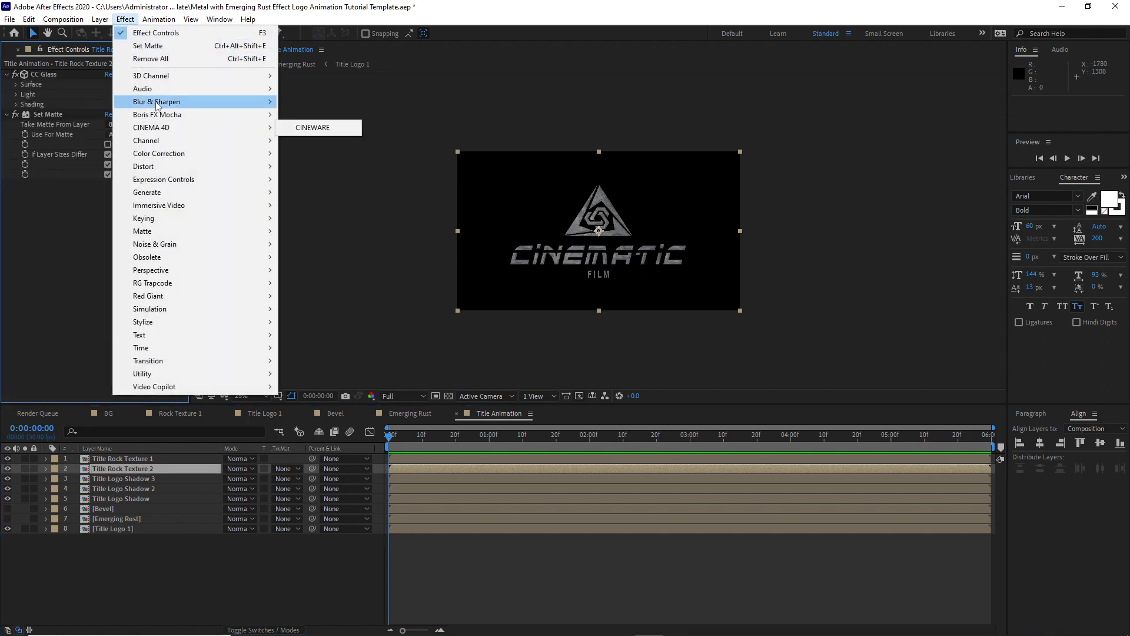
pyautogui.moveTo(235, 101)
pyautogui.click(305, 154)
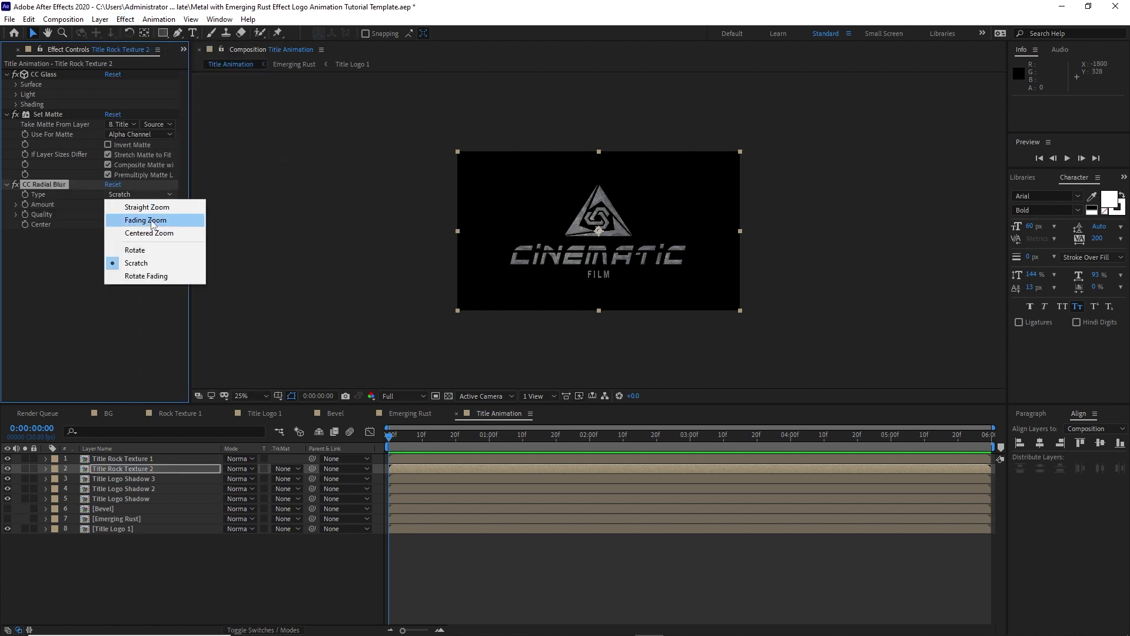
pyautogui.click(152, 224)
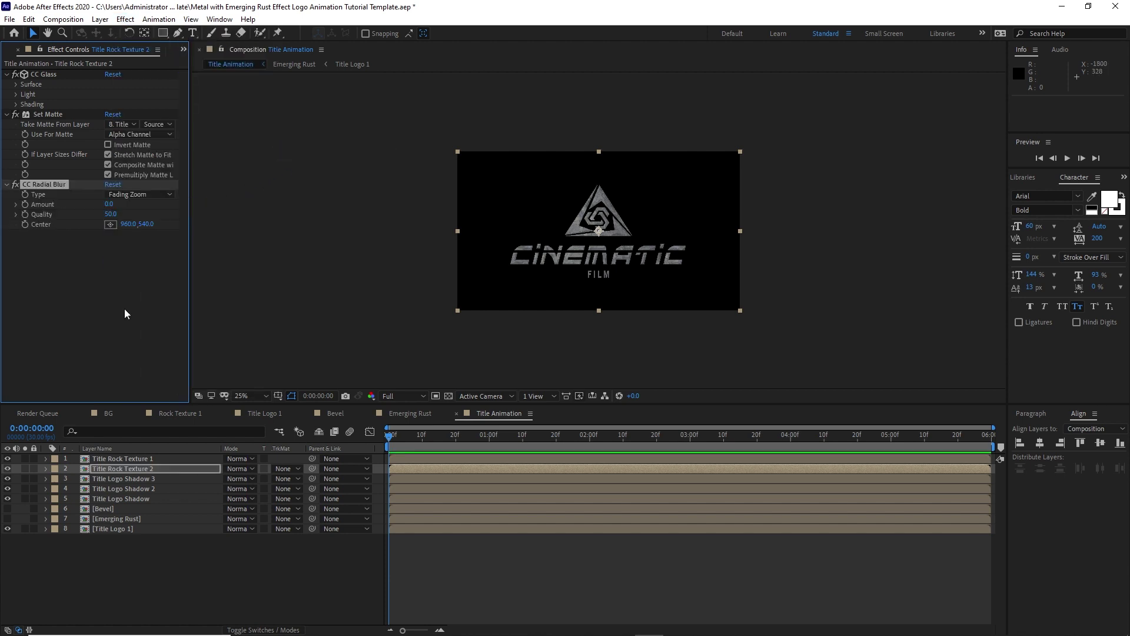
# - Set the CC Glass shading of Title Rock Texture 2 to ambient 50, diffuse 50, specular 50 and roughness 0.025
pyautogui.click(16, 106)
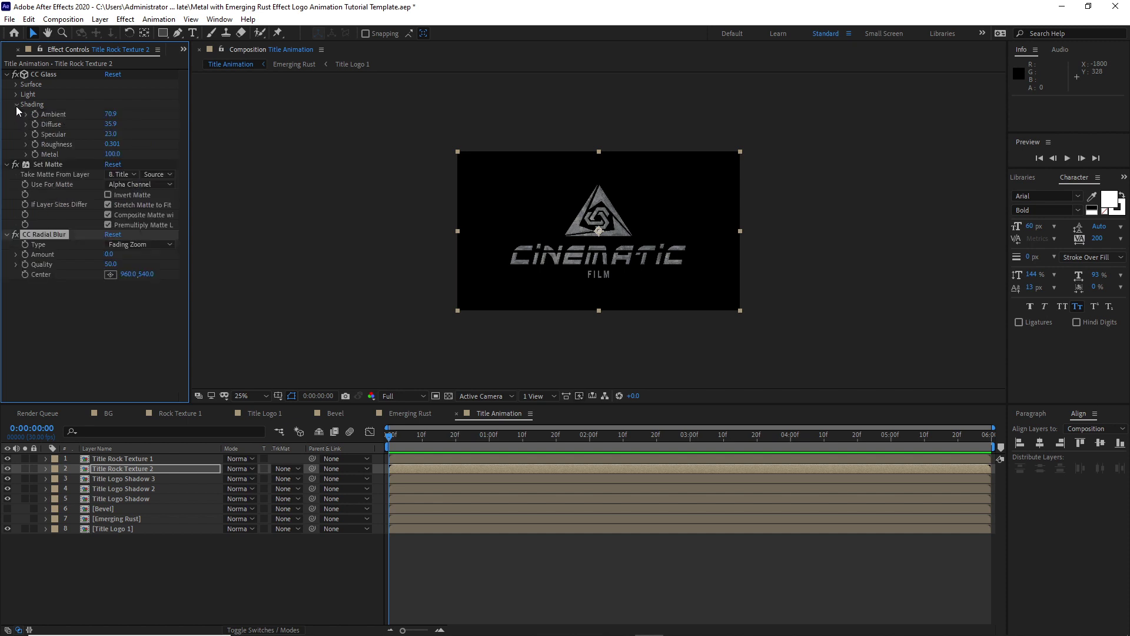
pyautogui.click(111, 114)
pyautogui.write('50')
pyautogui.press('Tab')
pyautogui.write('5')
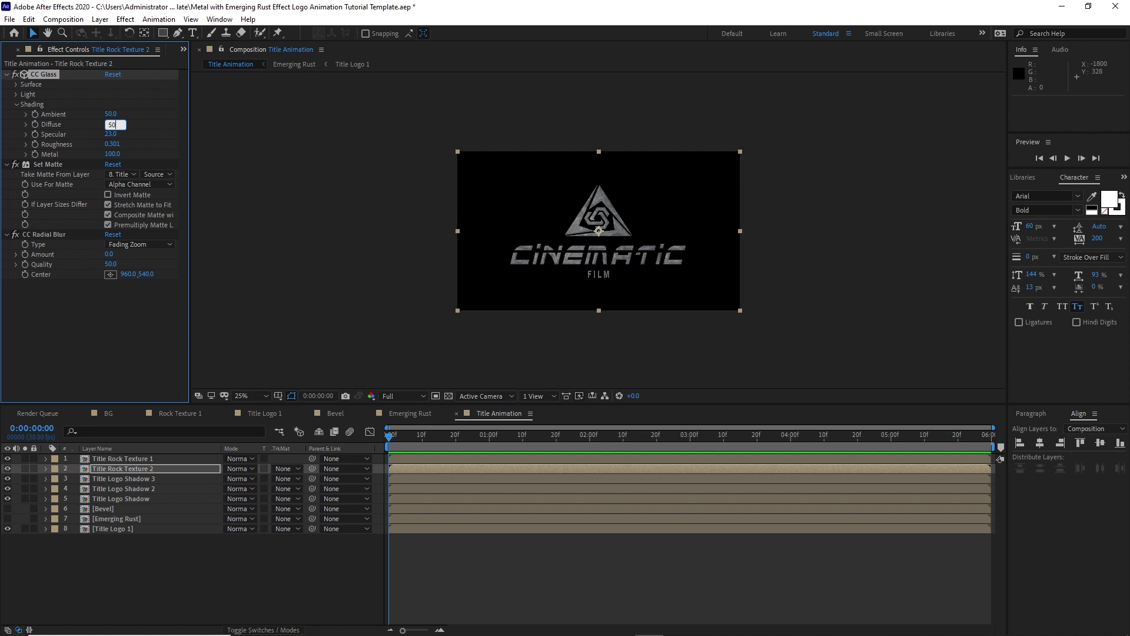
pyautogui.write('0')
pyautogui.press('Tab')
pyautogui.write('5')
pyautogui.press('Tab')
pyautogui.write('.0')
pyautogui.press('Return')
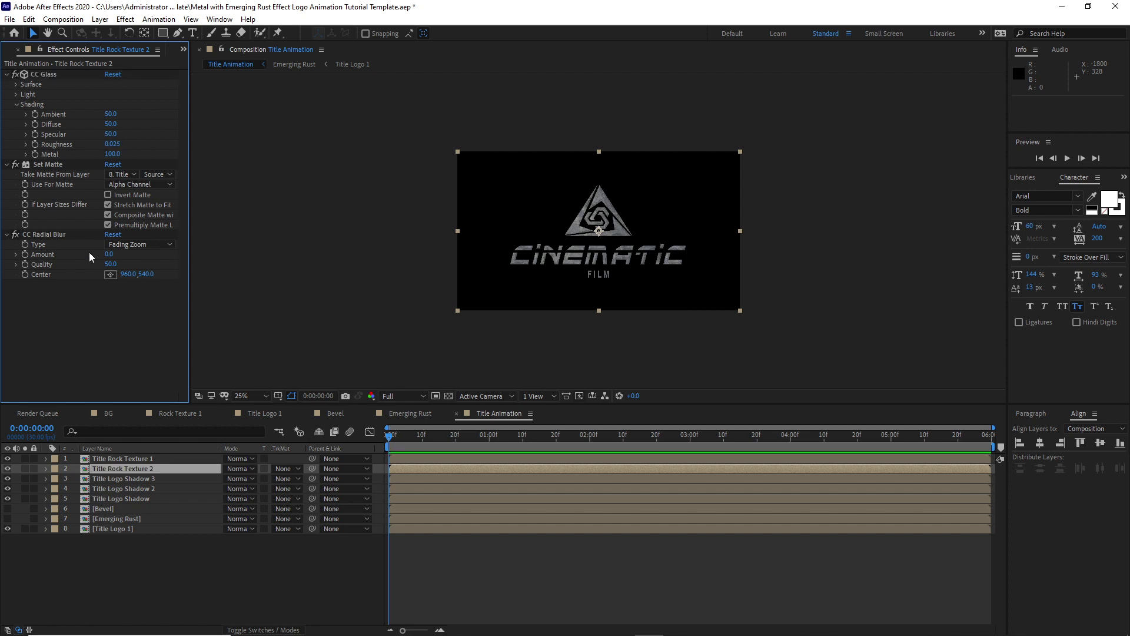
# - Set the CC Radial Blur amount of Title Rock Texture 2 to -8
pyautogui.click(110, 255)
pyautogui.write('-8')
pyautogui.press('Return')
# - Apply Curves to Title Rock Texture 2, pulling the RGB white point far down and bending the curve close to black
pyautogui.click(125, 18)
pyautogui.moveTo(174, 154)
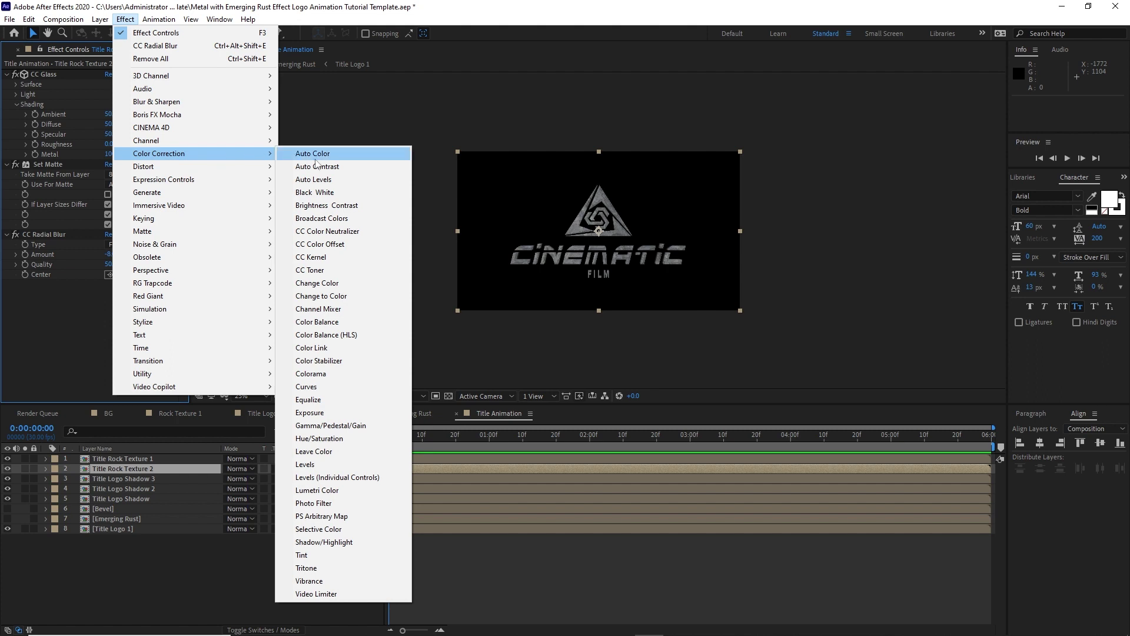
pyautogui.click(337, 388)
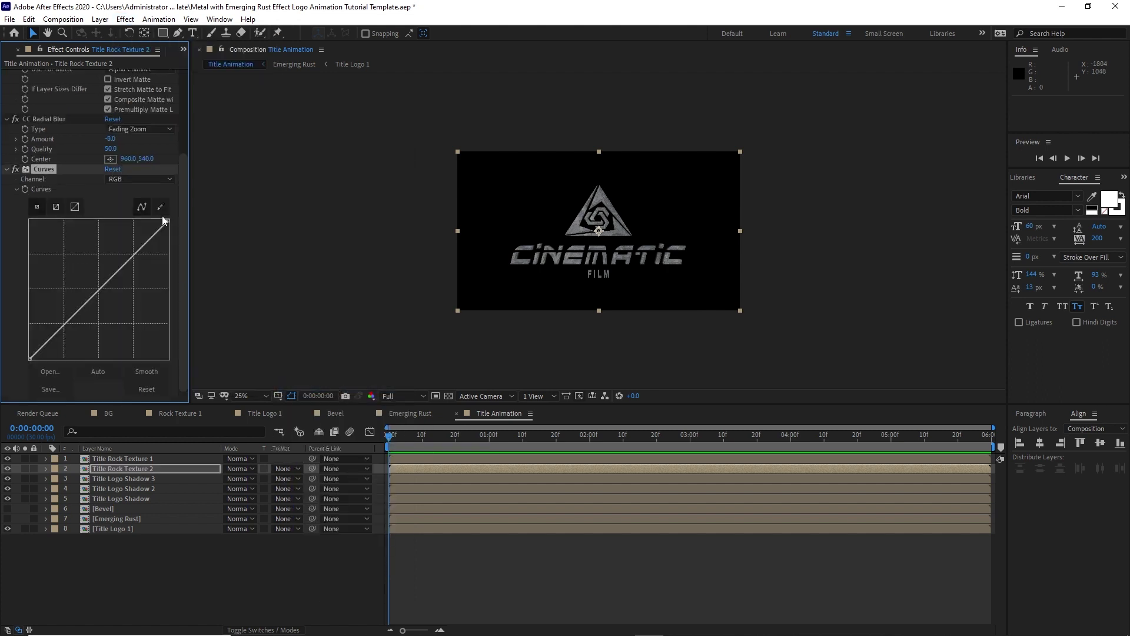
pyautogui.moveTo(169, 221); pyautogui.dragTo(172, 340)
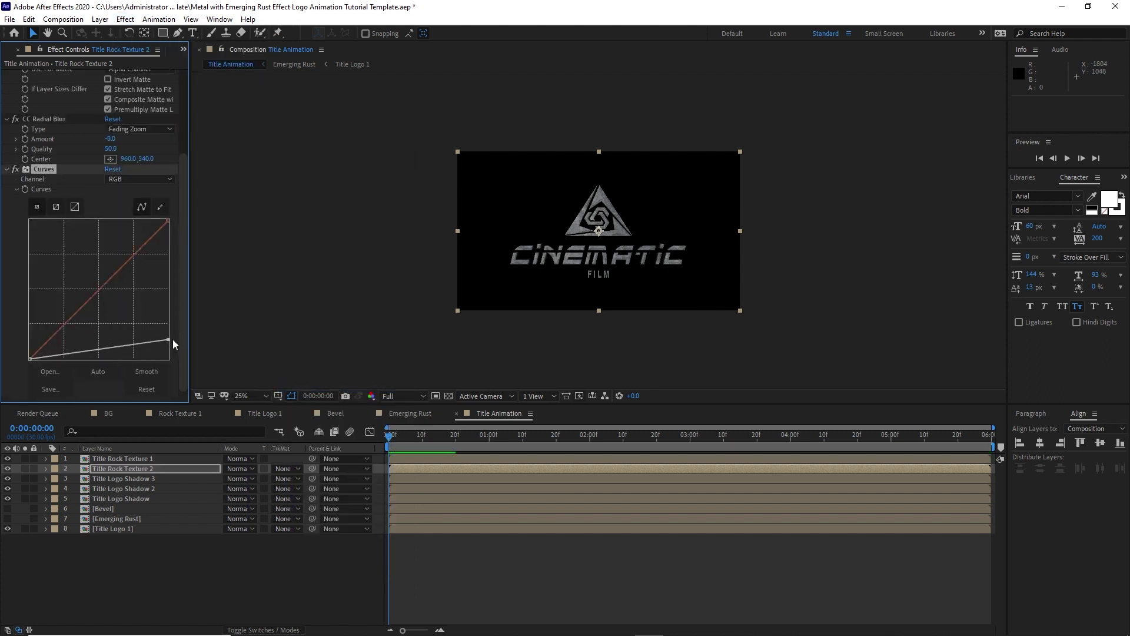
pyautogui.moveTo(66, 354); pyautogui.dragTo(146, 350)
pyautogui.click(68, 356)
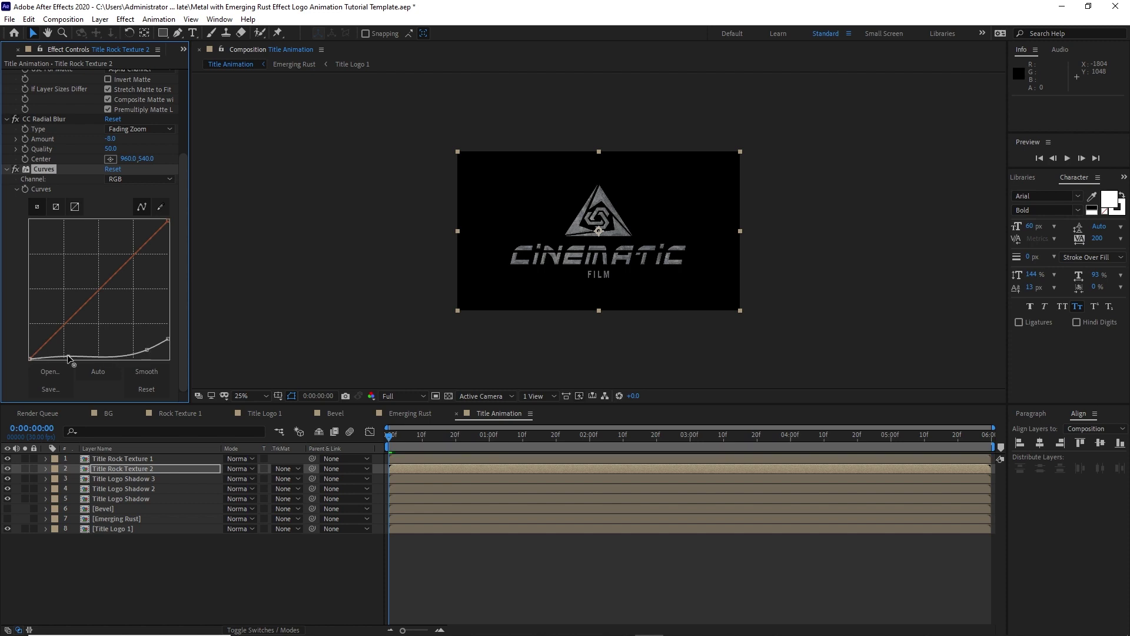
# - Add the Rock Texture 1 composition as the topmost layer of Title Animation
pyautogui.press('.')
pyautogui.click(183, 50)
pyautogui.click(193, 66)
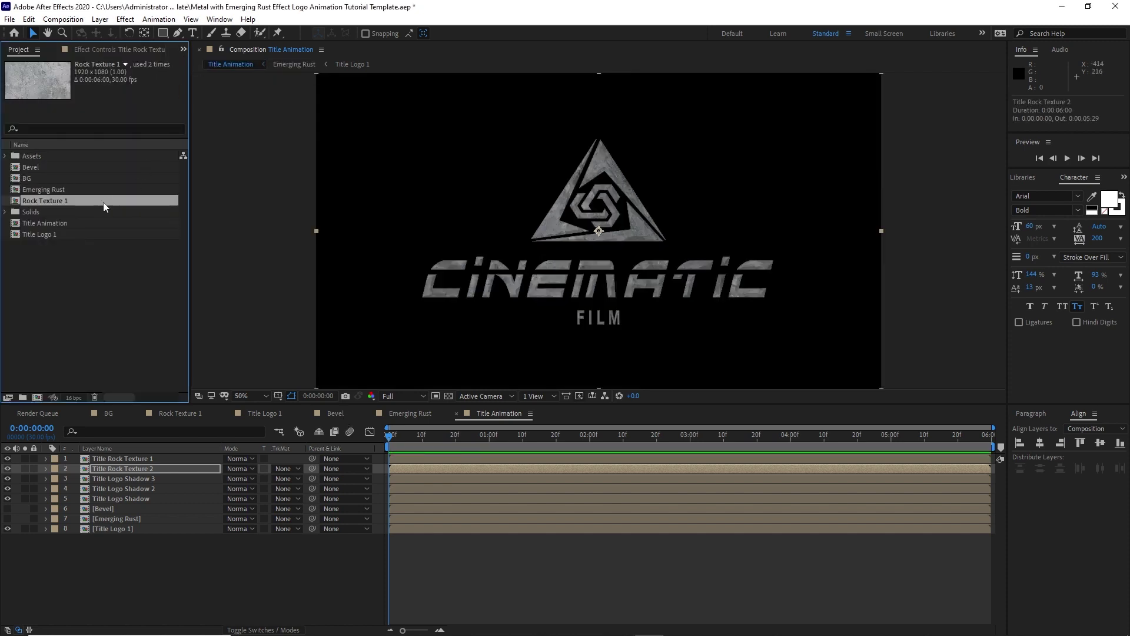
pyautogui.moveTo(86, 199); pyautogui.dragTo(125, 456)
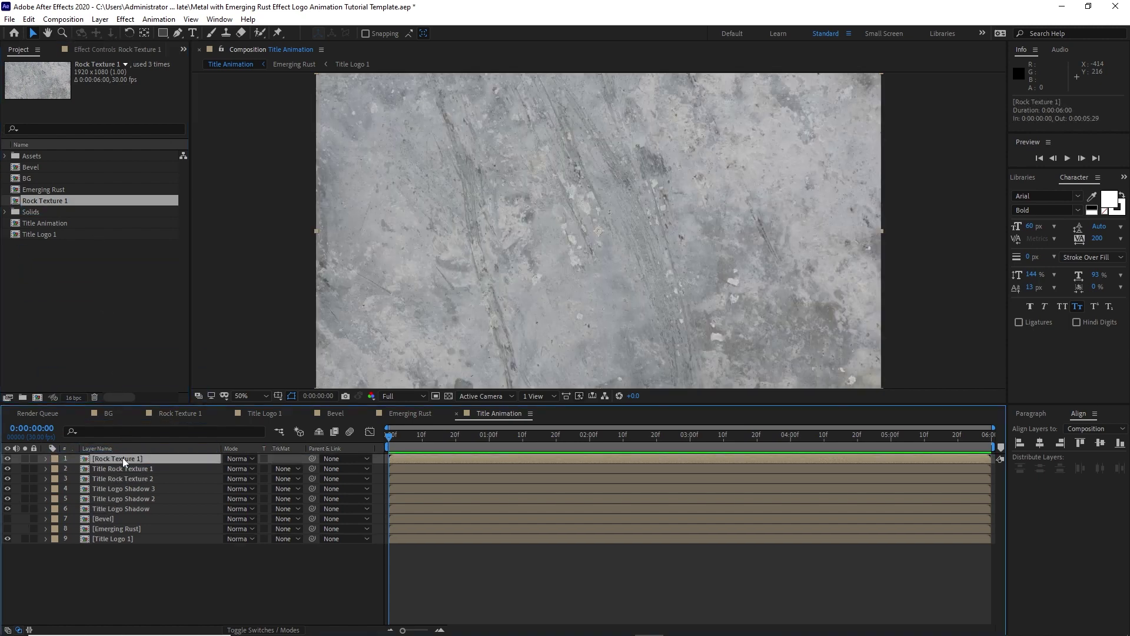
# - Give the new Rock Texture 1 layer an Inner Shadow style with an angle of 98.4° and 100% opacity
pyautogui.click(99, 19)
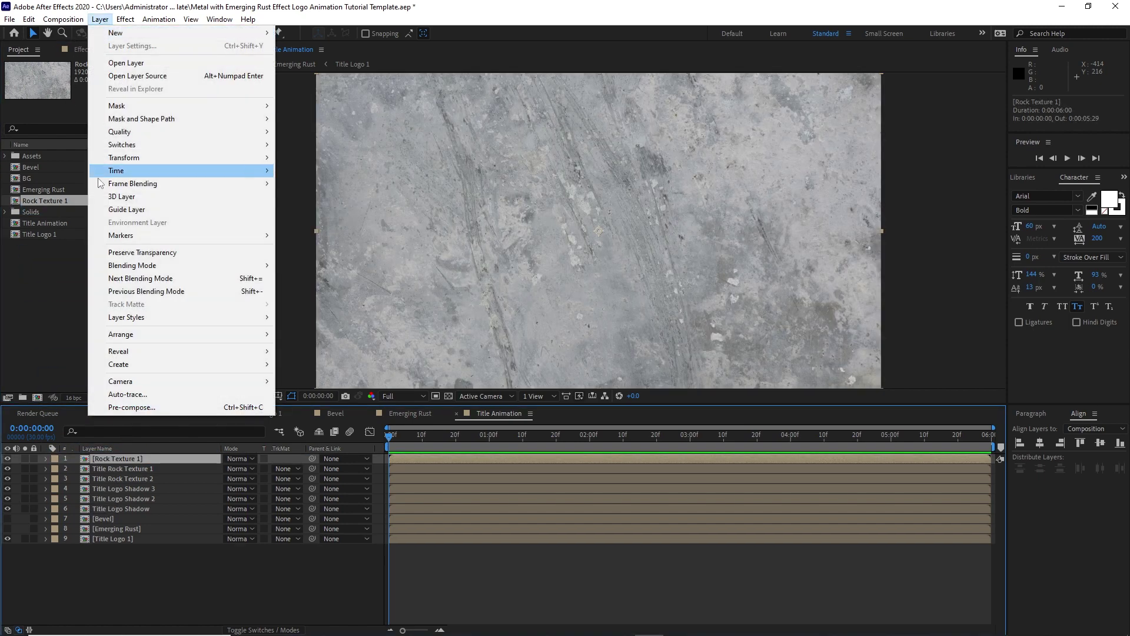
pyautogui.moveTo(201, 323)
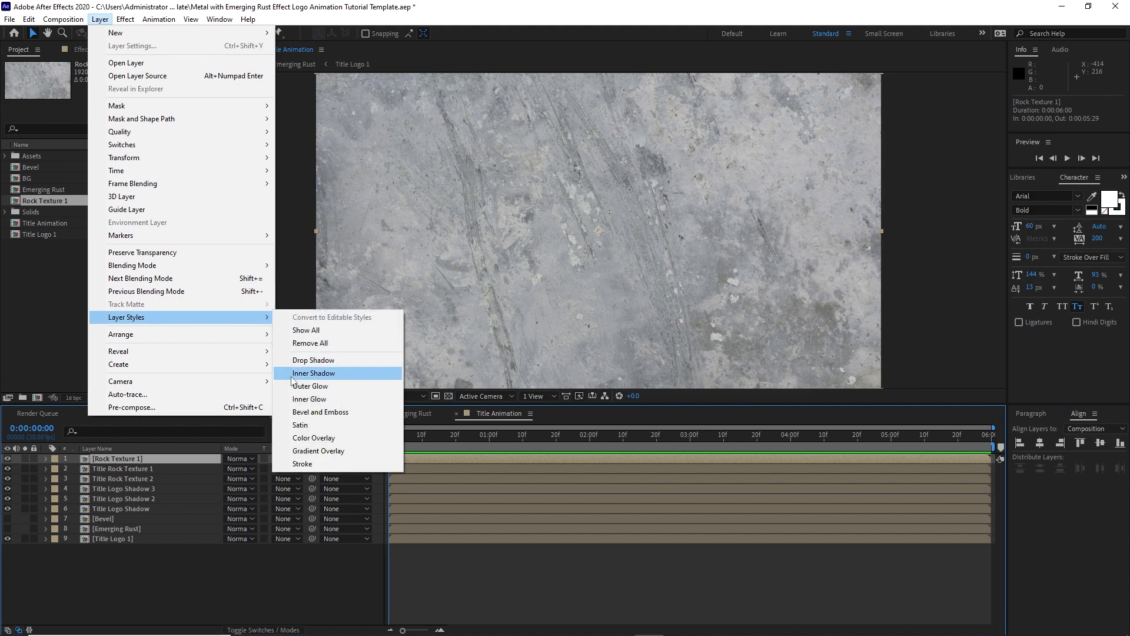
pyautogui.click(313, 373)
pyautogui.click(66, 500)
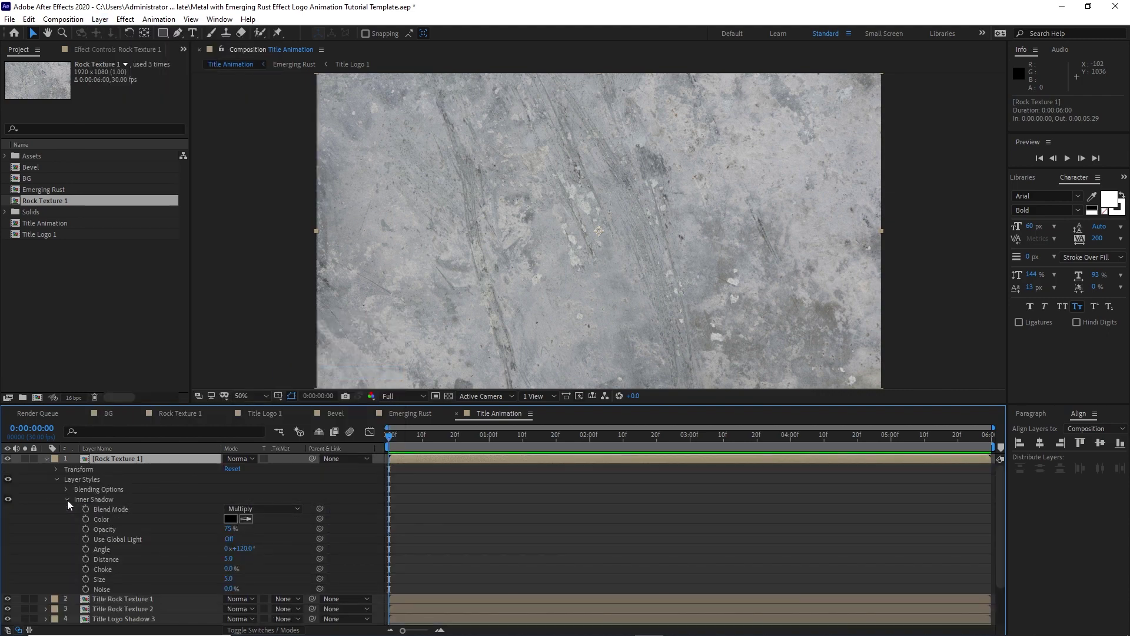
pyautogui.click(242, 548)
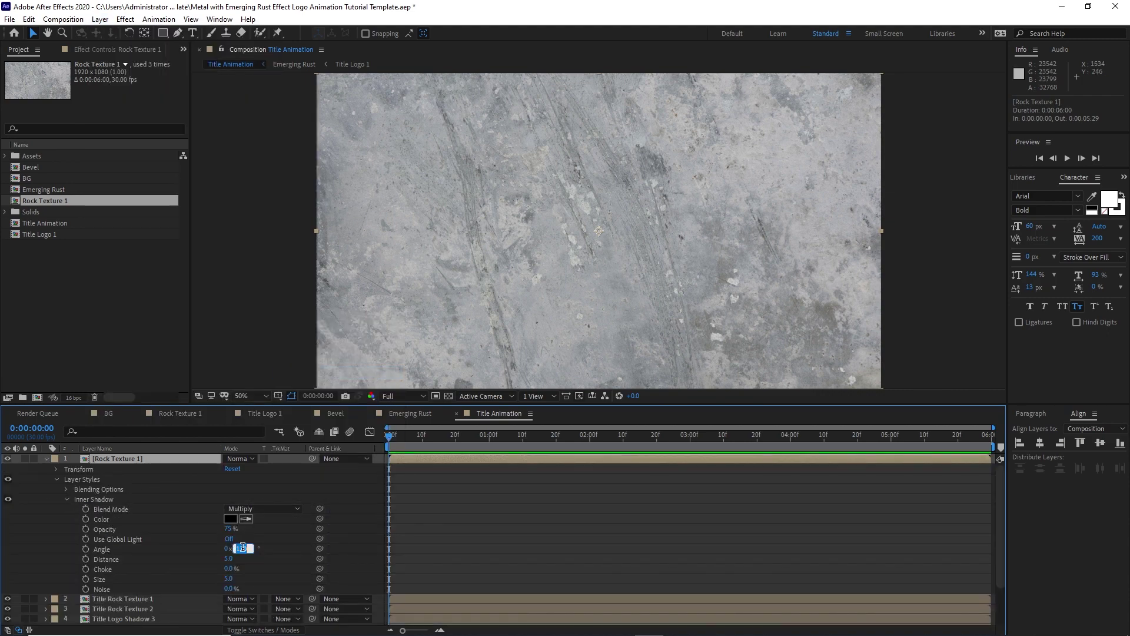
pyautogui.write('98.4')
pyautogui.press('Return')
pyautogui.moveTo(228, 529); pyautogui.dragTo(267, 530)
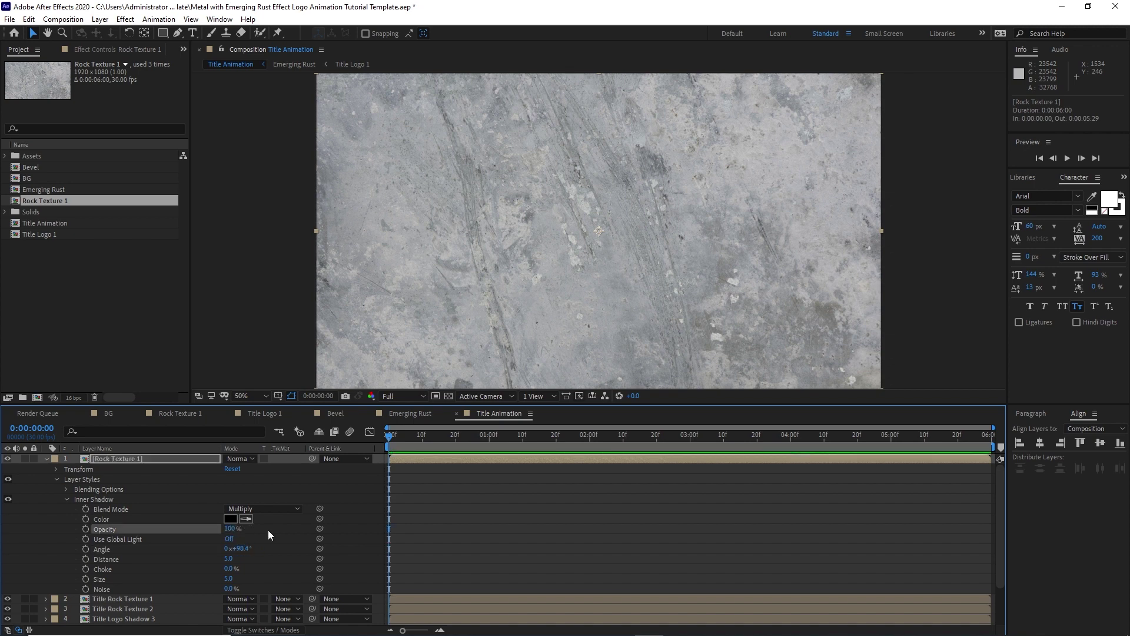
pyautogui.click(66, 499)
pyautogui.click(57, 479)
pyautogui.click(47, 458)
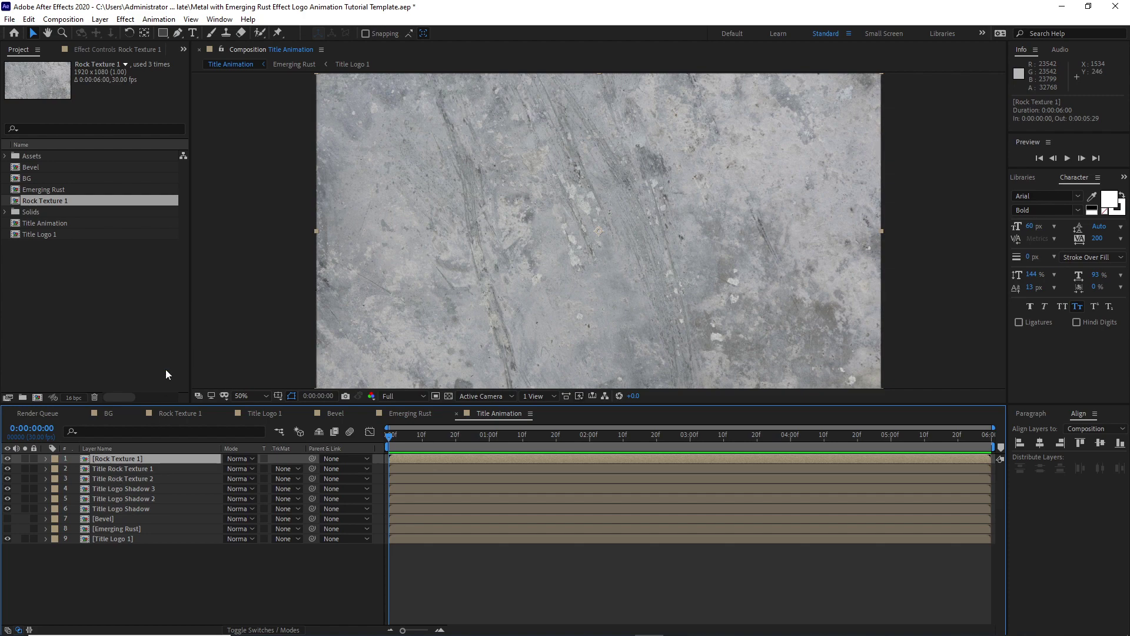
# - Apply CC Glass to Rock Texture 1 with the Emerging Rust layer as its bump map
pyautogui.click(125, 18)
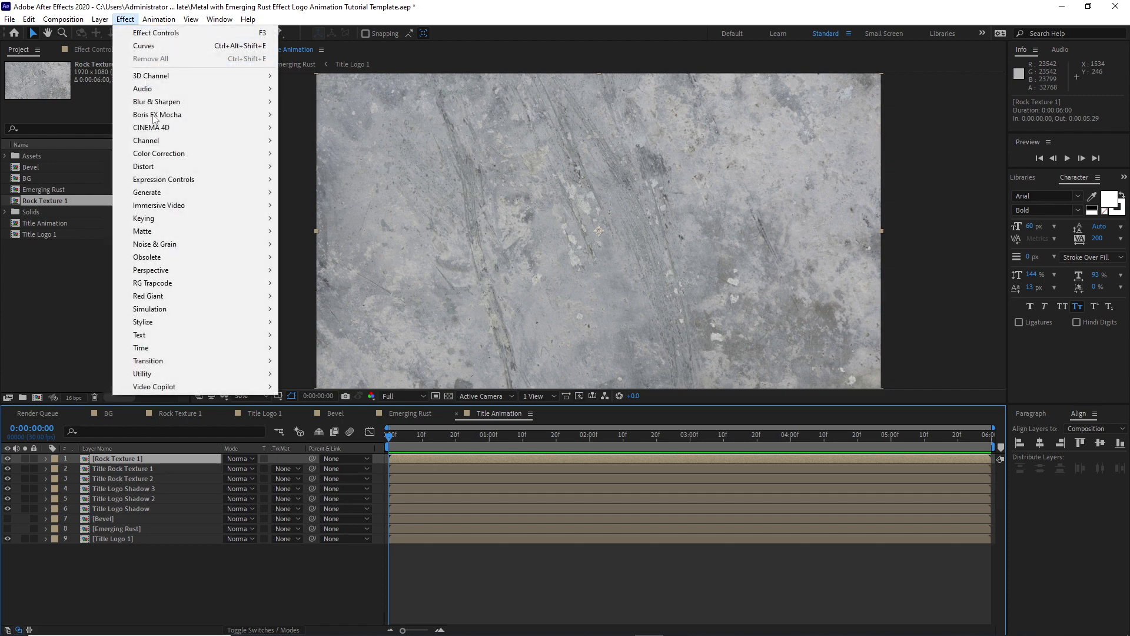
pyautogui.moveTo(196, 322)
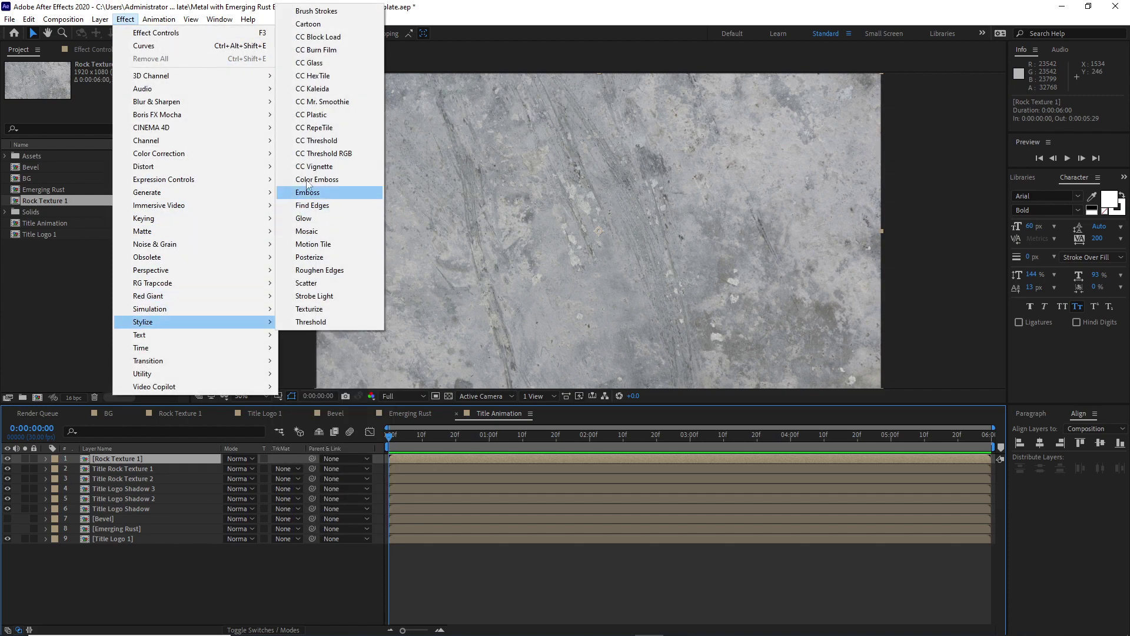
pyautogui.click(316, 66)
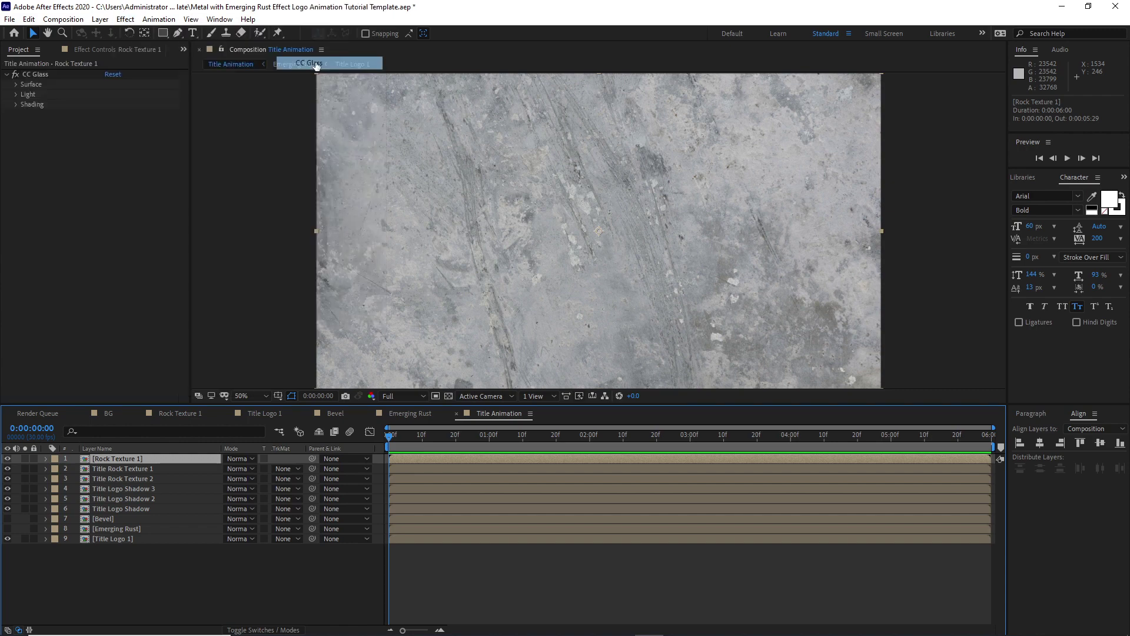
pyautogui.click(17, 86)
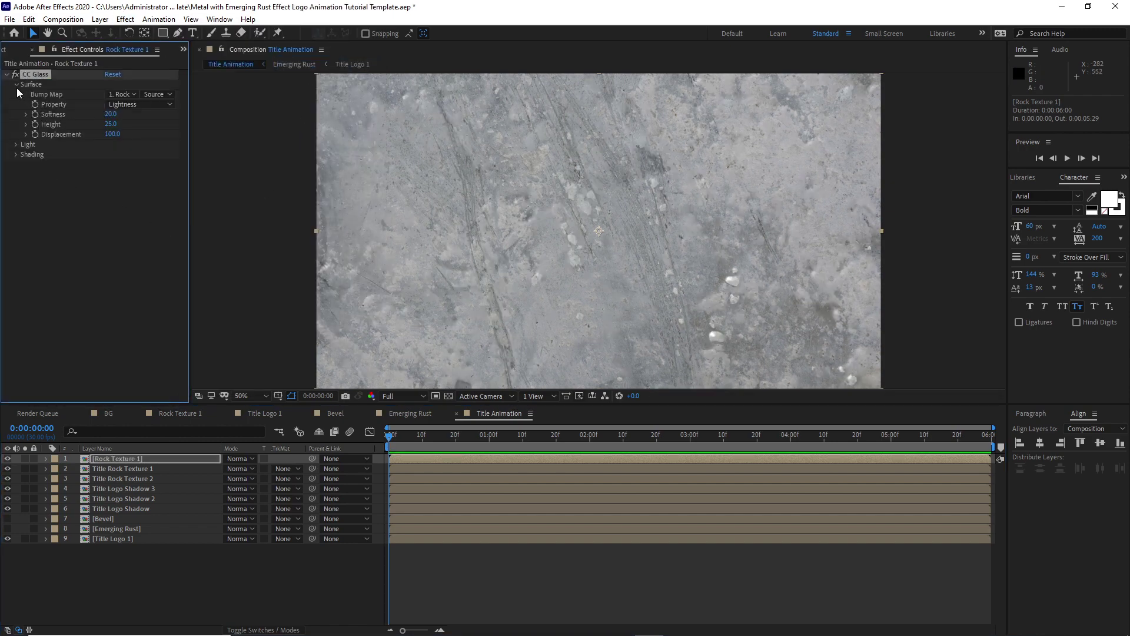
pyautogui.click(131, 96)
pyautogui.click(147, 214)
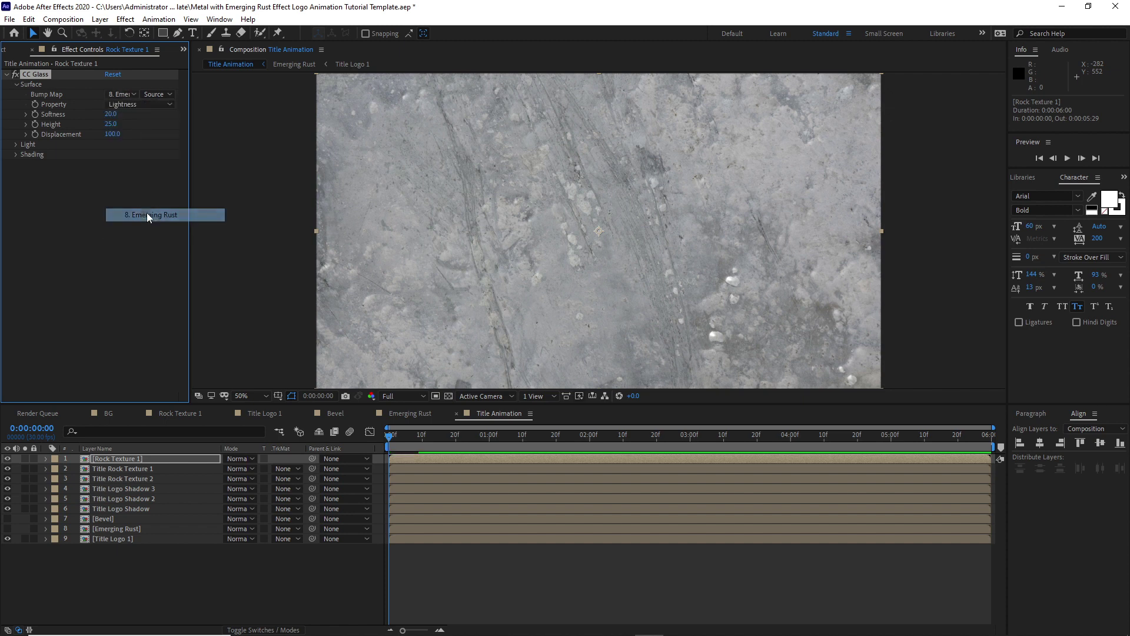
# - Set the CC Glass surface of Rock Texture 1 to softness 0, height 25 and displacement 100
pyautogui.click(111, 115)
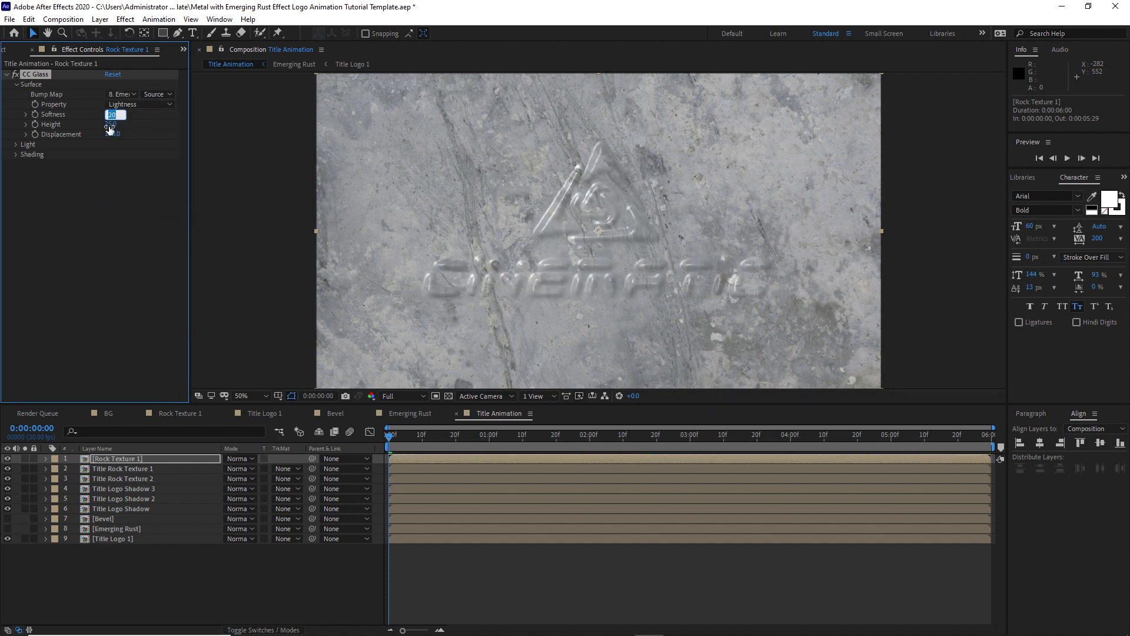
pyautogui.write('0')
pyautogui.press('Tab')
pyautogui.write('25')
pyautogui.press('Tab')
pyautogui.write('0')
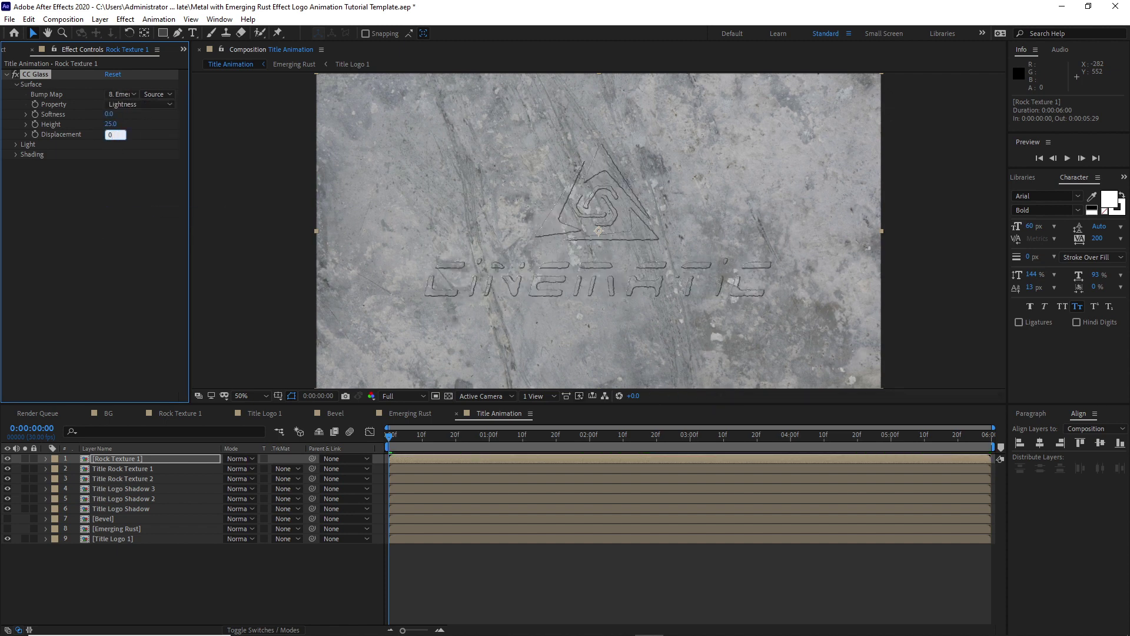
pyautogui.write(':00')
pyautogui.press('Return')
# - Make the CC Glass effect on Rock Texture 1 use AE Lights and collapse its settings
pyautogui.click(16, 144)
pyautogui.click(135, 154)
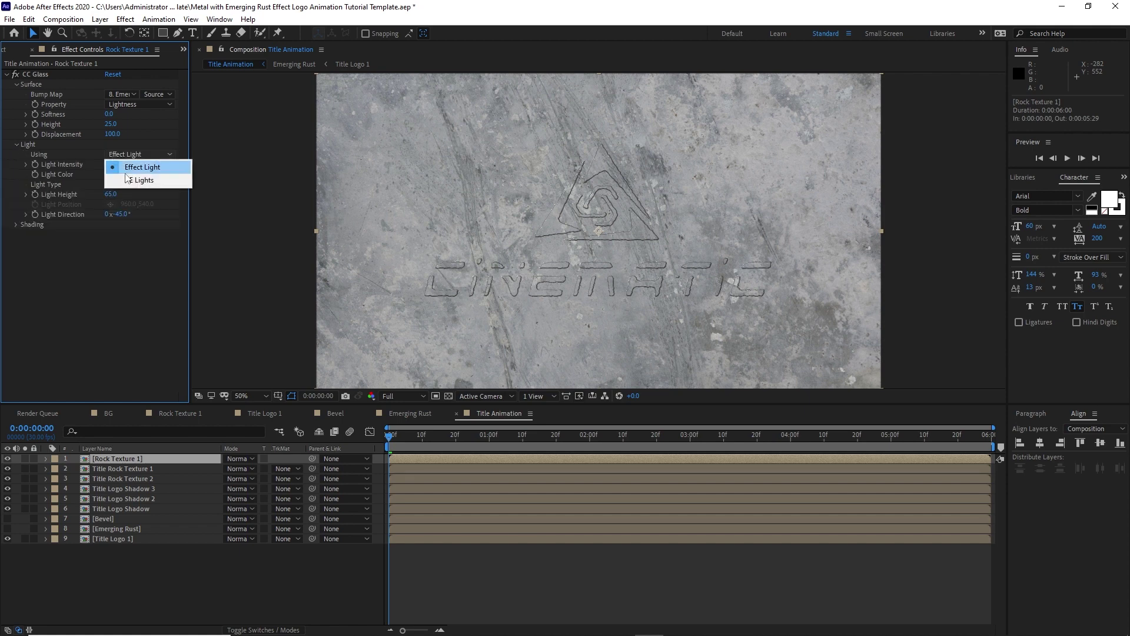
pyautogui.click(131, 180)
pyautogui.click(17, 145)
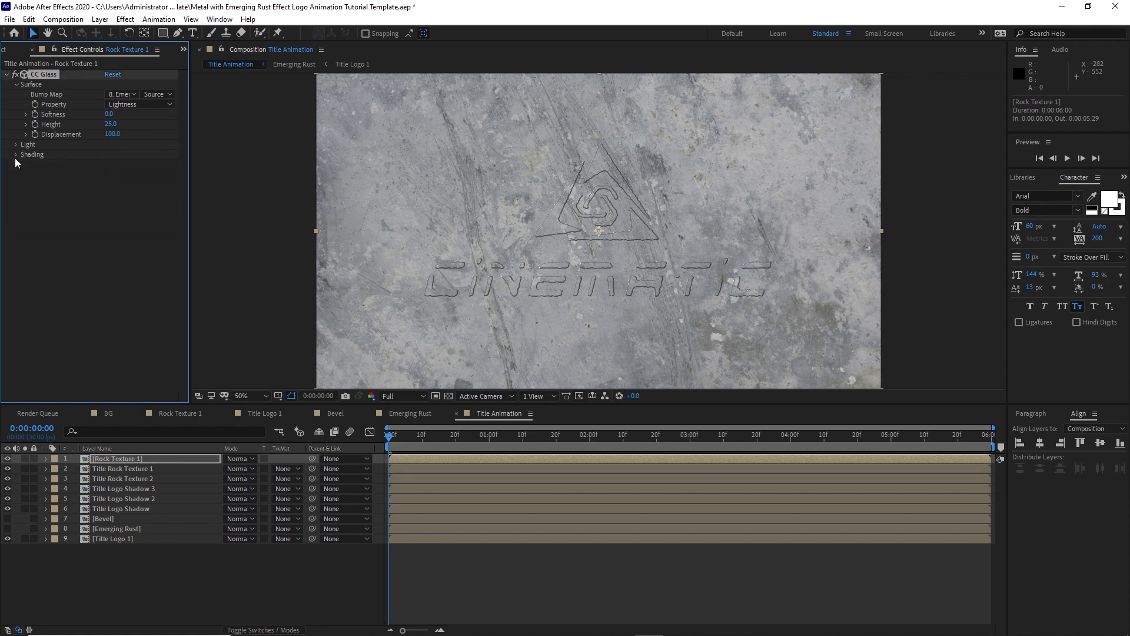
pyautogui.click(13, 86)
pyautogui.click(7, 74)
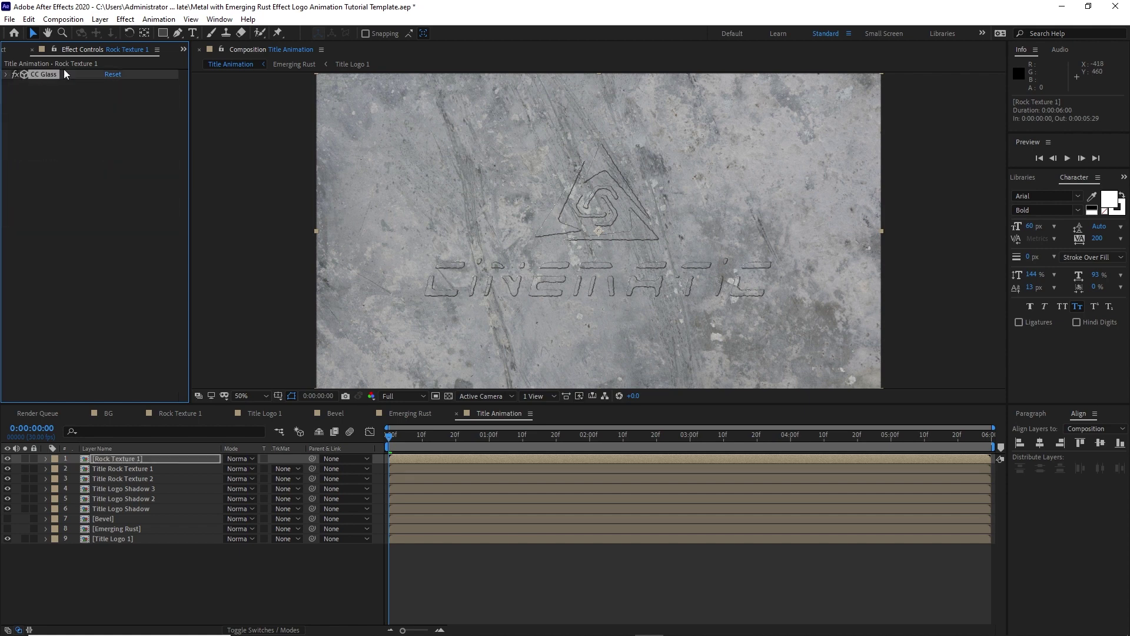
# - Apply Set Matte to Rock Texture 1, taking the matte from the Title Logo 1 layer
pyautogui.click(122, 19)
pyautogui.moveTo(257, 143)
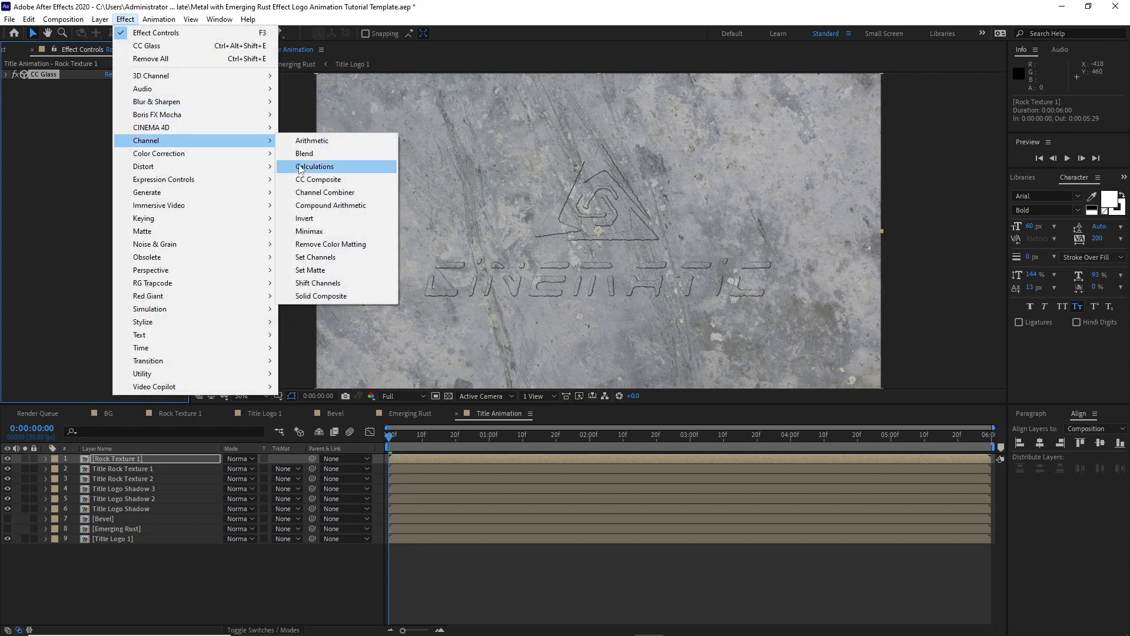
pyautogui.click(320, 272)
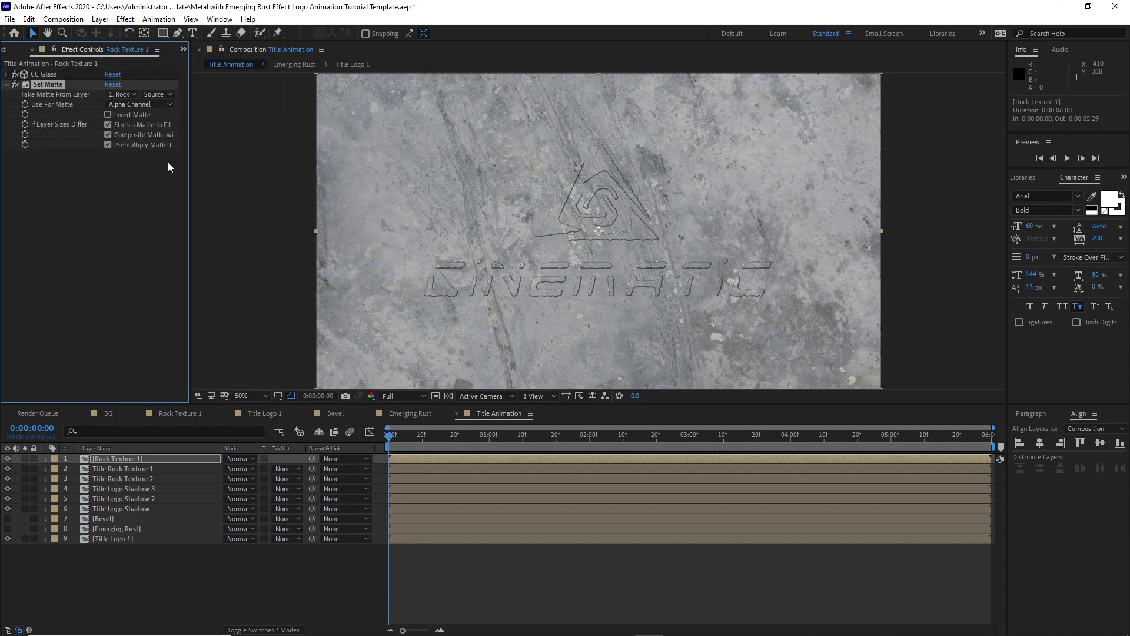
pyautogui.click(129, 96)
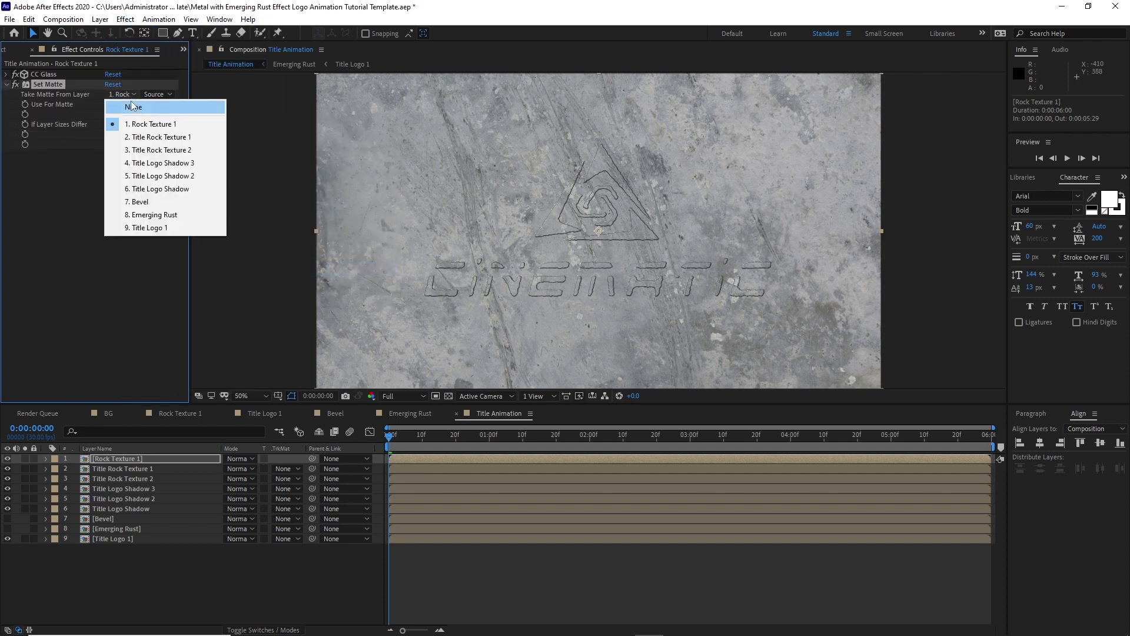
pyautogui.click(147, 227)
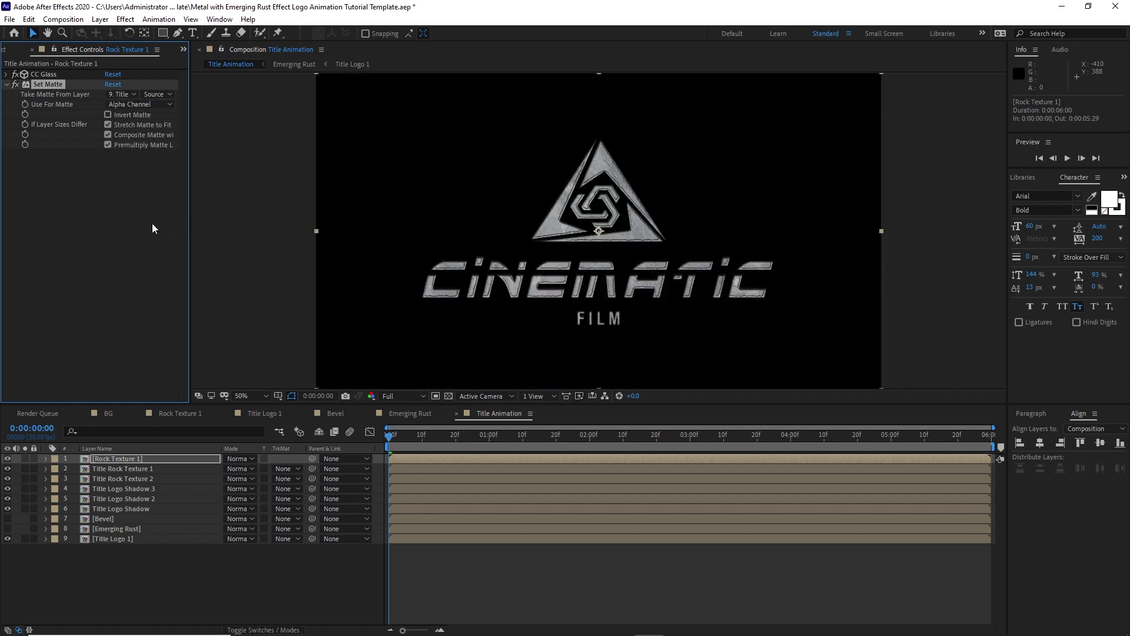
# - Duplicate Set Matte on Rock Texture 1 and have the copy use the luminance of the Emerging Rust layer
pyautogui.hotkey('ctrl', 'd')
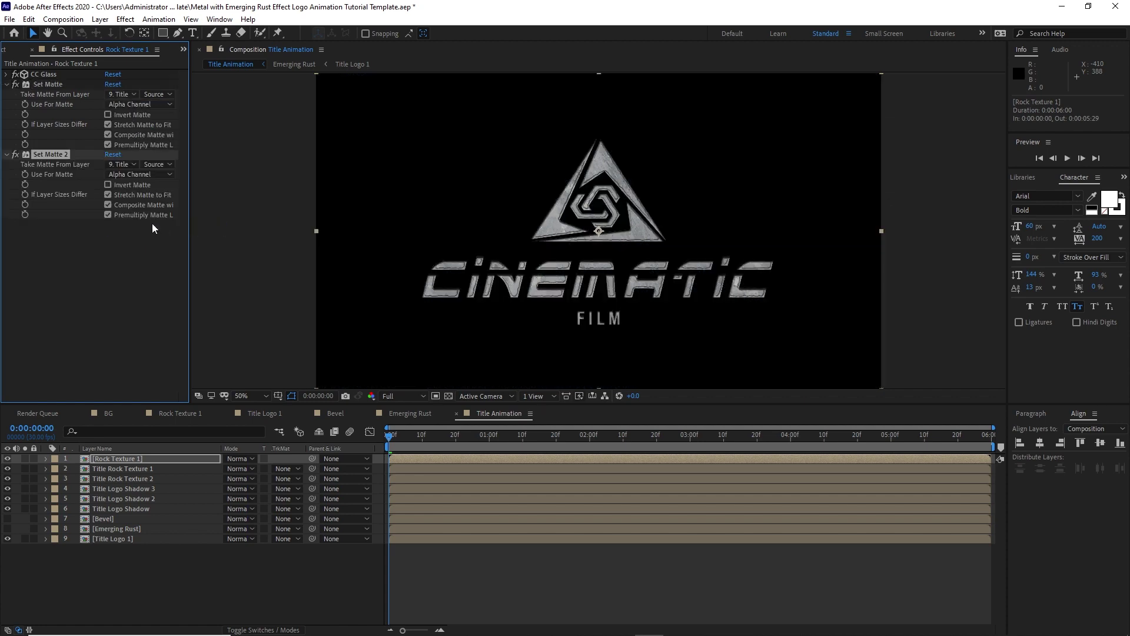
pyautogui.click(138, 165)
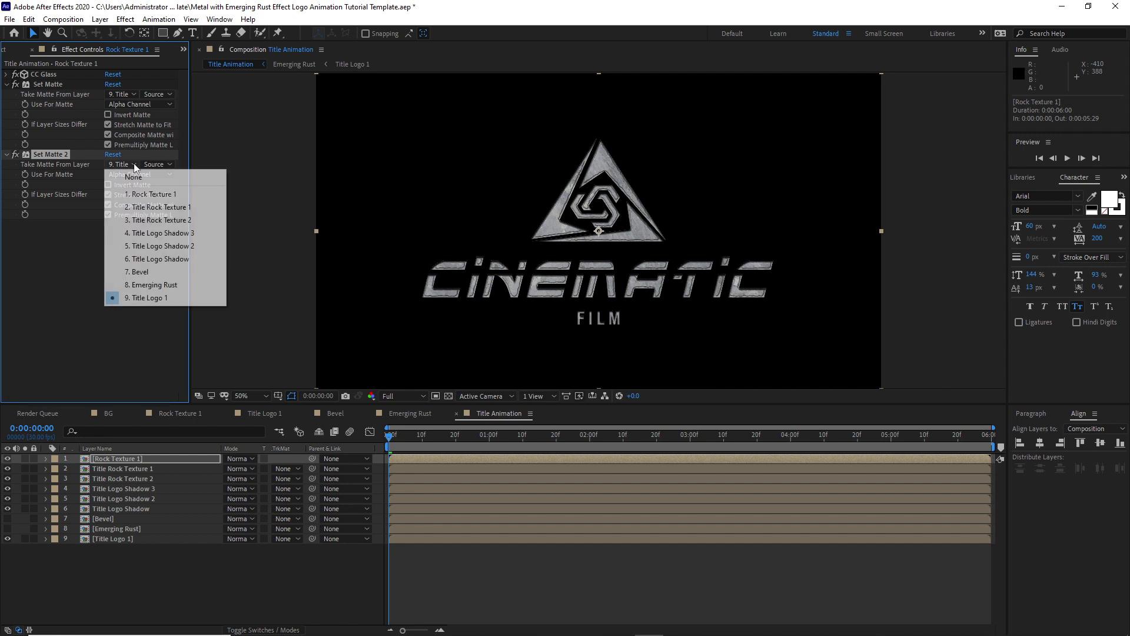
pyautogui.click(146, 285)
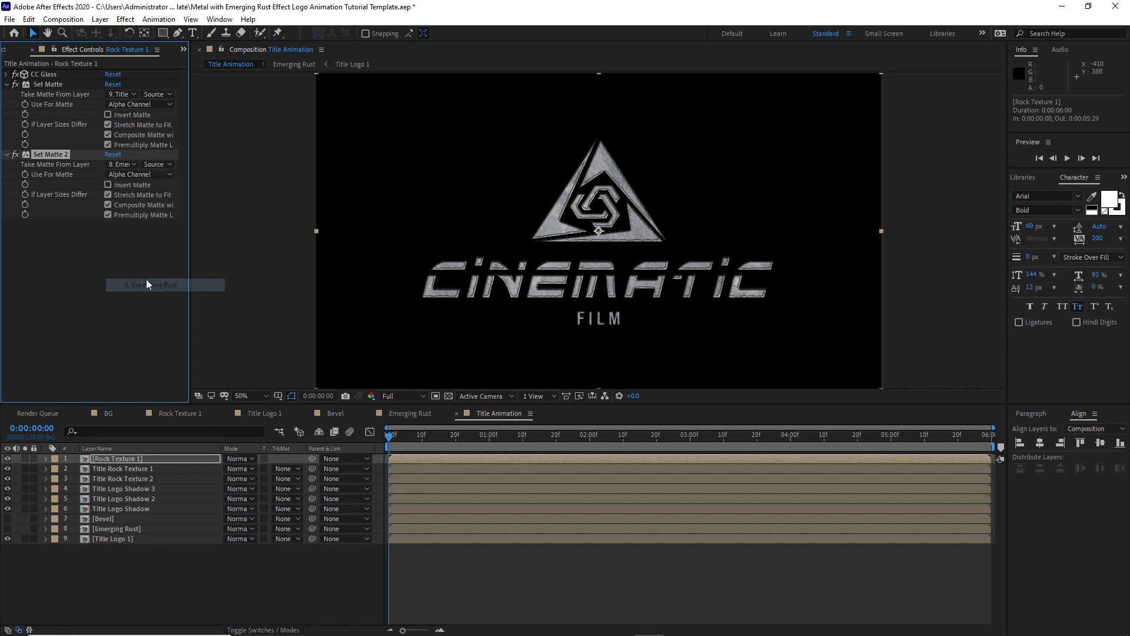
pyautogui.click(135, 176)
pyautogui.click(139, 237)
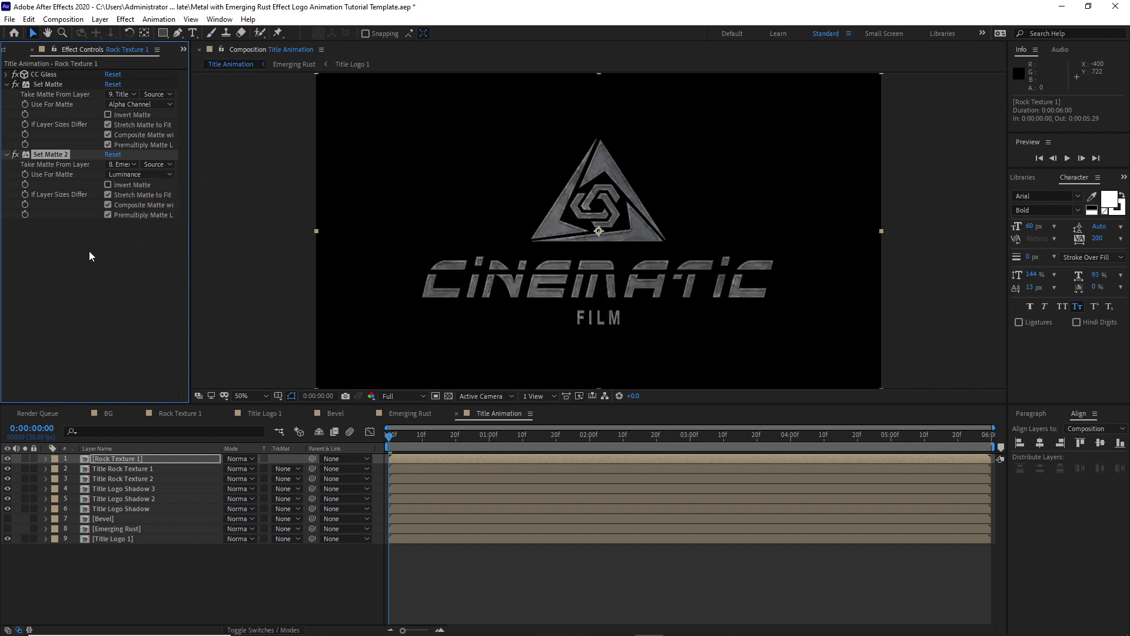
# - Apply Curves to Rock Texture 1 and bend the Alpha curve flat along the base with a steep rise near the white end
pyautogui.click(125, 19)
pyautogui.moveTo(246, 157)
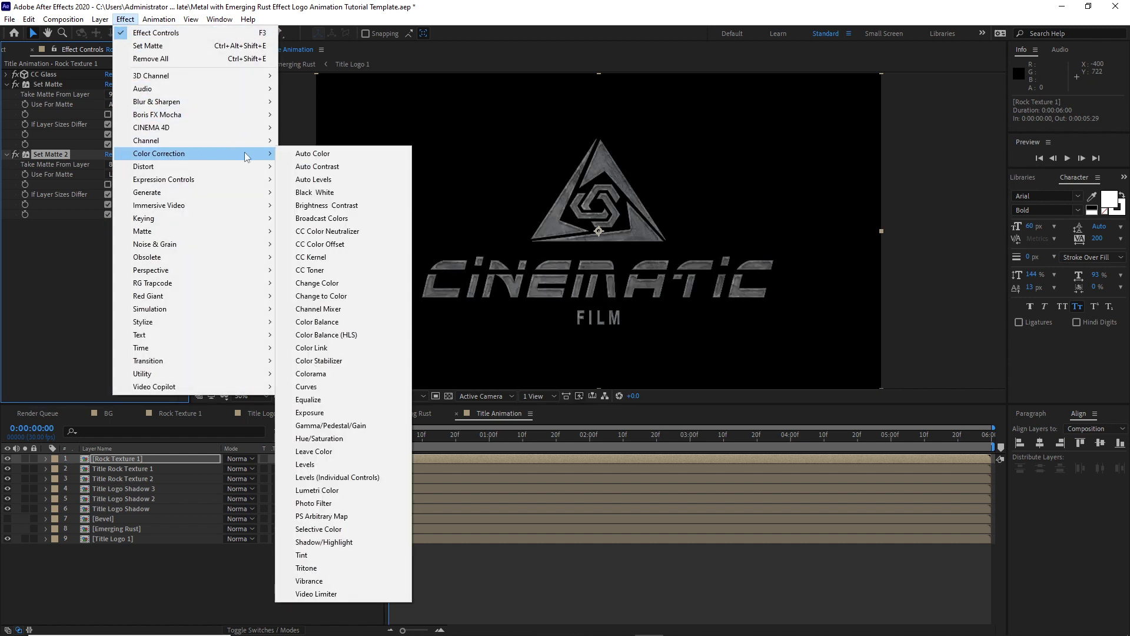
pyautogui.click(306, 386)
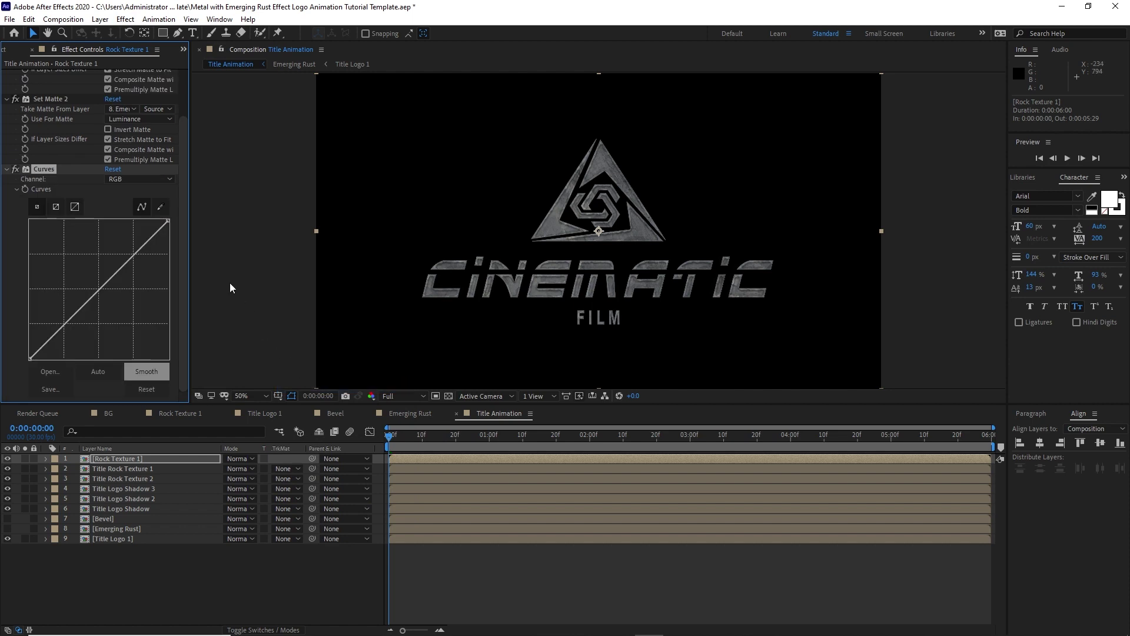
pyautogui.click(141, 179)
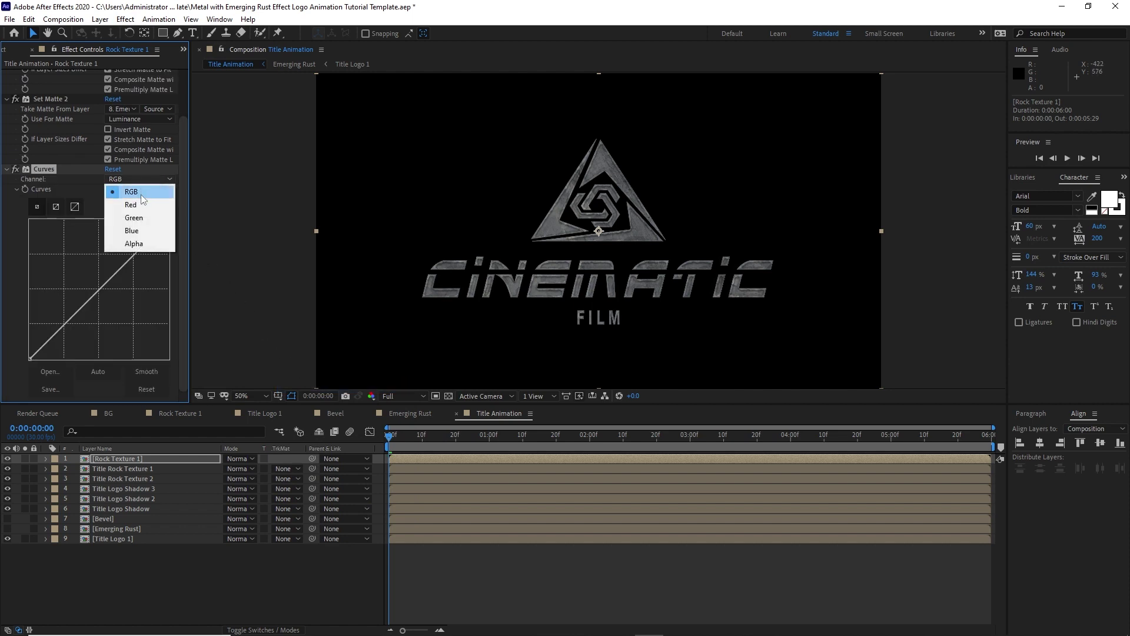
pyautogui.click(141, 246)
pyautogui.moveTo(96, 295); pyautogui.dragTo(148, 347)
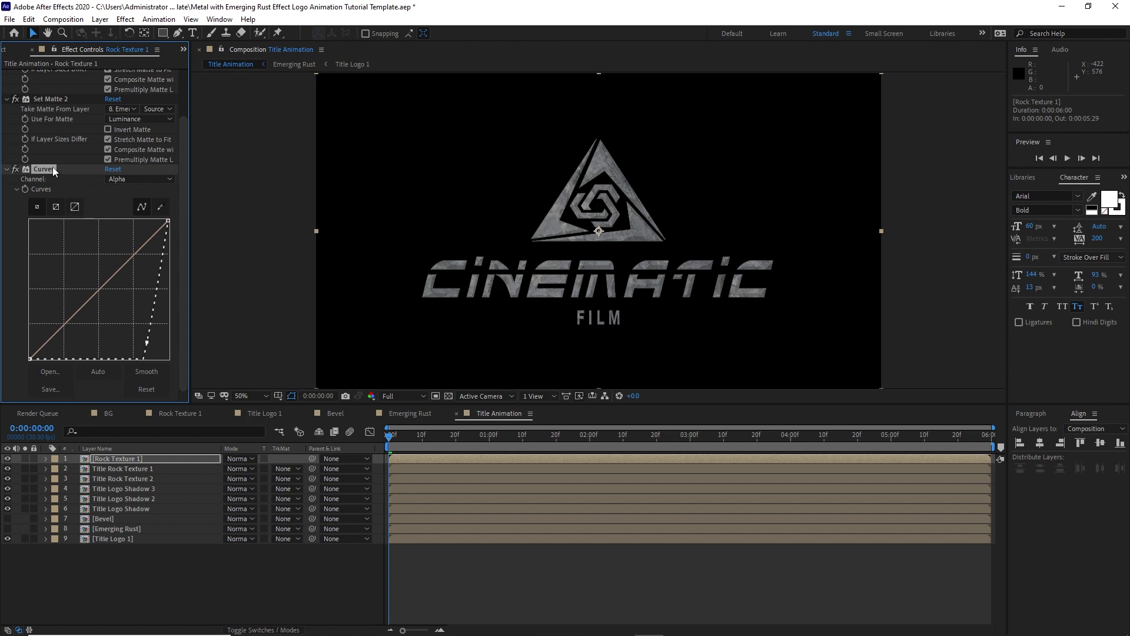
# - Duplicate the Curves effect, reset the copy and lower its RGB white point to about a quarter of full output
pyautogui.hotkey('ctrl', 'd')
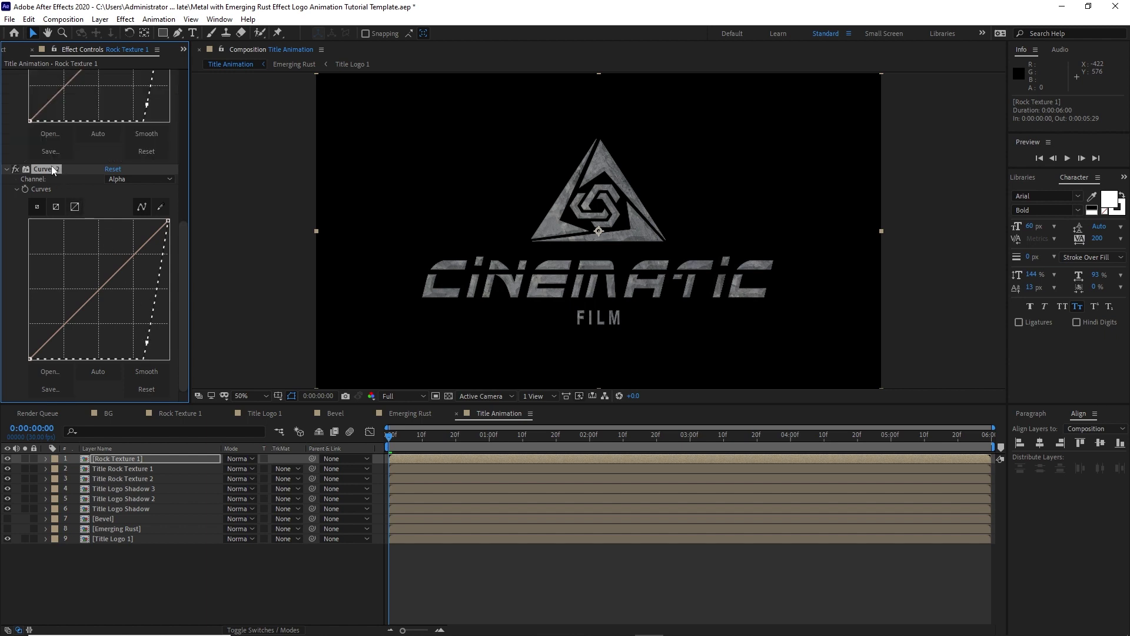
pyautogui.click(112, 179)
pyautogui.click(108, 173)
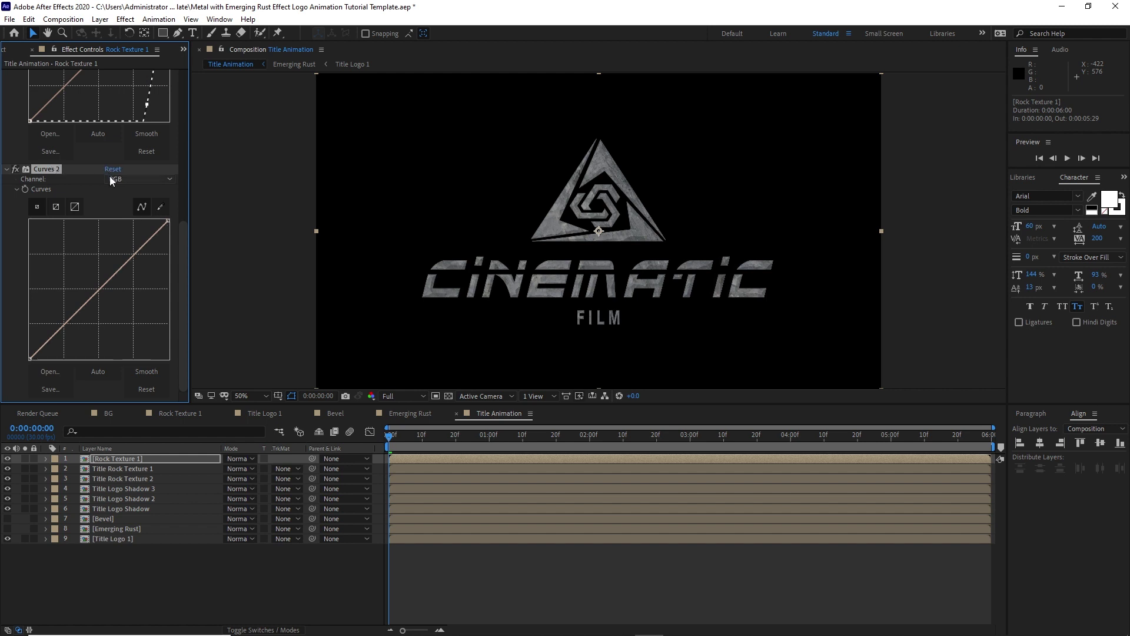
pyautogui.moveTo(168, 219); pyautogui.dragTo(172, 323)
# - In Curves 2, bow the Red curve strongly upward and shape the Blue curve into a slight S with lowered shadows and raised highlights
pyautogui.click(170, 179)
pyautogui.click(124, 204)
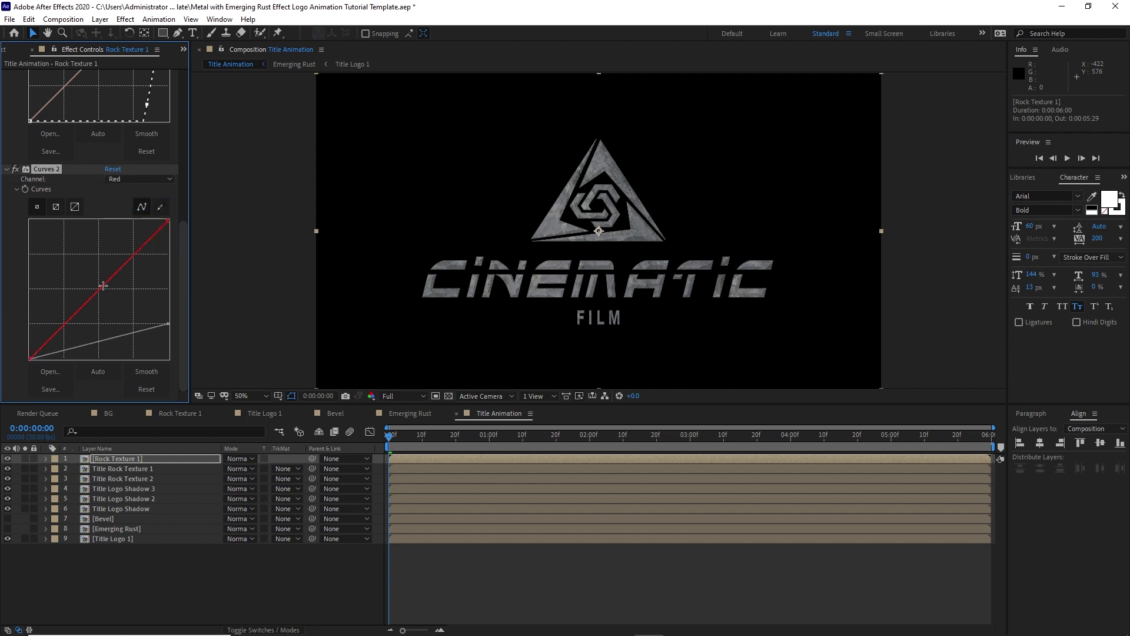
pyautogui.moveTo(99, 288); pyautogui.dragTo(91, 279)
pyautogui.click(170, 179)
pyautogui.click(127, 233)
pyautogui.moveTo(81, 306); pyautogui.dragTo(73, 323)
pyautogui.moveTo(133, 266); pyautogui.dragTo(124, 260)
# - Duplicate the Rock Texture 1 layer at the top of the Title Animation layer stack
pyautogui.click(173, 456)
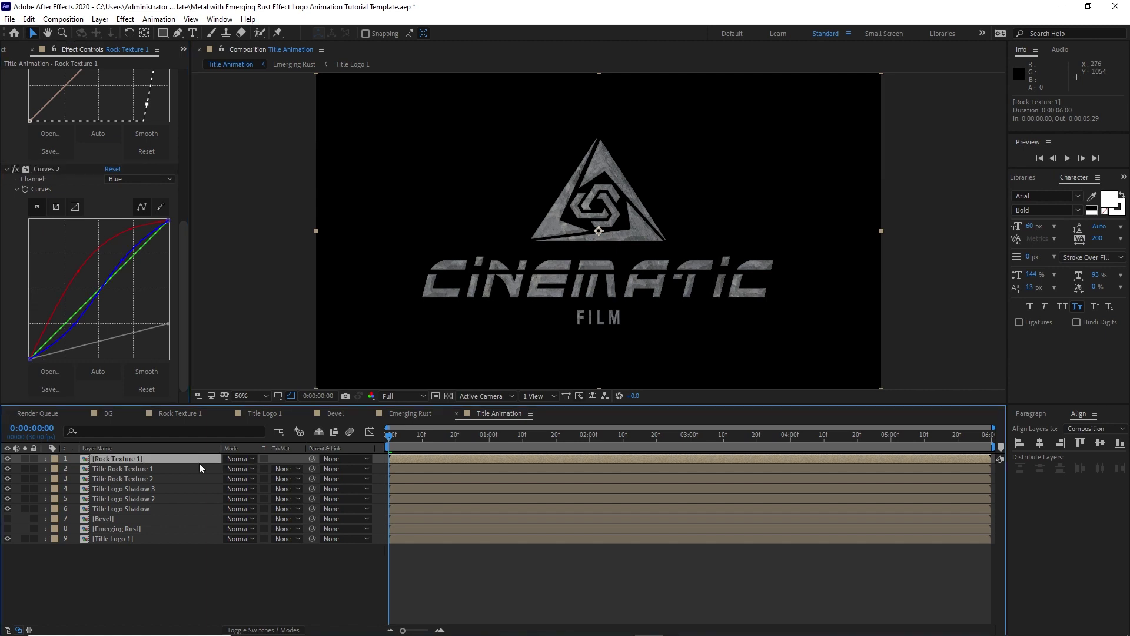
pyautogui.hotkey('ctrl', 'd')
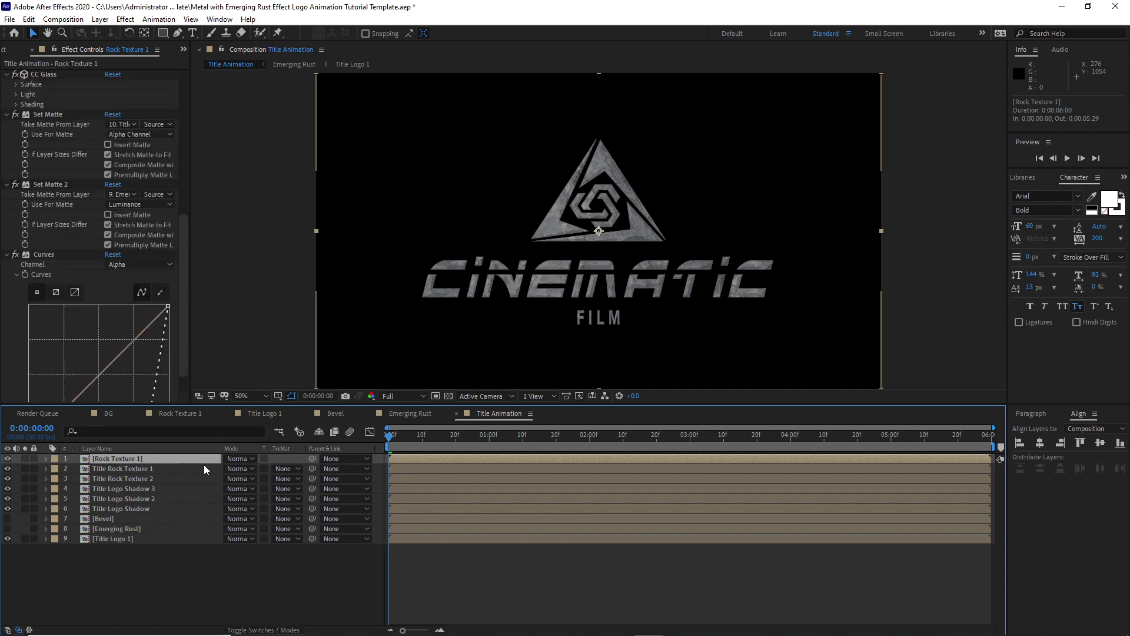
# - Rename the duplicated rock texture layer to Rock Texture 2 and move it directly below Rock Texture 1
pyautogui.rightClick(153, 458)
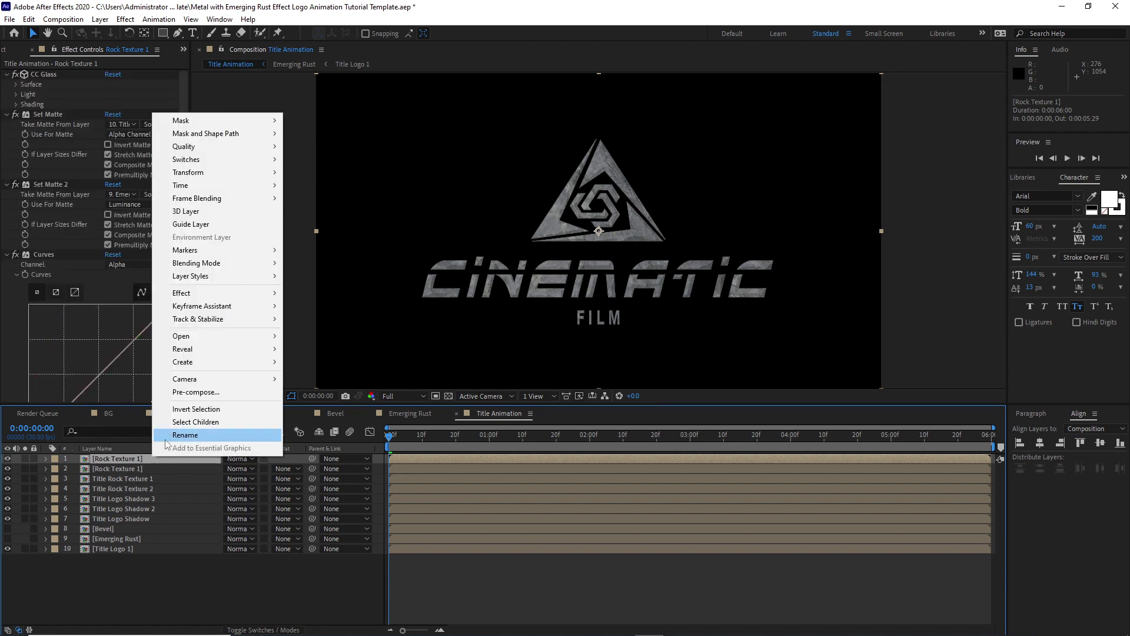
pyautogui.click(187, 435)
pyautogui.doubleClick(149, 457)
pyautogui.write('2')
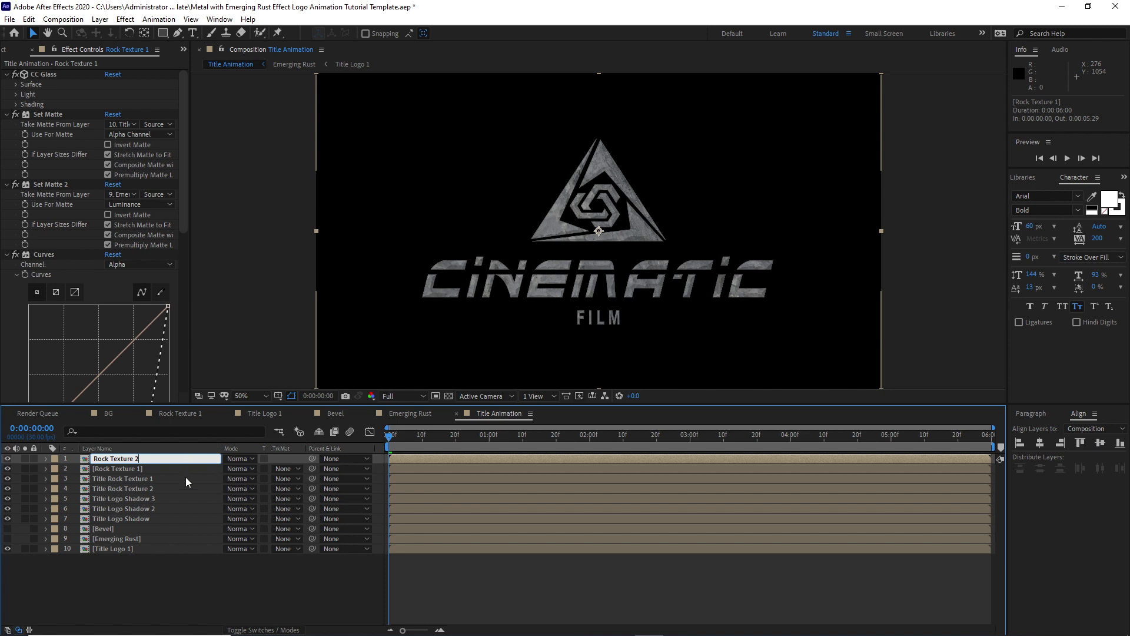
pyautogui.press('Return')
pyautogui.moveTo(164, 459); pyautogui.dragTo(164, 470)
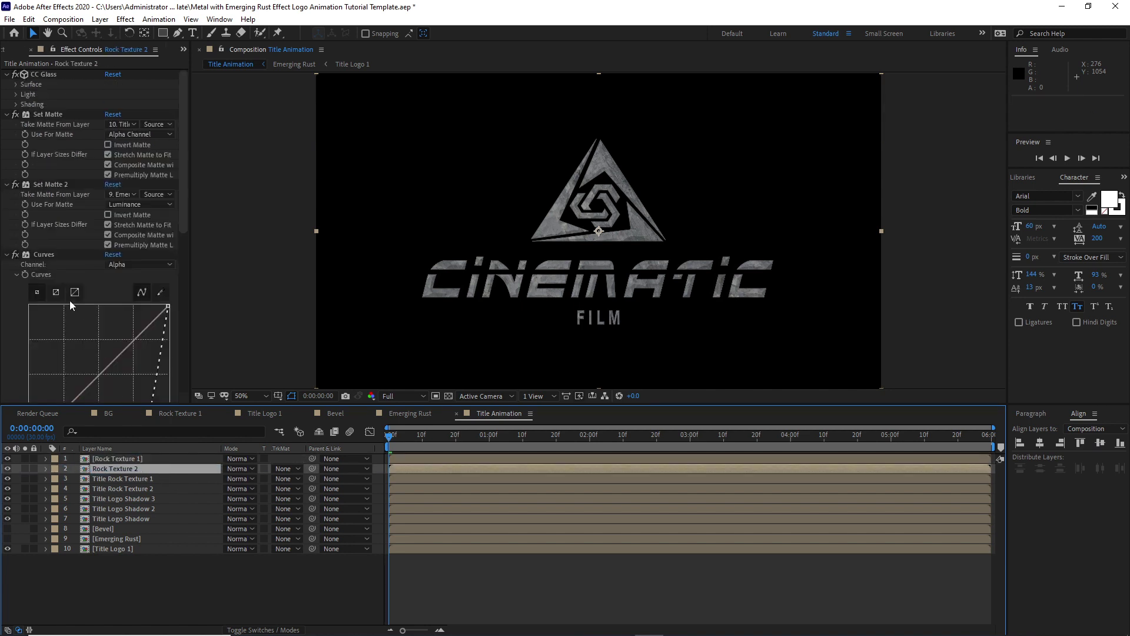
# - Remove the Curves effects from the Rock Texture 2 layer
pyautogui.click(47, 256)
pyautogui.click(28, 19)
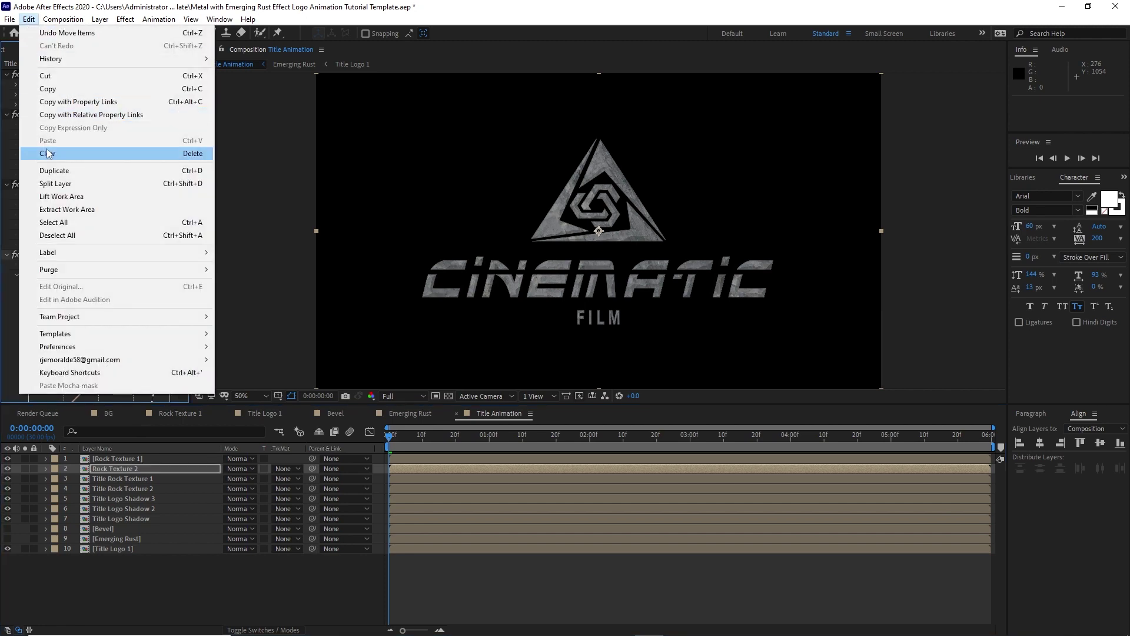
pyautogui.click(47, 147)
# - Apply Drop Shadow to Rock Texture 2, with direction 180° and distance 21
pyautogui.click(125, 19)
pyautogui.moveTo(268, 270)
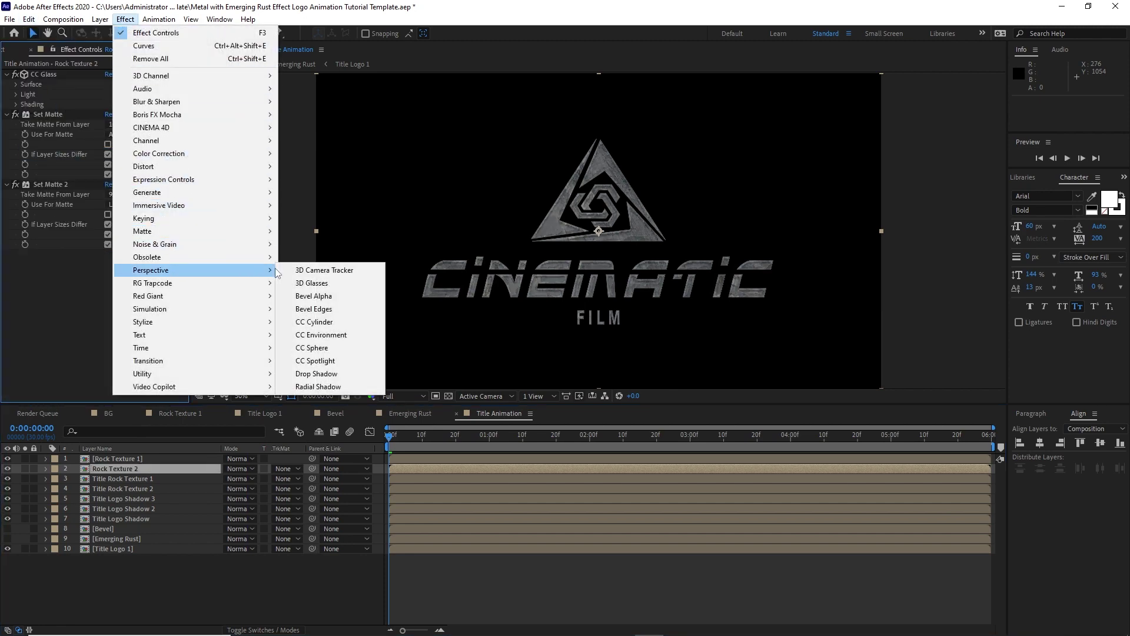
pyautogui.click(316, 373)
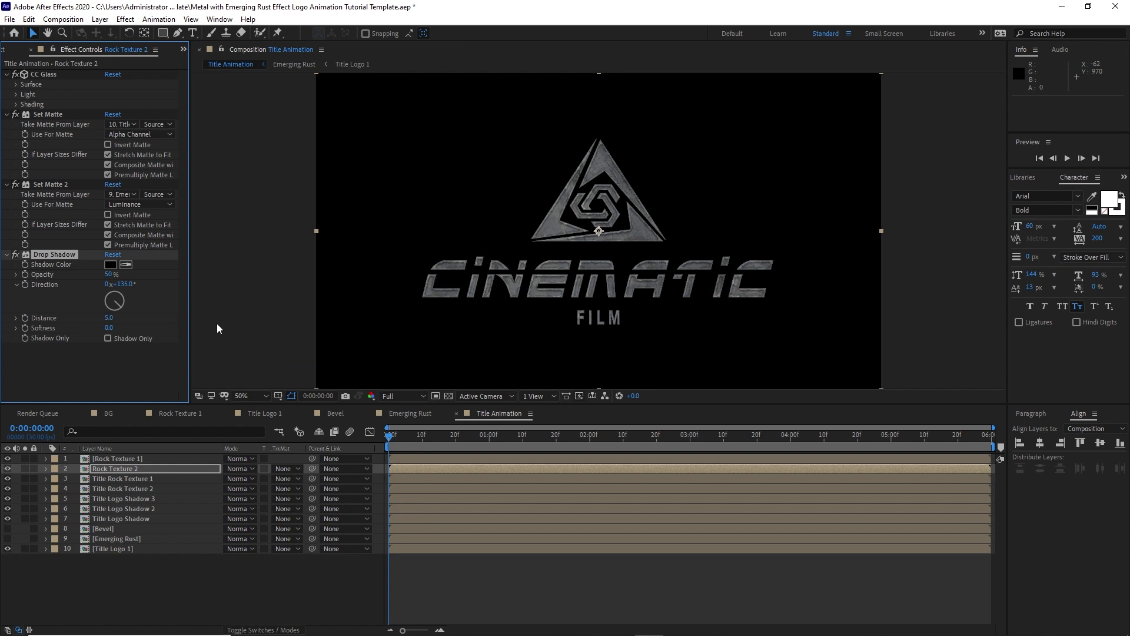
pyautogui.click(123, 281)
pyautogui.write('1')
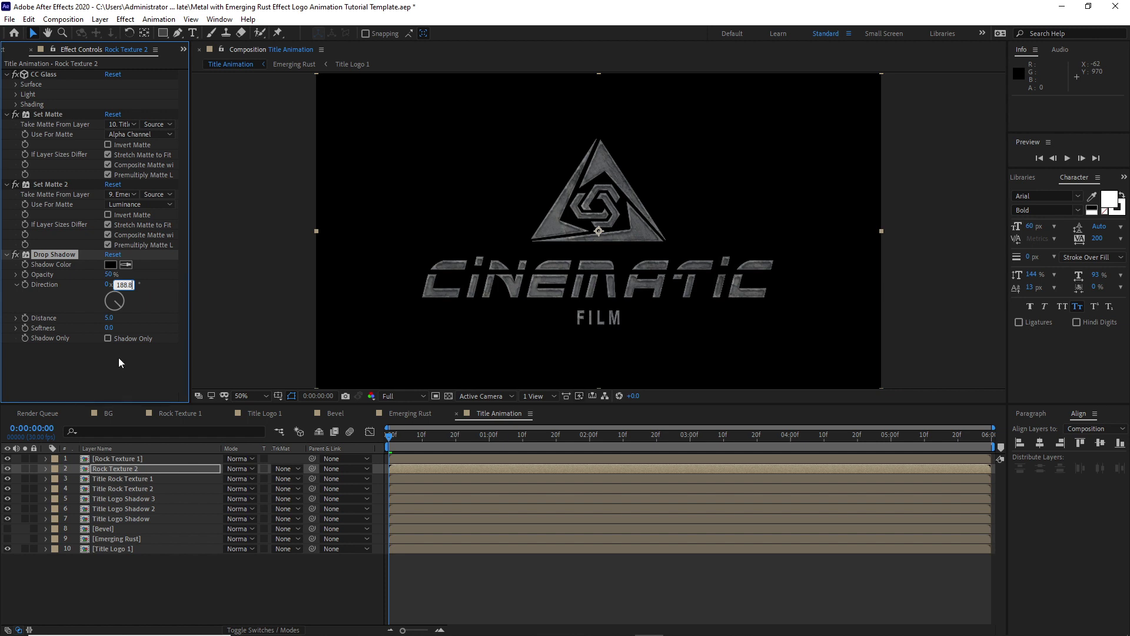
pyautogui.click(109, 318)
pyautogui.write('21')
# - Add a white Parallel light with 283% intensity to the Title Animation composition
pyautogui.click(192, 450)
pyautogui.click(100, 19)
pyautogui.moveTo(172, 34)
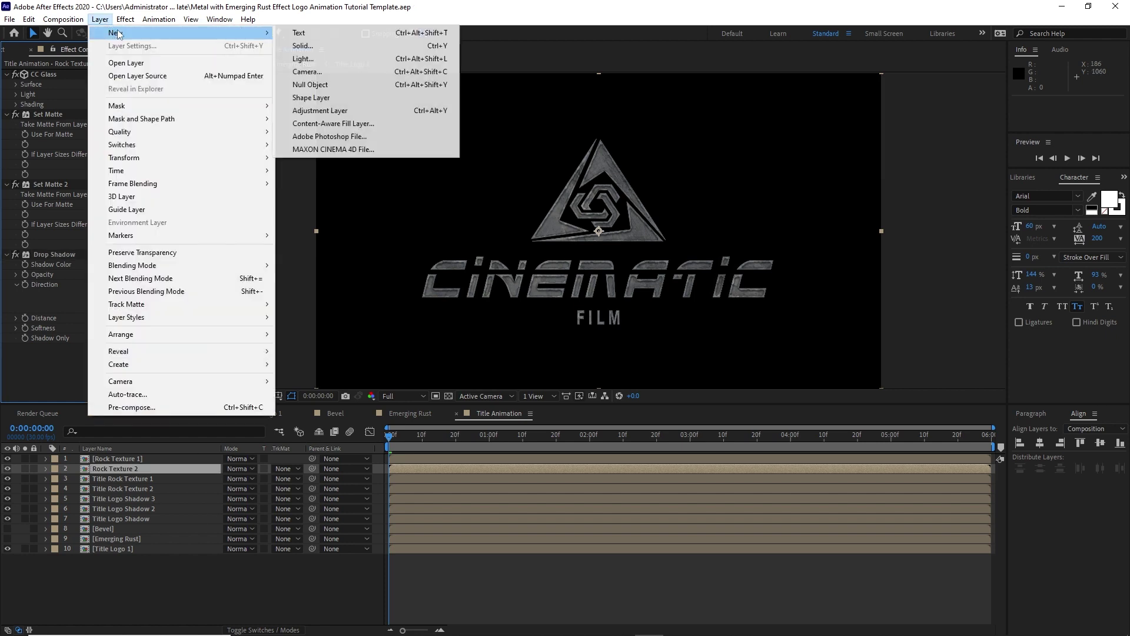
pyautogui.click(317, 66)
pyautogui.click(218, 175)
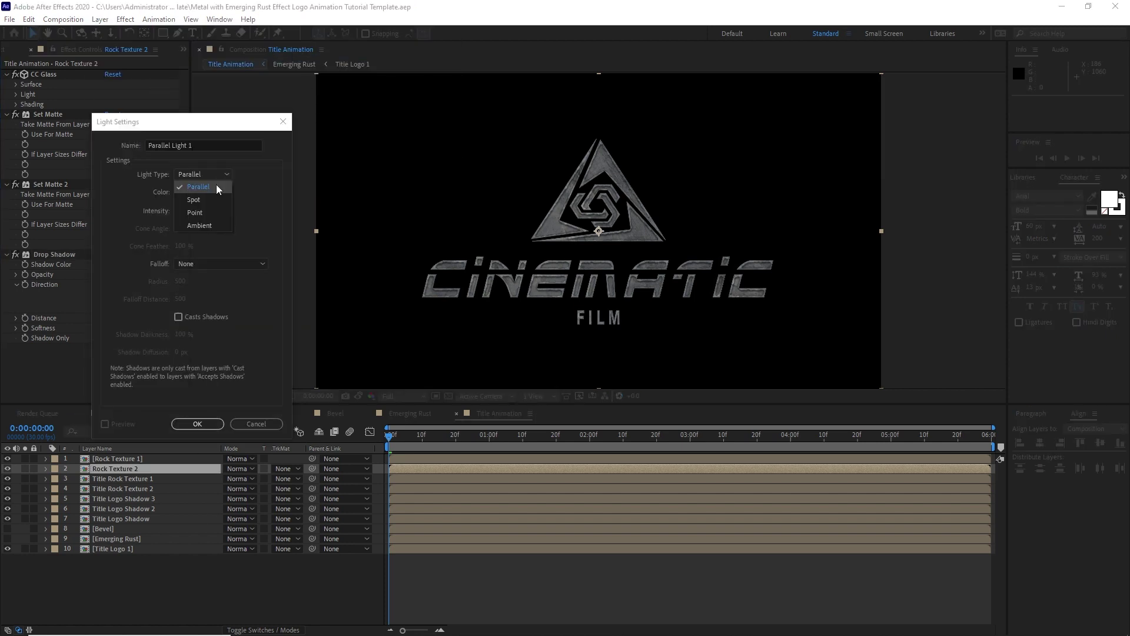
pyautogui.click(216, 184)
pyautogui.click(185, 193)
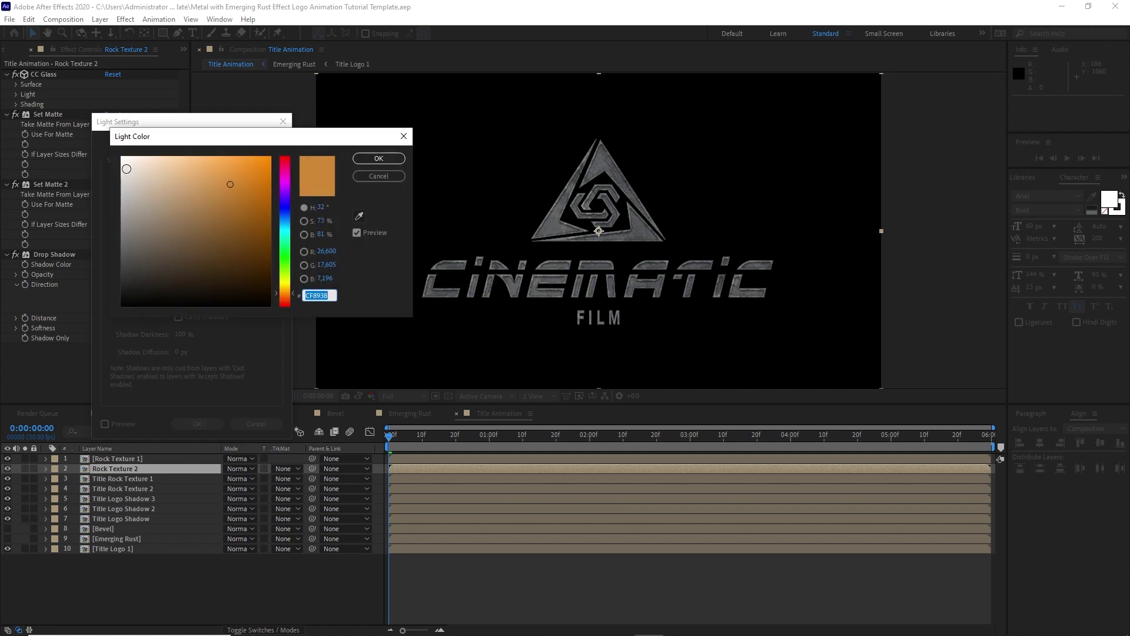
pyautogui.moveTo(125, 168); pyautogui.dragTo(108, 149)
pyautogui.click(365, 157)
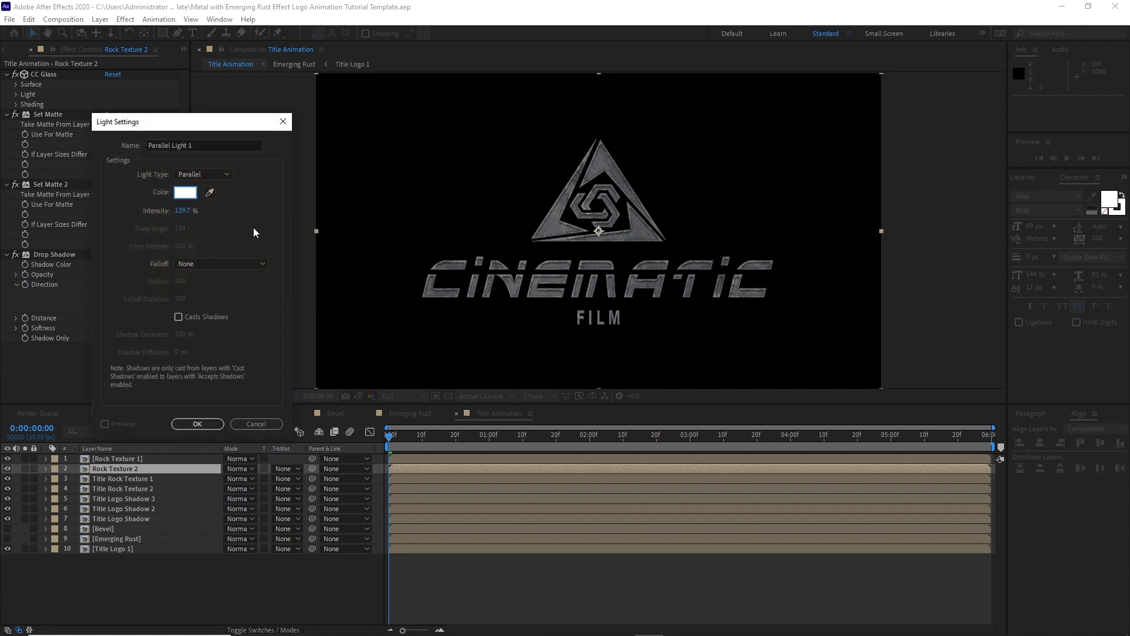
pyautogui.click(181, 211)
pyautogui.write('283')
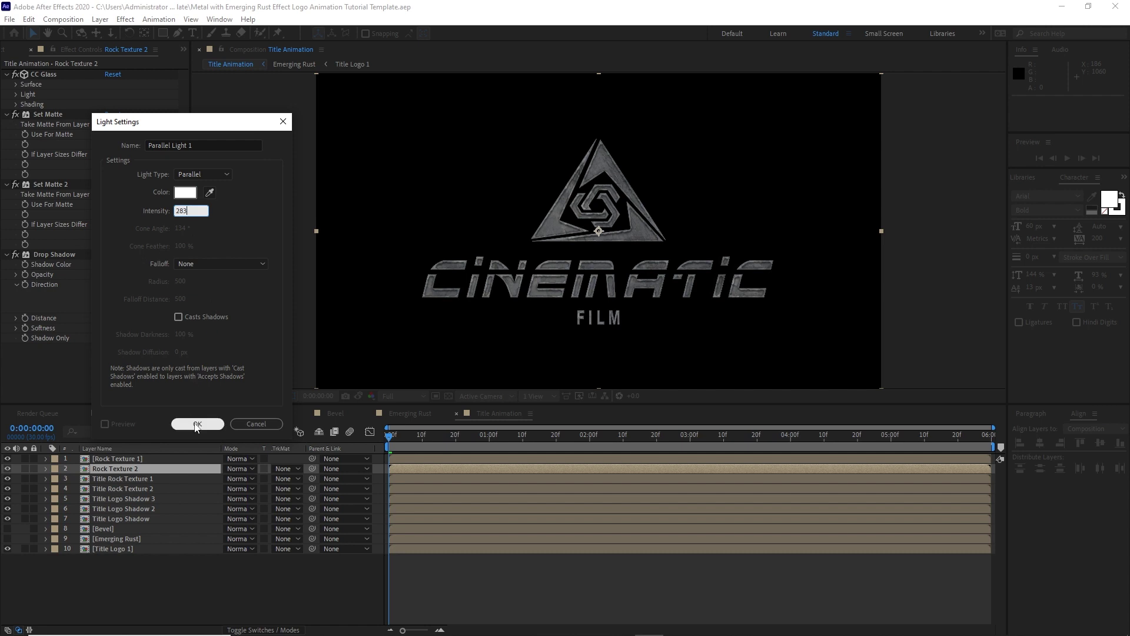
pyautogui.click(196, 424)
# - Set the position of Parallel Light 1 to 1649, -35, 134.7
pyautogui.moveTo(152, 465); pyautogui.dragTo(153, 458)
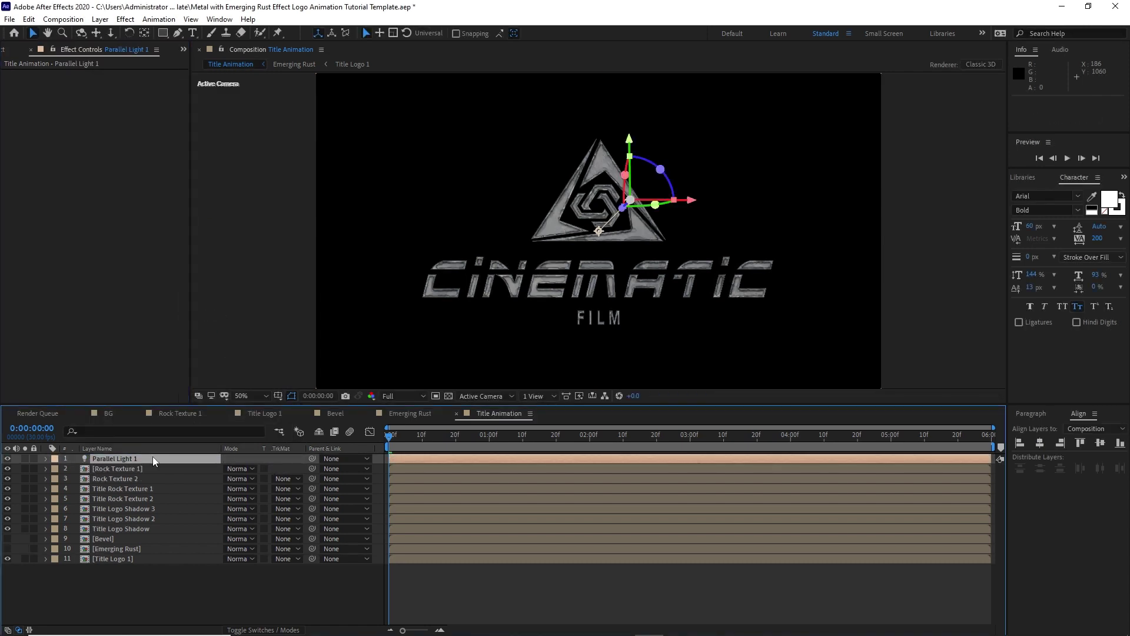
pyautogui.press('p')
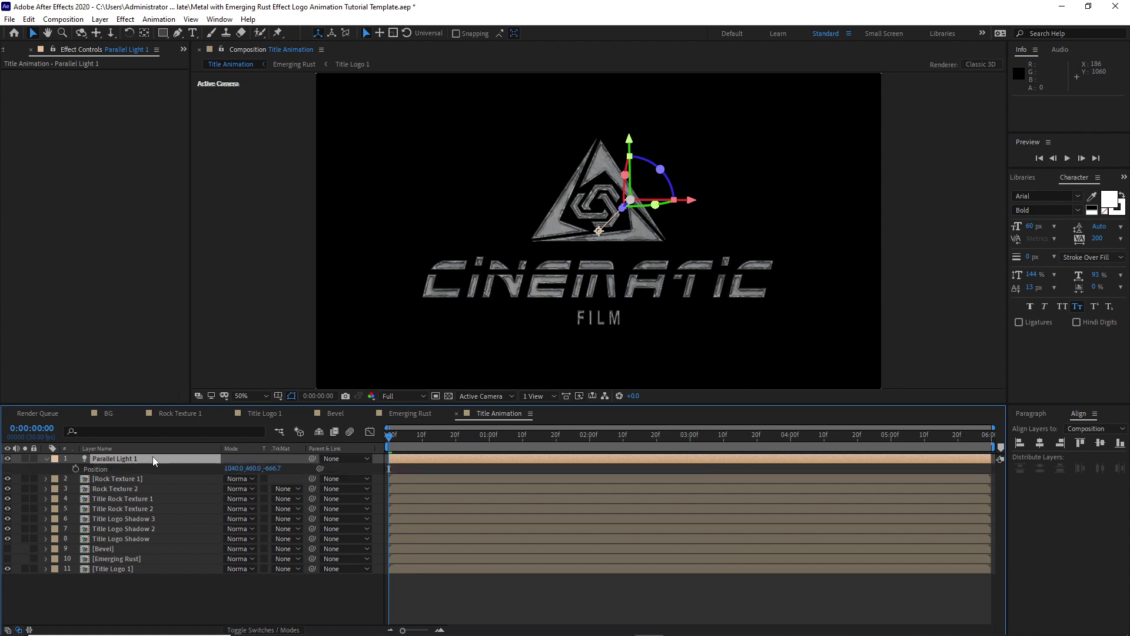
pyautogui.click(233, 468)
pyautogui.write('1649')
pyautogui.press('Tab')
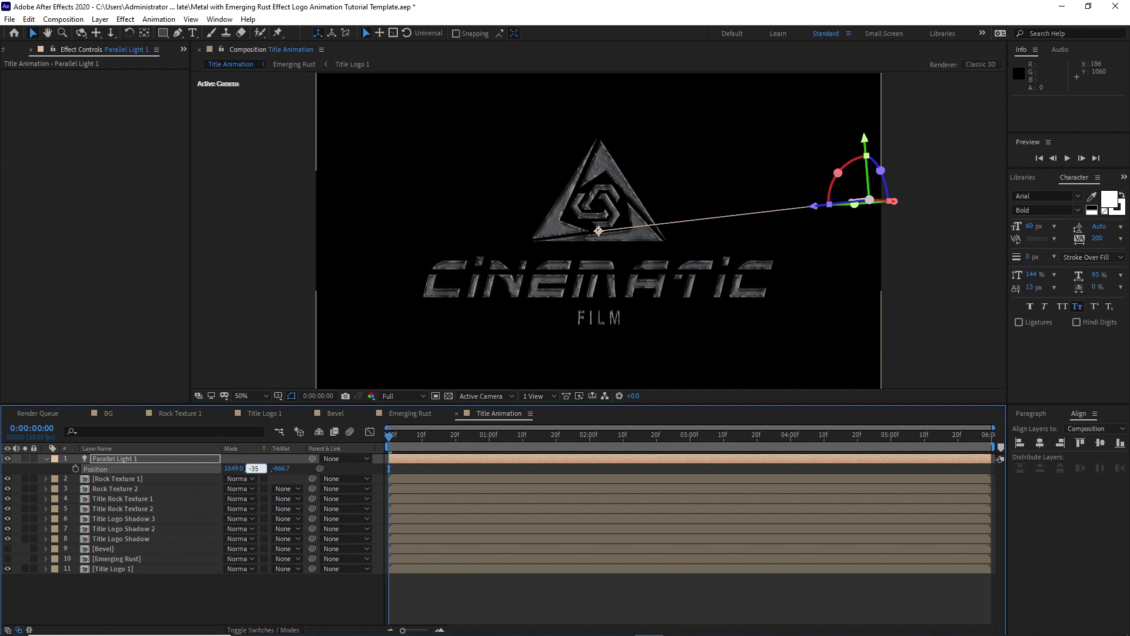
pyautogui.click(281, 469)
pyautogui.write('134')
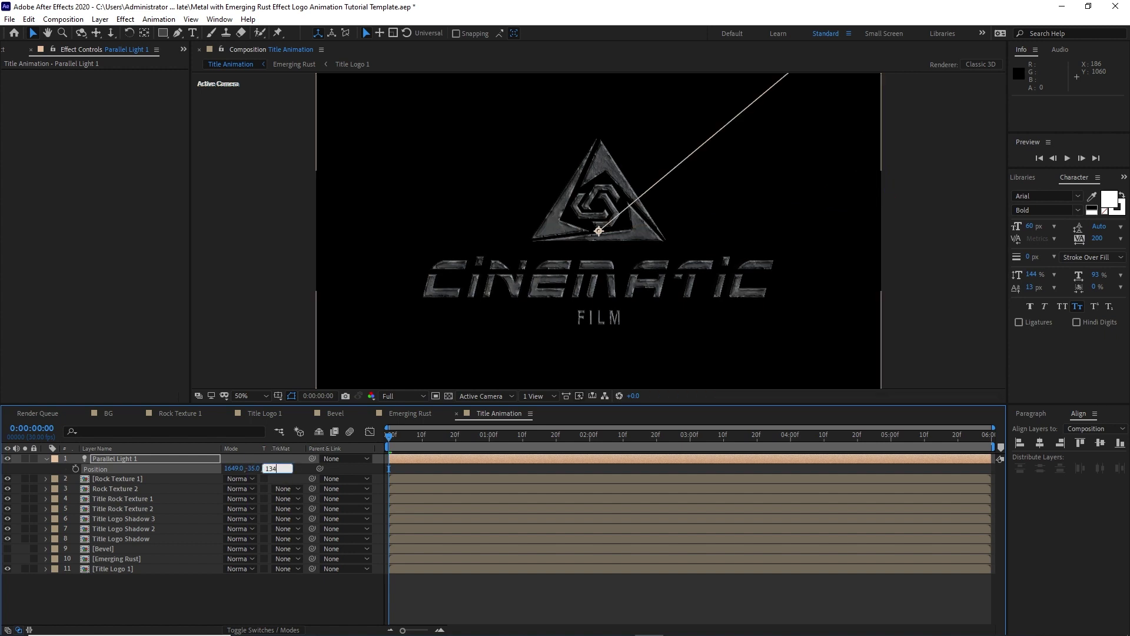
pyautogui.write('.7')
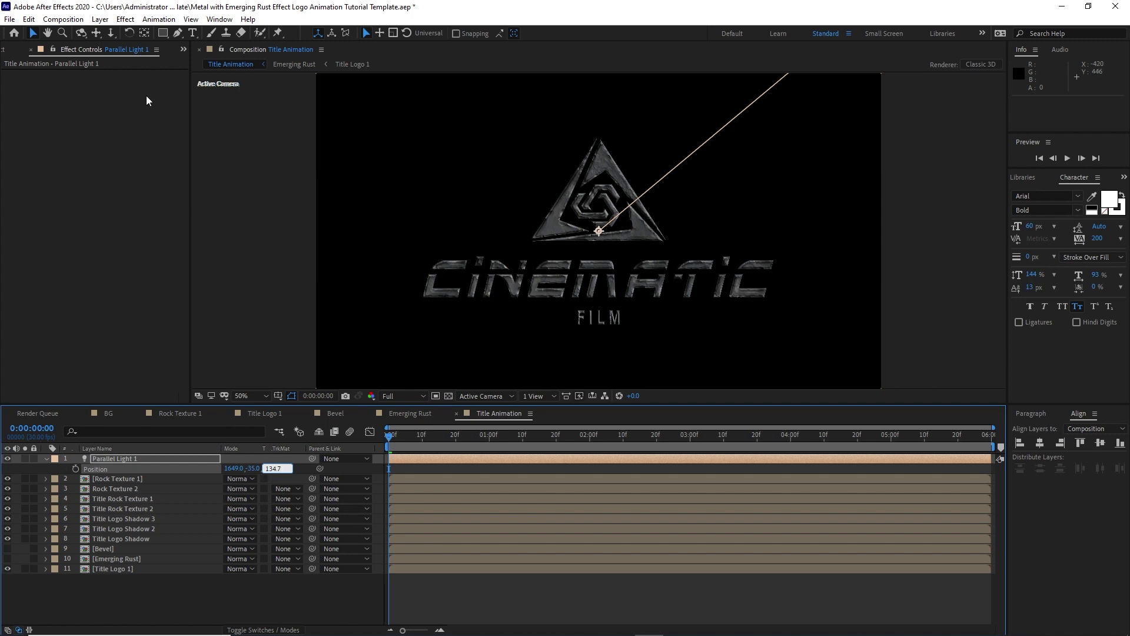
# - Add an Ambient light with 50% intensity to the Title Animation composition
pyautogui.click(100, 19)
pyautogui.moveTo(110, 36)
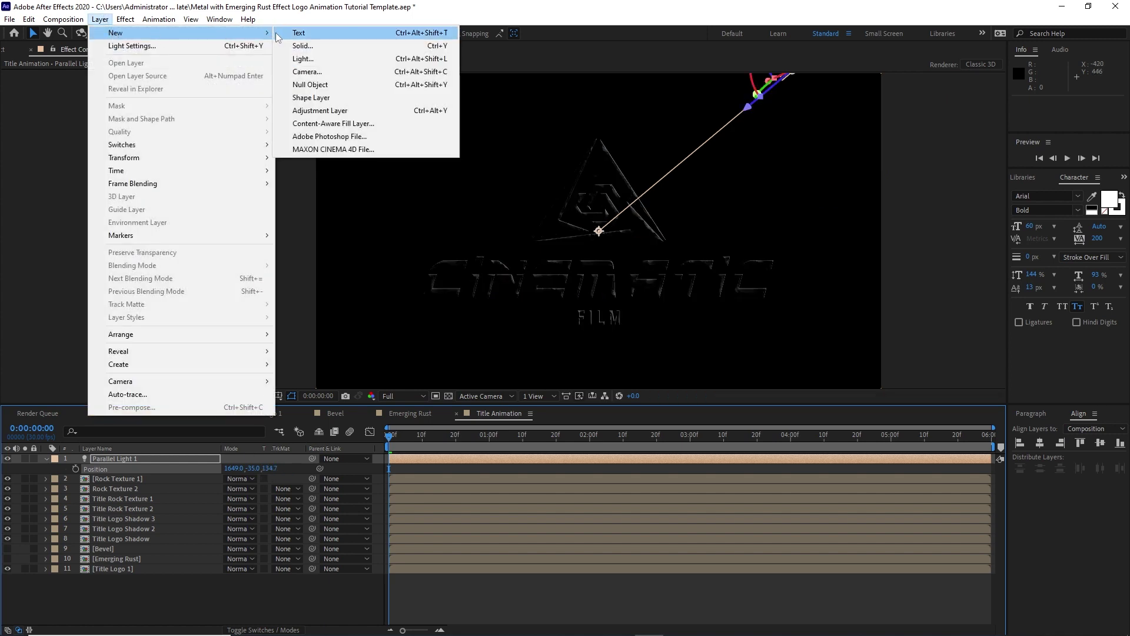
pyautogui.click(303, 59)
pyautogui.click(221, 175)
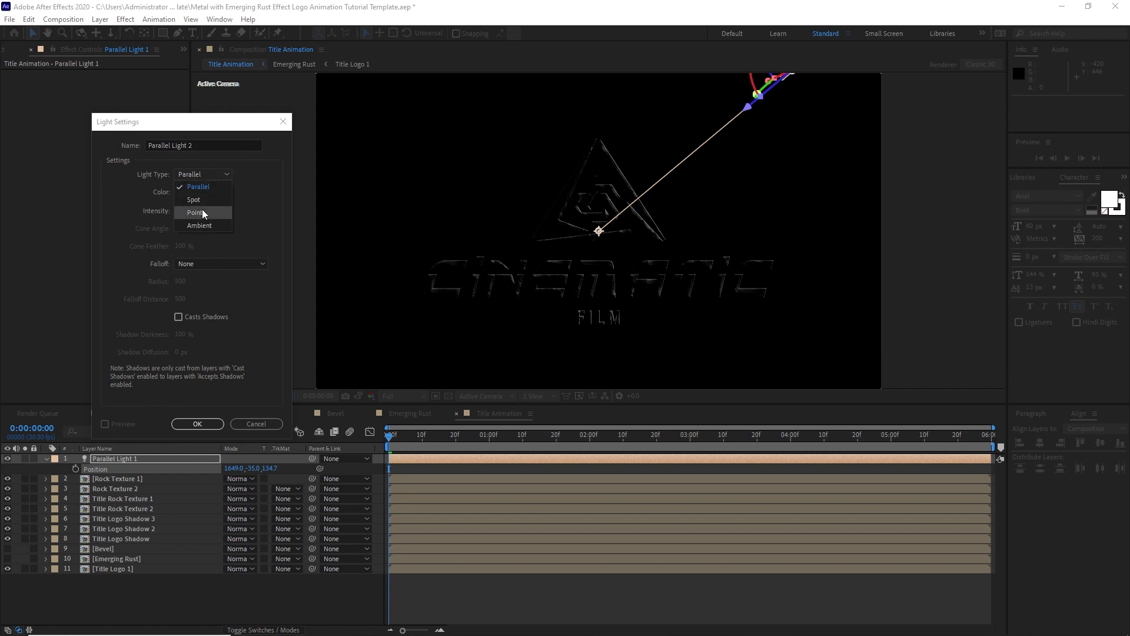
pyautogui.click(200, 225)
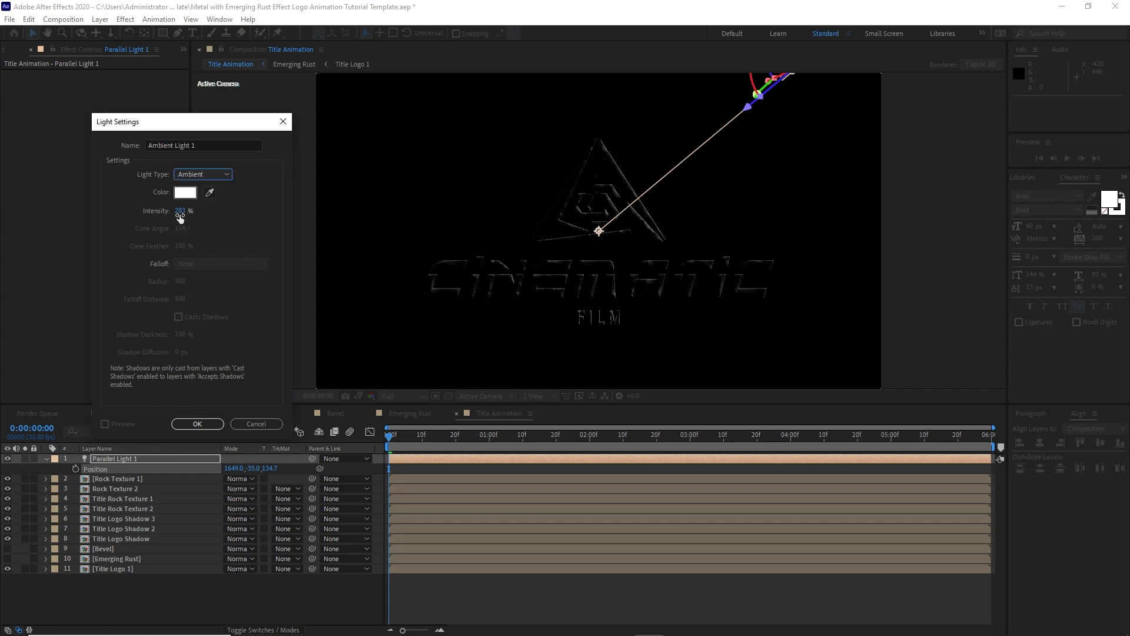
pyautogui.click(180, 212)
pyautogui.write('5')
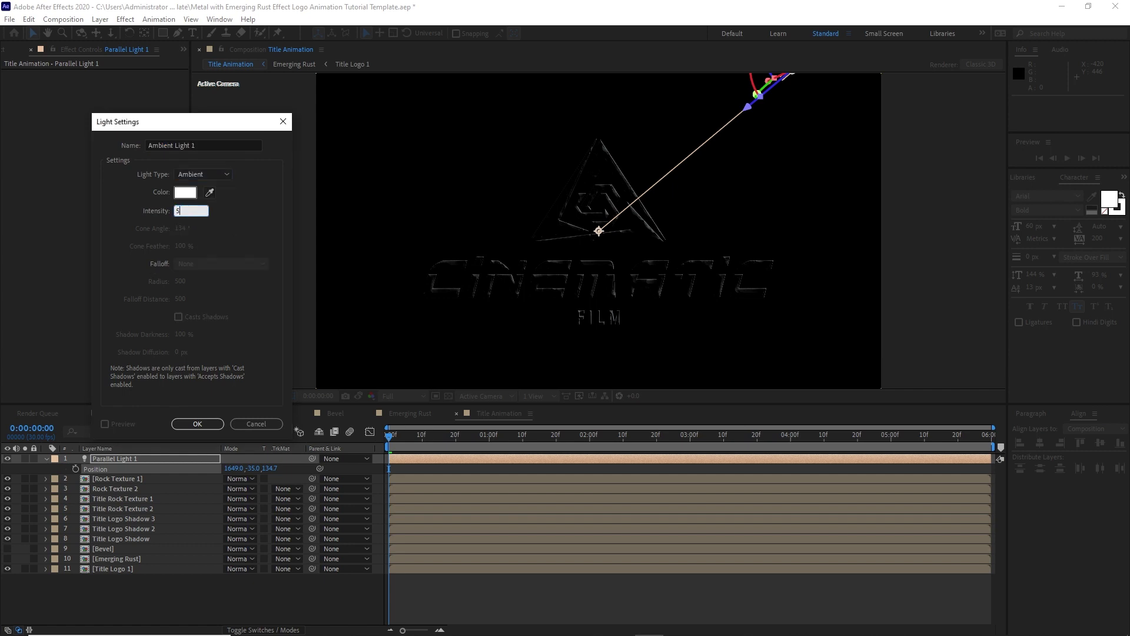
pyautogui.write('.0')
pyautogui.click(203, 425)
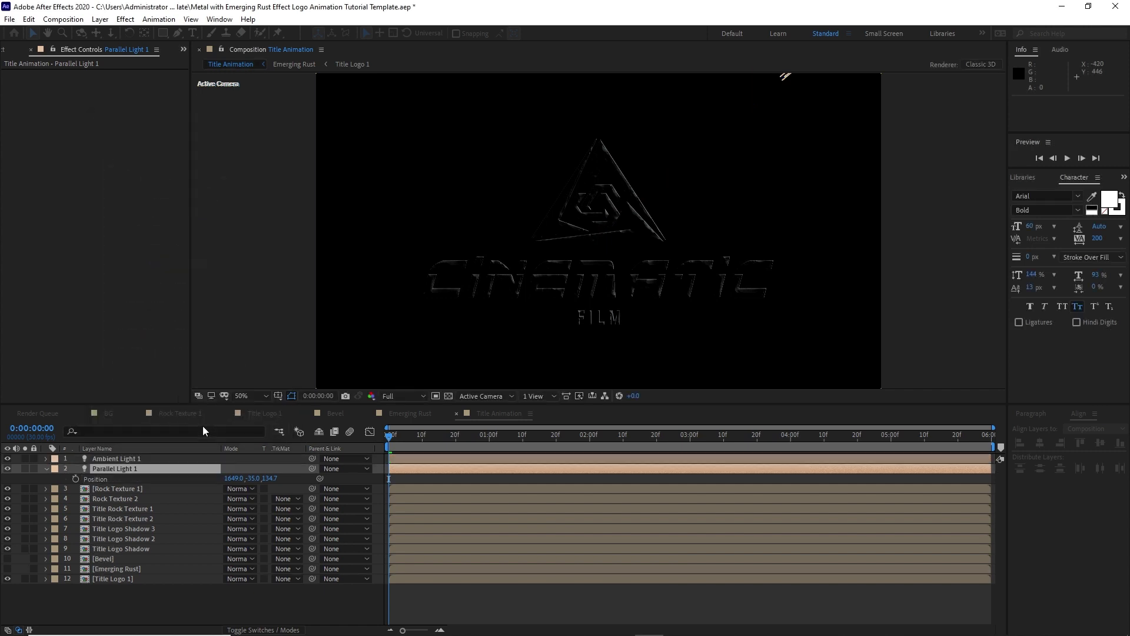
# - Add a Point light with the orange color CF8938 to the Title Animation composition
pyautogui.click(100, 19)
pyautogui.moveTo(116, 33)
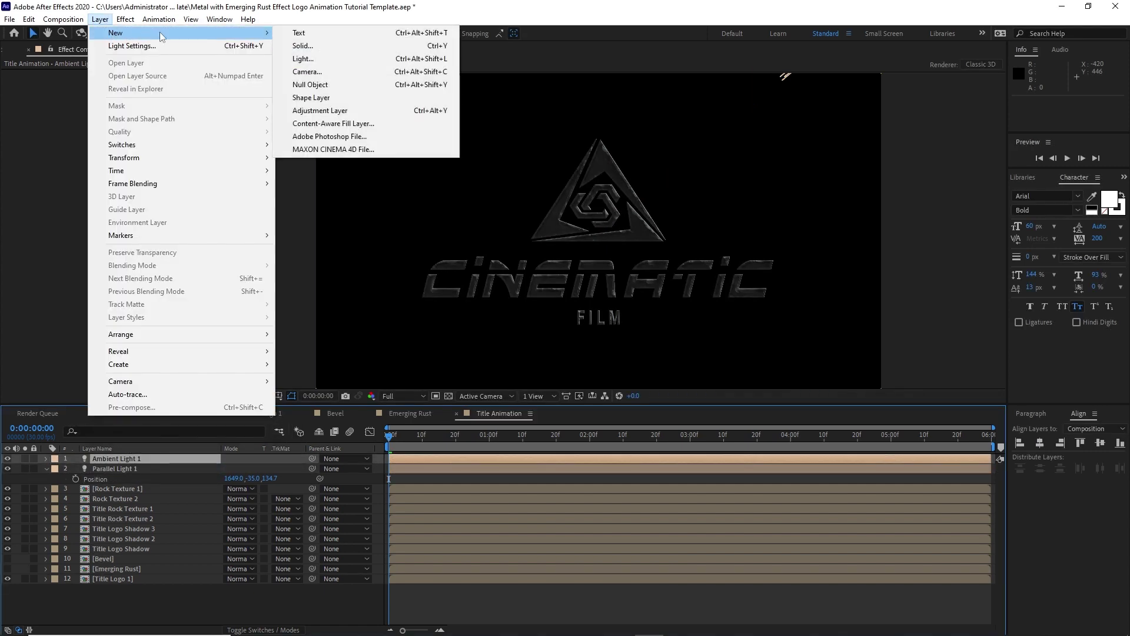
pyautogui.click(304, 60)
pyautogui.click(215, 175)
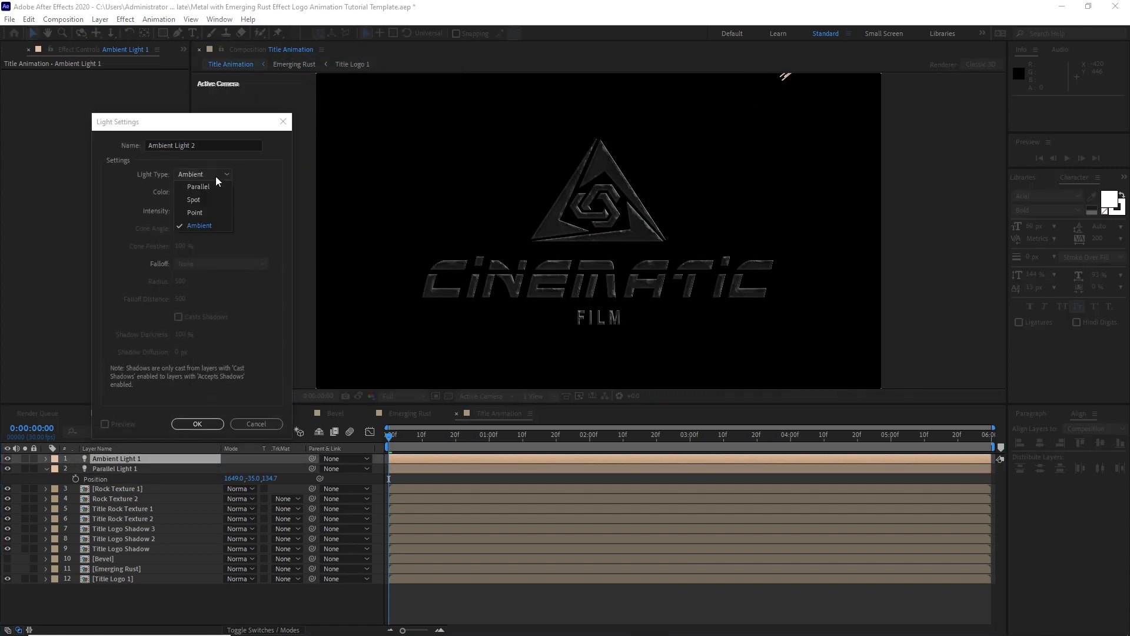
pyautogui.click(200, 214)
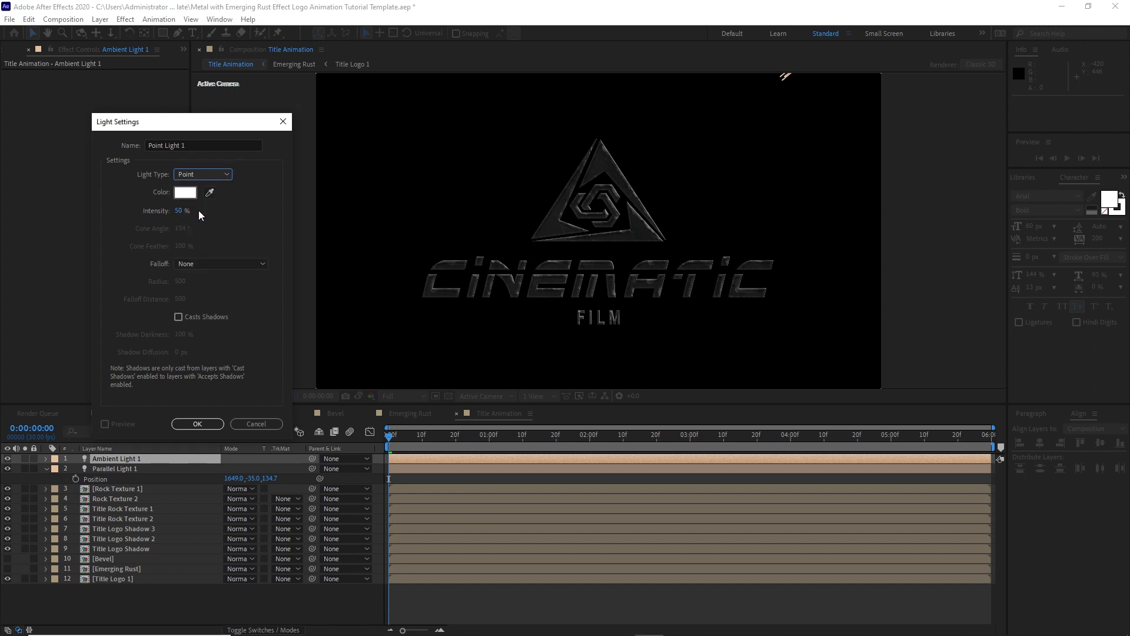
pyautogui.click(186, 193)
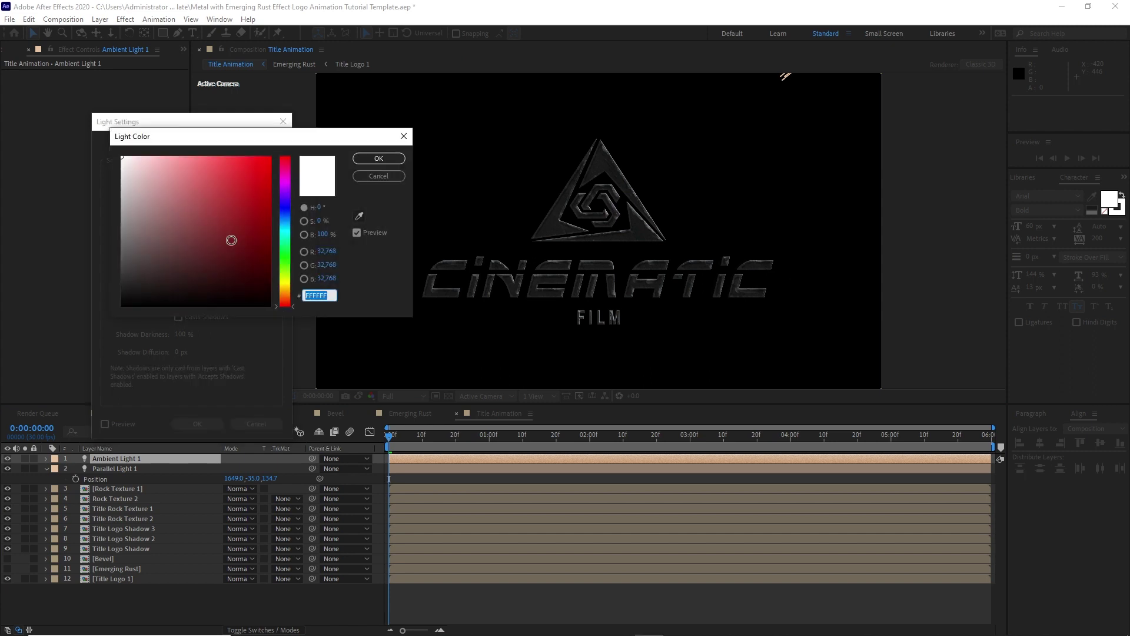
pyautogui.write('CF8')
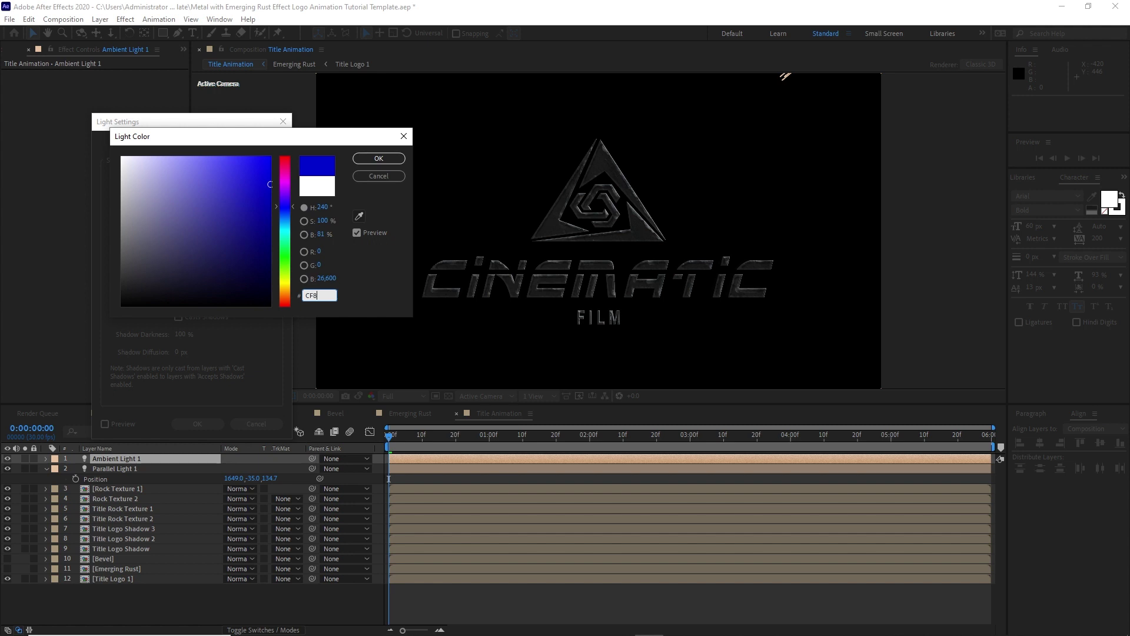
pyautogui.write('938')
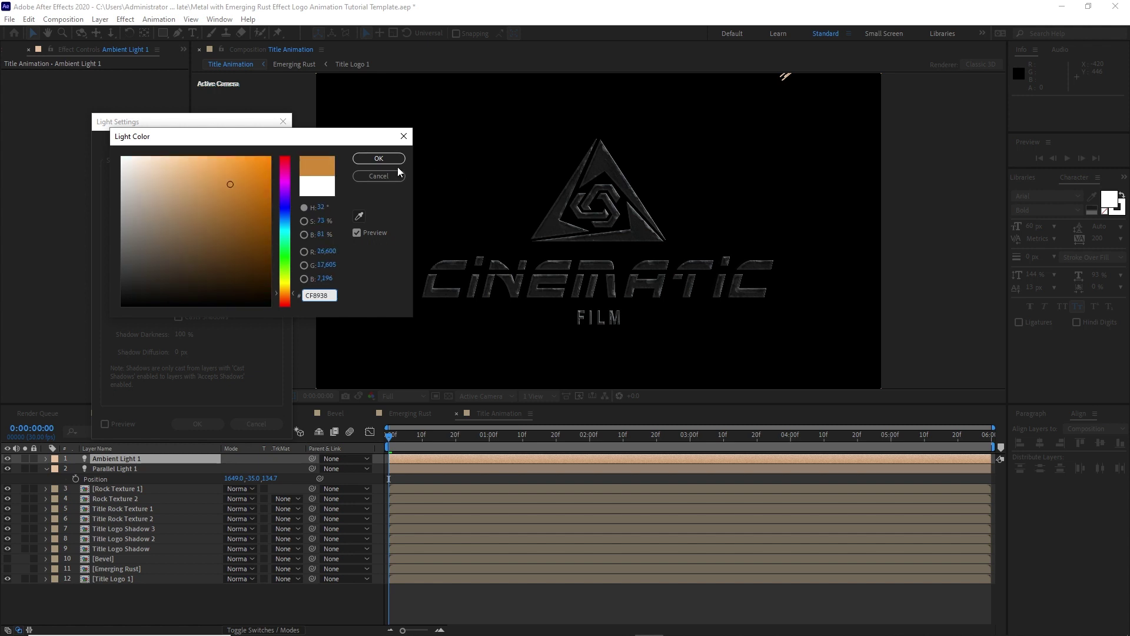
pyautogui.click(378, 158)
pyautogui.click(197, 423)
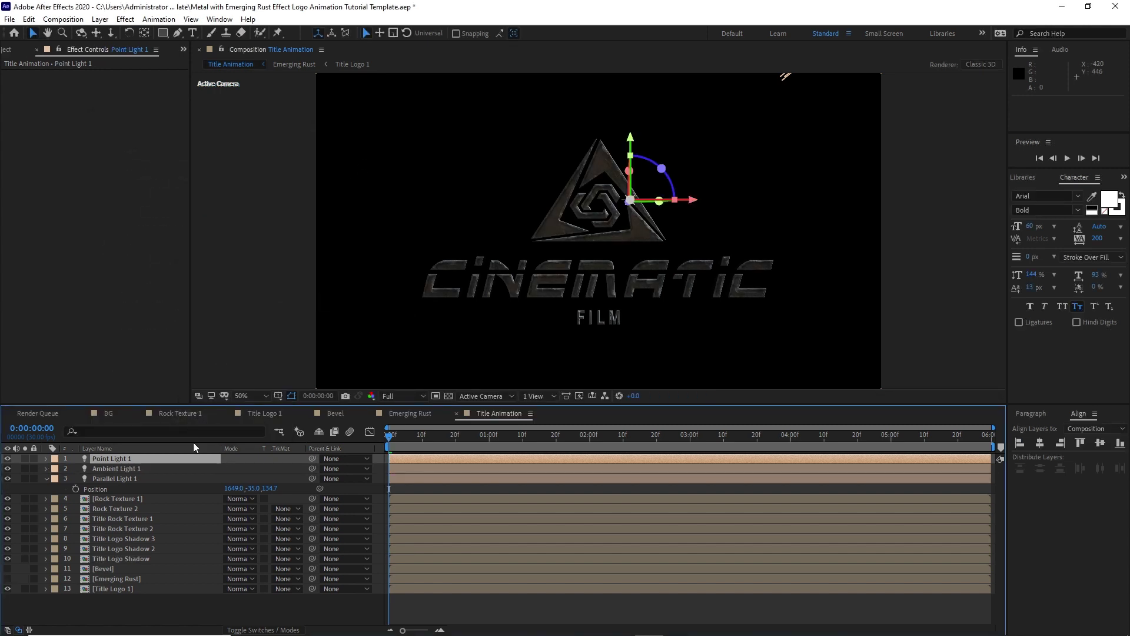
# - Set the position of Point Light 1 to 203, 277, -133.4 and collapse the properties of the point and parallel lights
pyautogui.press('p')
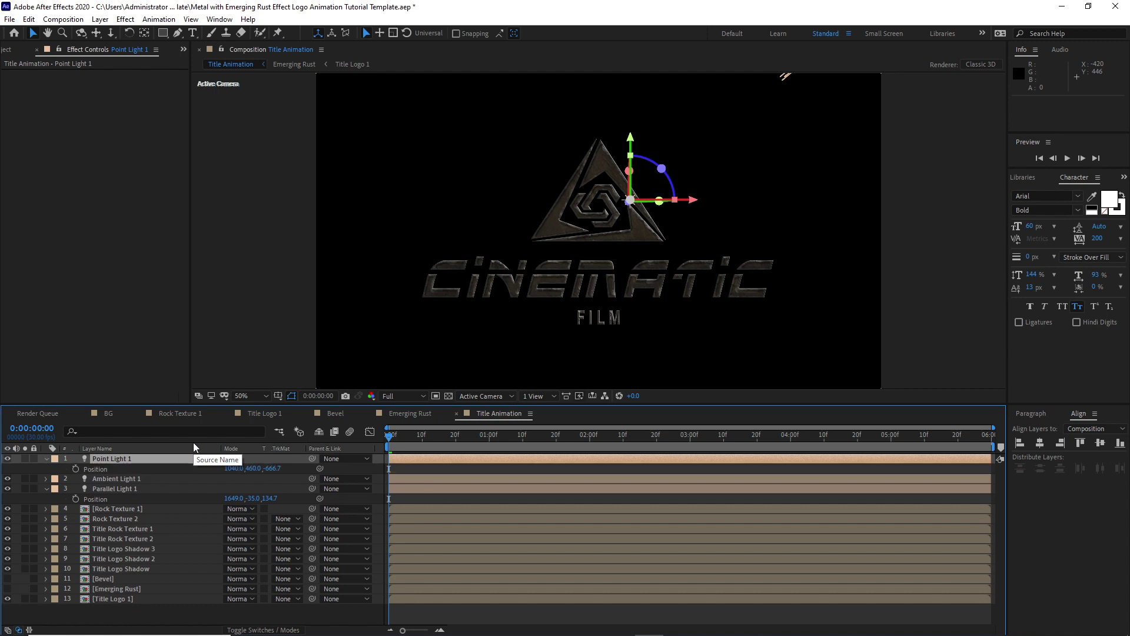
pyautogui.click(229, 468)
pyautogui.write('203')
pyautogui.click(259, 469)
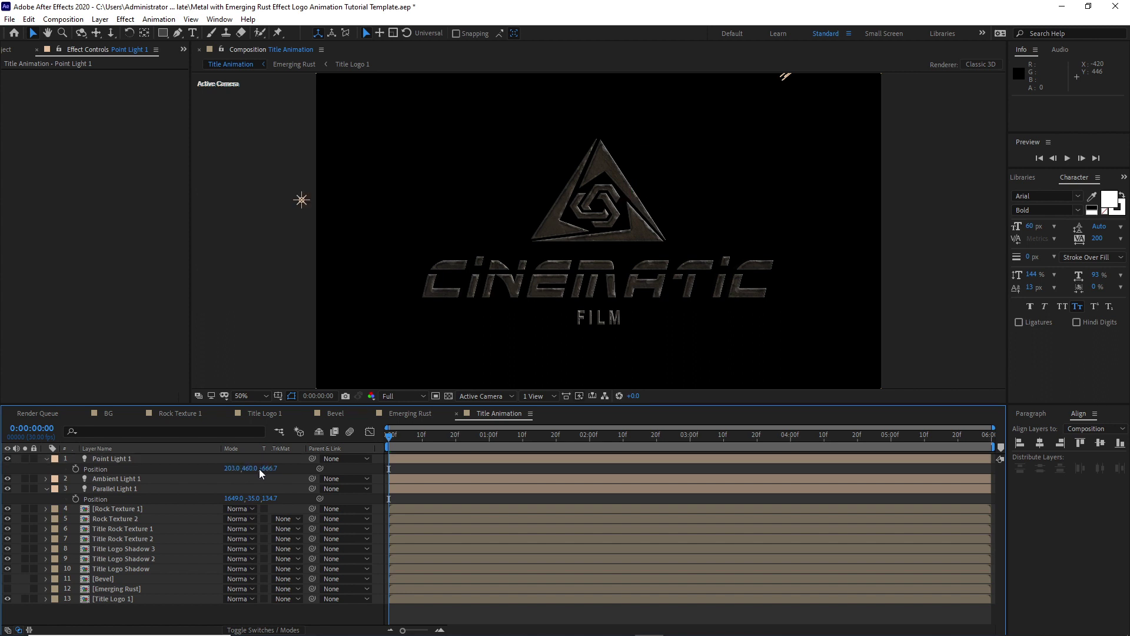
pyautogui.write('2')
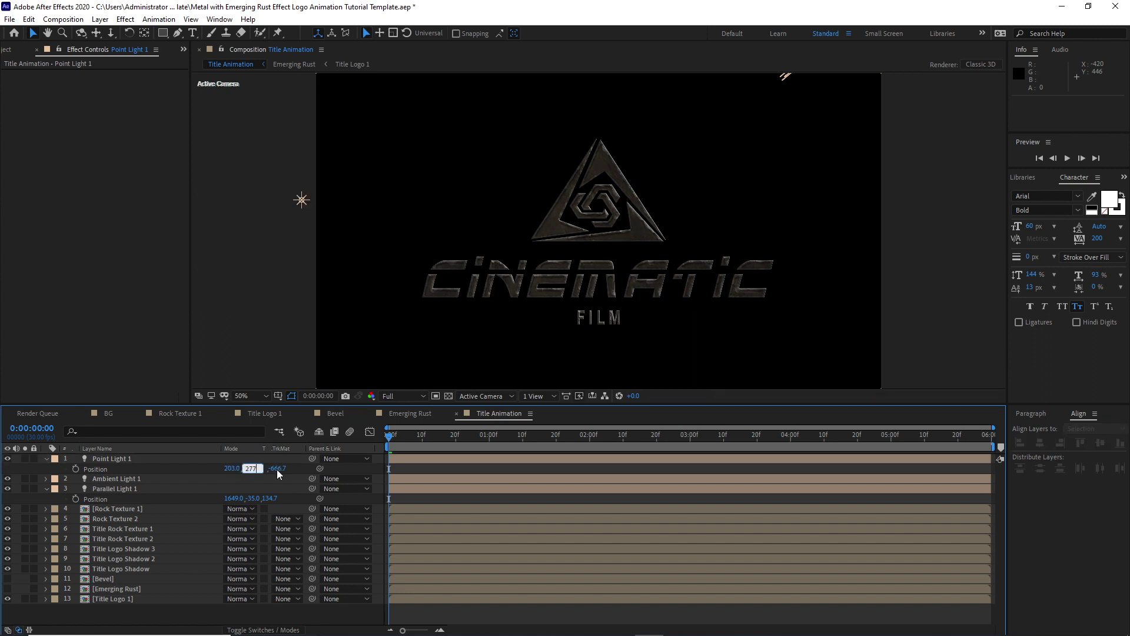
pyautogui.write('77')
pyautogui.press('Tab')
pyautogui.write('-1')
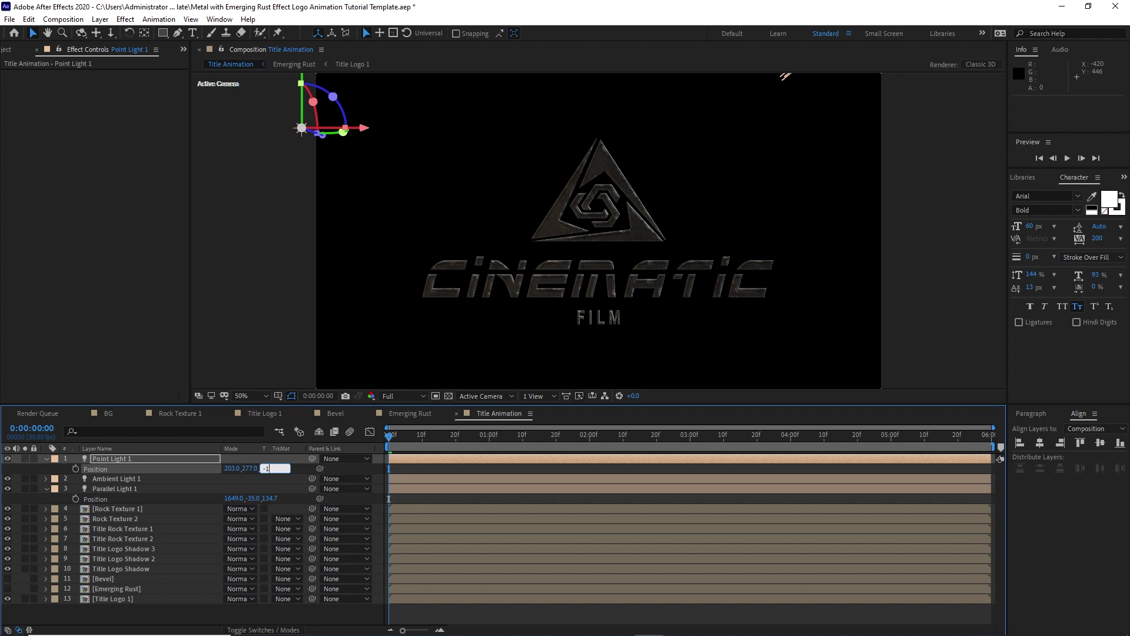
pyautogui.write('33.4')
pyautogui.click(193, 324)
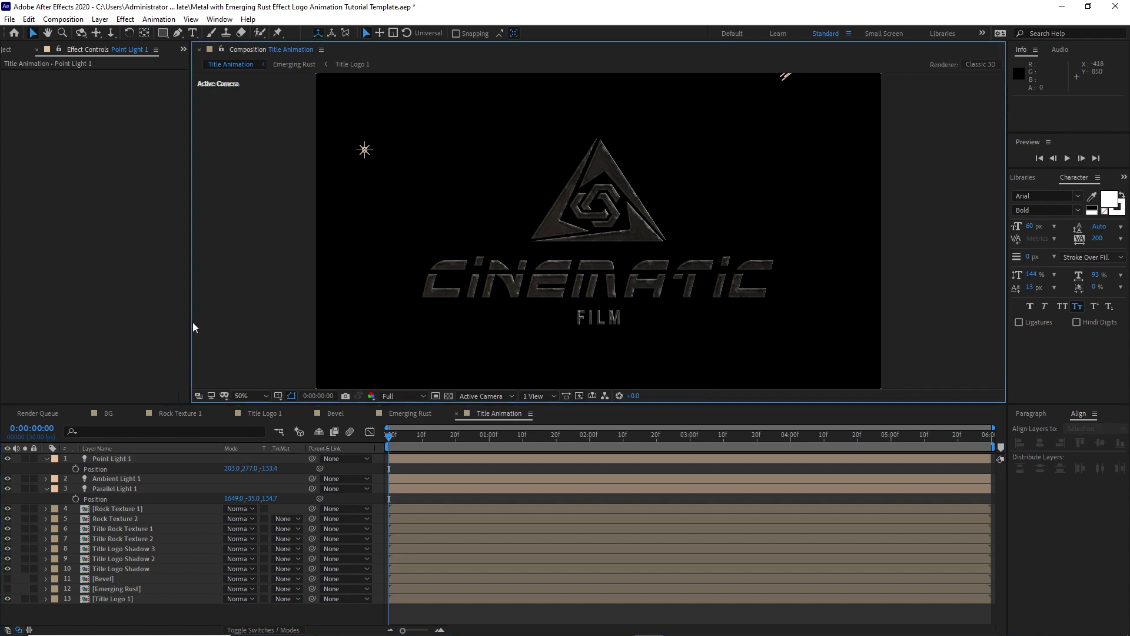
pyautogui.click(46, 458)
pyautogui.click(46, 481)
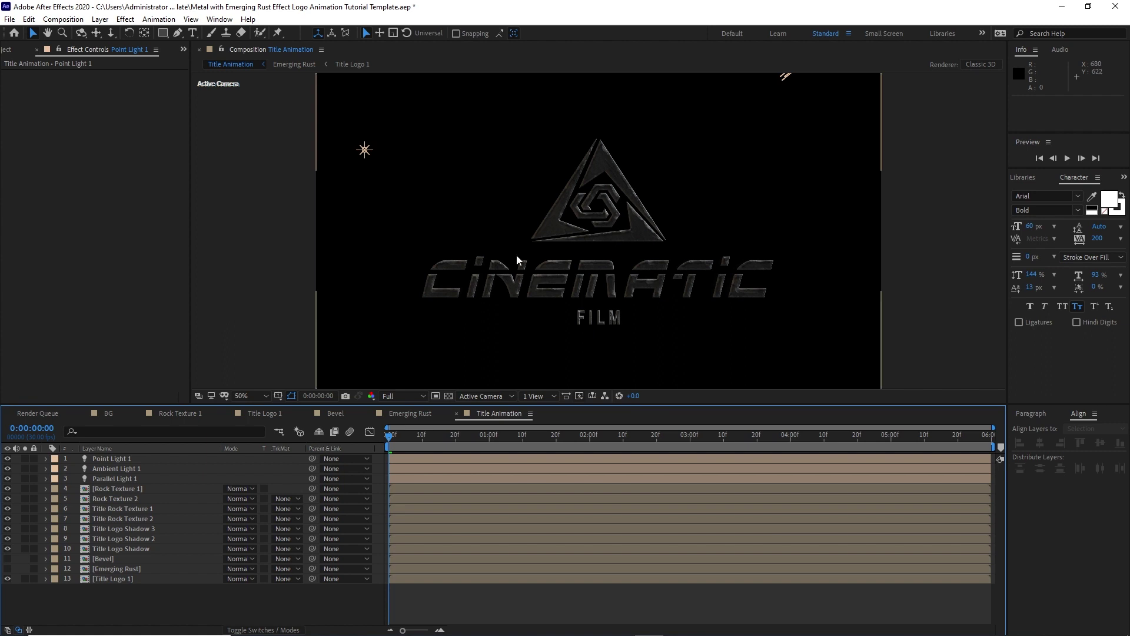
# - Create a new 1920 x 1080, 30 fps, six-second composition named Scene 1
pyautogui.press(',')
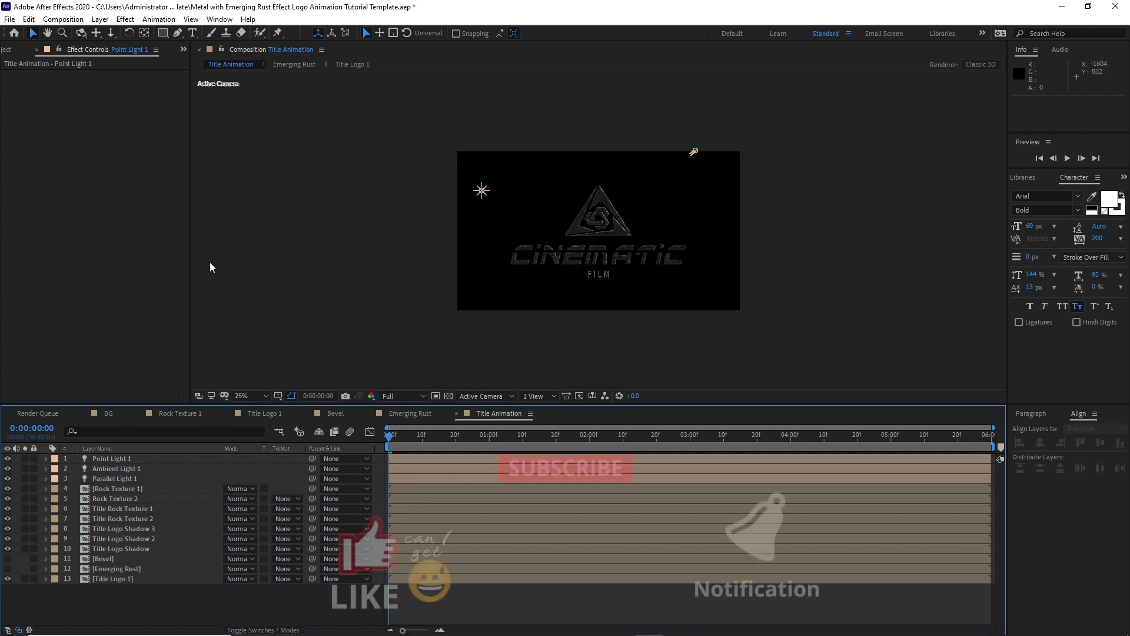
pyautogui.click(63, 19)
pyautogui.click(68, 32)
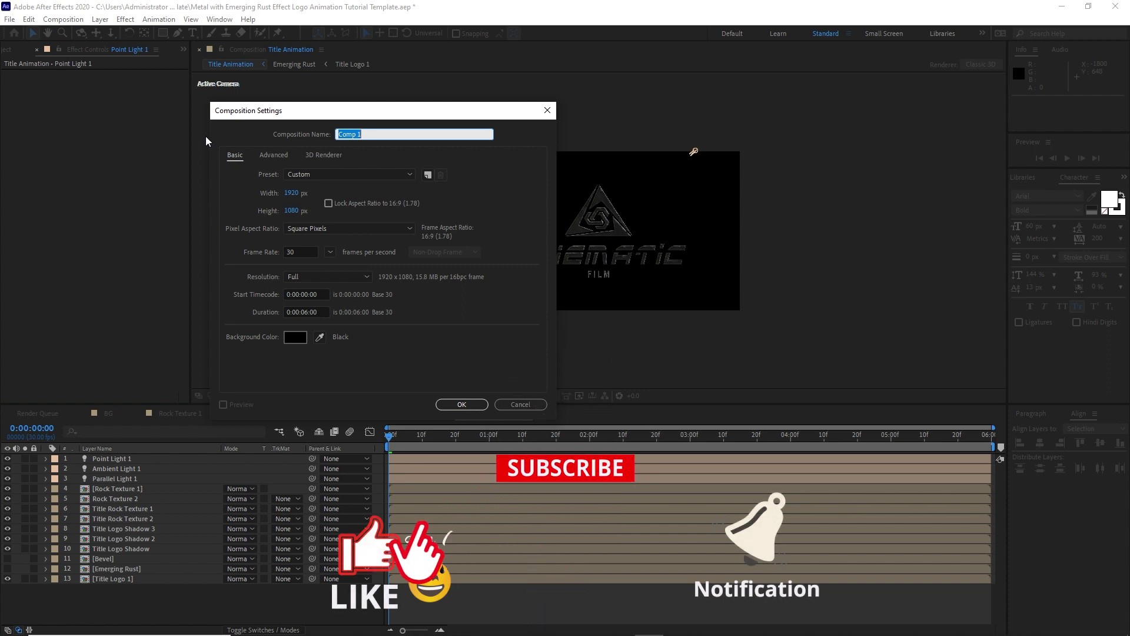
pyautogui.write('Scen')
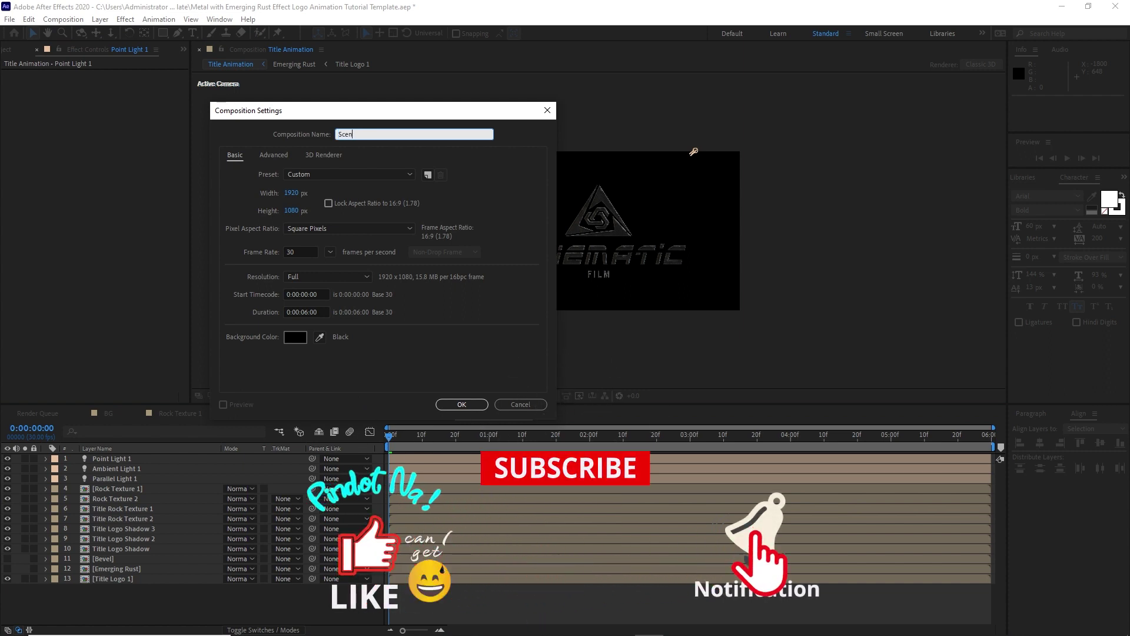
pyautogui.write('e 1')
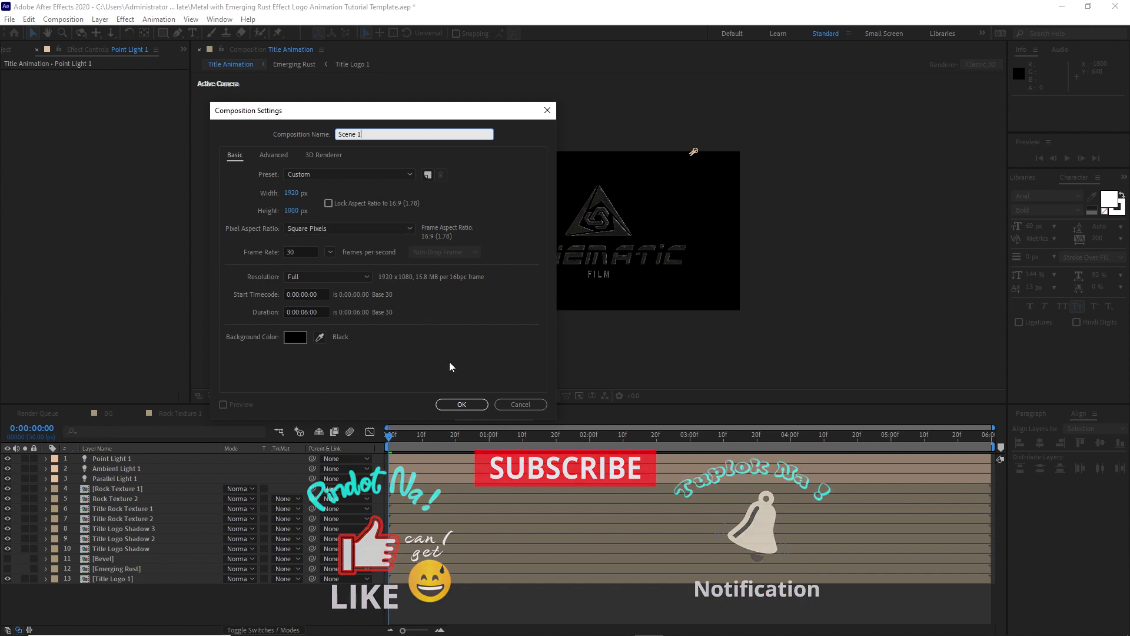
pyautogui.click(462, 405)
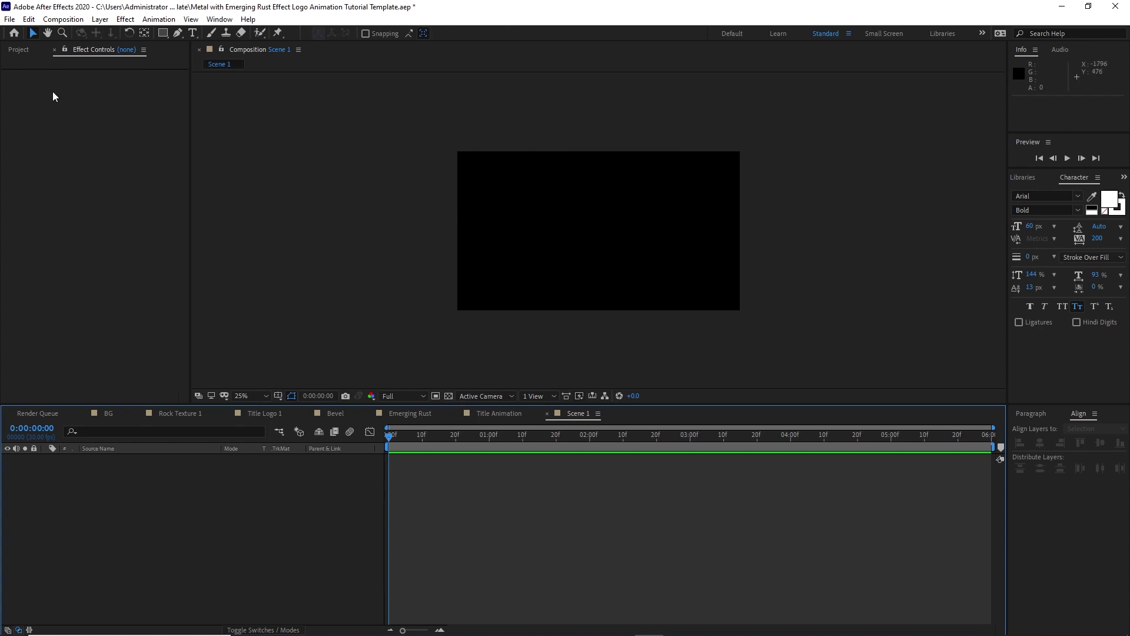
# - Add the Title Animation composition to Scene 1 and place the BG composition beneath it
pyautogui.click(18, 54)
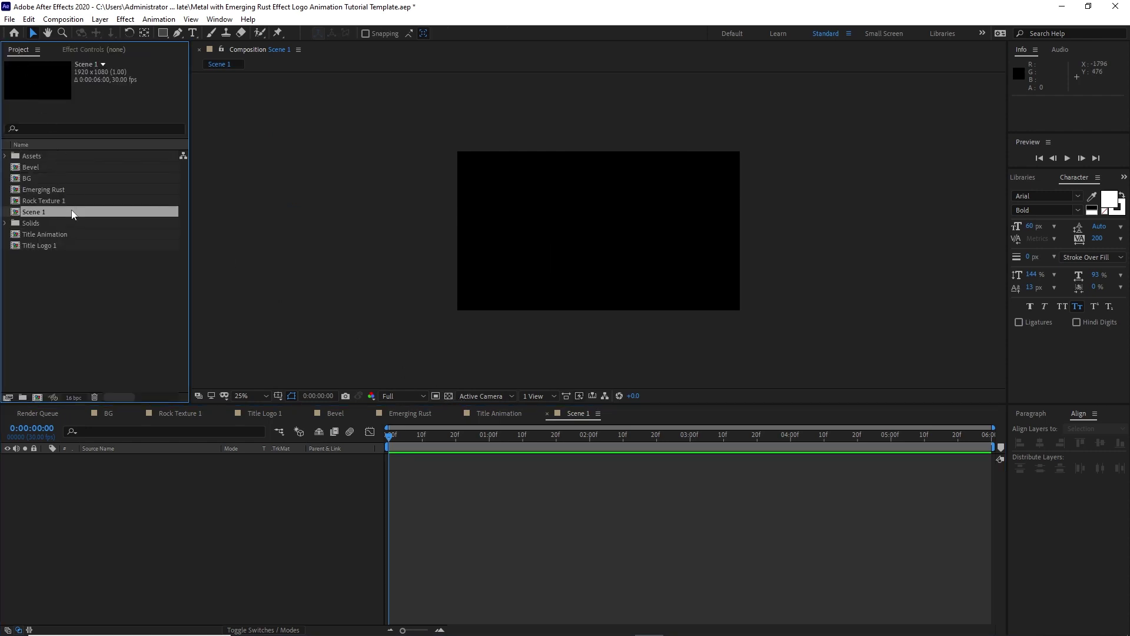
pyautogui.moveTo(54, 235); pyautogui.dragTo(100, 462)
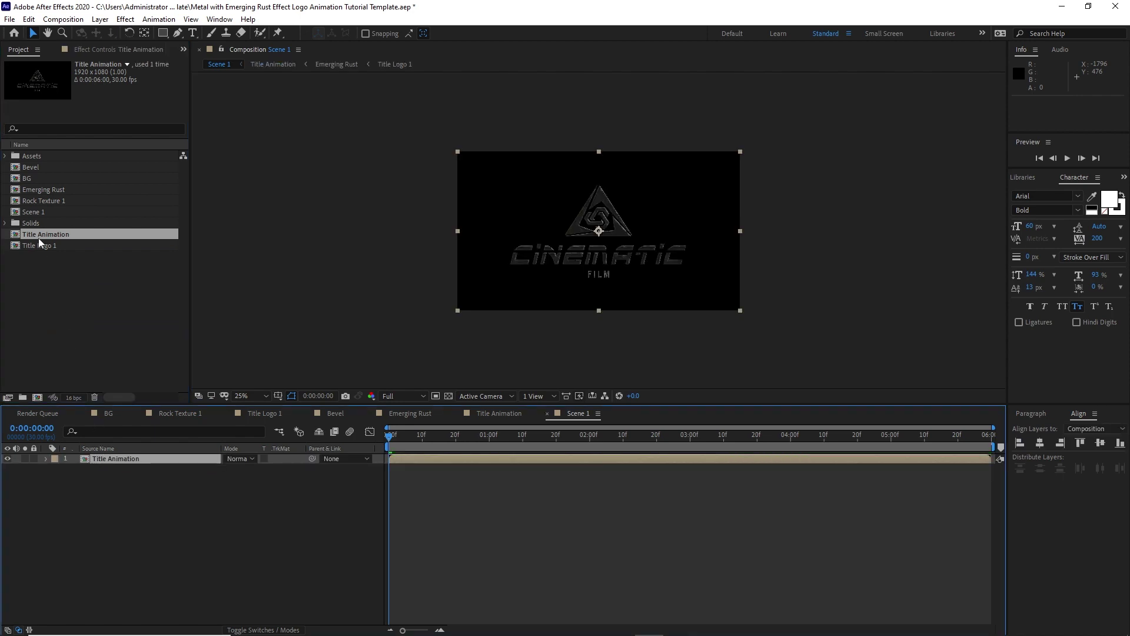
pyautogui.moveTo(30, 177); pyautogui.dragTo(110, 499)
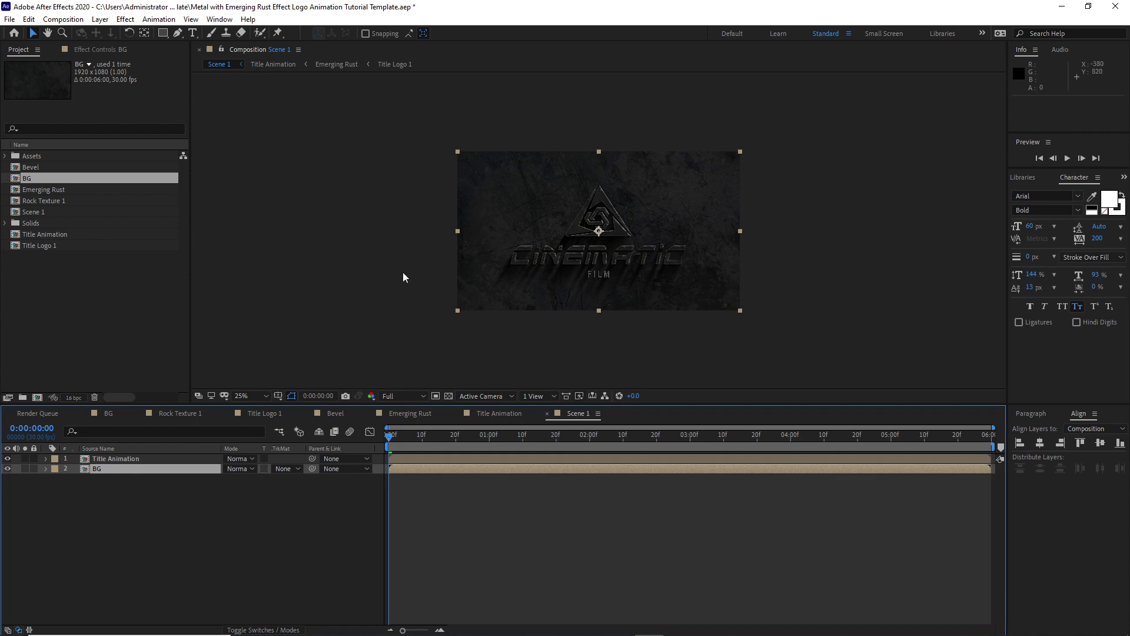
# - Create a black 1920 x 1080 solid named Vinette as the top layer of Scene 1
pyautogui.click(100, 18)
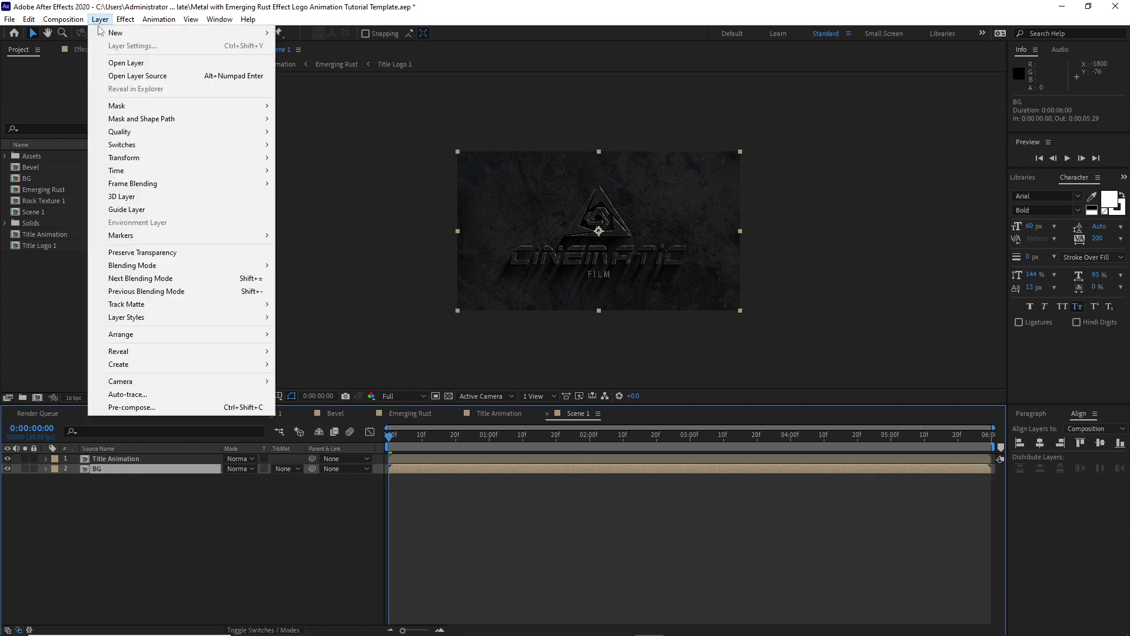
pyautogui.moveTo(159, 34)
pyautogui.click(302, 45)
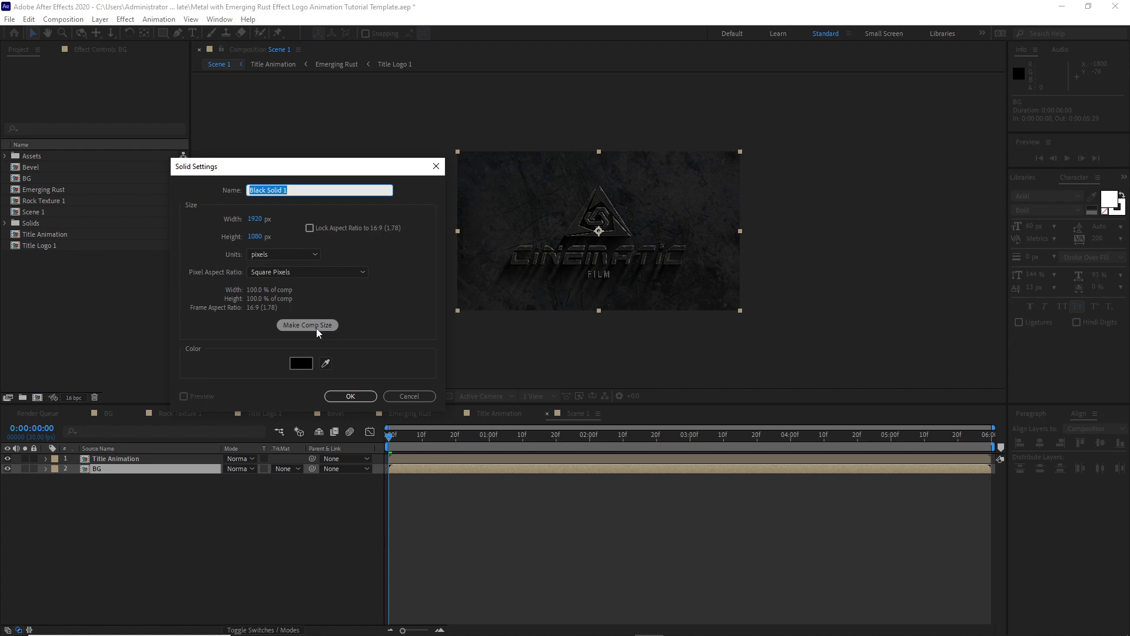
pyautogui.write('Vinette')
pyautogui.click(350, 396)
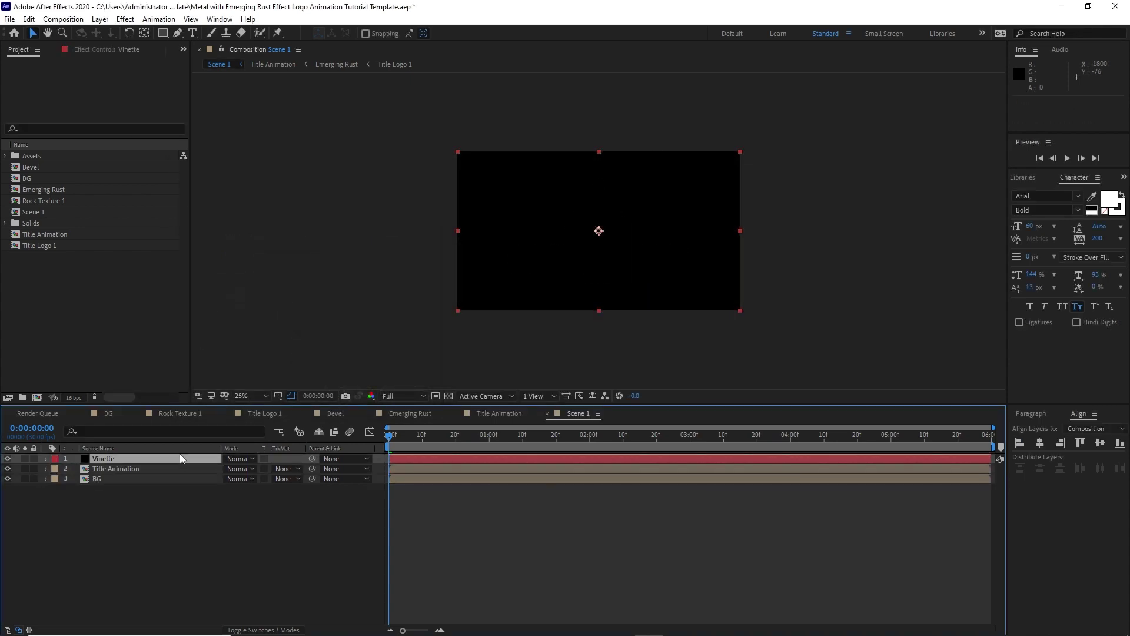
# - Add an elliptical mask filling the whole frame to the Vinette solid and return to the Selection tool
pyautogui.moveTo(163, 33); pyautogui.dragTo(224, 58)
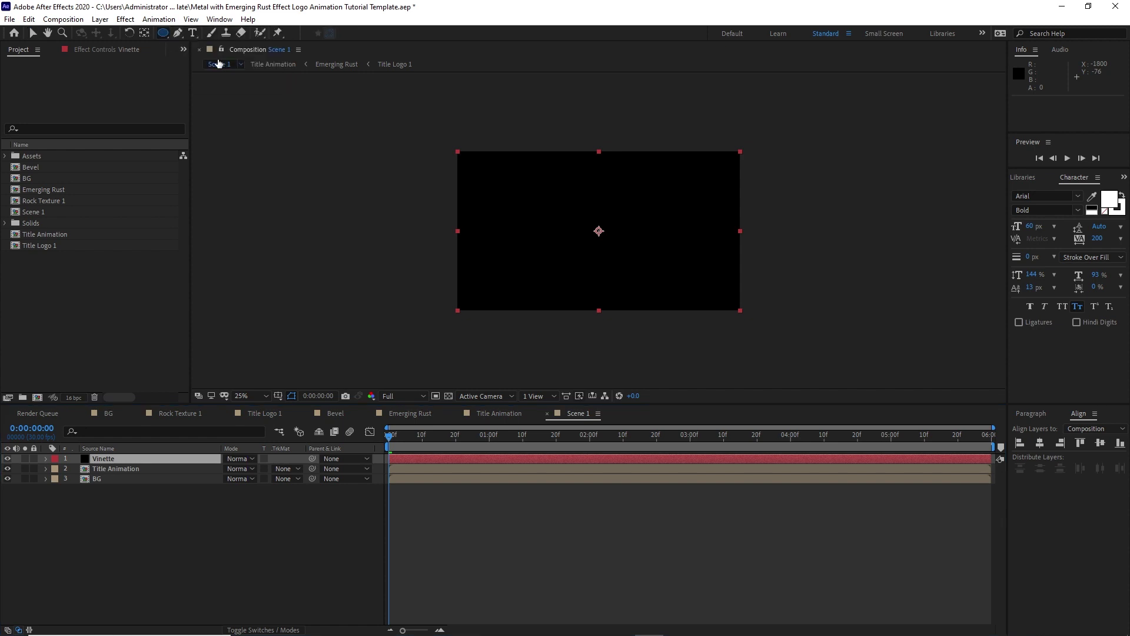
pyautogui.doubleClick(166, 33)
pyautogui.press('v')
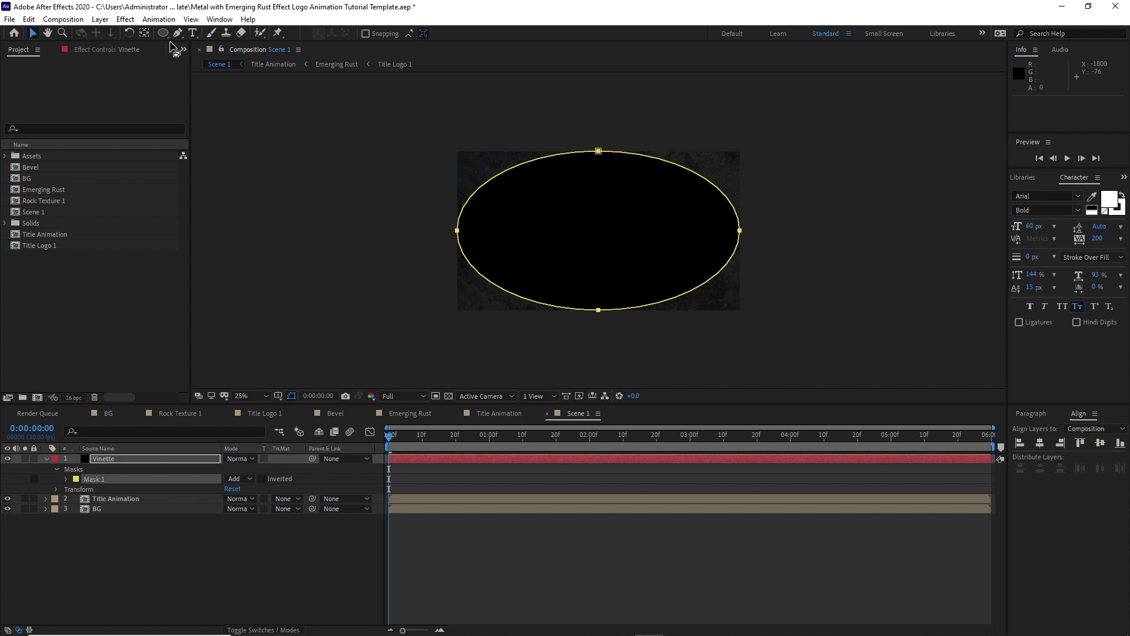
# - Set the Vinette mask to Subtract with a feather of 853 pixels and collapse the layer's properties
pyautogui.click(66, 479)
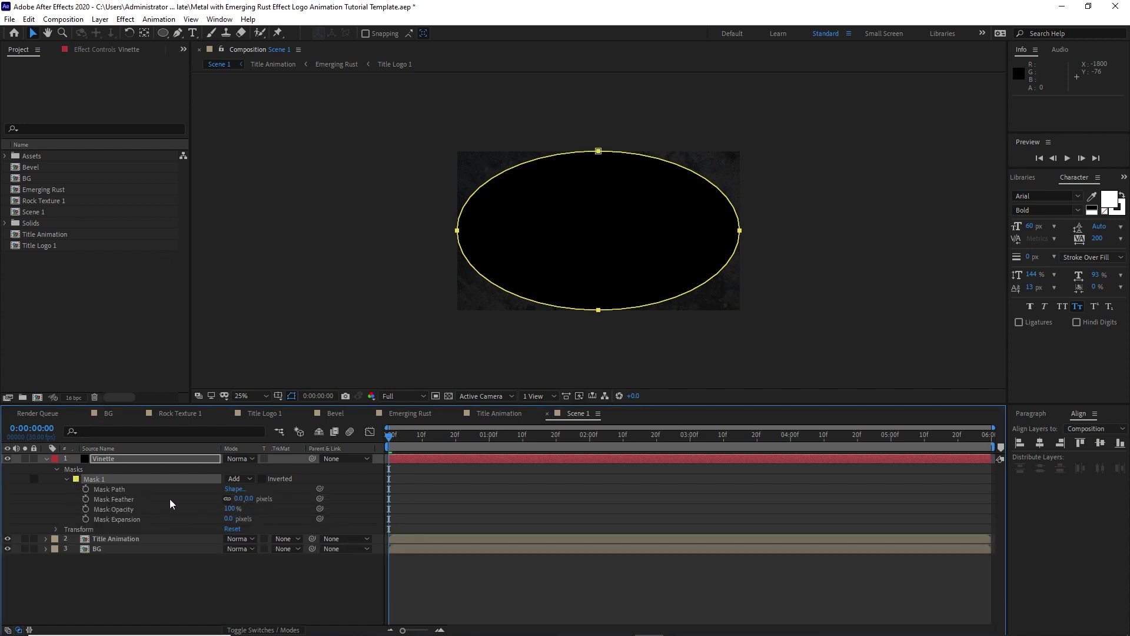
pyautogui.click(241, 478)
pyautogui.click(239, 514)
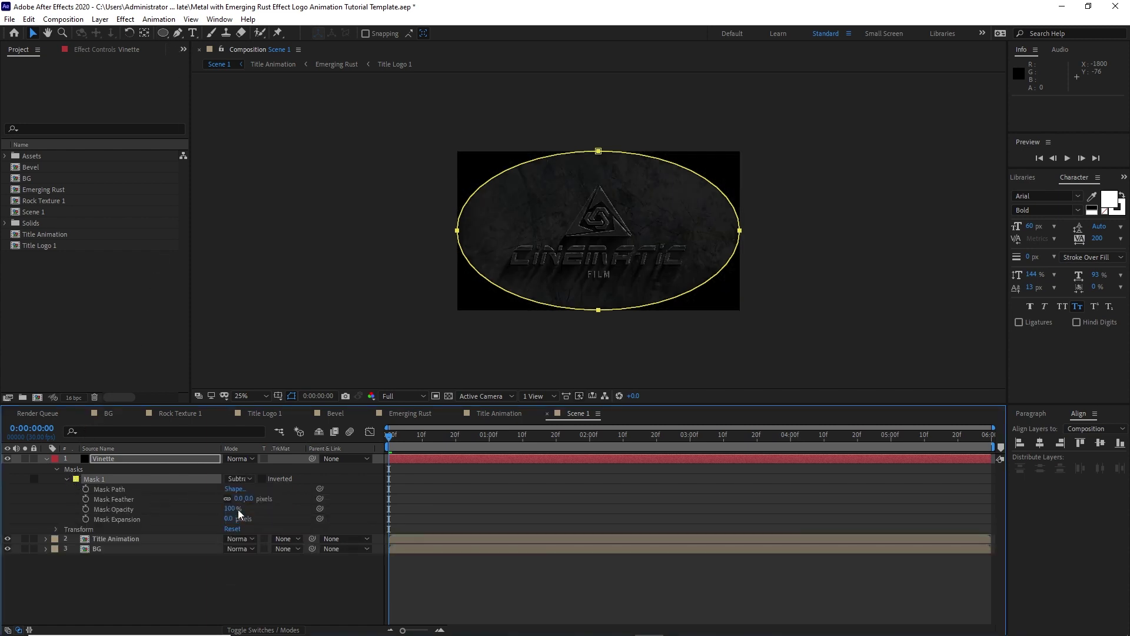
pyautogui.moveTo(239, 499); pyautogui.dragTo(736, 479)
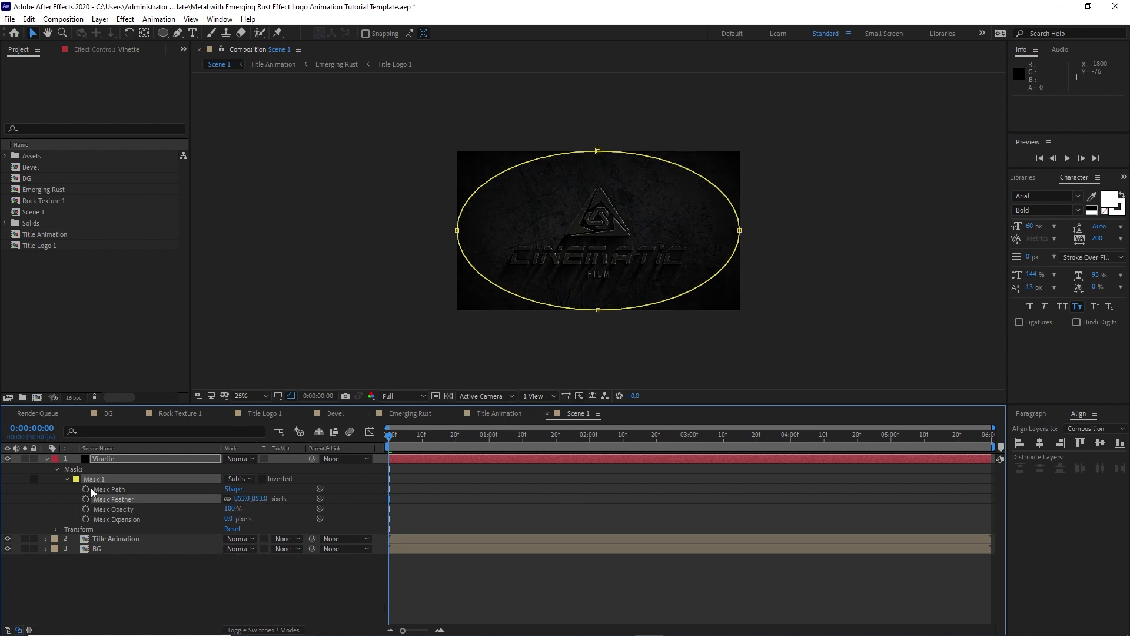
pyautogui.click(66, 478)
pyautogui.click(46, 459)
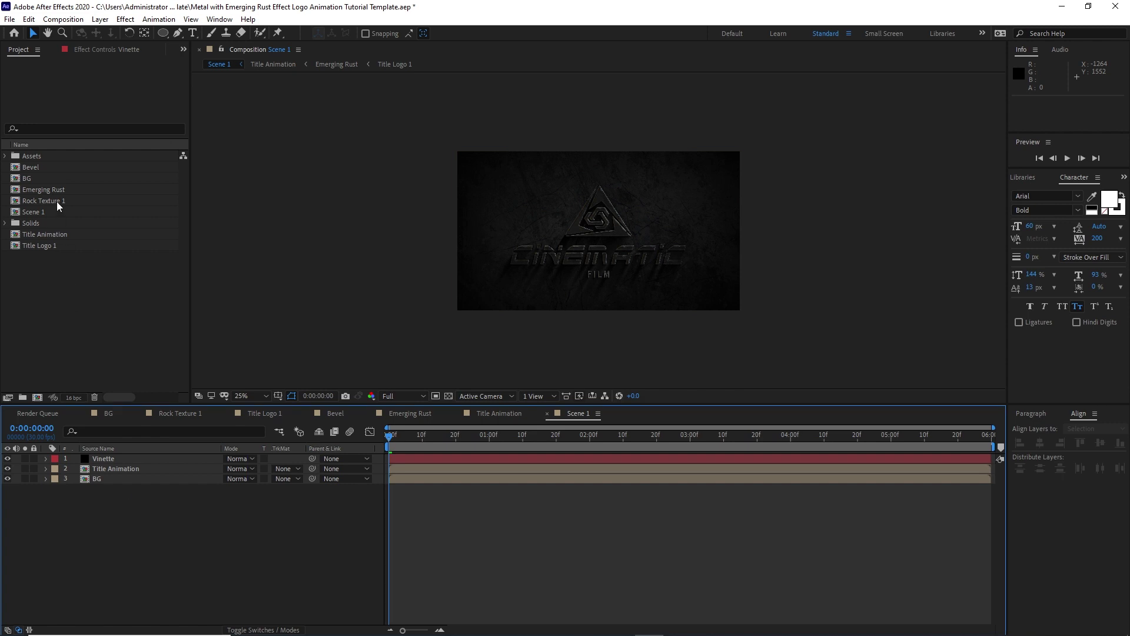
# - Add Sparks.mov from the Footage assets as the top layer of Scene 1
pyautogui.click(5, 156)
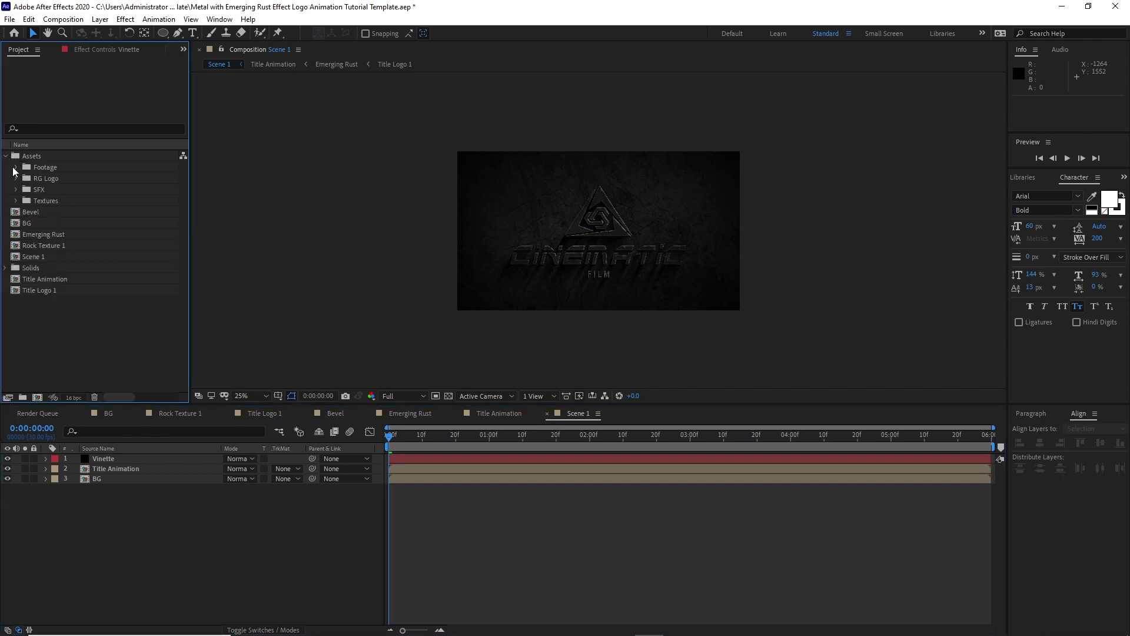
pyautogui.click(14, 168)
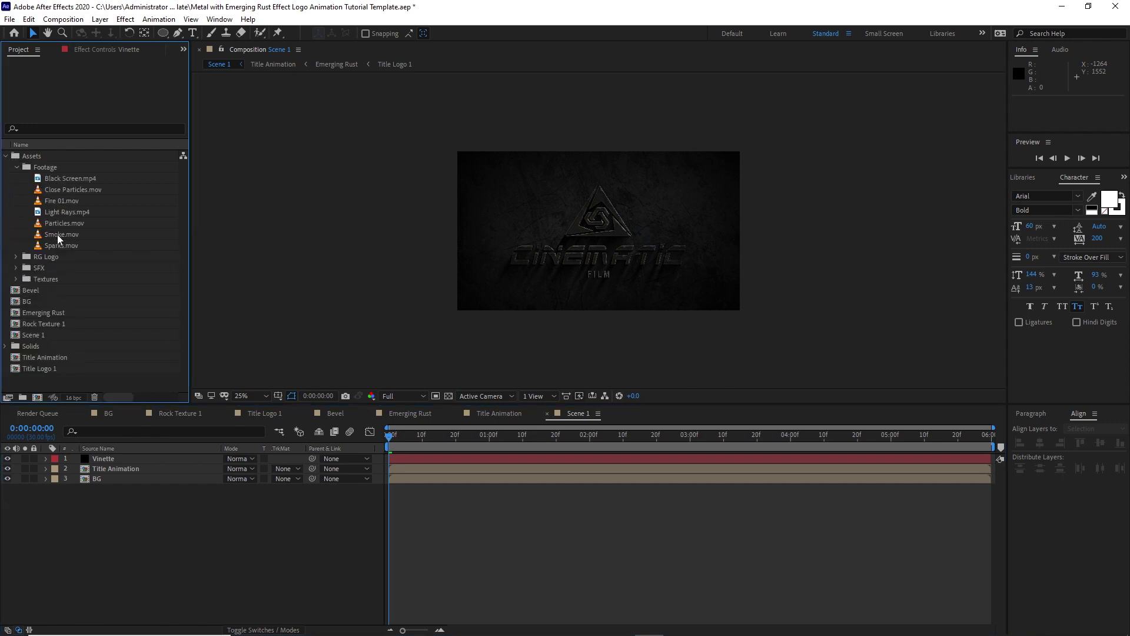
pyautogui.moveTo(59, 244); pyautogui.dragTo(114, 462)
# - Pre-compose Sparks.mov as Sparks with all attributes moved into it, and set its blending mode to Add
pyautogui.rightClick(115, 461)
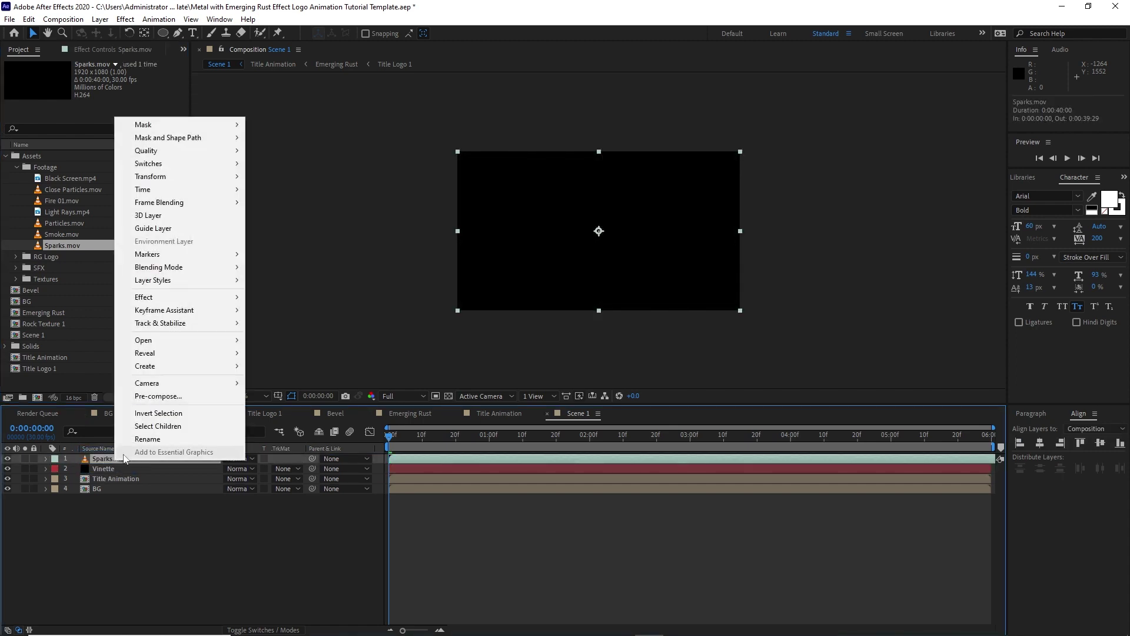
pyautogui.click(141, 398)
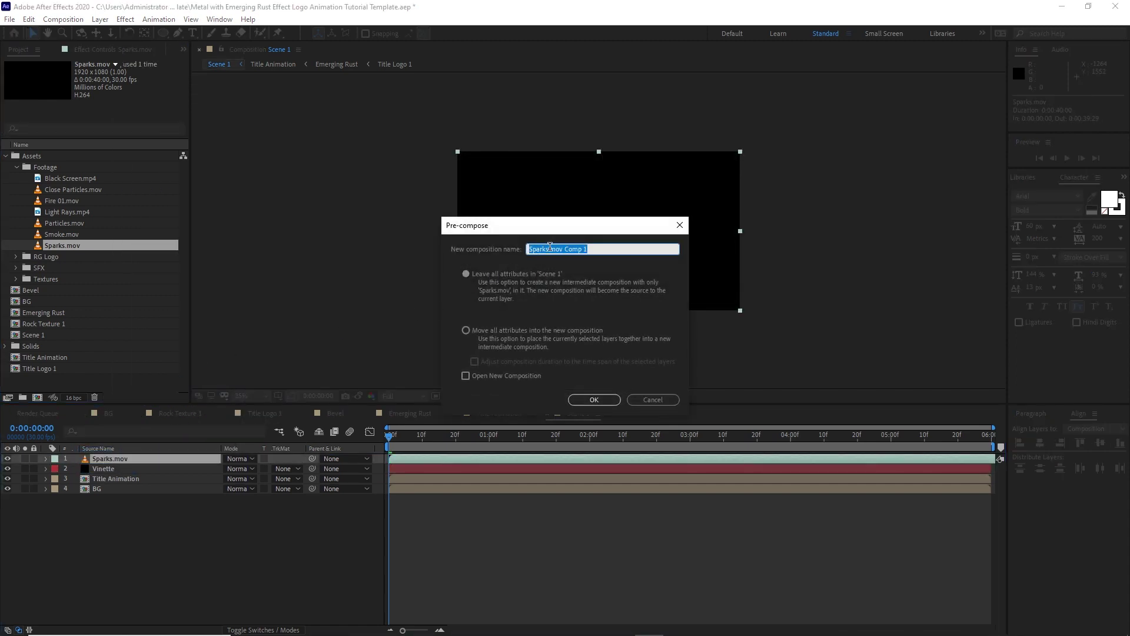
pyautogui.moveTo(548, 248); pyautogui.dragTo(588, 254)
pyautogui.click(467, 331)
pyautogui.click(594, 400)
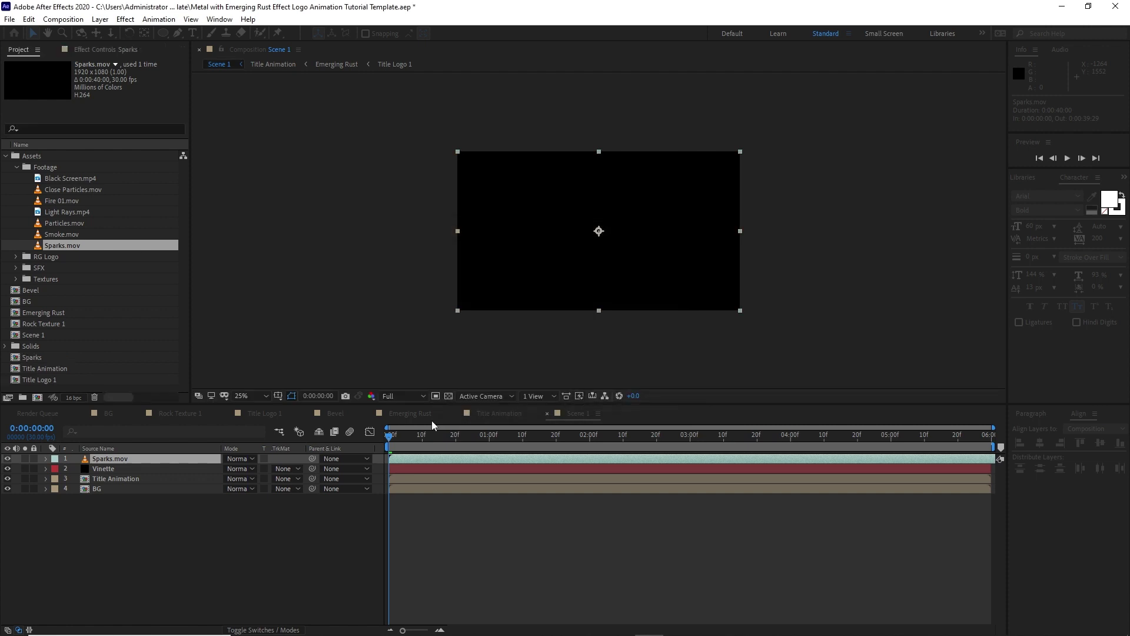
pyautogui.click(239, 458)
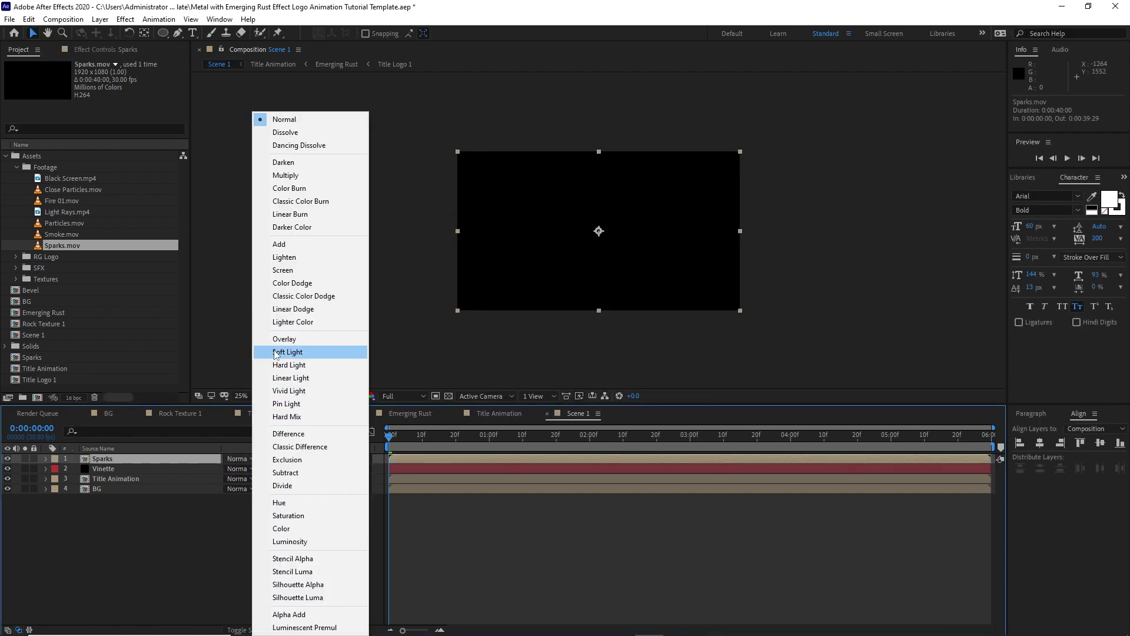
pyautogui.click(279, 243)
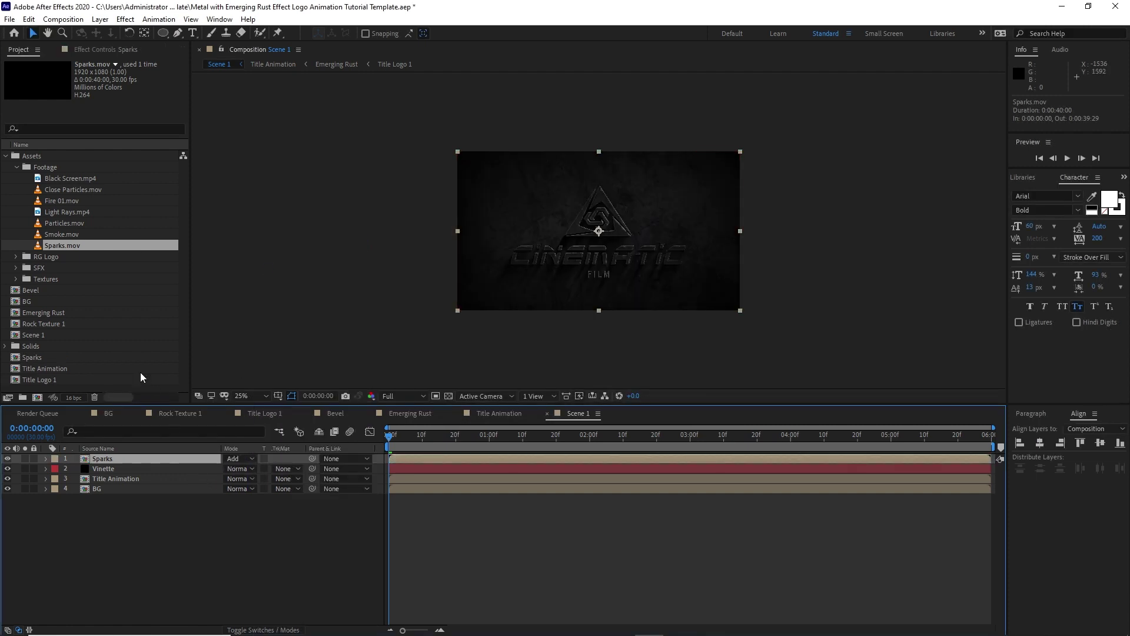
# - Place Grain.jpg from the Textures assets on top of Scene 1 and pre-compose it as Grain with all attributes moved
pyautogui.click(16, 281)
pyautogui.click(17, 280)
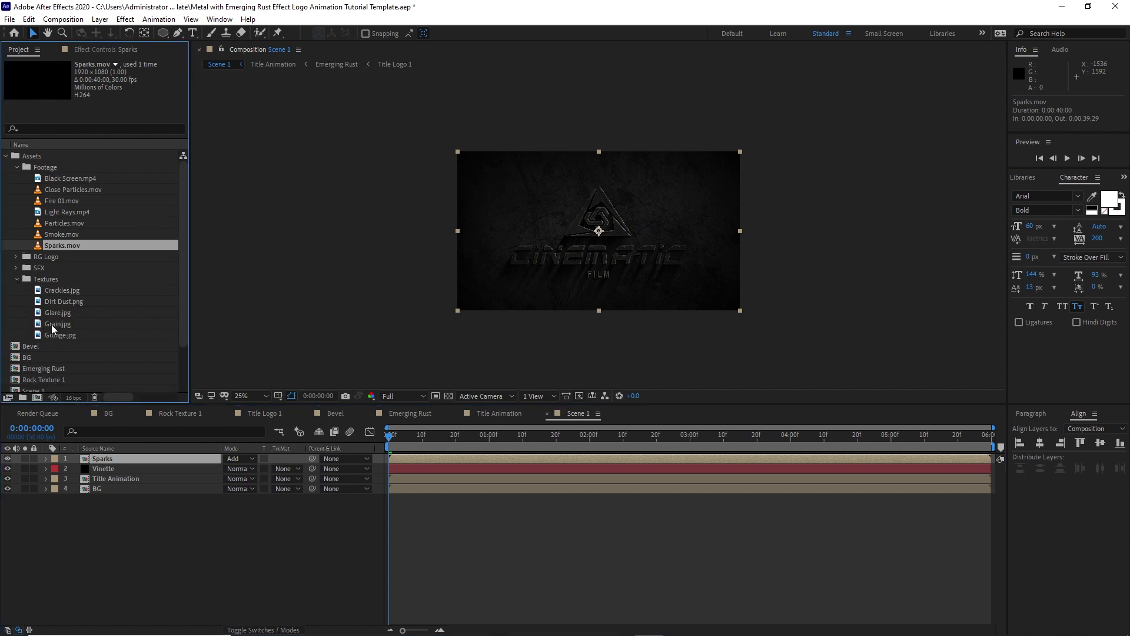
pyautogui.moveTo(51, 322); pyautogui.dragTo(120, 461)
pyautogui.rightClick(120, 461)
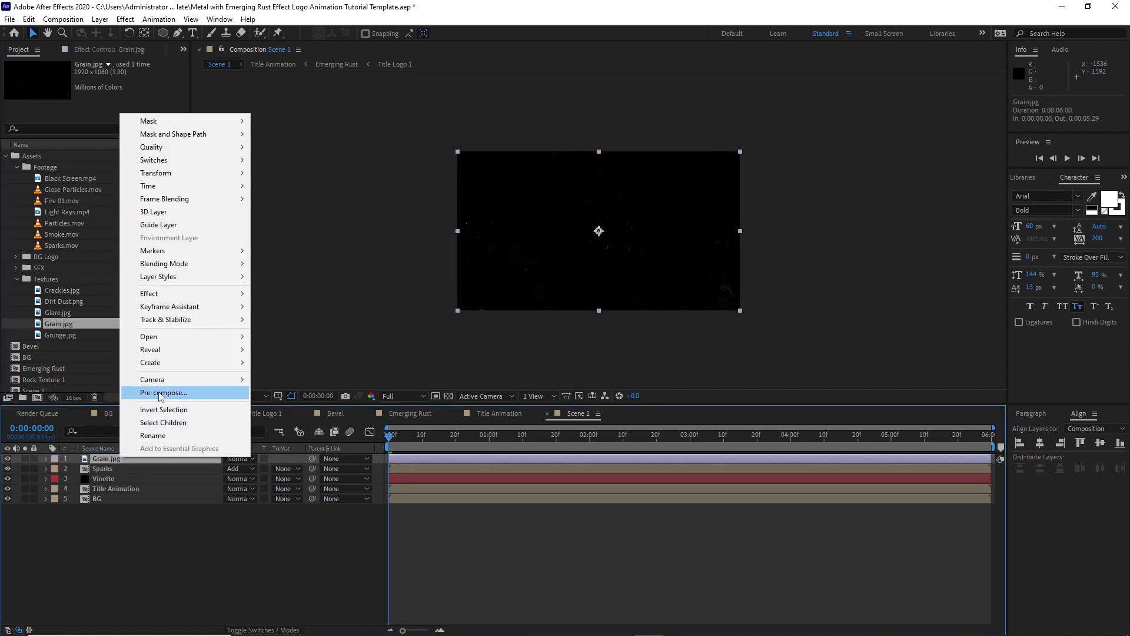
pyautogui.click(151, 437)
pyautogui.moveTo(546, 249); pyautogui.dragTo(581, 256)
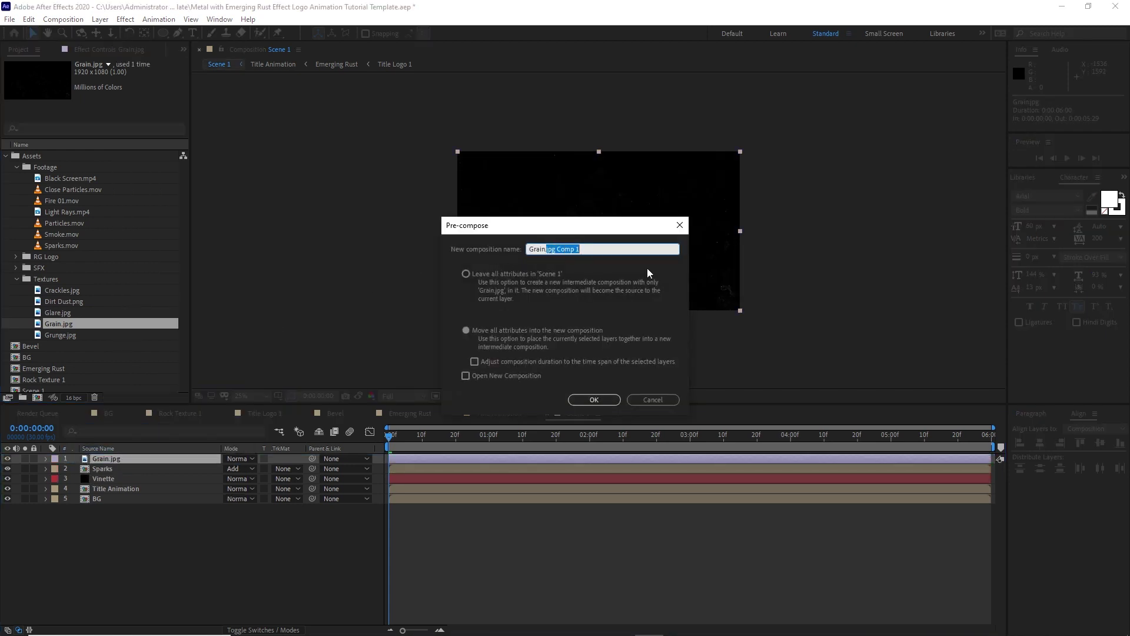
pyautogui.press('BackSpace')
pyautogui.press('BackSpace')
pyautogui.click(466, 331)
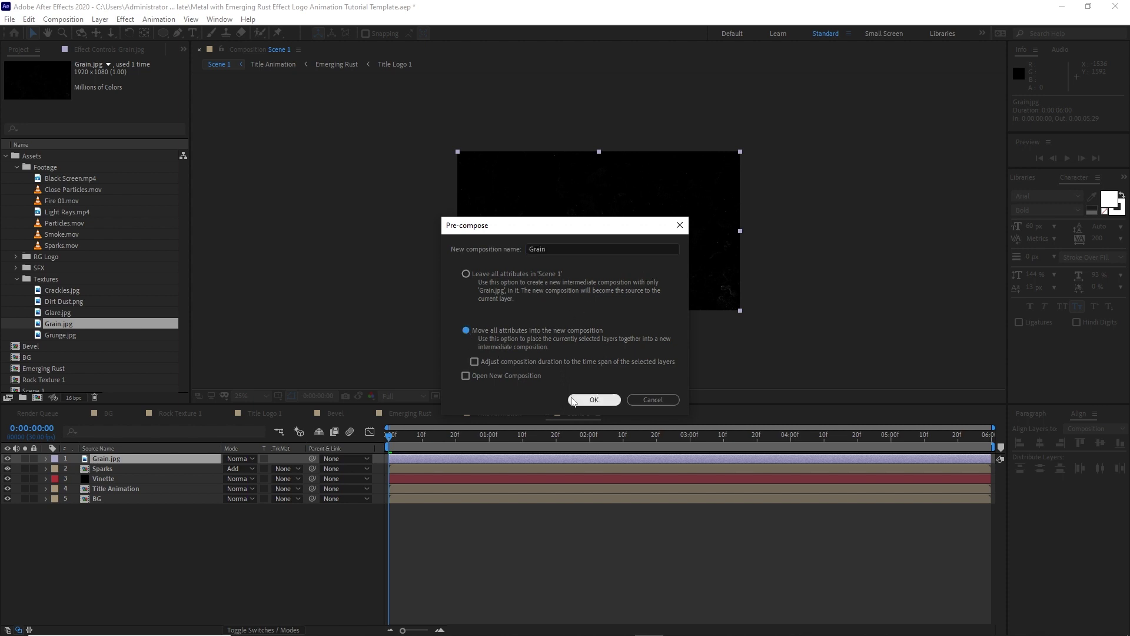
pyautogui.click(594, 400)
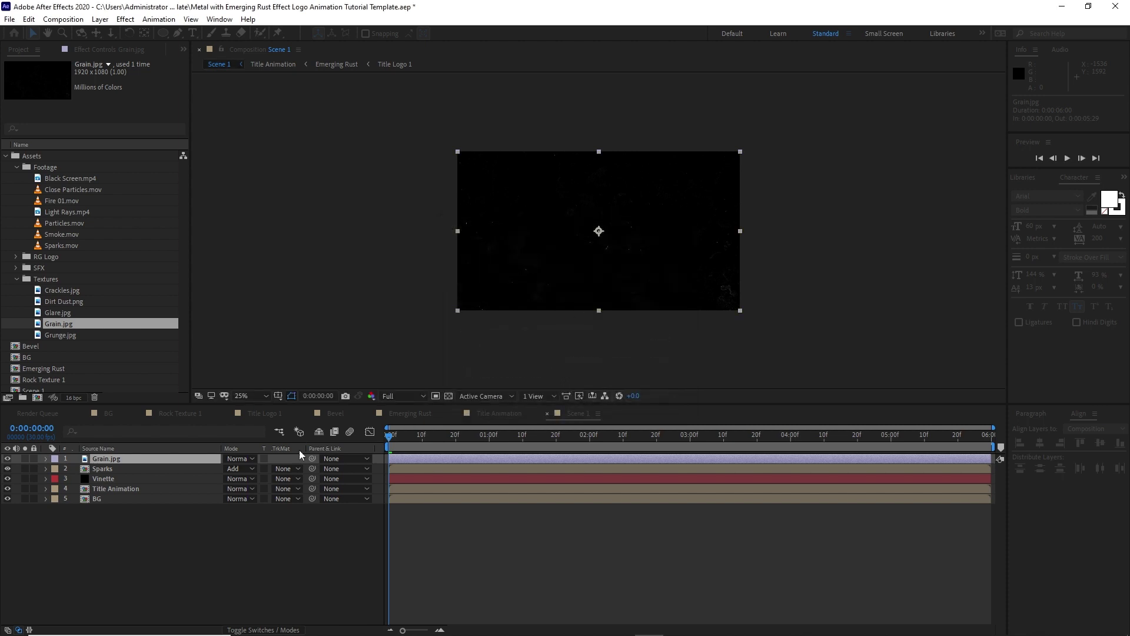
# - Set the Grain layer's blending mode to Screen and make it a 3D layer
pyautogui.click(231, 459)
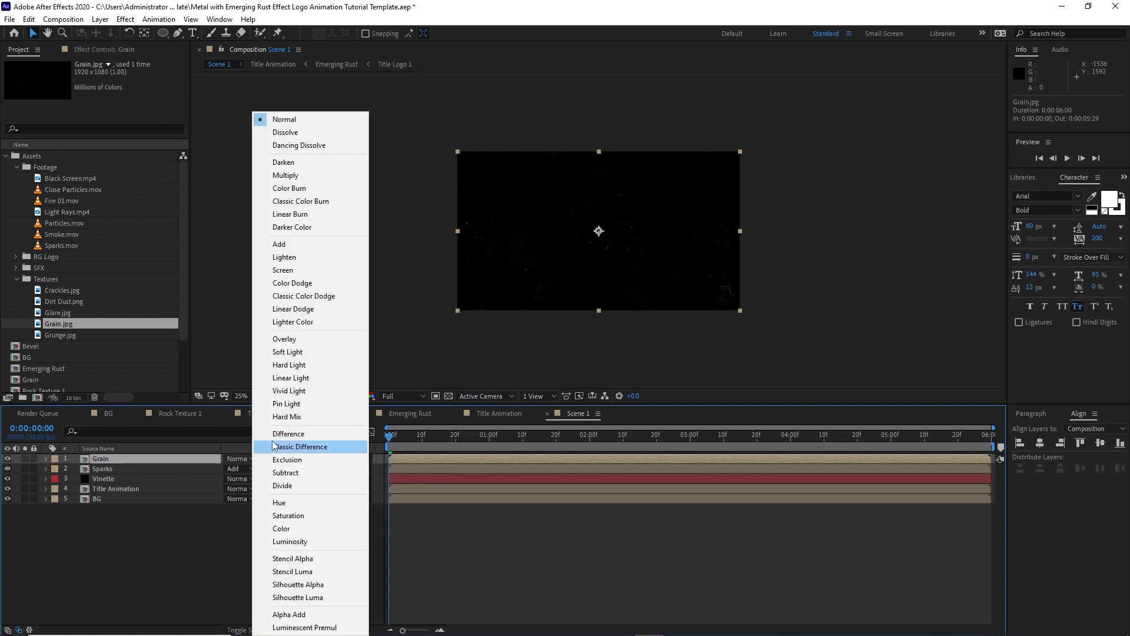
pyautogui.click(283, 270)
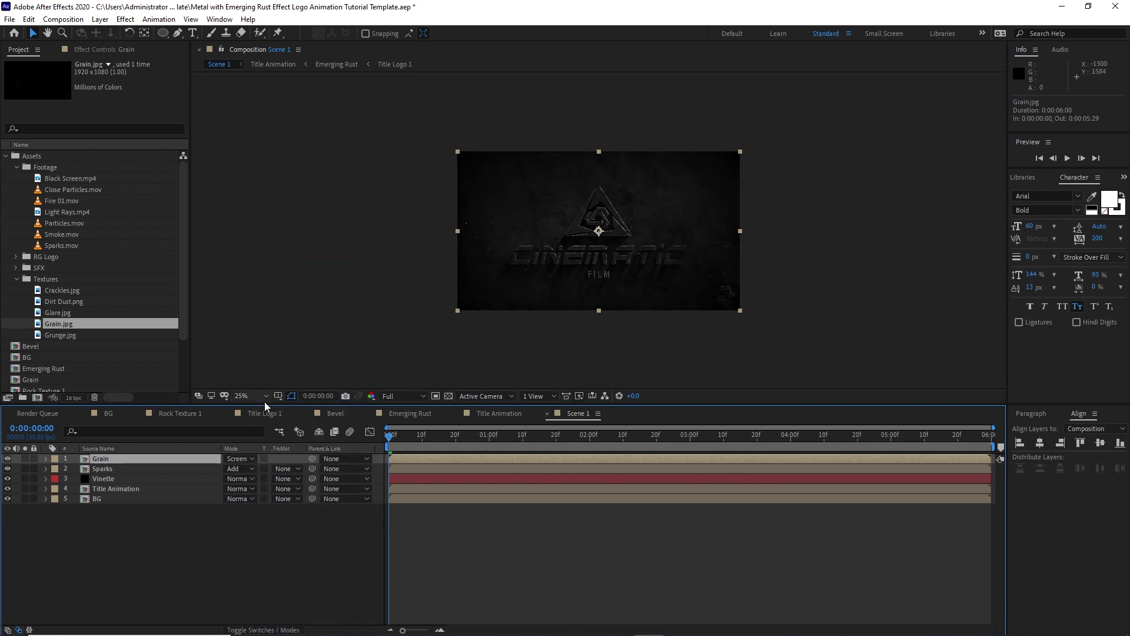
pyautogui.click(264, 629)
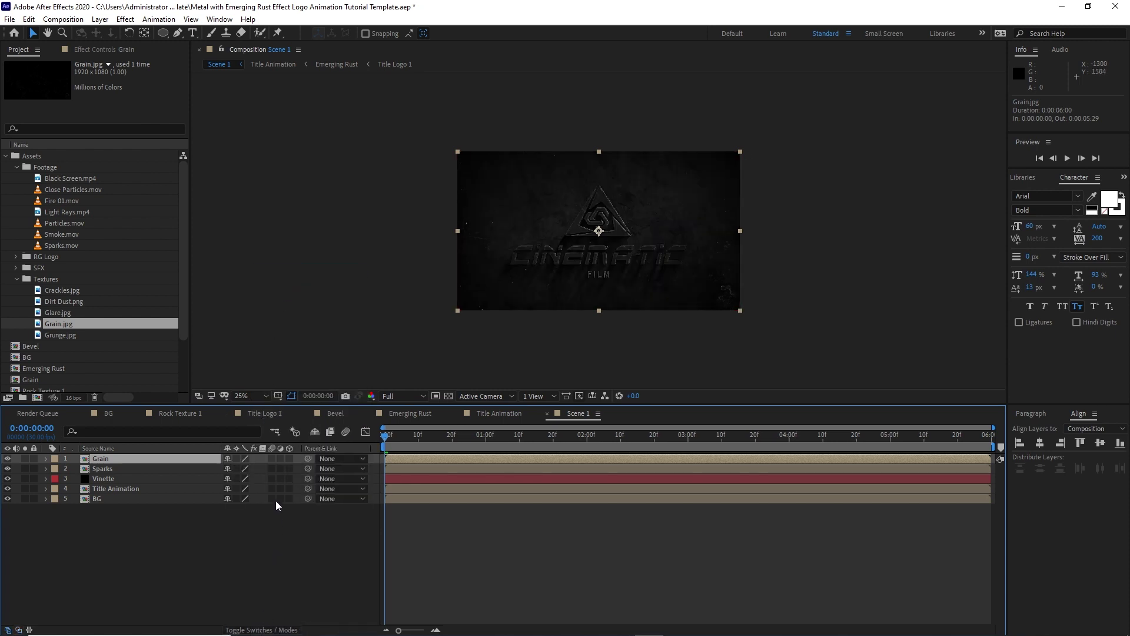
pyautogui.click(288, 458)
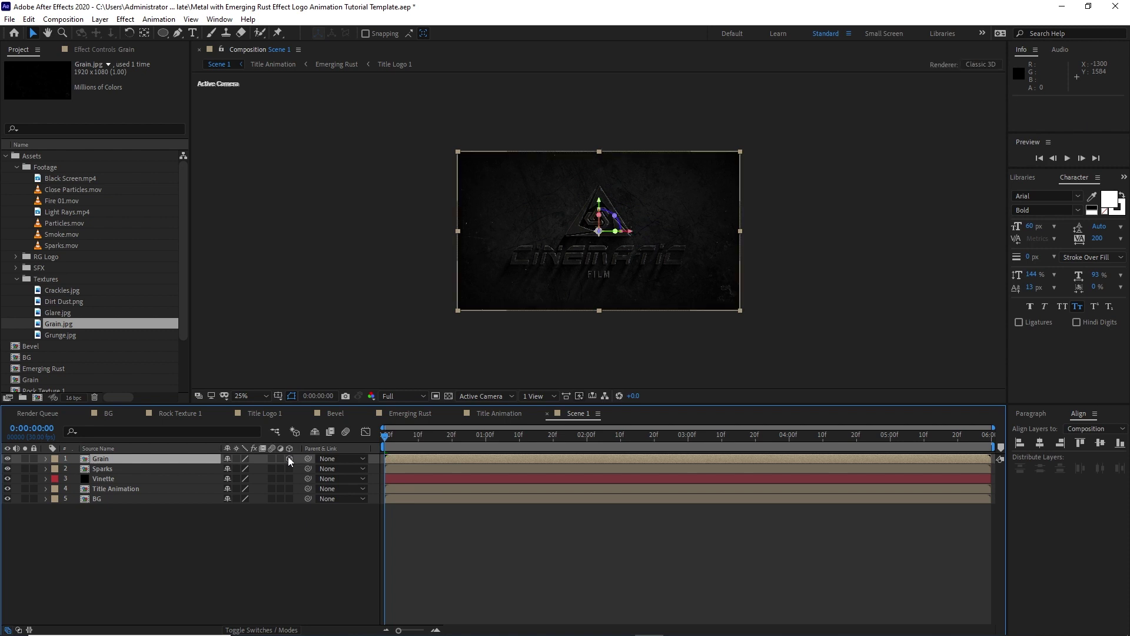
# - Add Glare.jpg from the Textures assets as the top layer of Scene 1
pyautogui.click(64, 314)
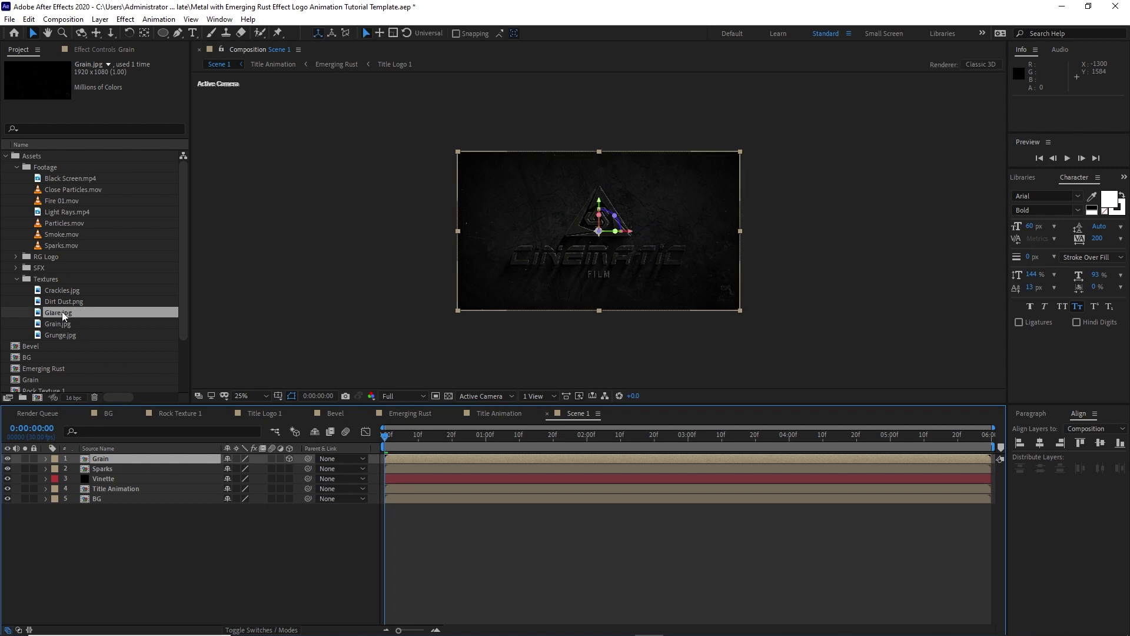
pyautogui.moveTo(63, 316); pyautogui.dragTo(129, 462)
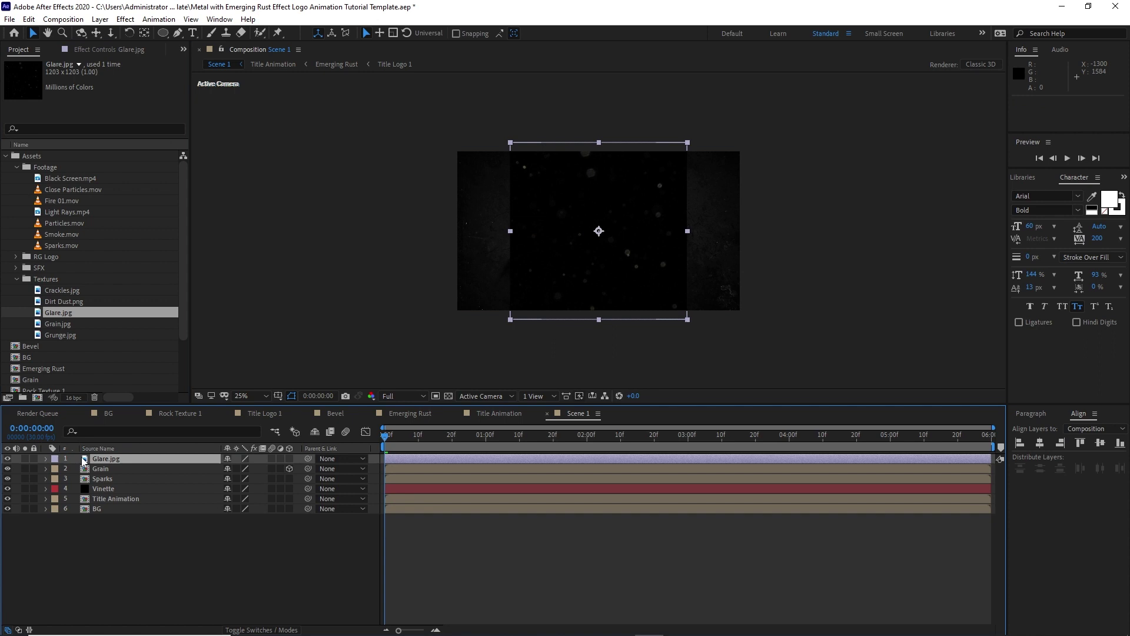
# - Pre-compose the Glare.jpg layer as Glare with all attributes moved into the new composition
pyautogui.rightClick(129, 461)
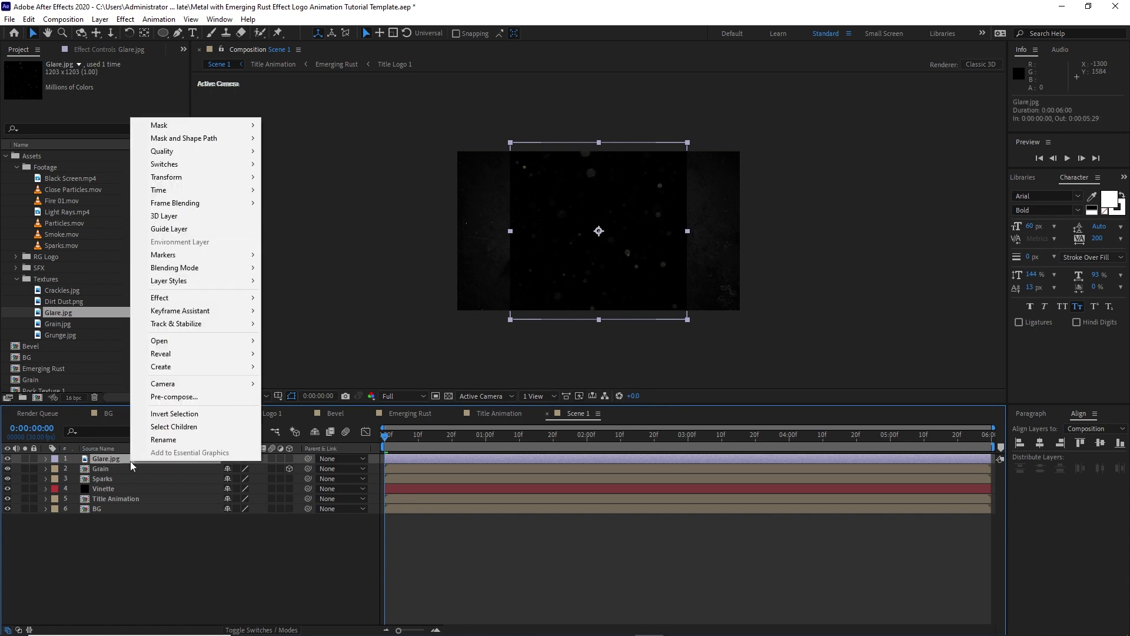
pyautogui.click(161, 399)
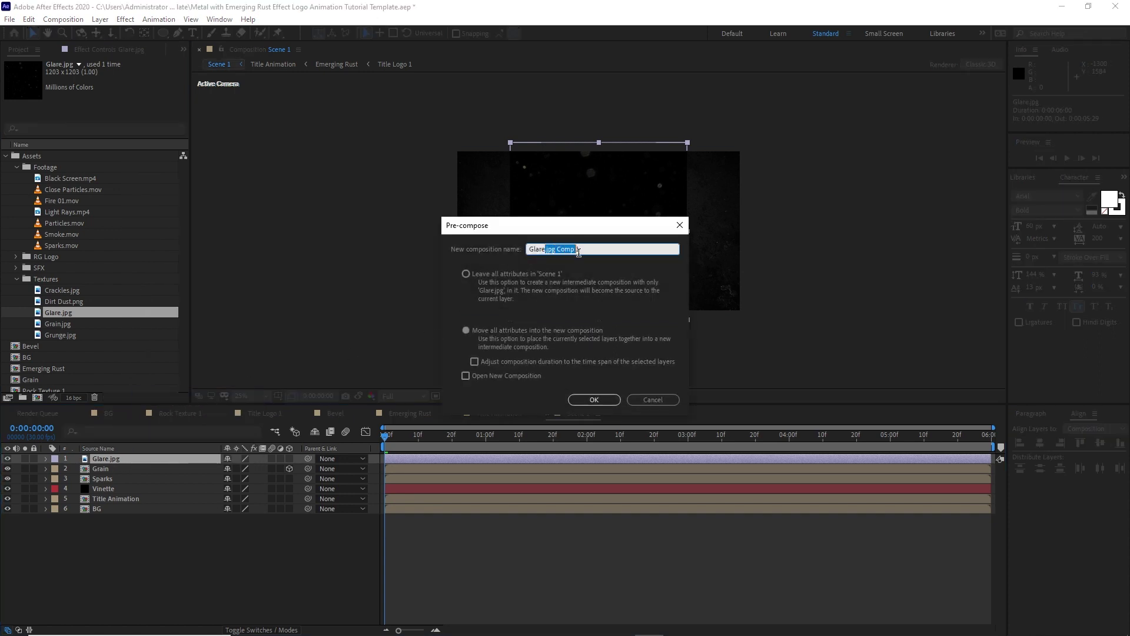
pyautogui.write('Glare')
pyautogui.click(466, 331)
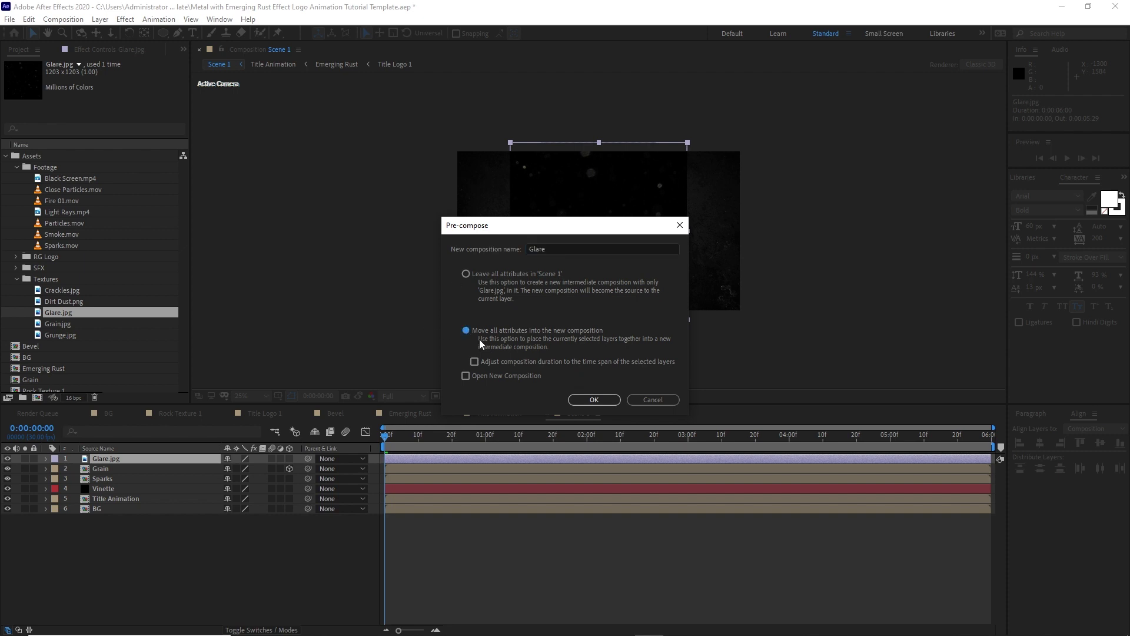
pyautogui.click(569, 400)
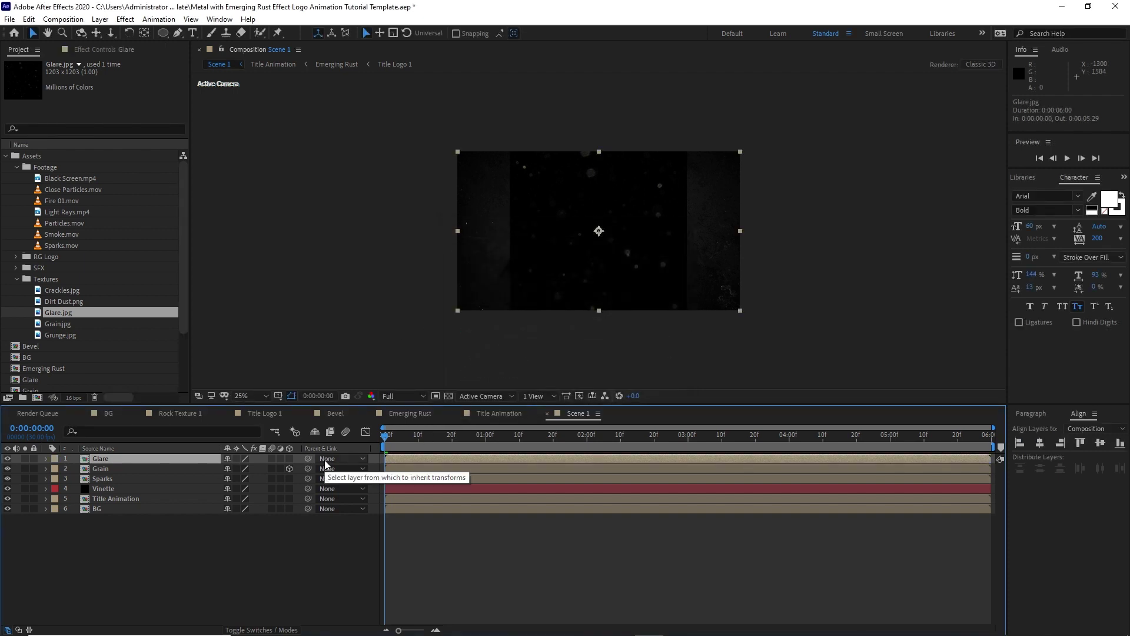
# - Make the Glare layer a 3D layer and set its blending mode to Screen
pyautogui.click(289, 459)
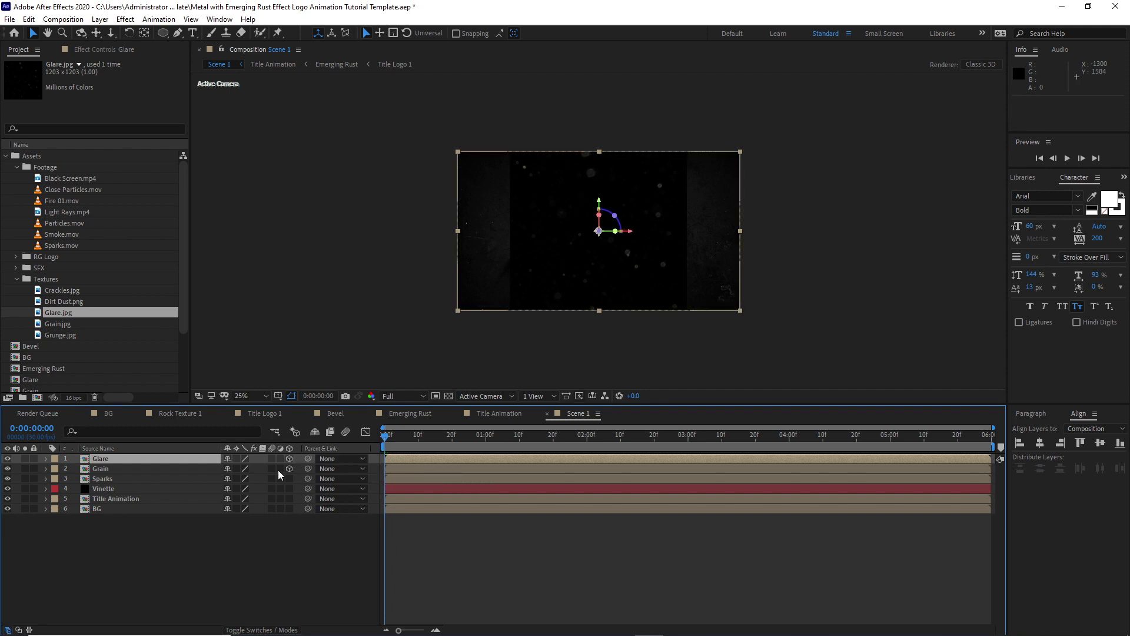
pyautogui.click(262, 630)
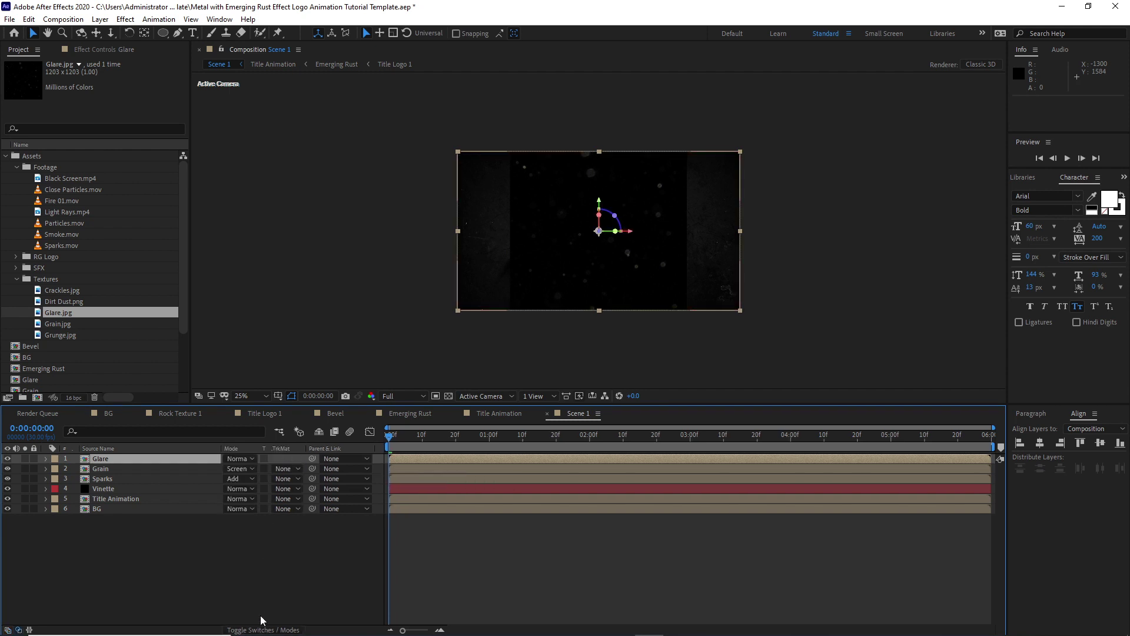
pyautogui.click(246, 459)
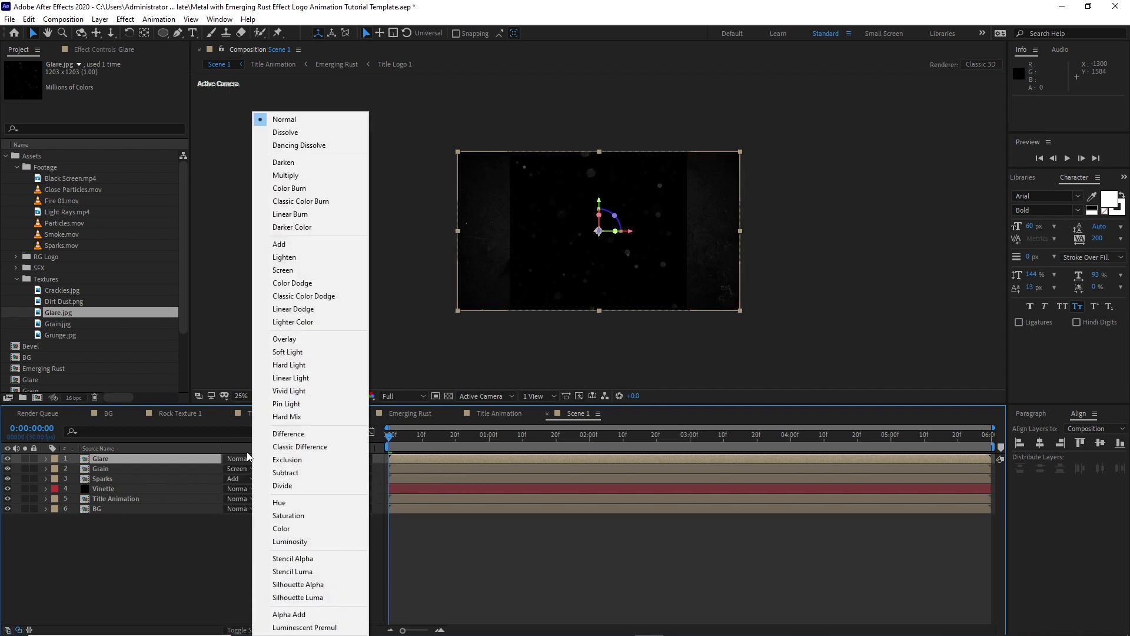
pyautogui.click(293, 271)
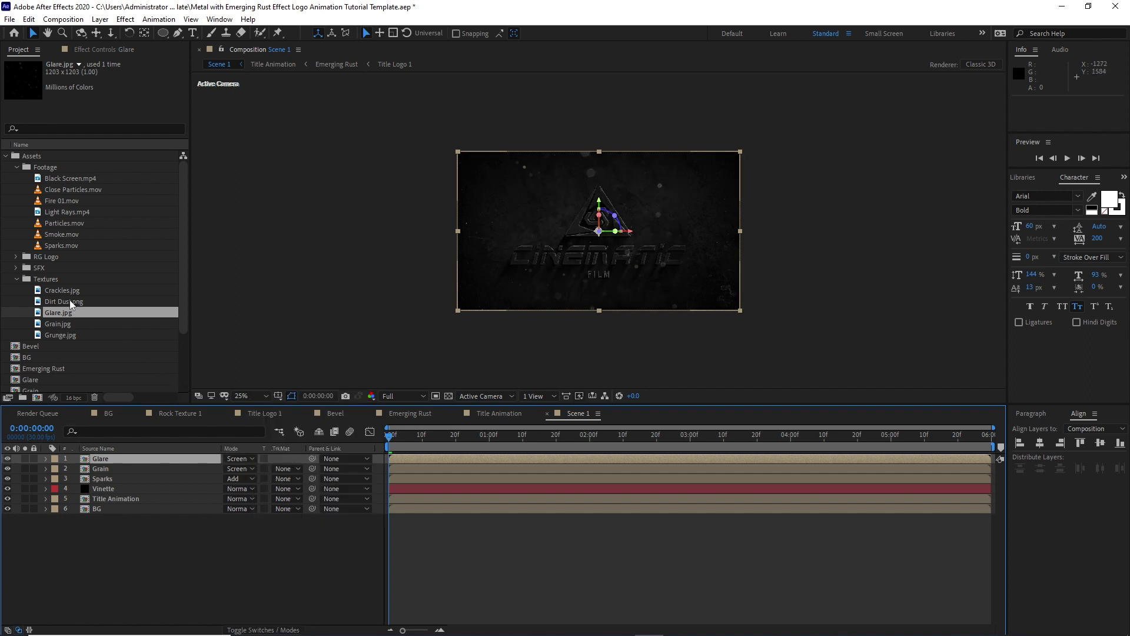
# - Add Dirt Dust.png from the Textures assets as the top layer of Scene 1 and scale it to 47%
pyautogui.moveTo(70, 300); pyautogui.dragTo(85, 459)
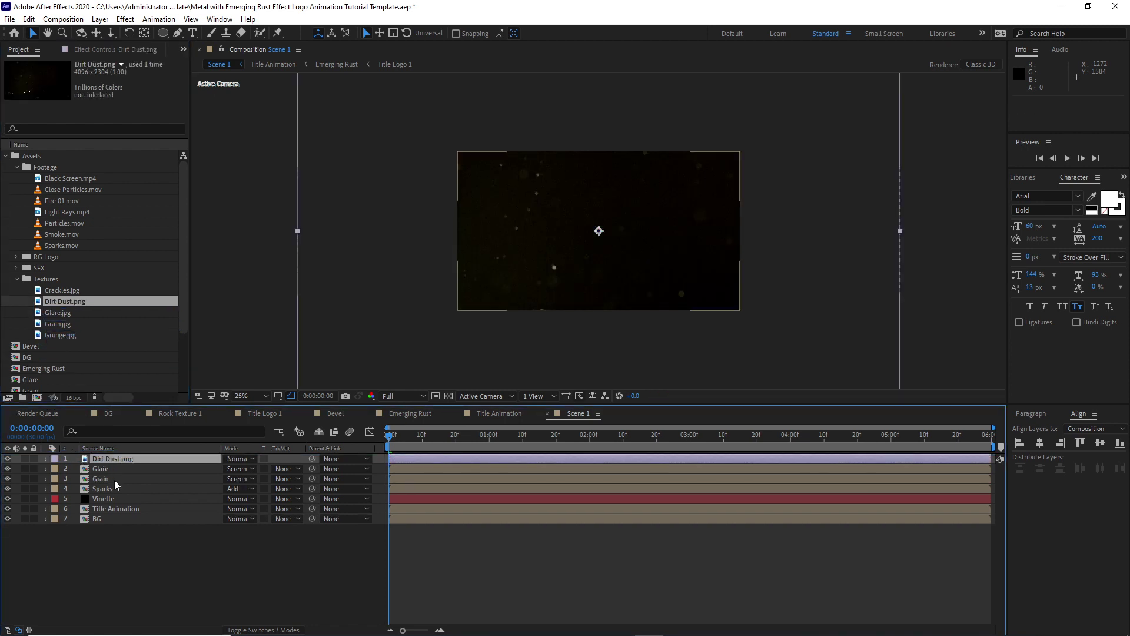
pyautogui.press('s')
pyautogui.moveTo(240, 469)
pyautogui.mouseDown()
pyautogui.moveTo(211, 475)
pyautogui.moveTo(221, 475)
pyautogui.mouseUp()
# - Pre-compose the Dirt Dust.png layer as Dirt Dust with all attributes moved into the new composition
pyautogui.rightClick(126, 457)
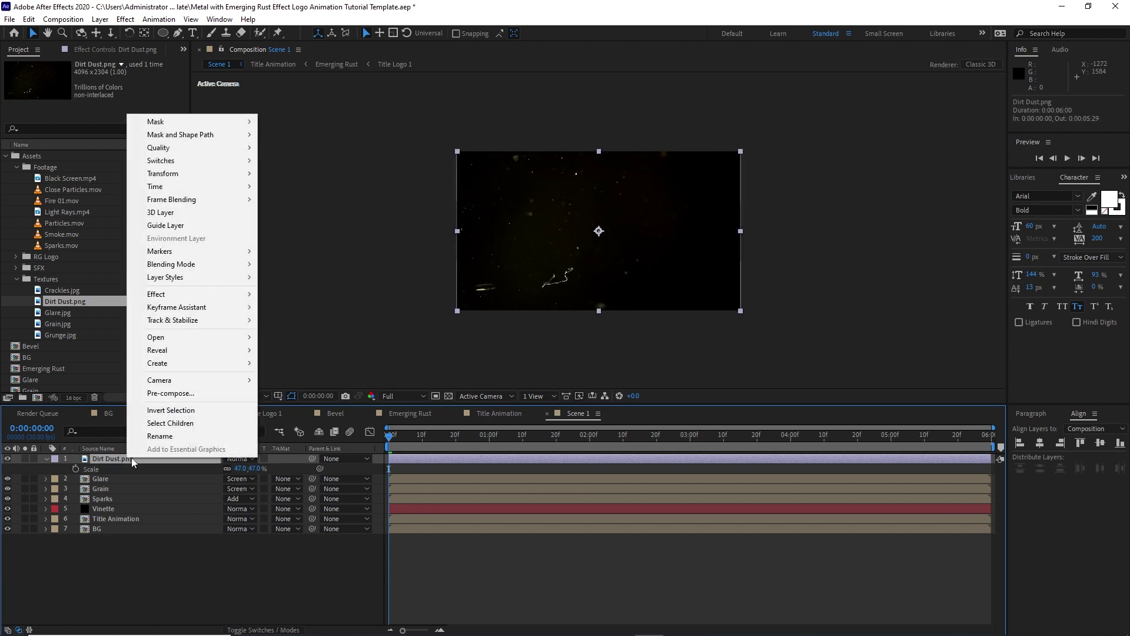
pyautogui.click(170, 393)
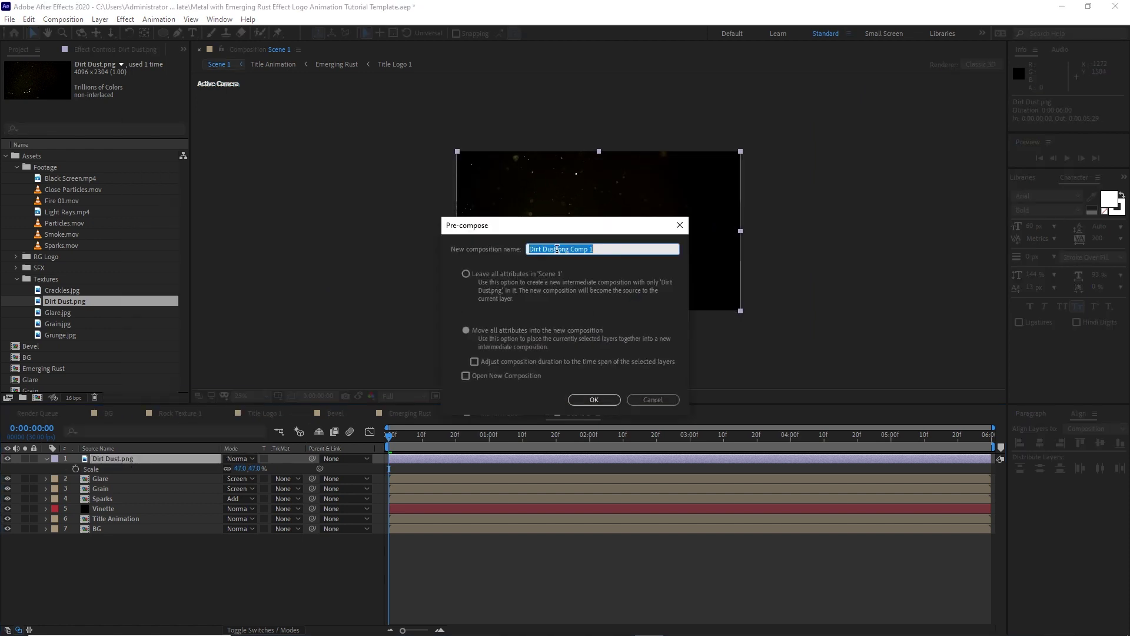
pyautogui.moveTo(557, 249); pyautogui.dragTo(608, 255)
pyautogui.press('BackSpace')
pyautogui.click(466, 331)
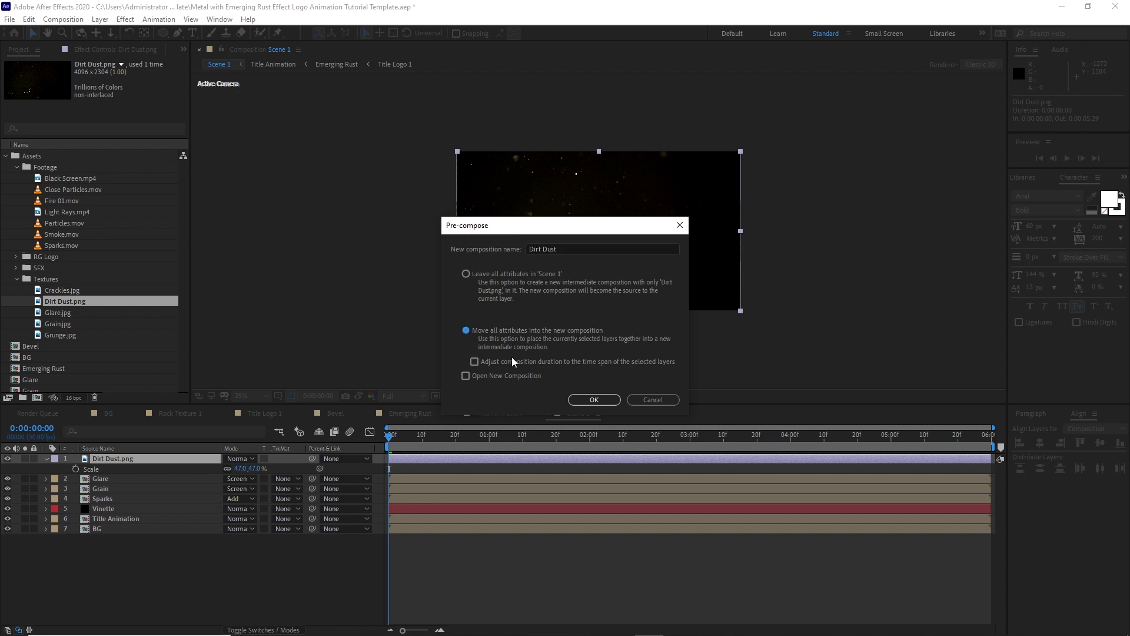
pyautogui.click(594, 400)
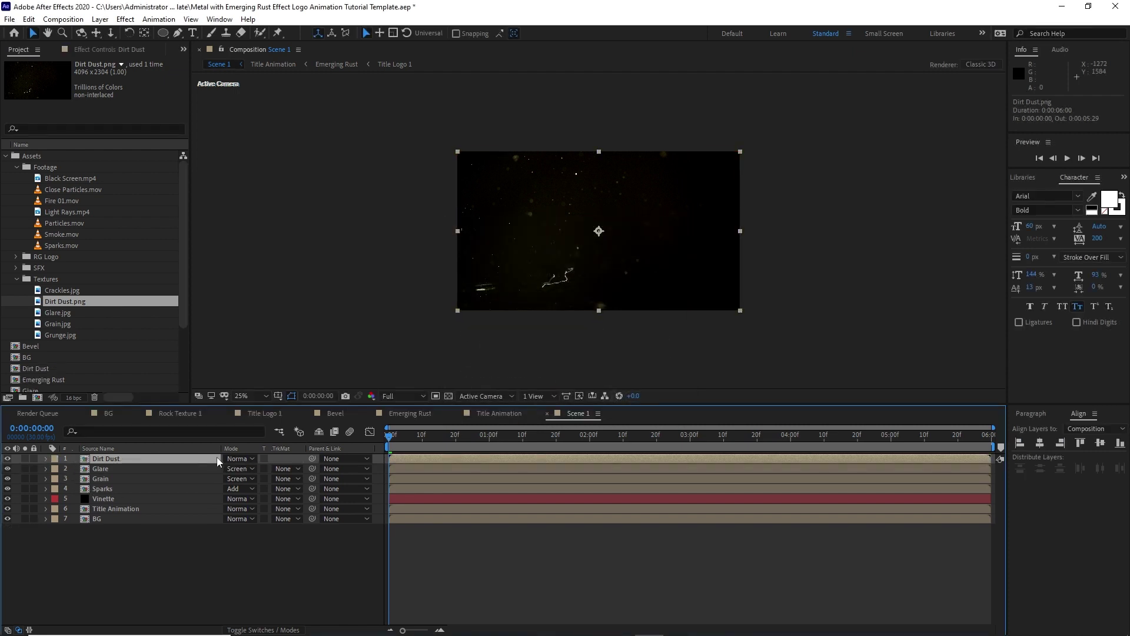
# - Set the Dirt Dust layer's blending mode to Screen and its opacity to 12%
pyautogui.click(239, 459)
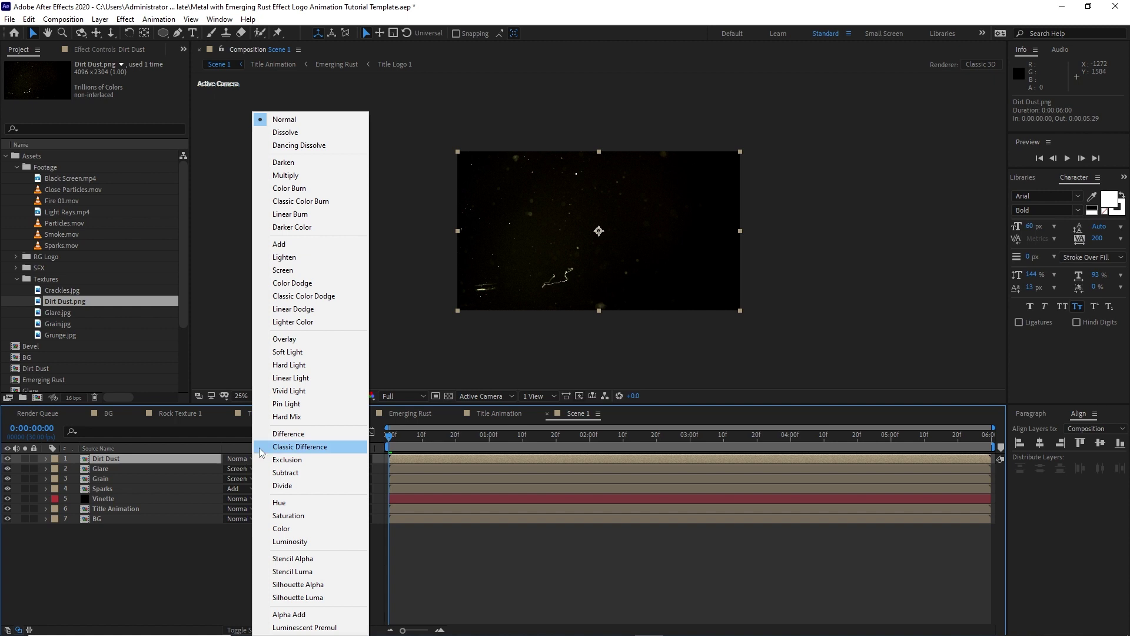
pyautogui.click(282, 269)
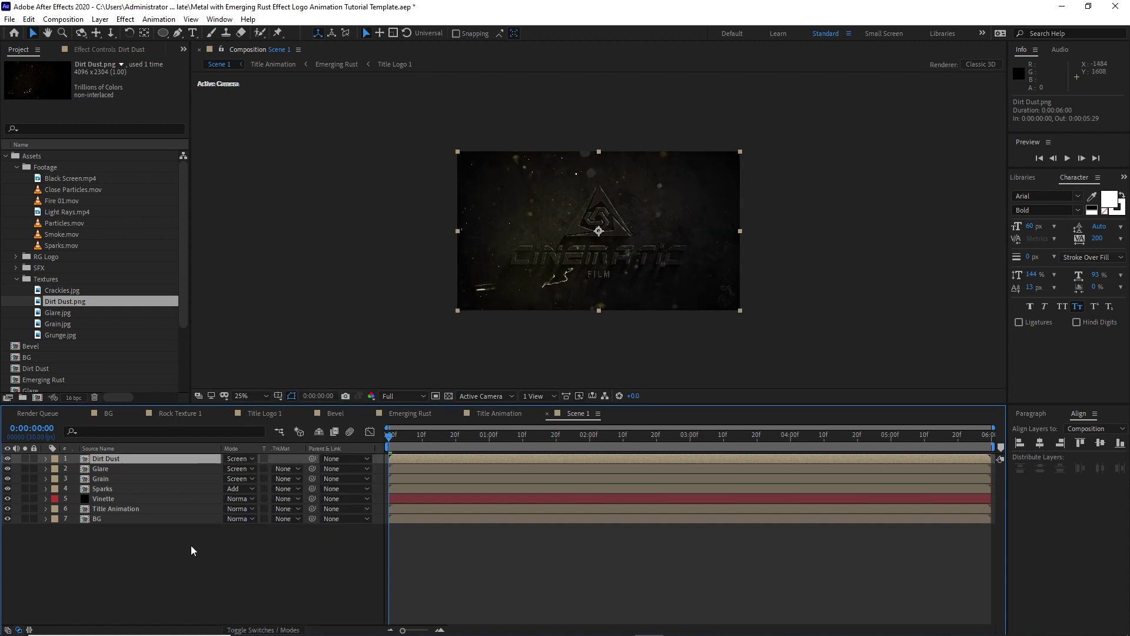
pyautogui.press('t')
pyautogui.click(231, 469)
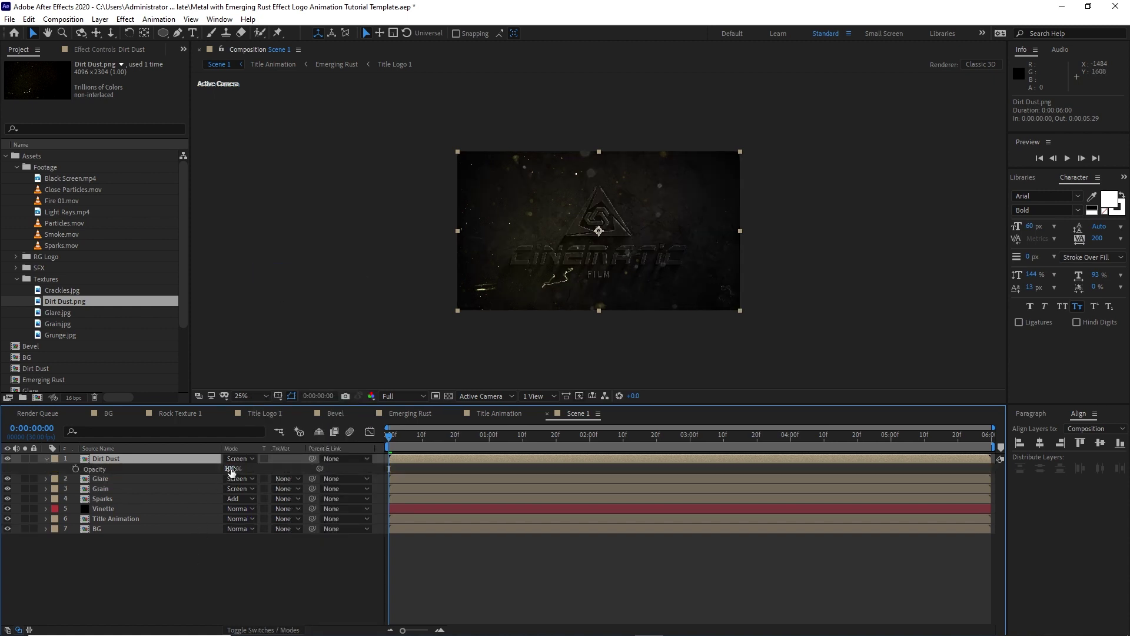
pyautogui.write('12')
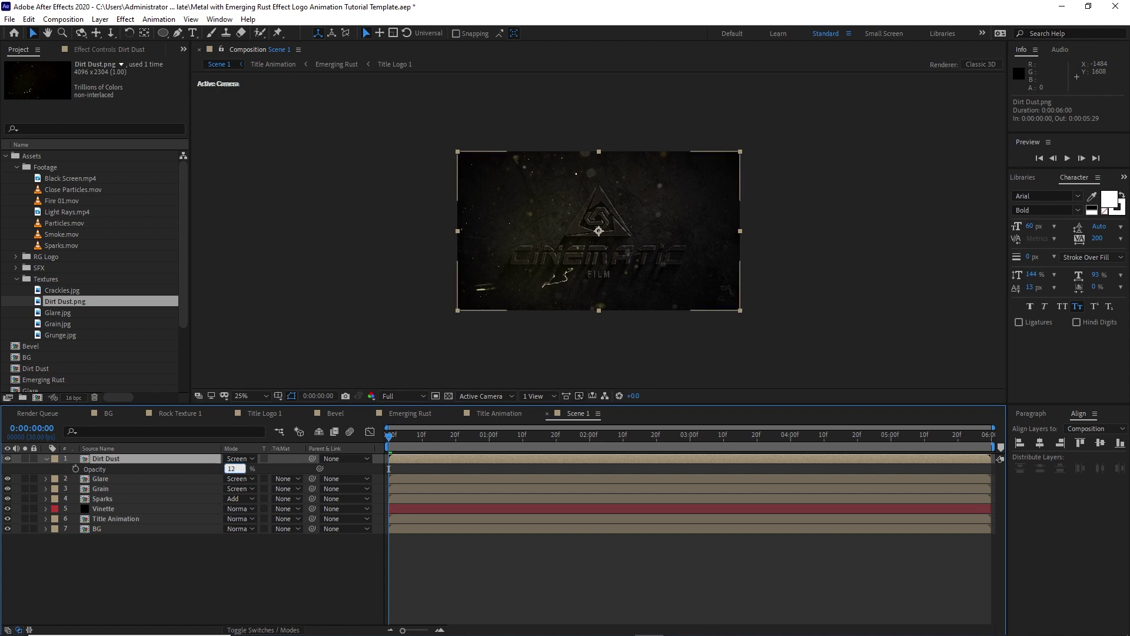
# - Set the Glare layer's opacity to 30%
pyautogui.click(157, 482)
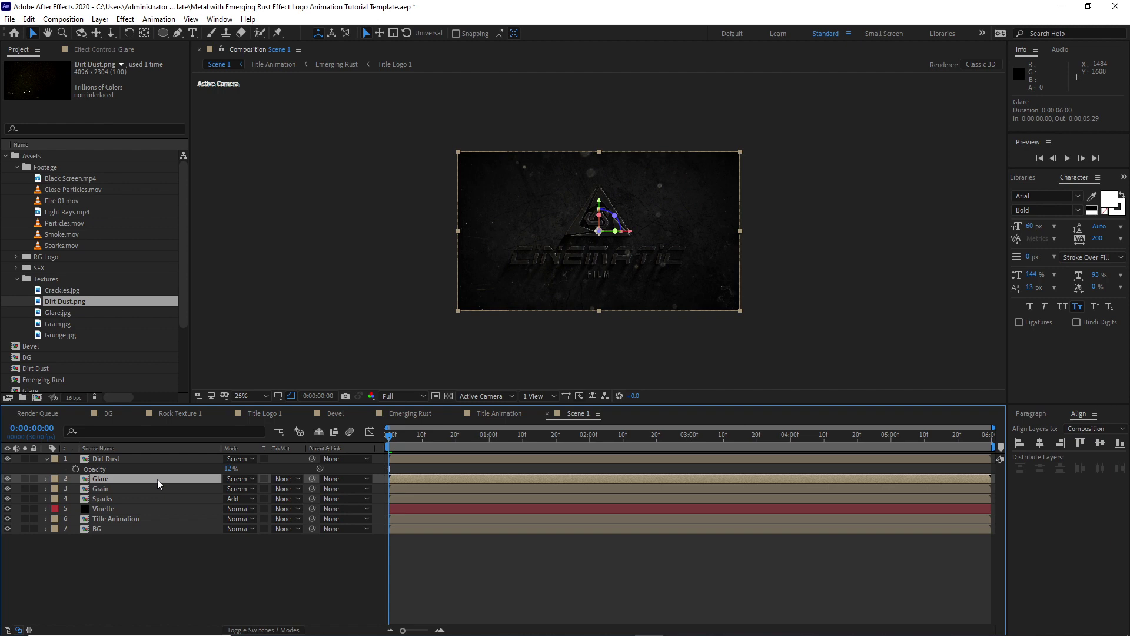
pyautogui.press('t')
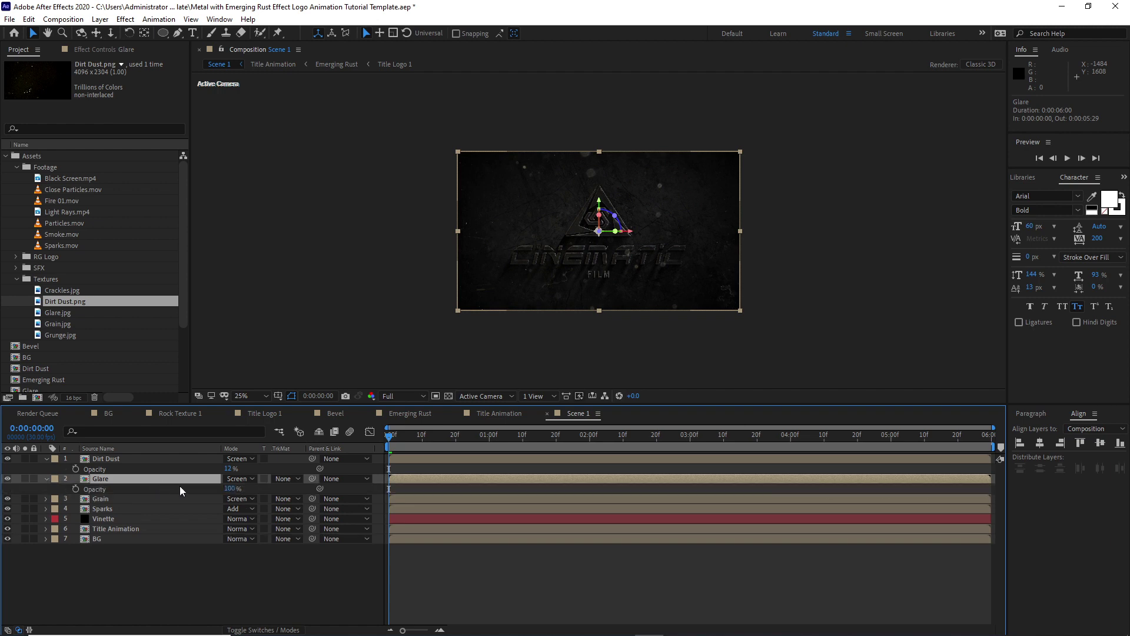
pyautogui.click(229, 489)
pyautogui.write('30')
pyautogui.press('Return')
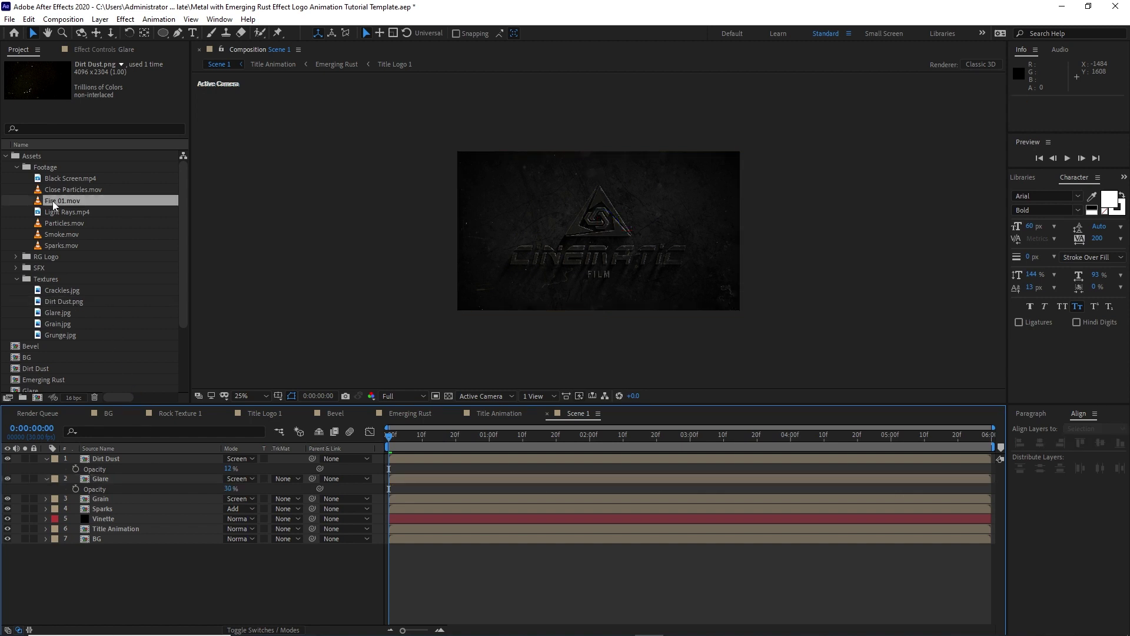
# - Add Fire 01.mov as the top layer of Scene 1 and stretch it with time remapping to the 6-second end of the composition
pyautogui.moveTo(52, 200); pyautogui.dragTo(66, 381)
pyautogui.moveTo(70, 438); pyautogui.dragTo(75, 455)
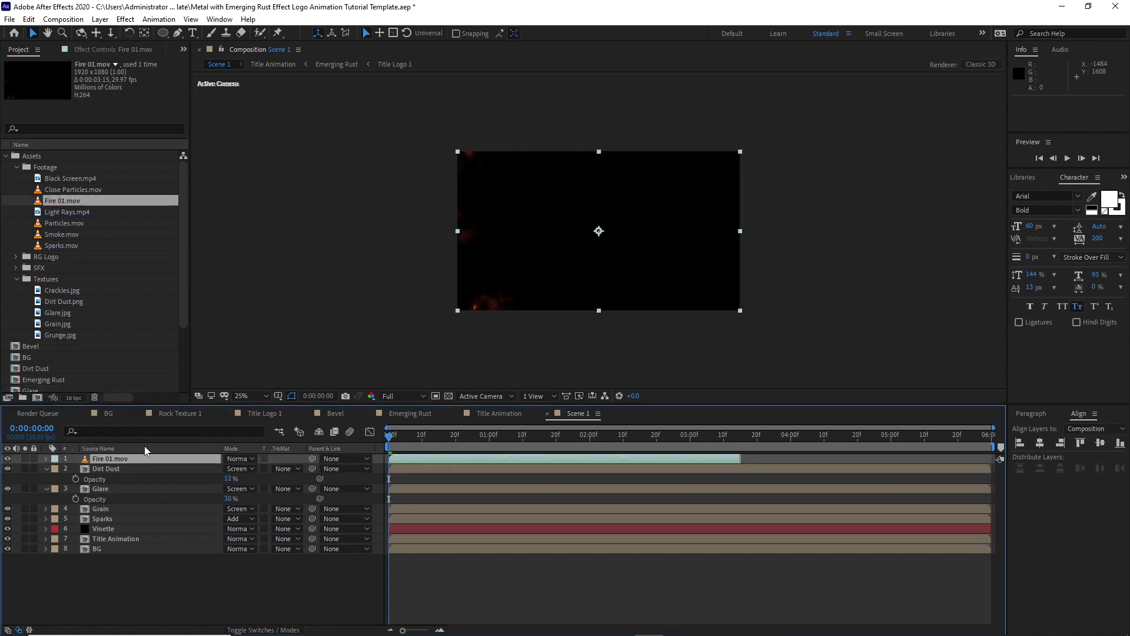
pyautogui.rightClick(536, 456)
pyautogui.moveTo(648, 184)
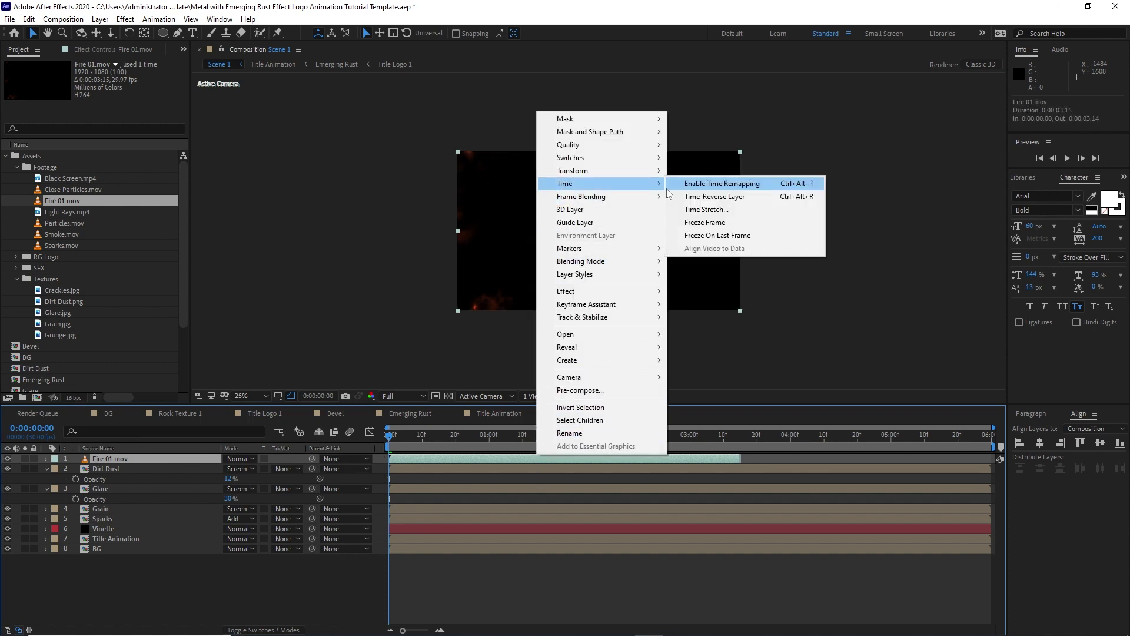
pyautogui.click(679, 184)
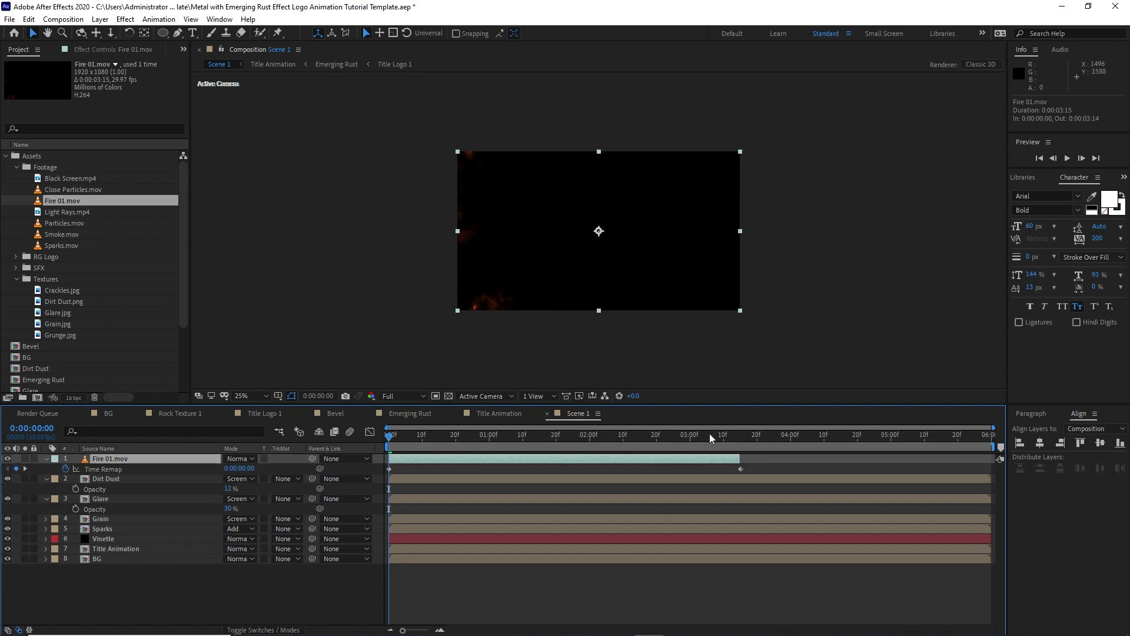
pyautogui.moveTo(740, 460); pyautogui.dragTo(994, 461)
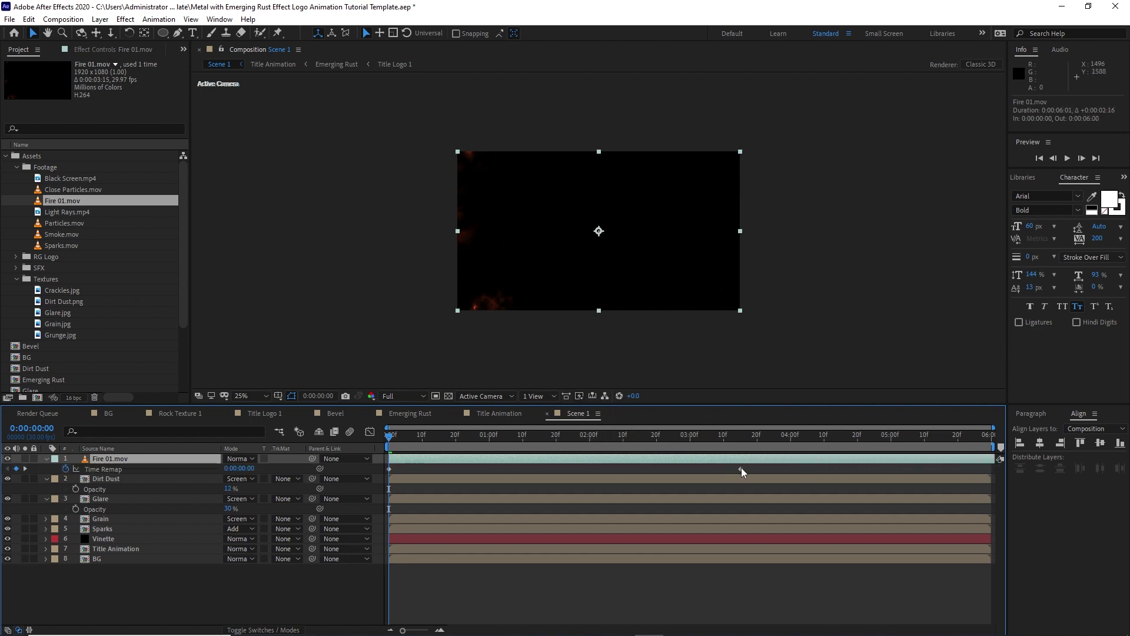
pyautogui.moveTo(741, 468); pyautogui.dragTo(992, 469)
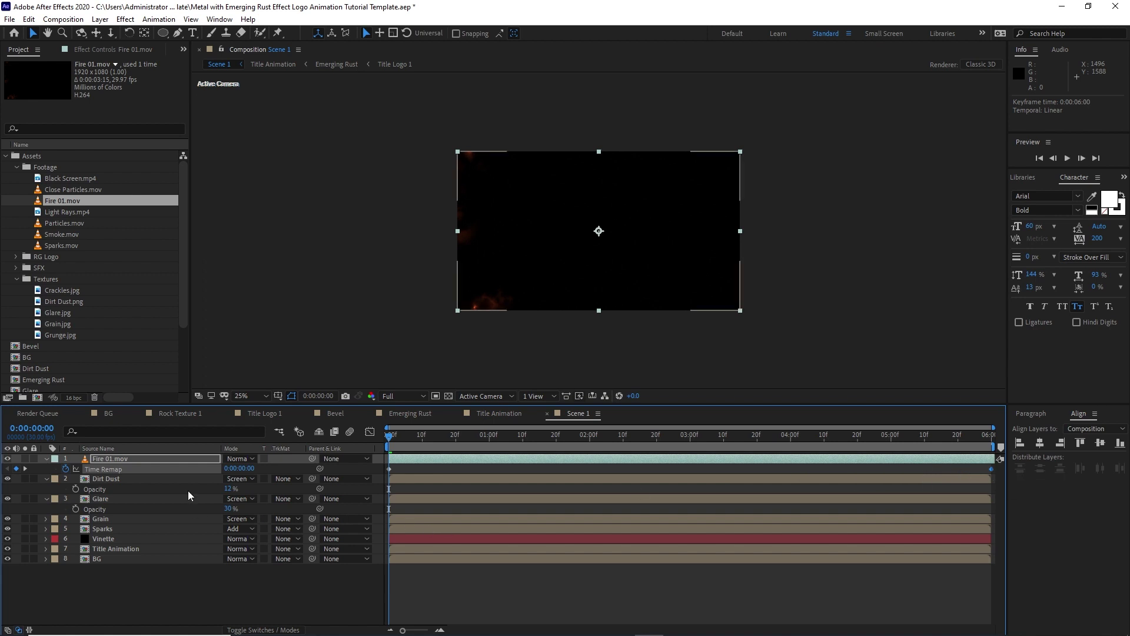
# - Pre-compose the Fire 01.mov layer as Fire with all attributes moved, and set its blending mode to Add
pyautogui.rightClick(171, 455)
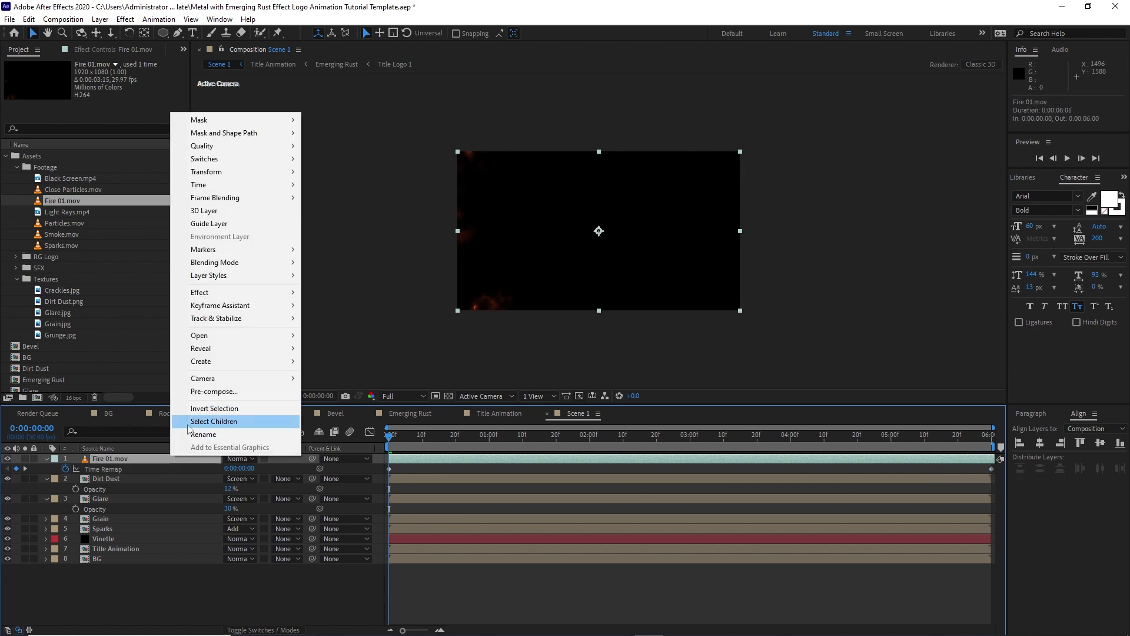
pyautogui.click(189, 394)
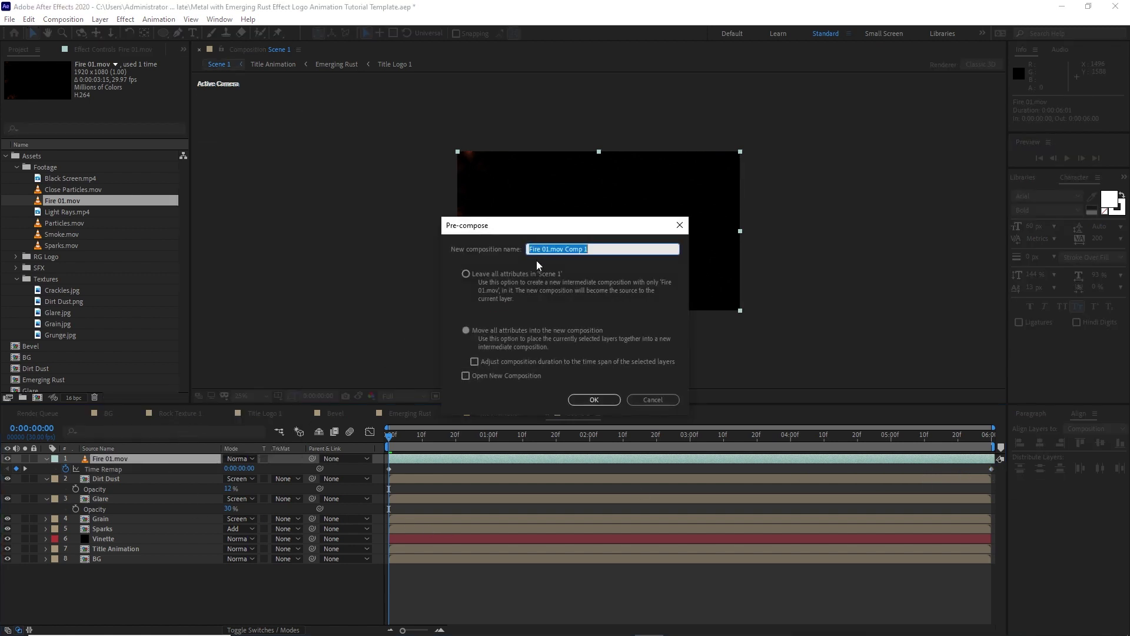
pyautogui.moveTo(542, 249); pyautogui.dragTo(618, 245)
pyautogui.press('BackSpace')
pyautogui.click(469, 330)
pyautogui.click(590, 402)
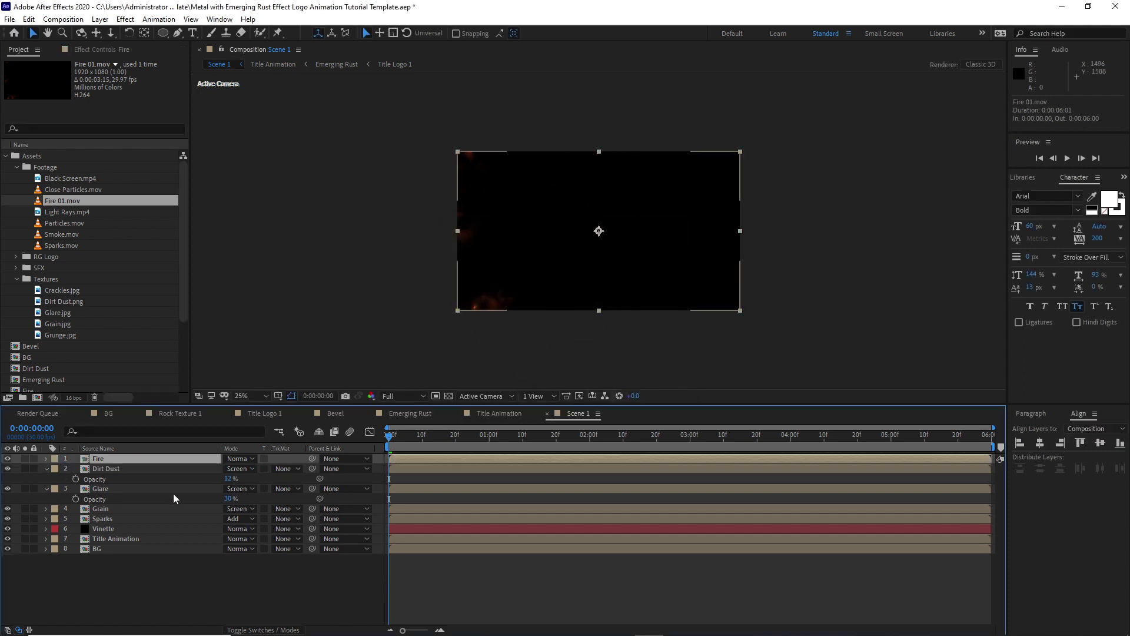
pyautogui.click(244, 460)
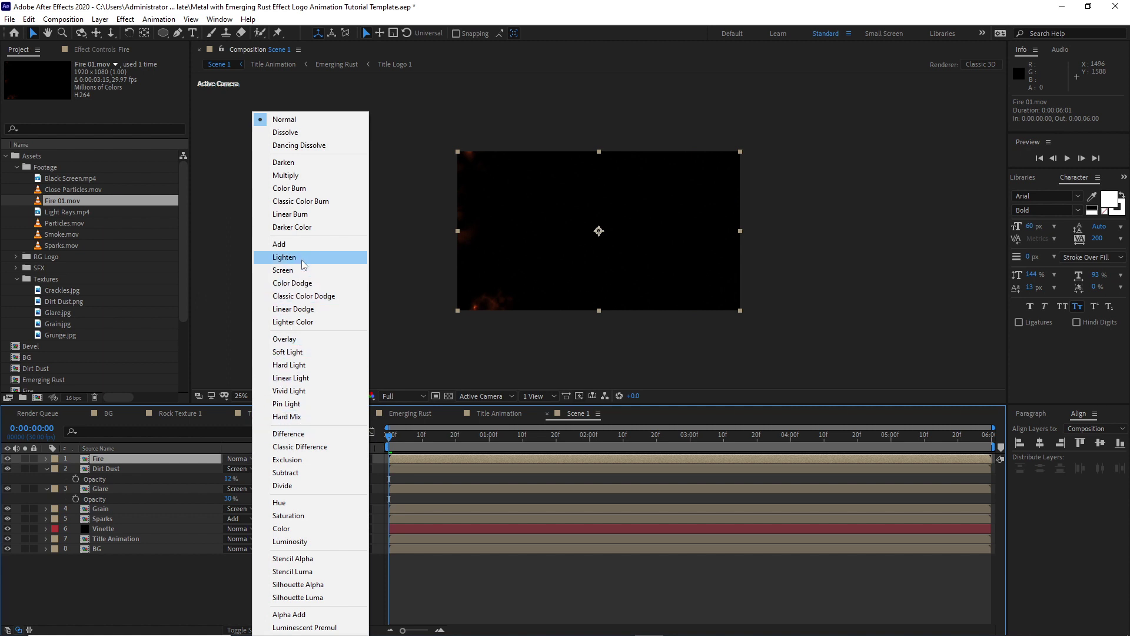
pyautogui.click(281, 244)
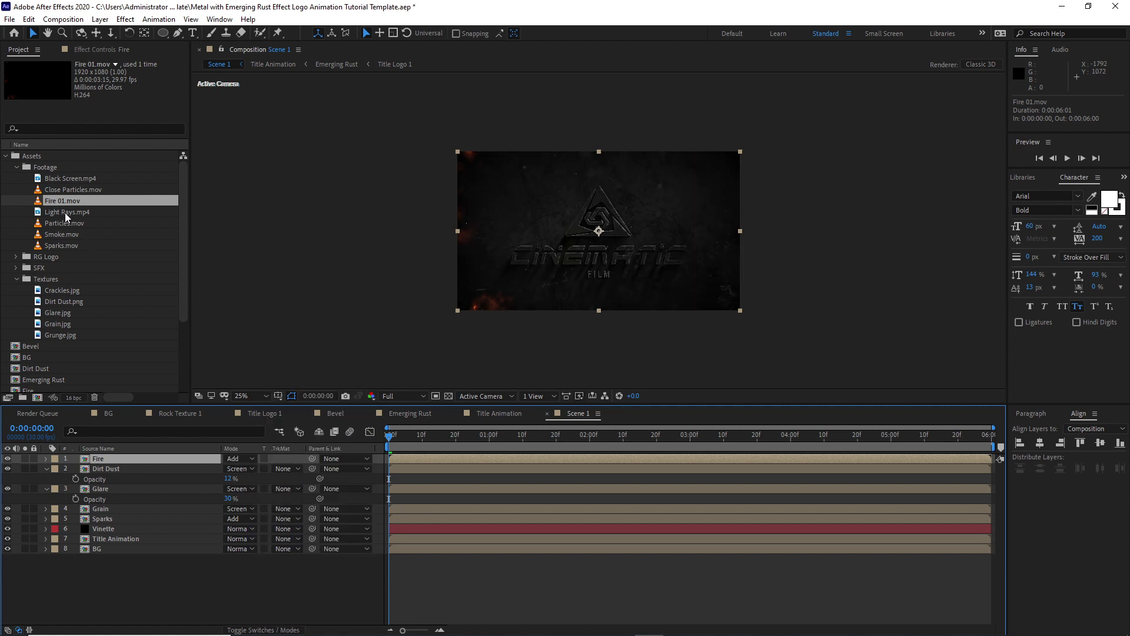
# - Add Light Rays.mp4 from the Footage assets on top of Scene 1 and pre-compose it as Light Rays with all attributes moved
pyautogui.moveTo(65, 213); pyautogui.dragTo(99, 459)
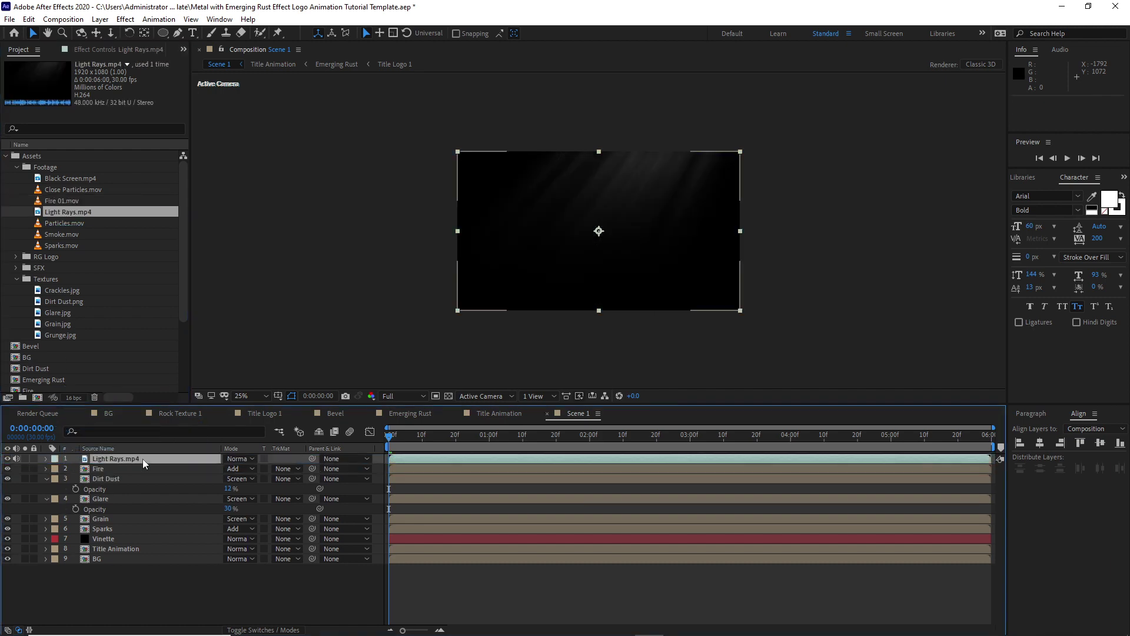
pyautogui.rightClick(175, 457)
pyautogui.click(214, 392)
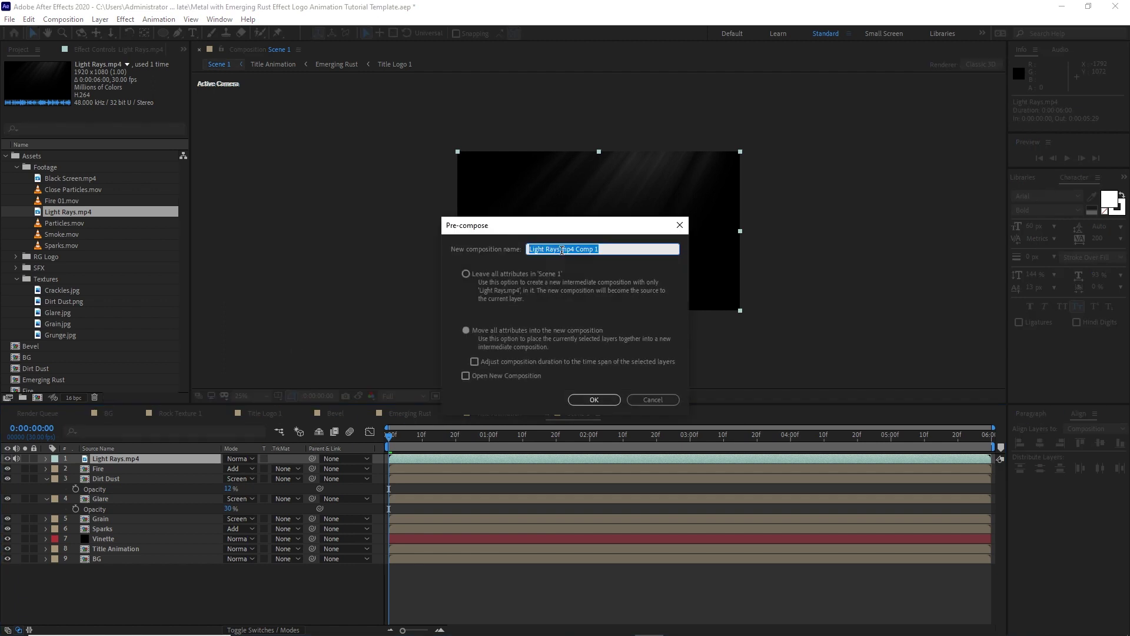
pyautogui.click(561, 250)
pyautogui.moveTo(562, 250); pyautogui.dragTo(603, 249)
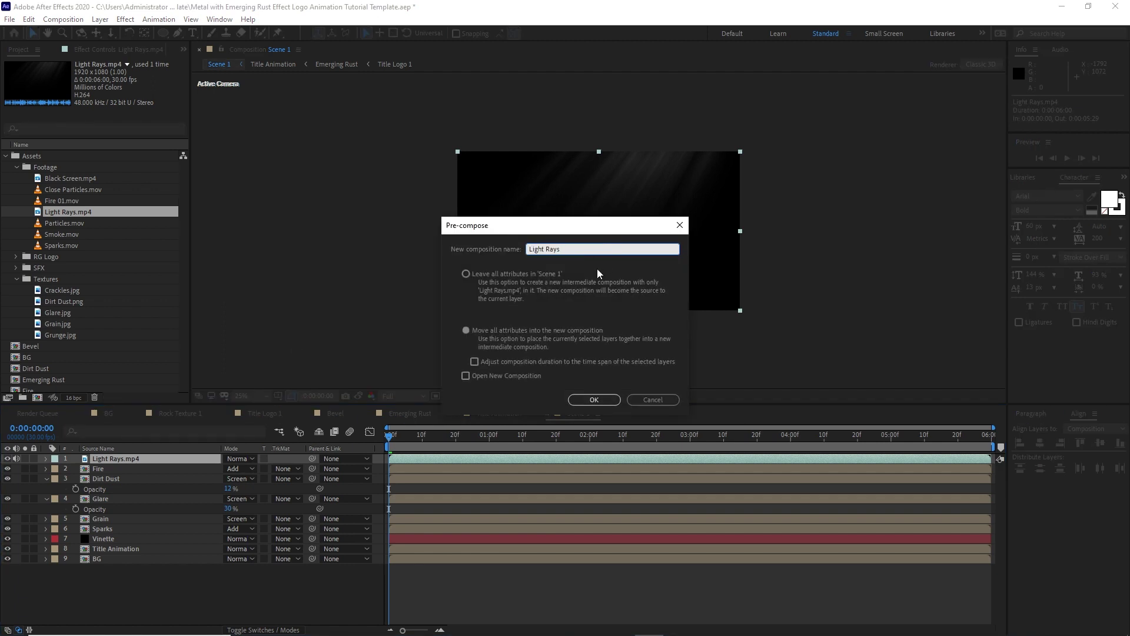
pyautogui.click(466, 331)
pyautogui.click(594, 400)
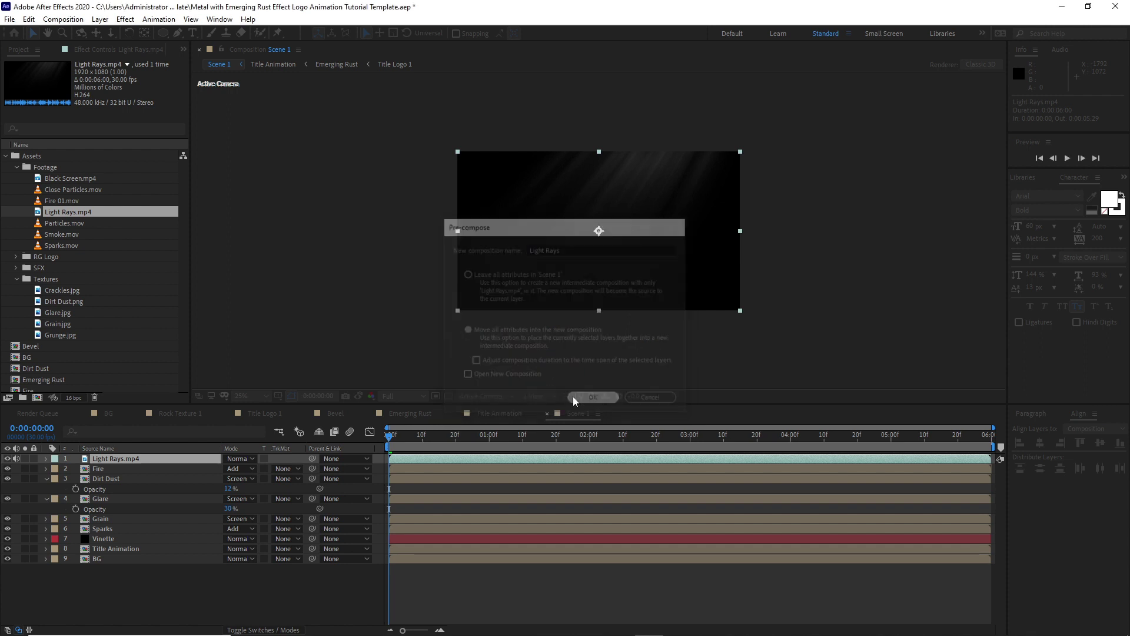
# - Collapse the Assets folder among the project items
pyautogui.click(6, 156)
pyautogui.click(88, 465)
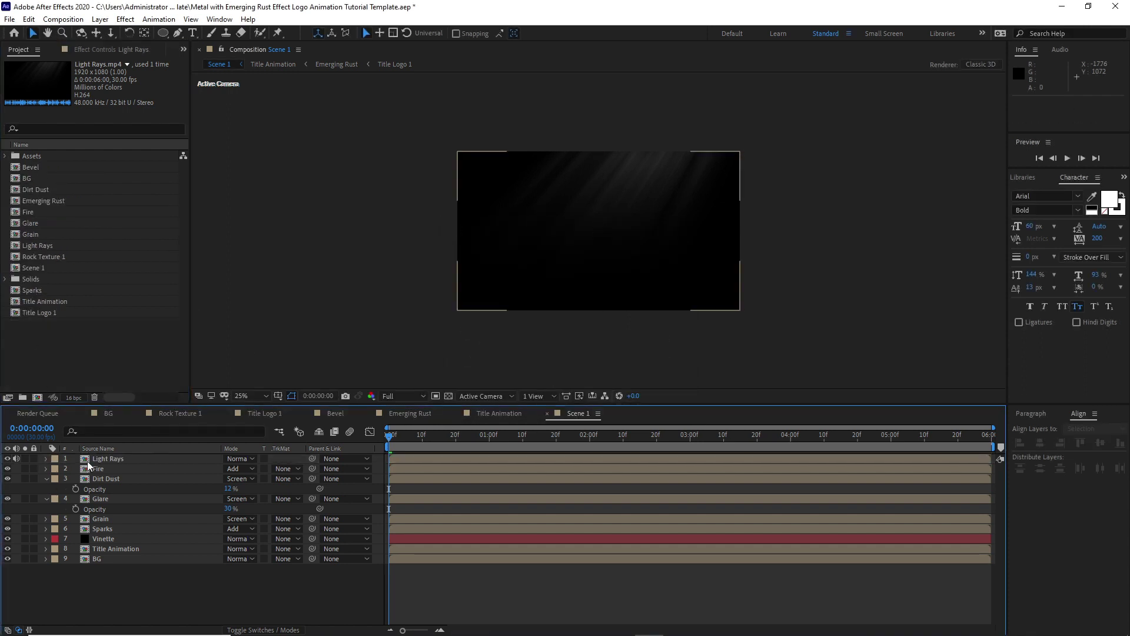
# - Set the Light Rays layer's opacity to 50% and its blending mode to Add, and check the result at 0:00:04:07
pyautogui.click(102, 461)
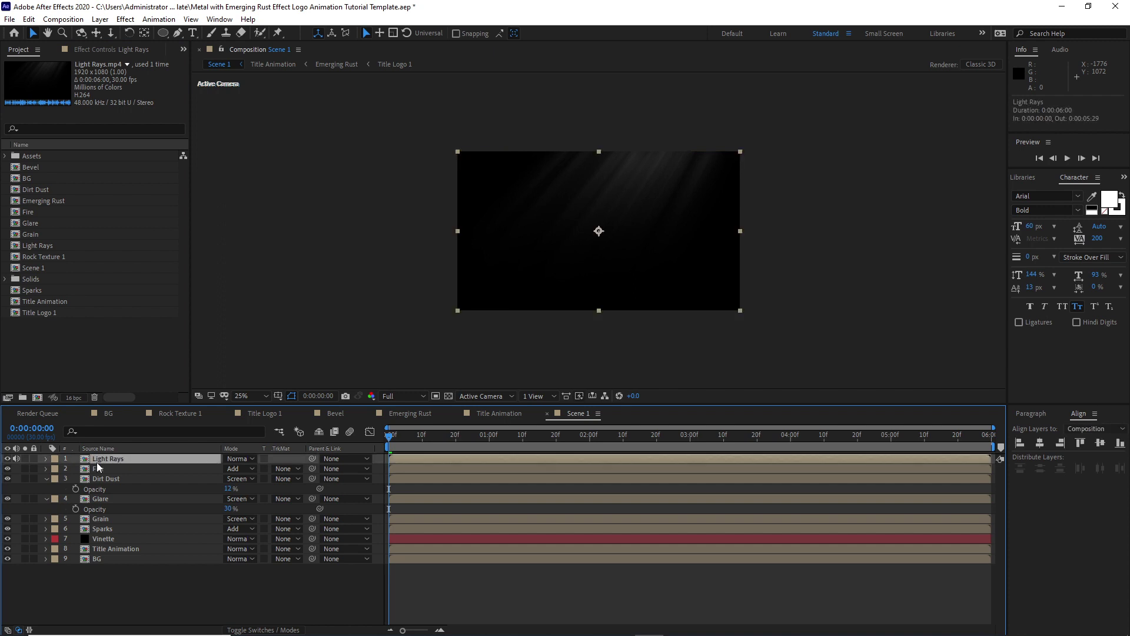
pyautogui.press('t')
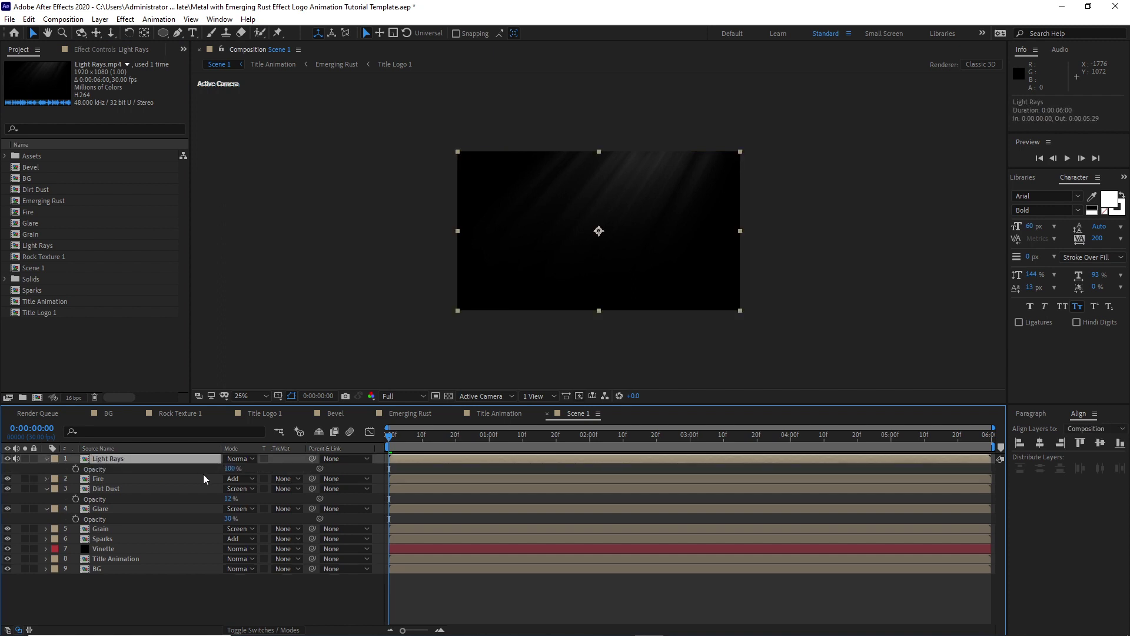
pyautogui.click(231, 469)
pyautogui.write('50')
pyautogui.press('Return')
pyautogui.click(239, 459)
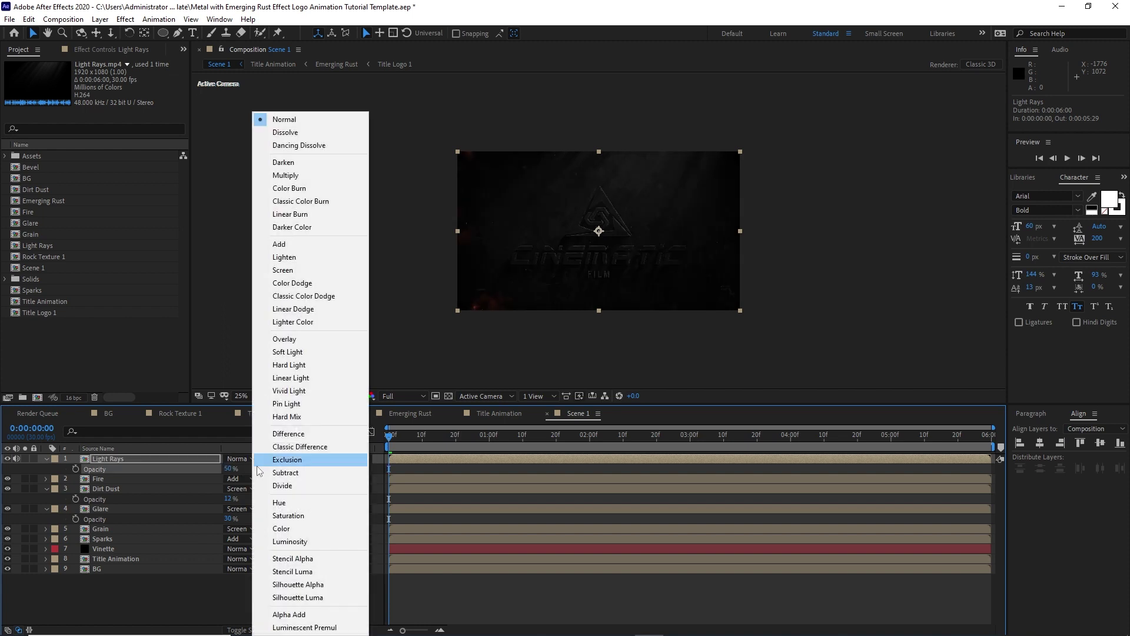
pyautogui.click(288, 245)
pyautogui.moveTo(390, 436); pyautogui.dragTo(814, 436)
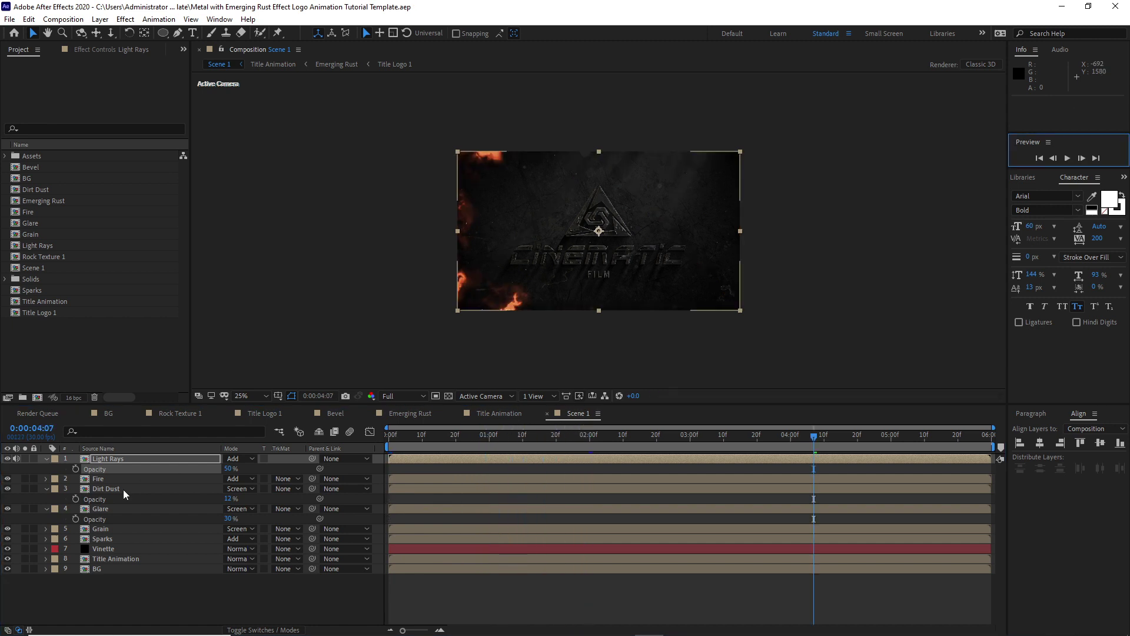
# - Collapse the opacity properties of the Light Rays, Dirt Dust and Glare layers and clear the layer selection
pyautogui.click(44, 461)
pyautogui.click(45, 479)
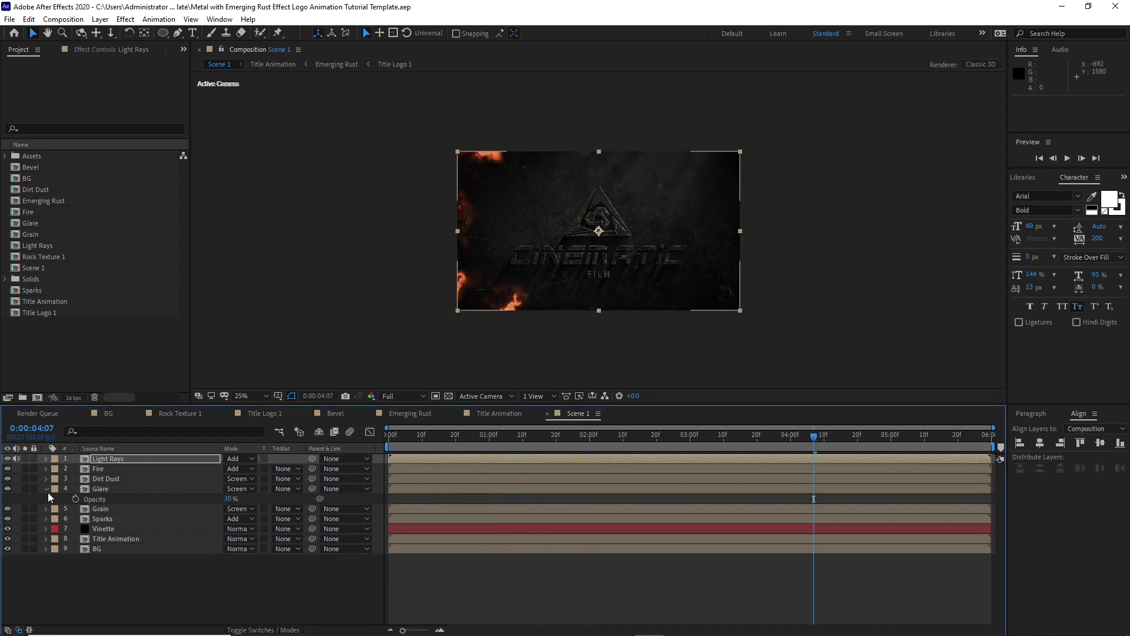
pyautogui.click(46, 488)
pyautogui.click(195, 567)
# - Add Impact.wav and Rust Emerge SFX.mp3 from the SFX assets beneath the BG layer, starting at the beginning of Scene 1
pyautogui.press('Home')
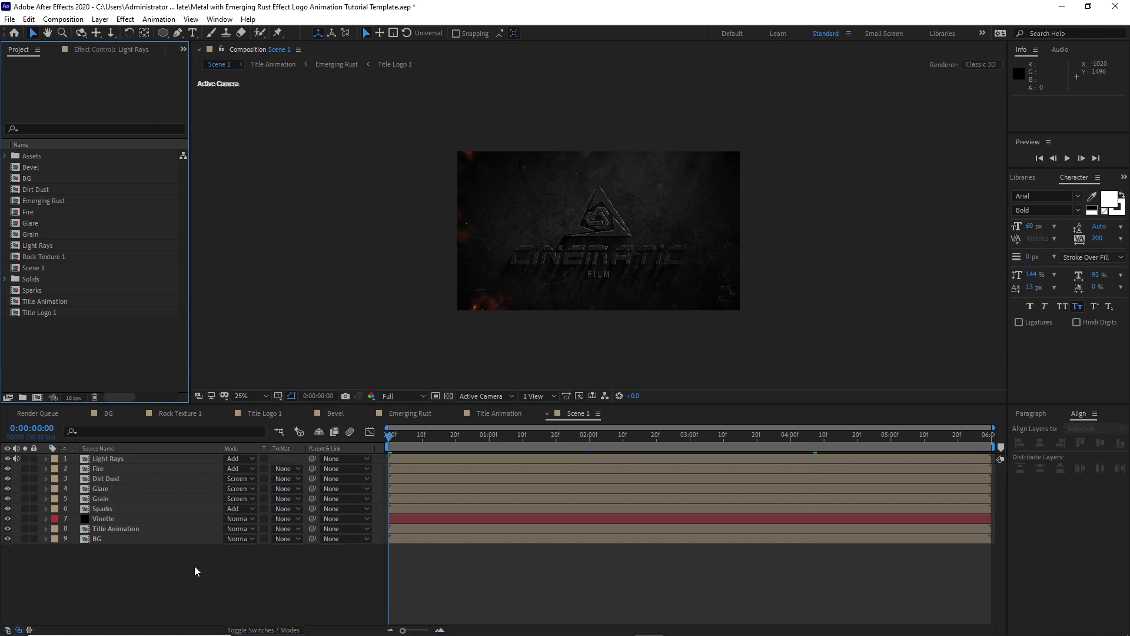
pyautogui.click(5, 155)
pyautogui.click(15, 189)
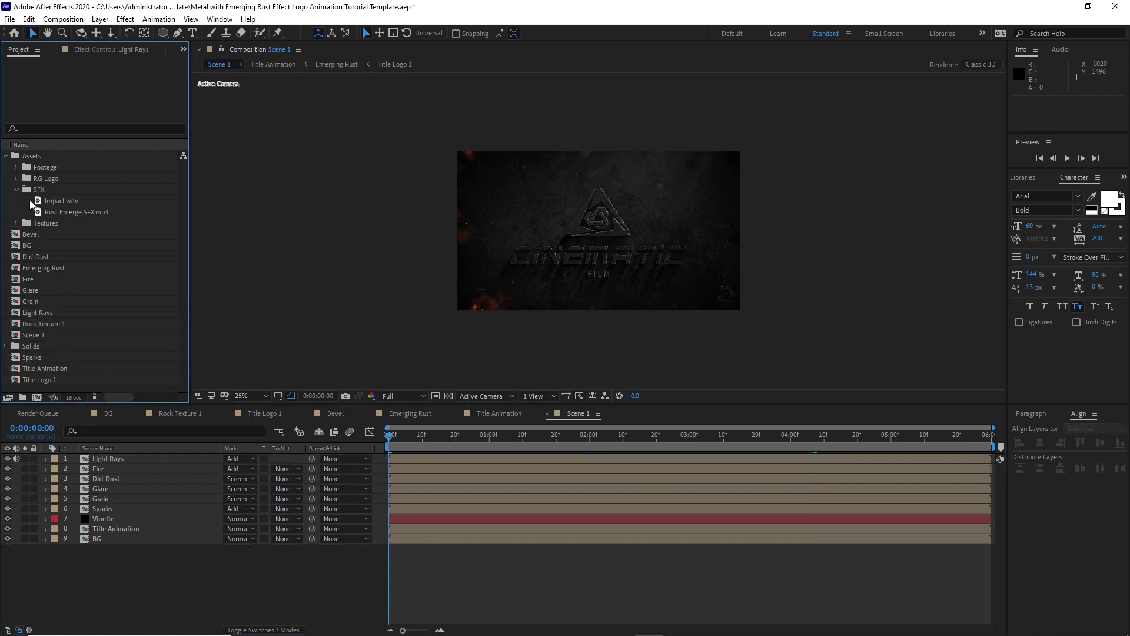
pyautogui.moveTo(27, 200); pyautogui.dragTo(90, 564)
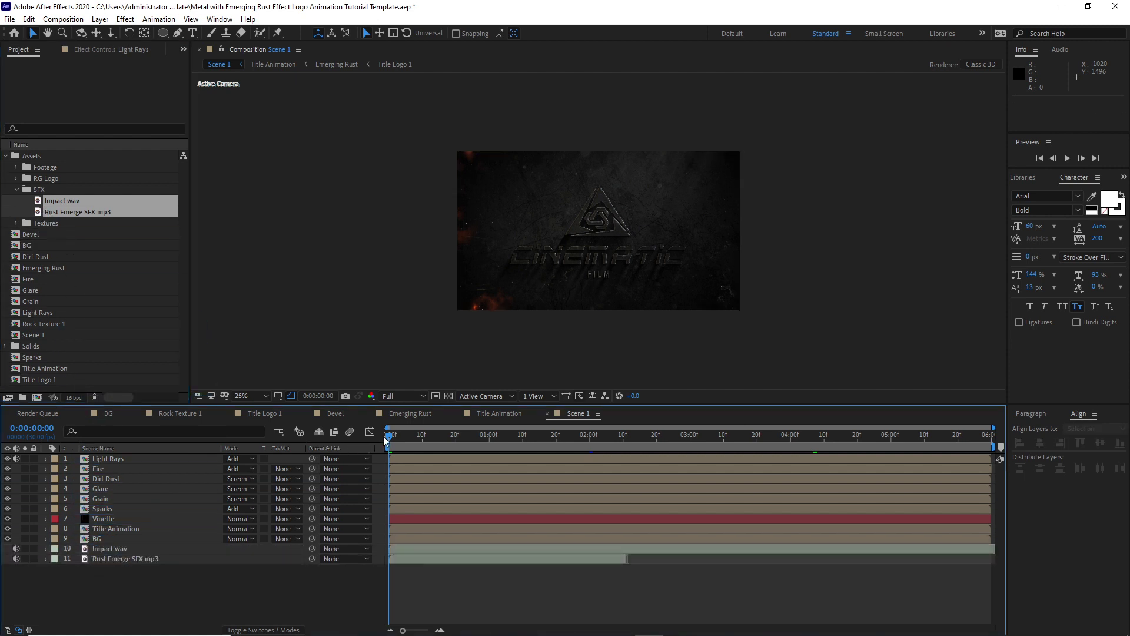
# - Shift the Rust Emerge SFX.mp3 layer so that it starts at 0:00:00:15
pyautogui.moveTo(384, 437); pyautogui.dragTo(438, 438)
pyautogui.click(409, 557)
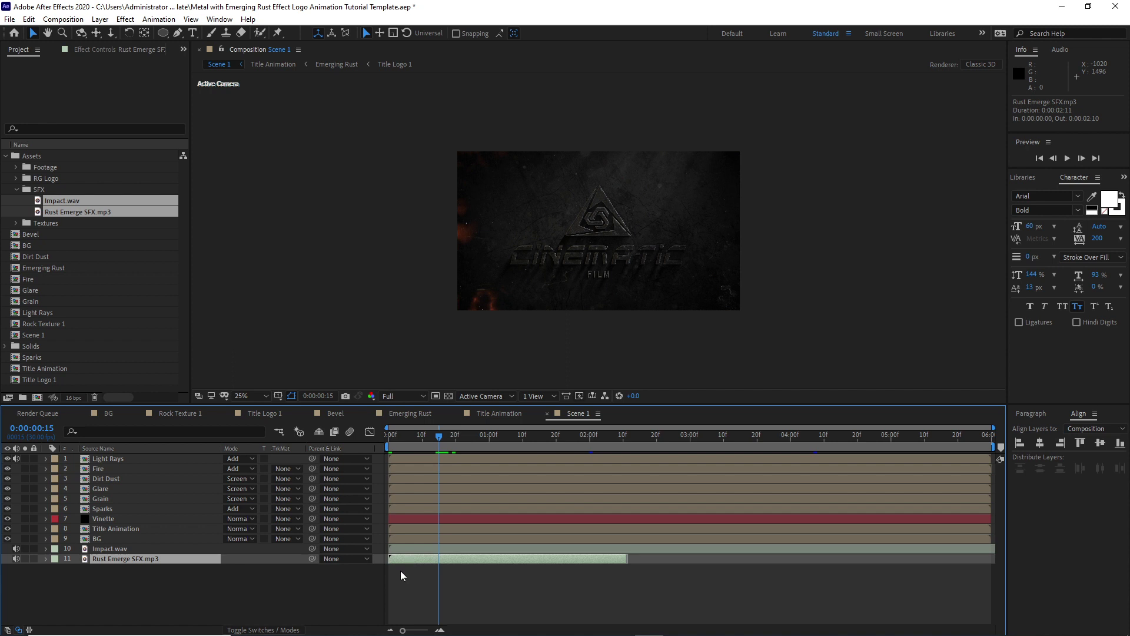
pyautogui.press('[')
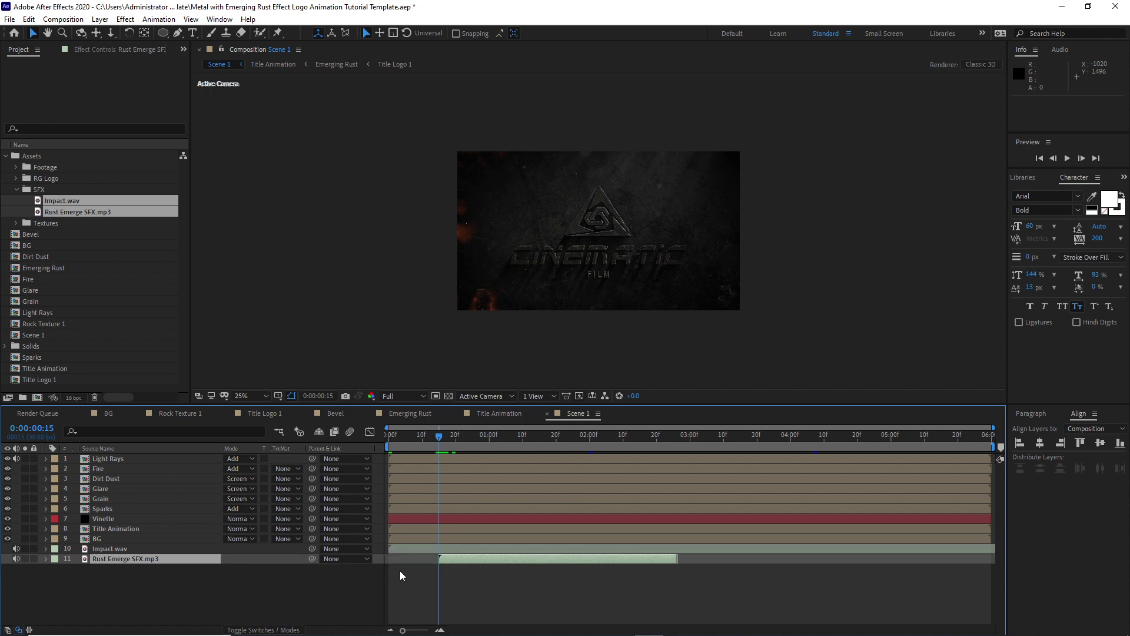
# - Create a two-node camera named Camera 1 with the default 30 mm focal length settings
pyautogui.click(99, 19)
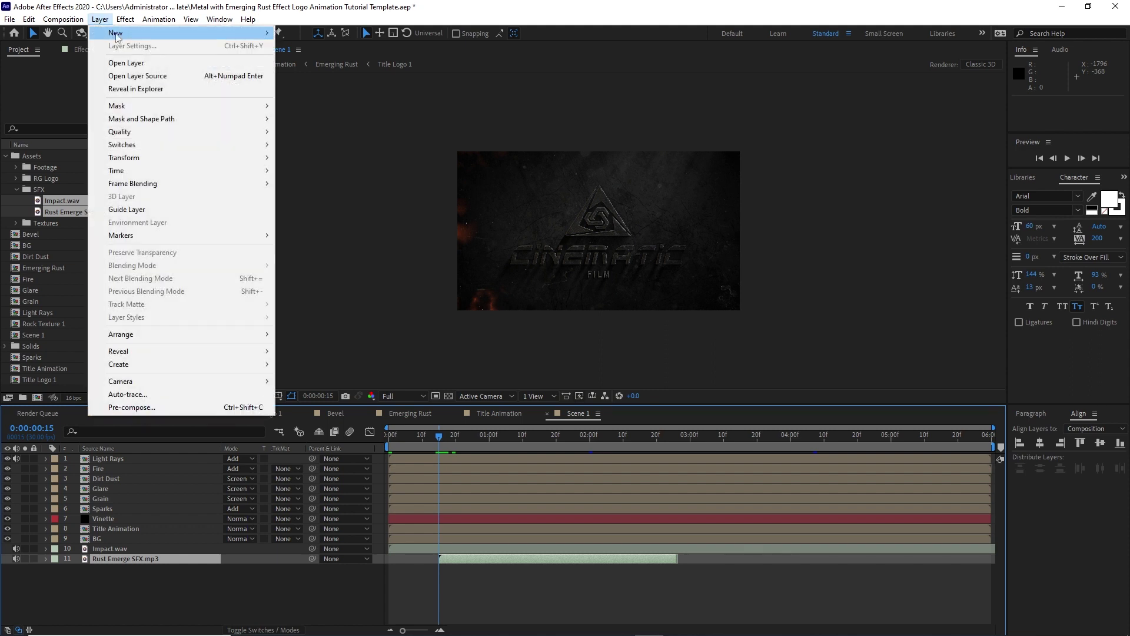
pyautogui.moveTo(118, 33)
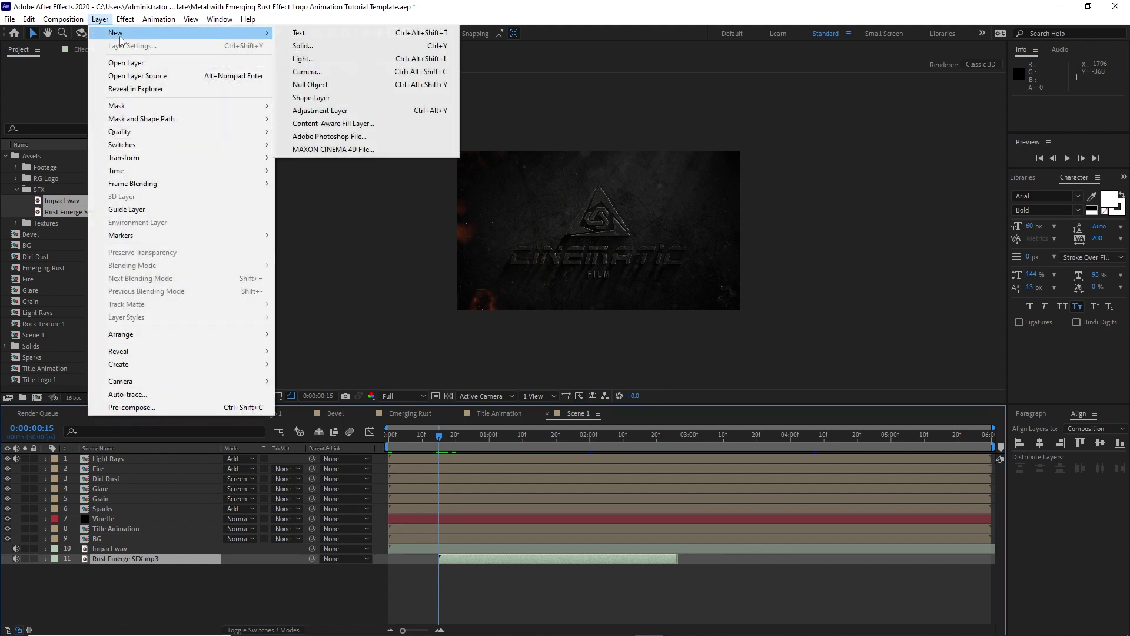
pyautogui.click(306, 72)
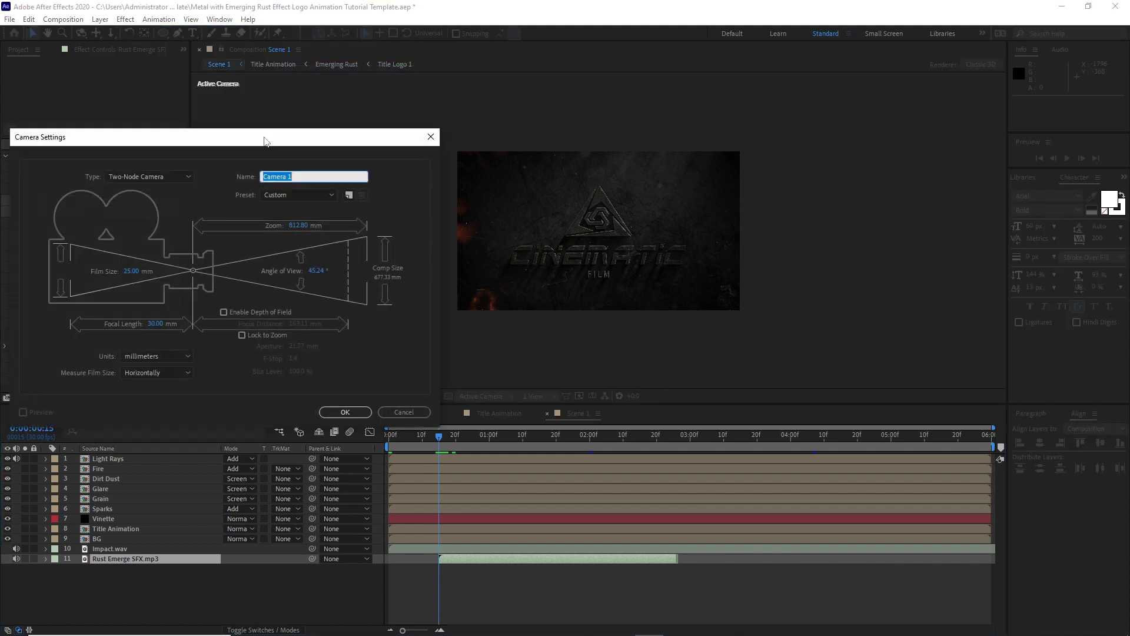
pyautogui.click(346, 411)
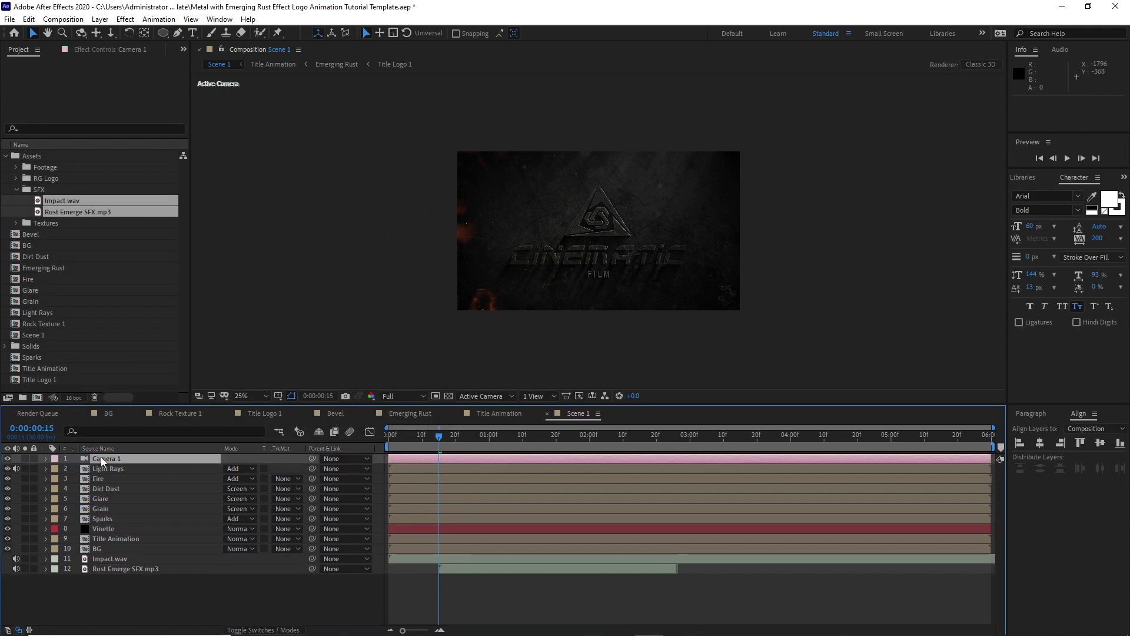
# - Add a null object as a 3D layer and parent Camera 1 to it
pyautogui.click(100, 19)
pyautogui.moveTo(118, 33)
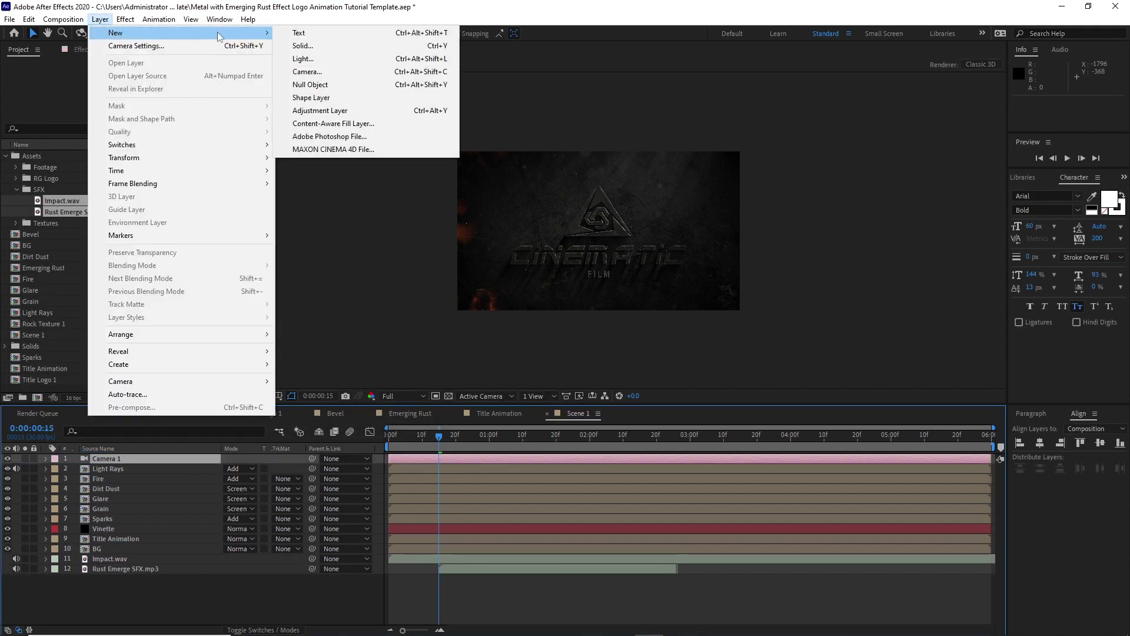
pyautogui.click(311, 84)
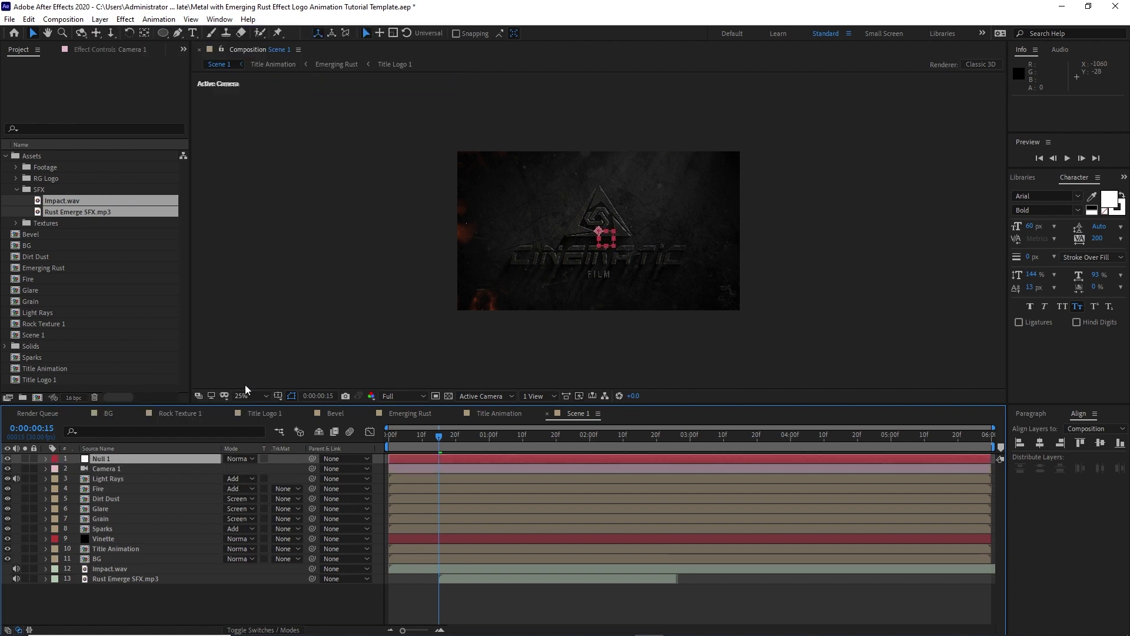
pyautogui.click(247, 629)
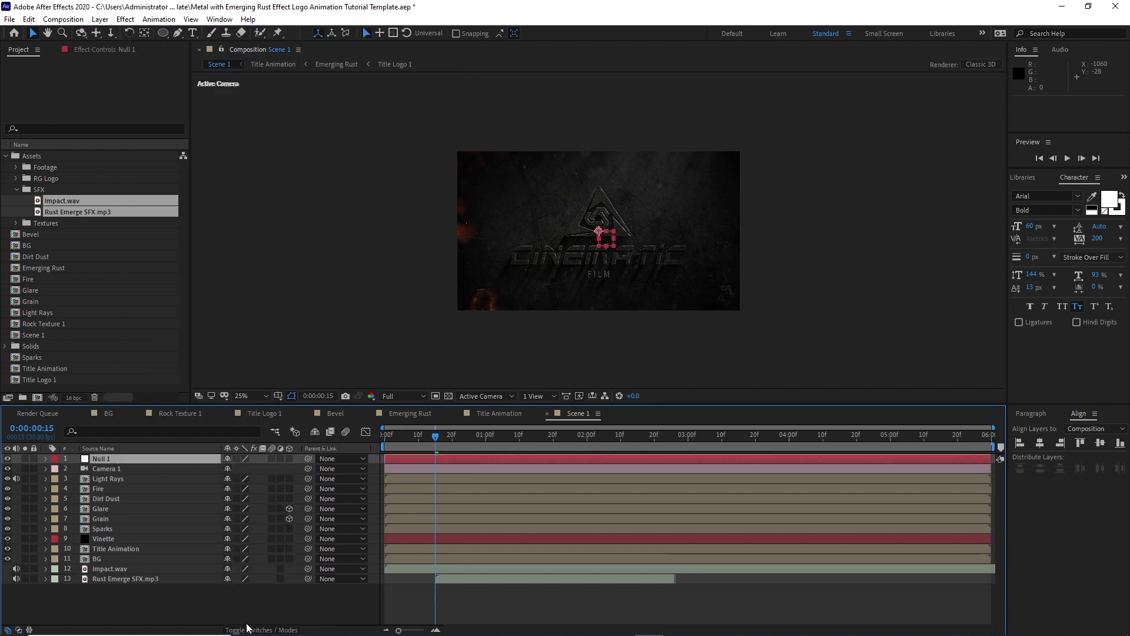
pyautogui.click(289, 459)
pyautogui.moveTo(306, 467); pyautogui.dragTo(200, 457)
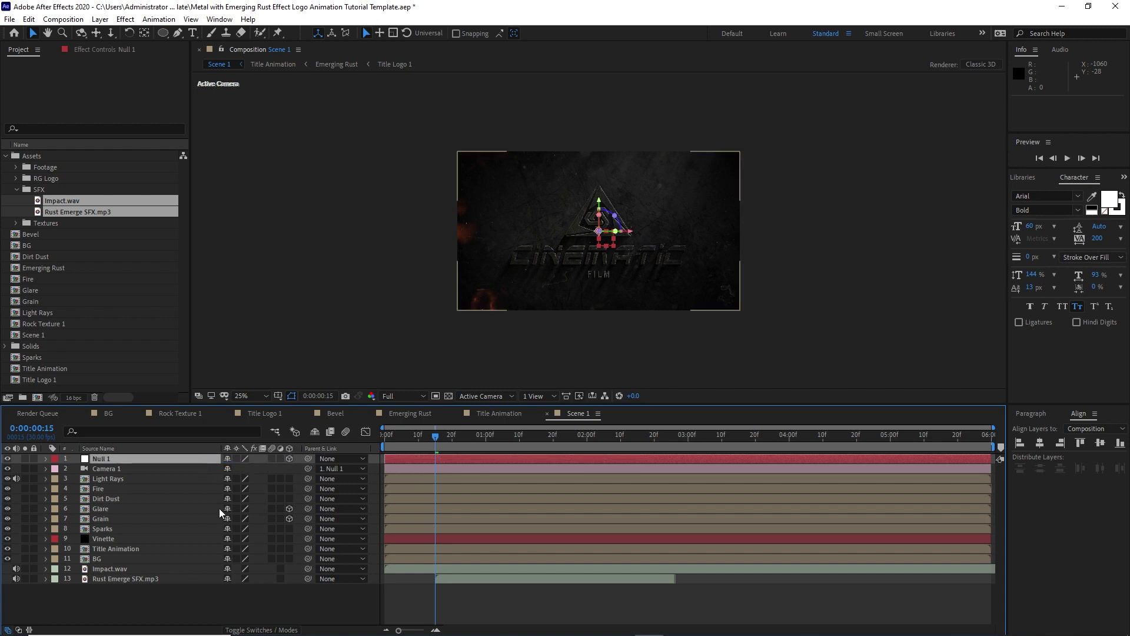
# - Keyframe the null's current position at 0:00:00:15, and set its Z position to 1952 at the start of the composition
pyautogui.press('p')
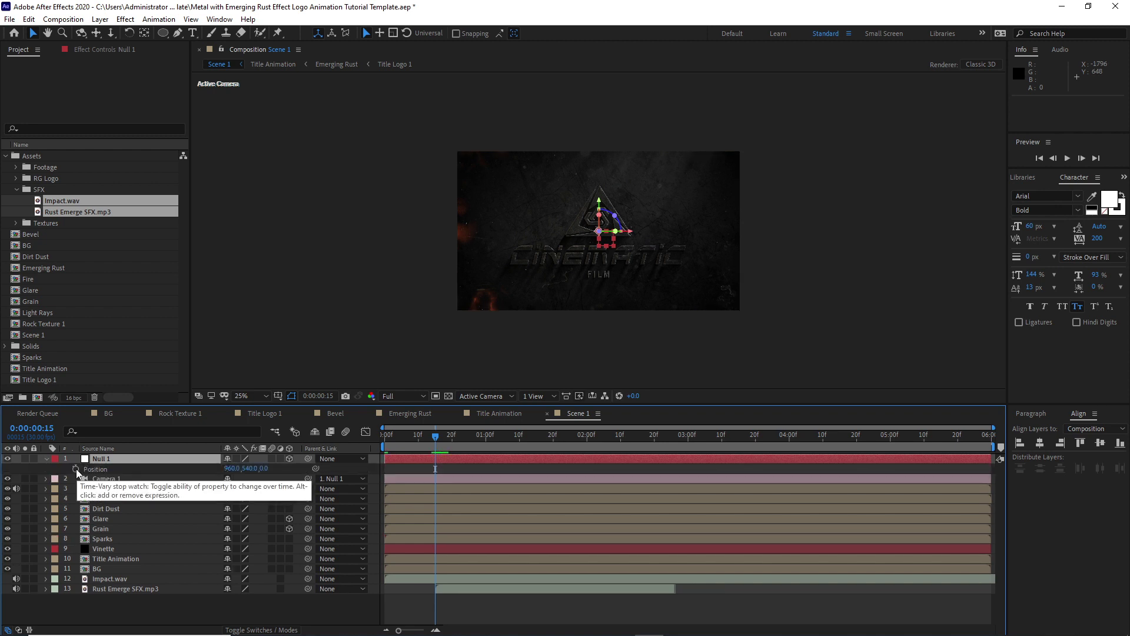
pyautogui.click(76, 469)
pyautogui.click(385, 436)
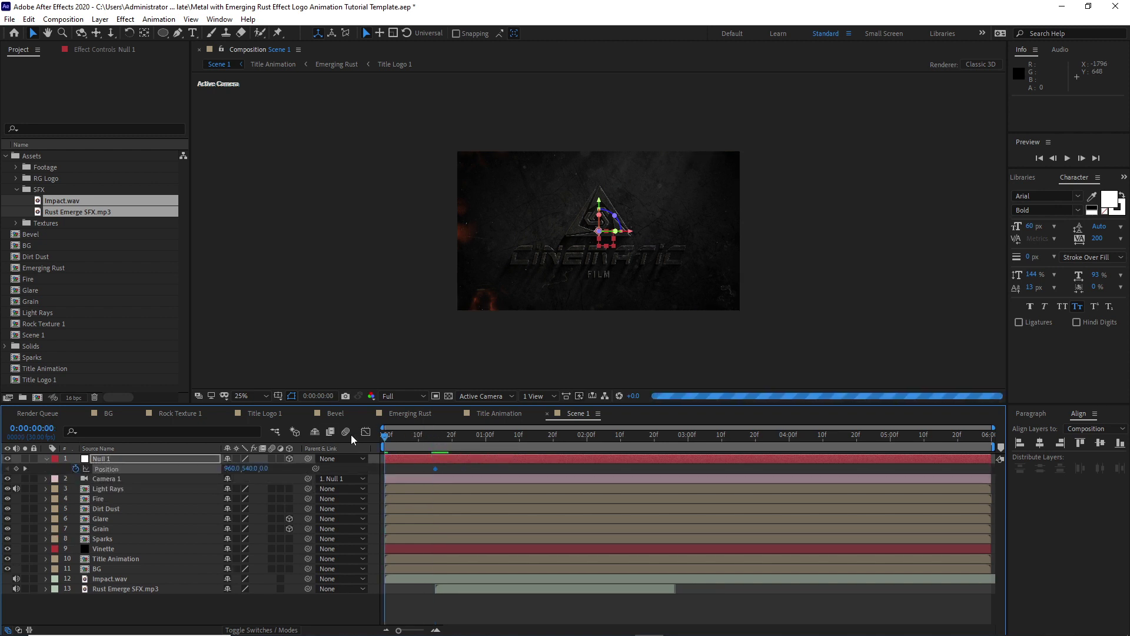
pyautogui.click(347, 433)
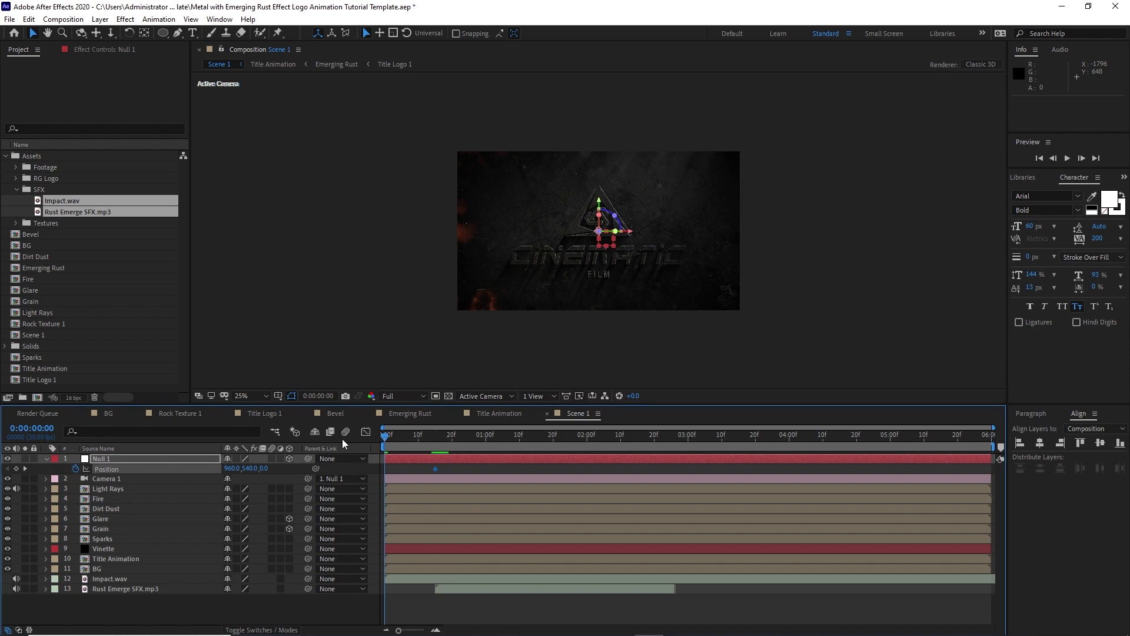
pyautogui.click(265, 470)
pyautogui.write('1952')
pyautogui.press('Return')
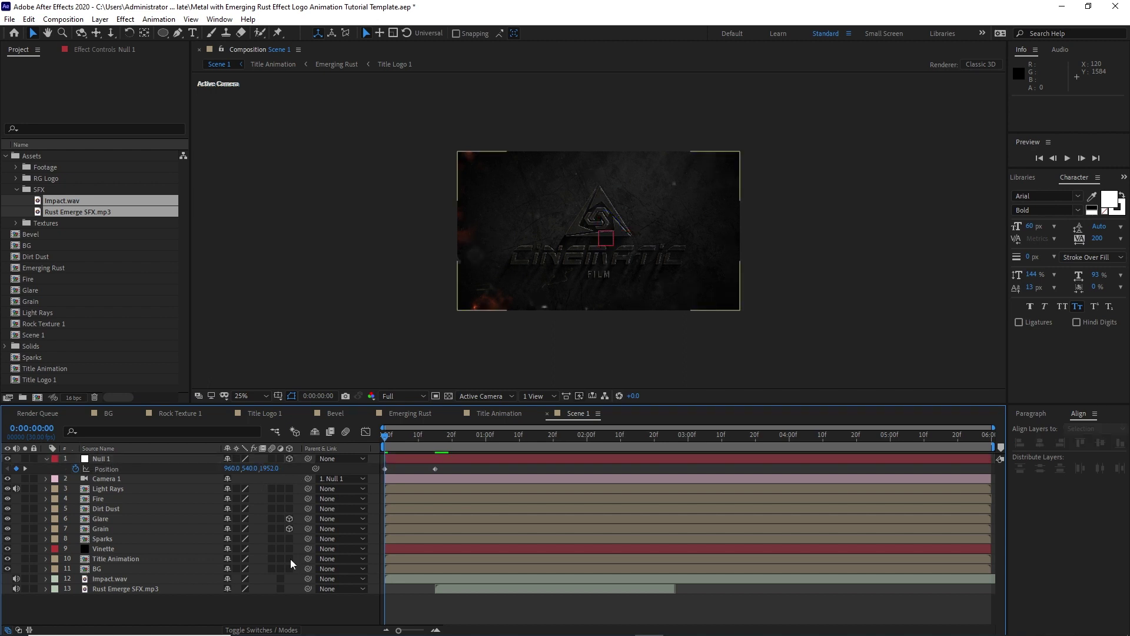
# - Make the Title Animation layer 3D with motion blur enabled, and preview the camera move
pyautogui.click(291, 559)
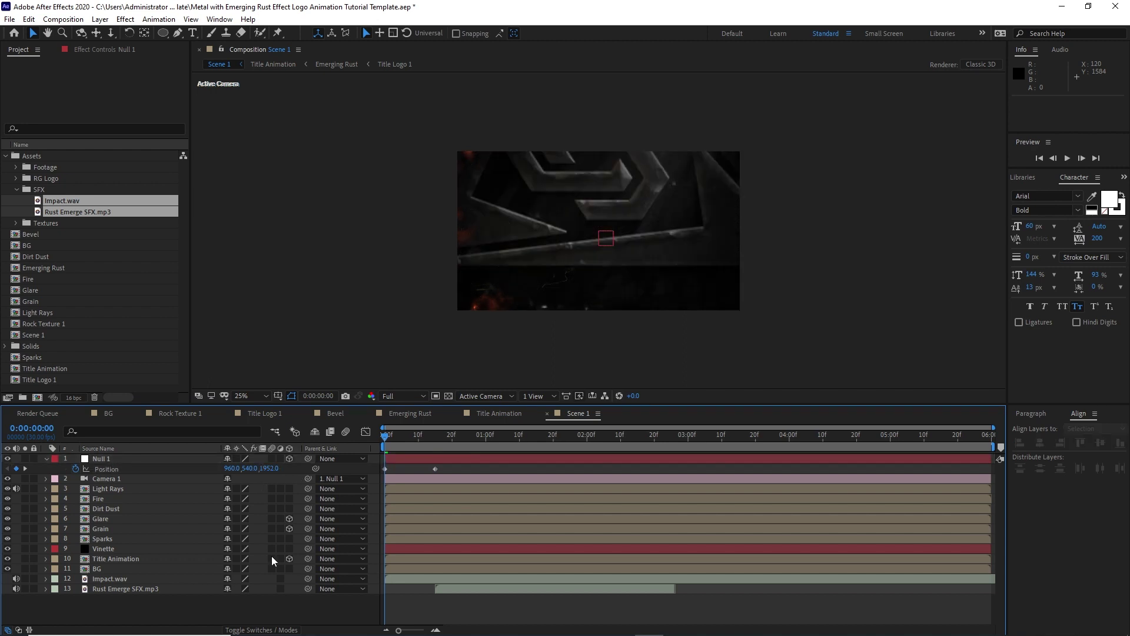
pyautogui.click(272, 558)
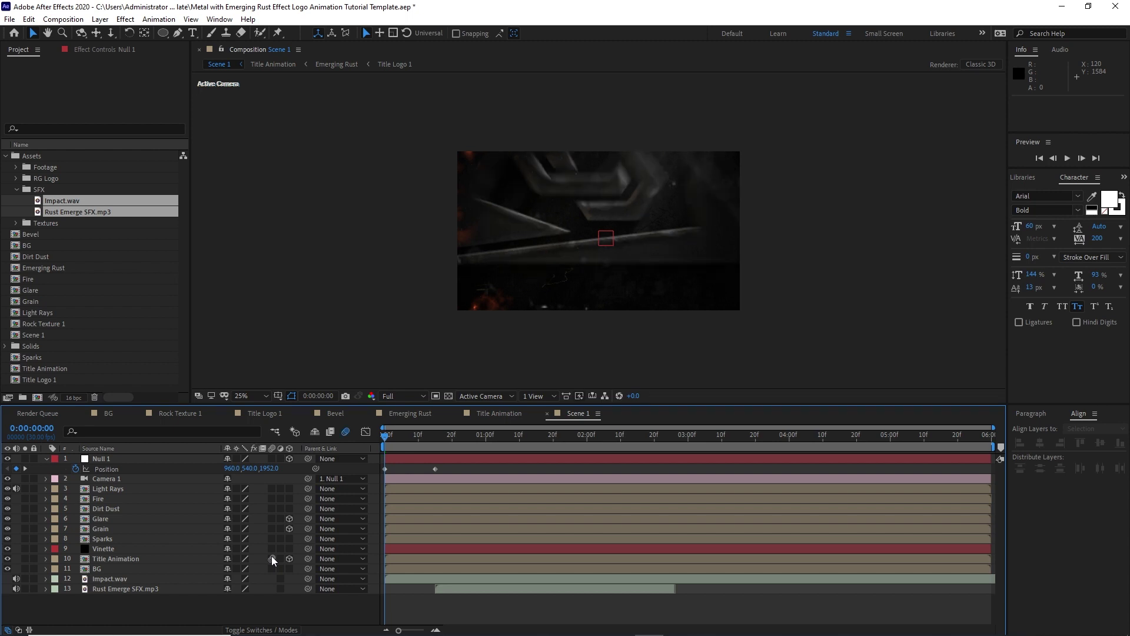
pyautogui.click(1067, 162)
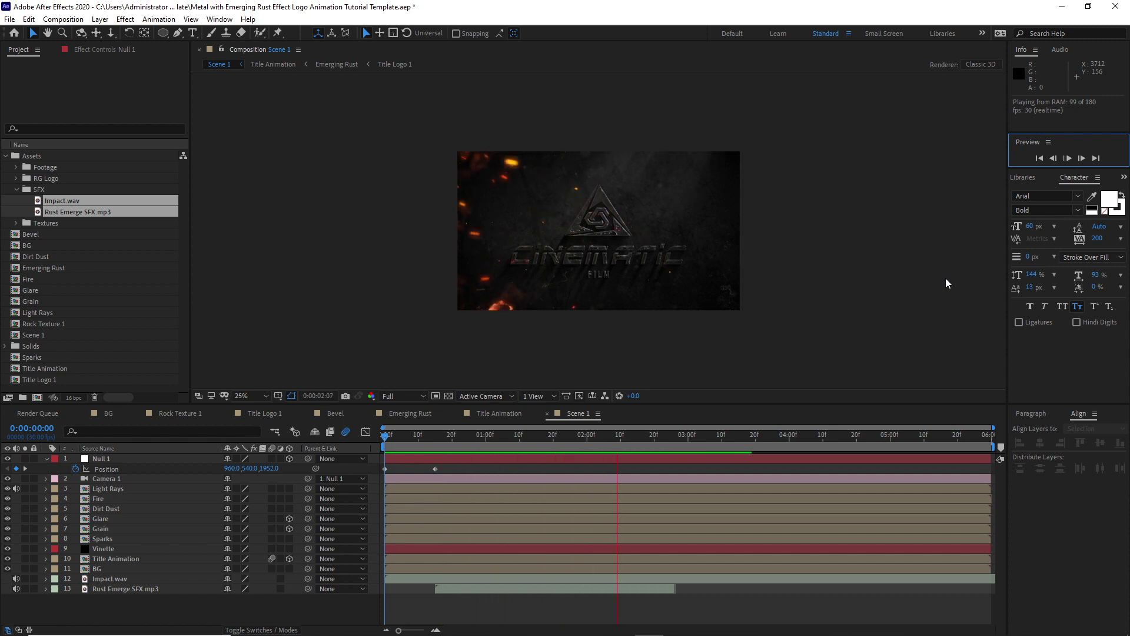
pyautogui.click(1067, 159)
# - Keyframe the null's Z Rotation at 22° at the start of the composition
pyautogui.click(174, 459)
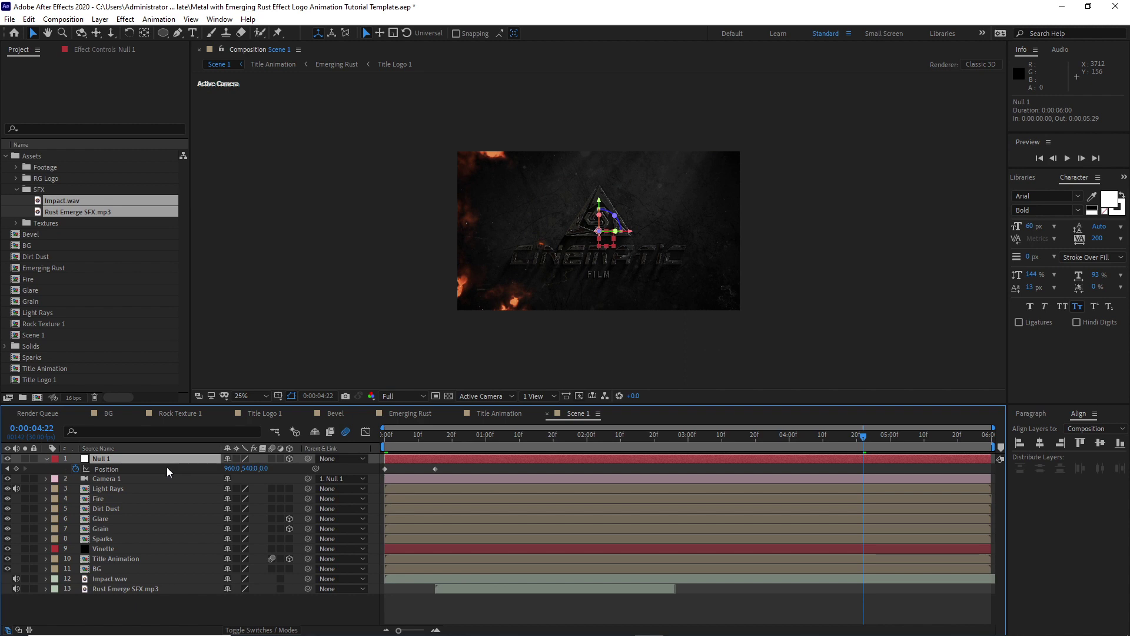
pyautogui.hotkey('shift', 'r')
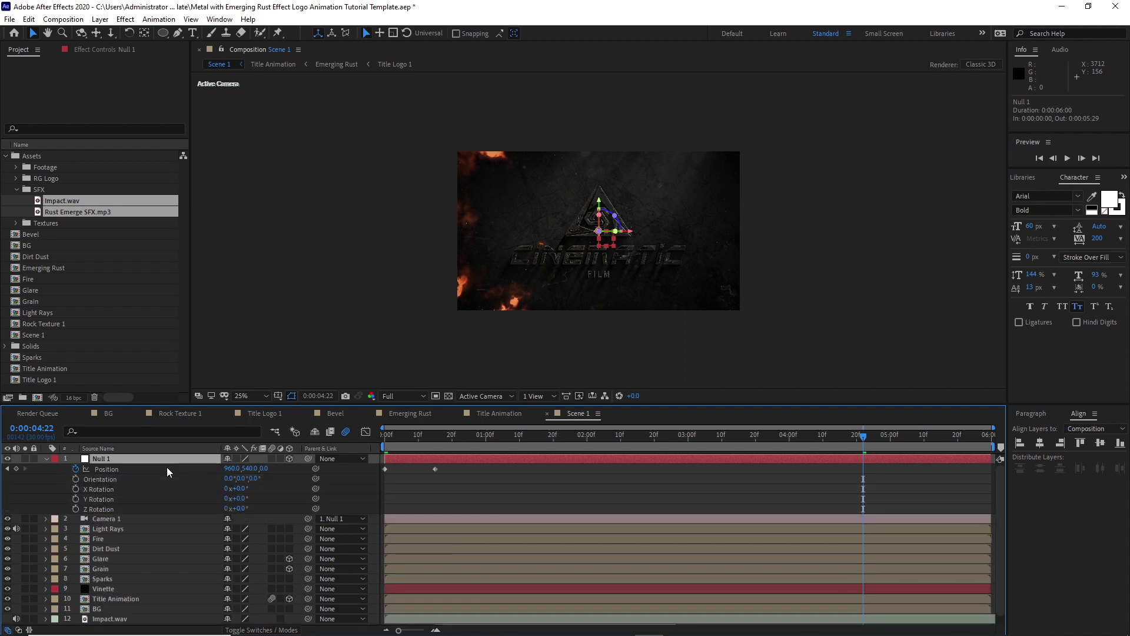
pyautogui.press('Home')
pyautogui.click(236, 508)
pyautogui.write('22')
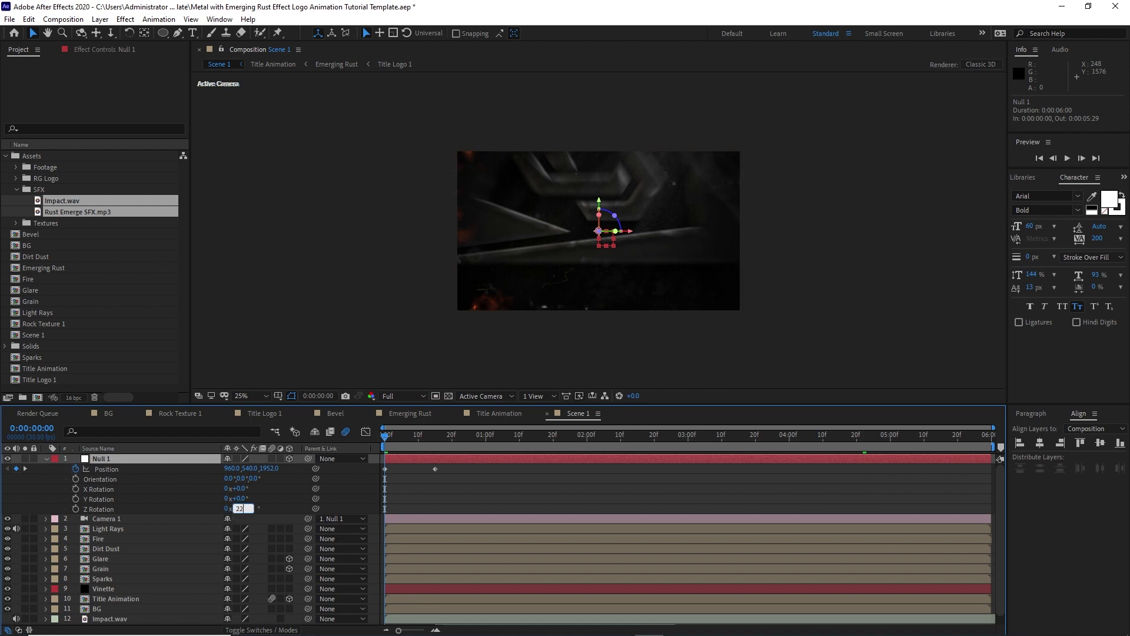
pyautogui.click(76, 509)
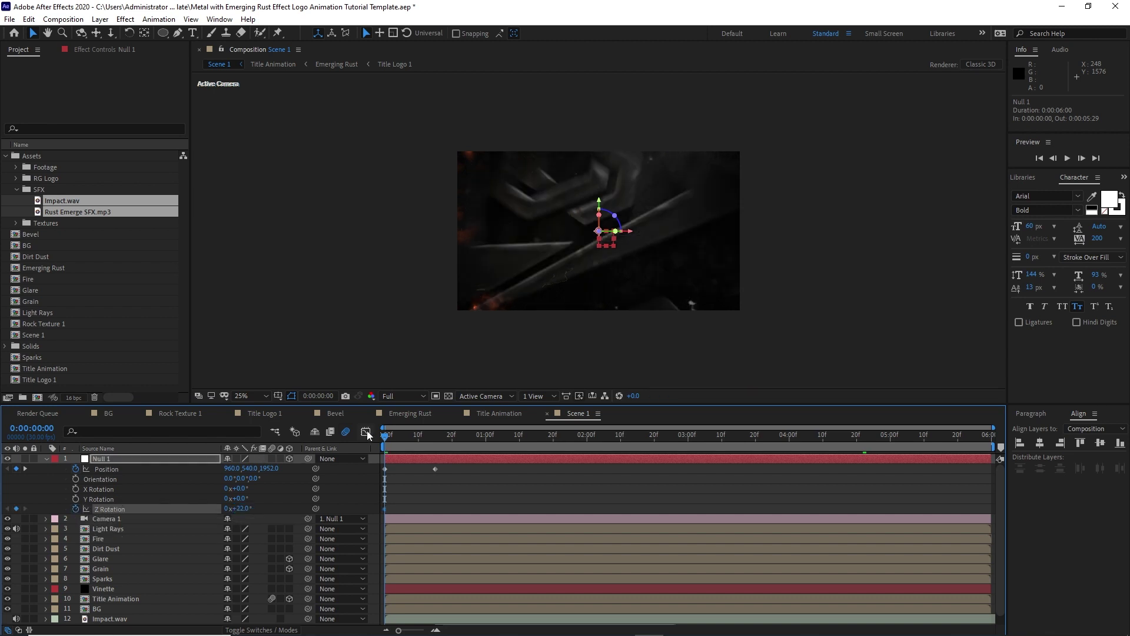
# - Set the null's Z Rotation to 0° at 0:00:00:15, return to the start and collapse the null's properties
pyautogui.moveTo(381, 437); pyautogui.dragTo(435, 432)
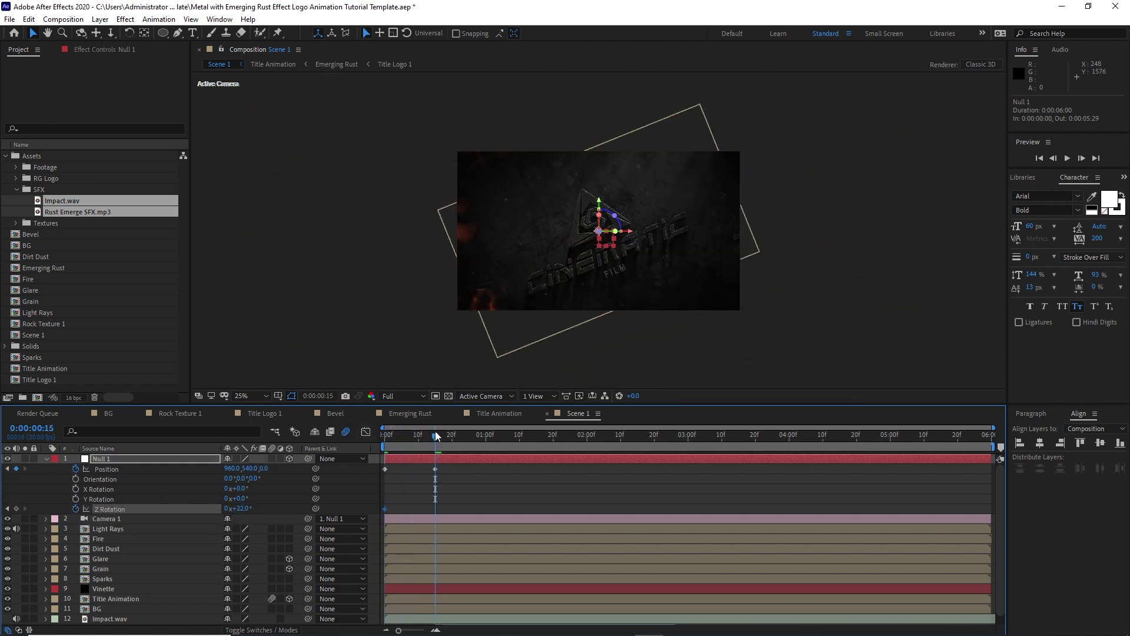
pyautogui.click(246, 507)
pyautogui.write('0')
pyautogui.press('Return')
pyautogui.moveTo(394, 437); pyautogui.dragTo(377, 438)
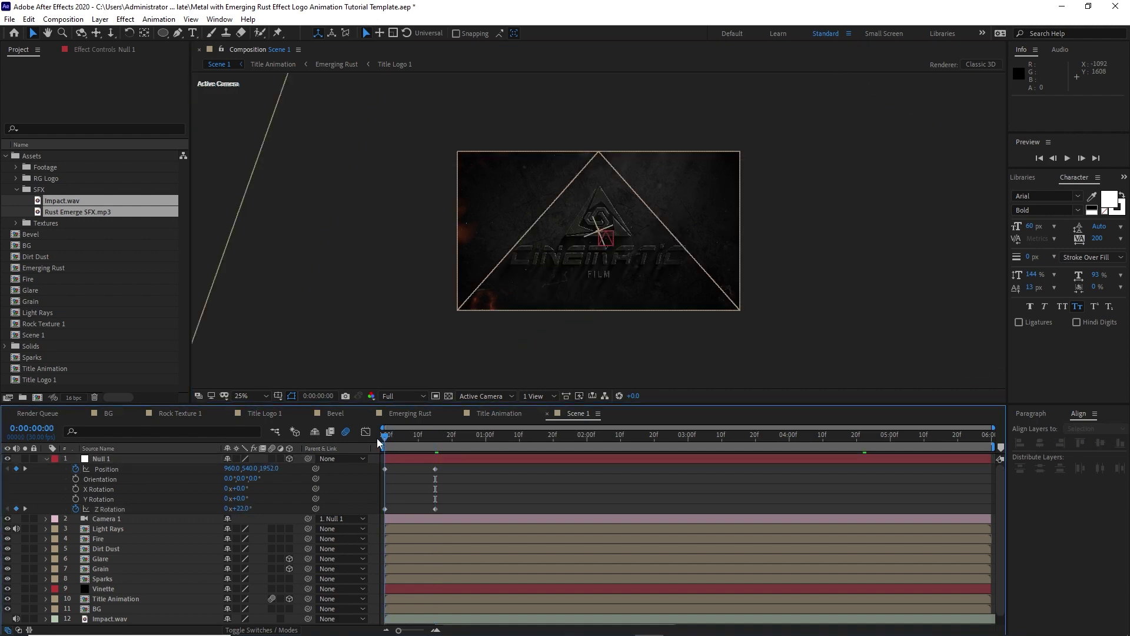
pyautogui.click(46, 458)
# - Mute the Impact.wav and Rust Emerge SFX.mp3 layers and play back a preview of Scene 1
pyautogui.click(17, 568)
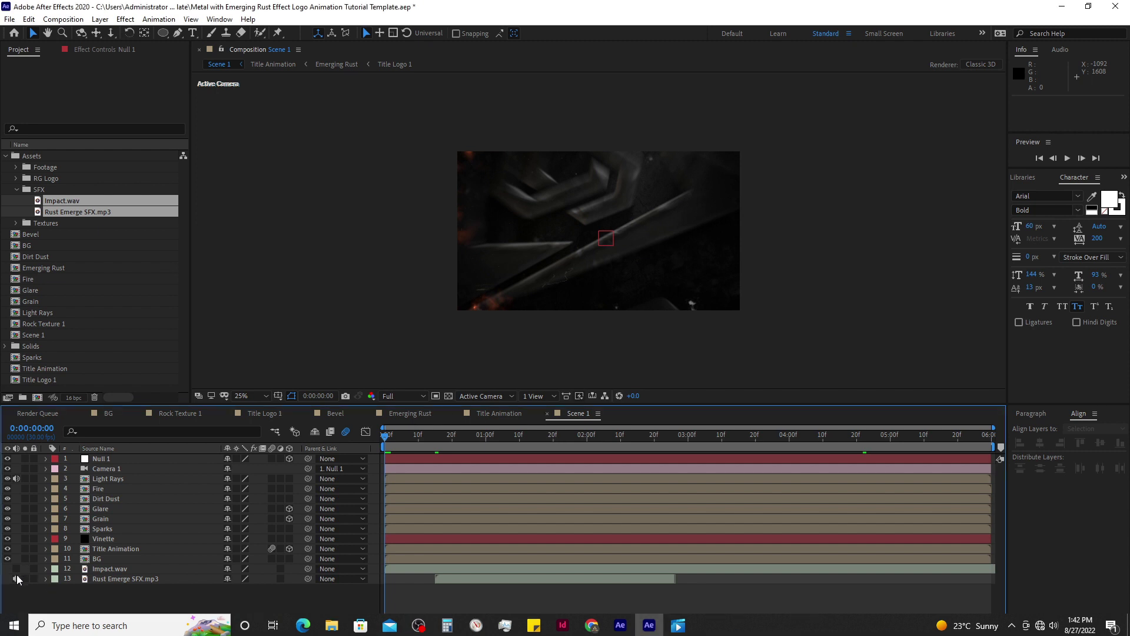
pyautogui.click(15, 578)
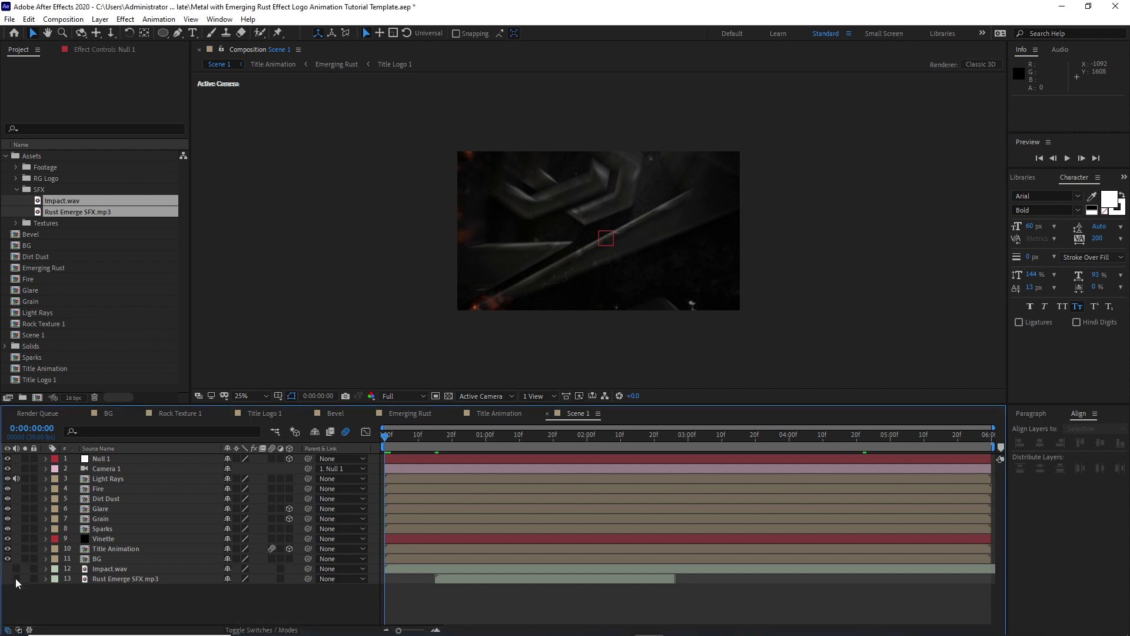
pyautogui.click(1067, 158)
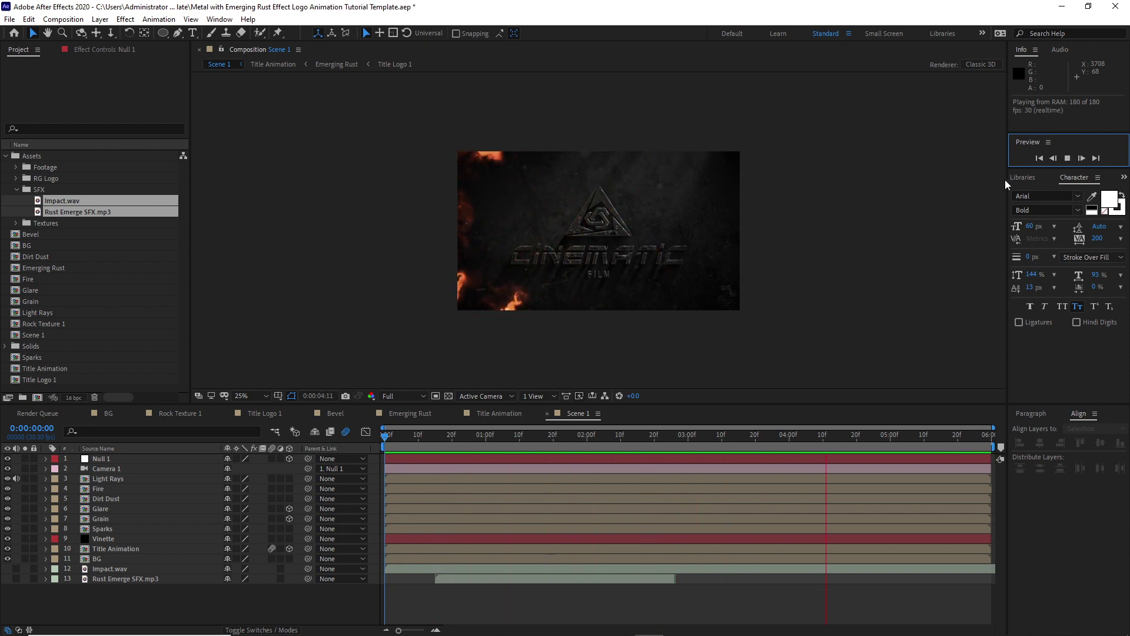
pyautogui.click(1068, 158)
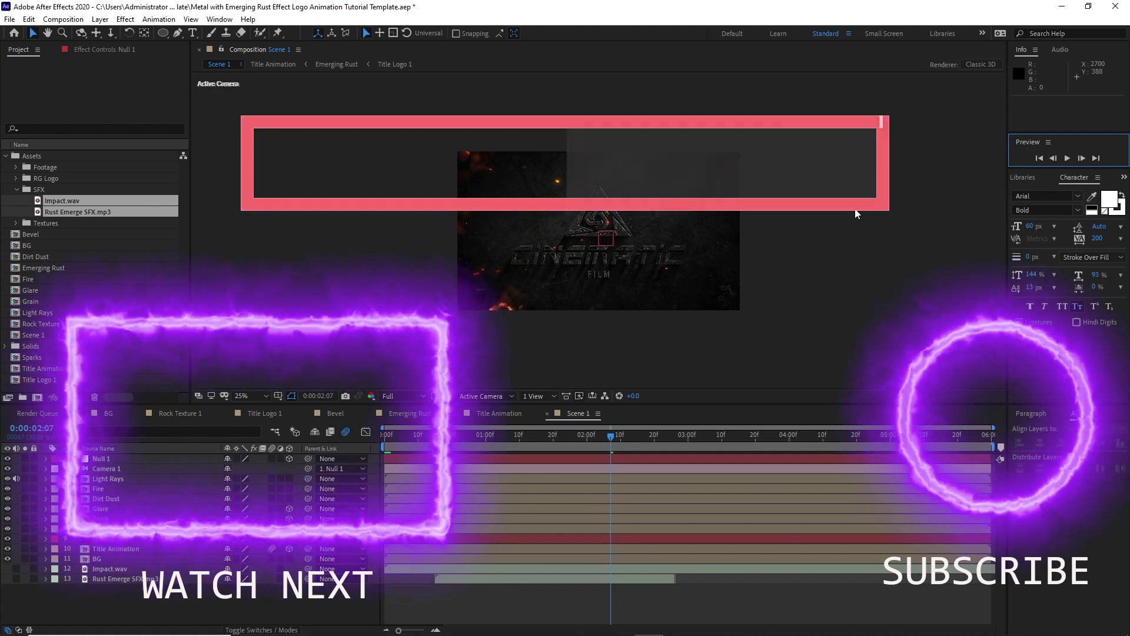
pyautogui.moveTo(677, 631)
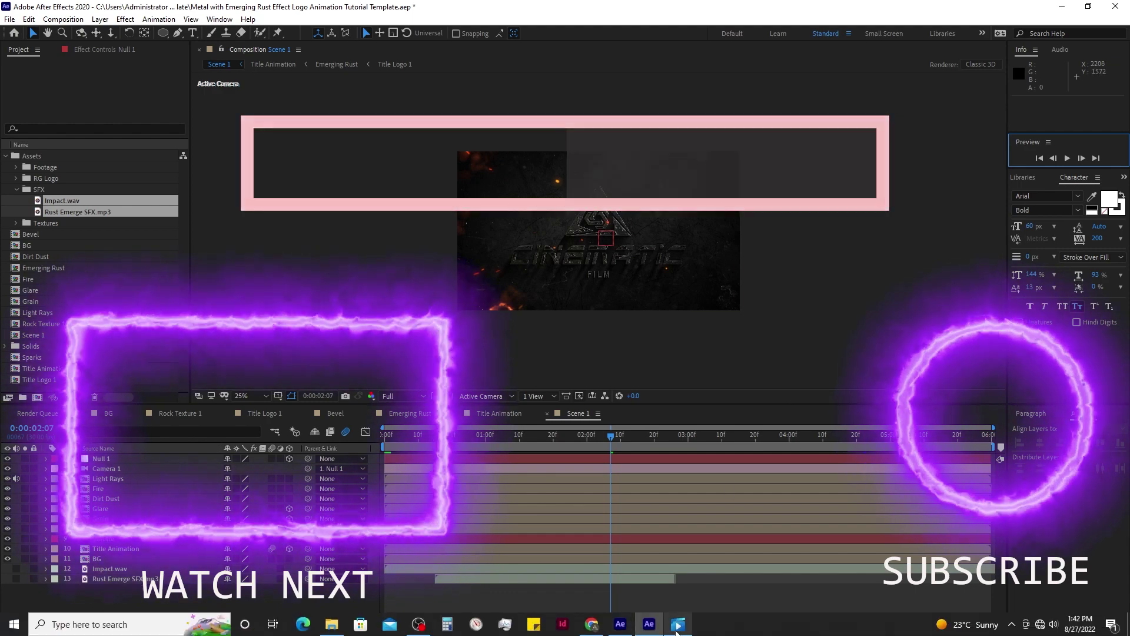